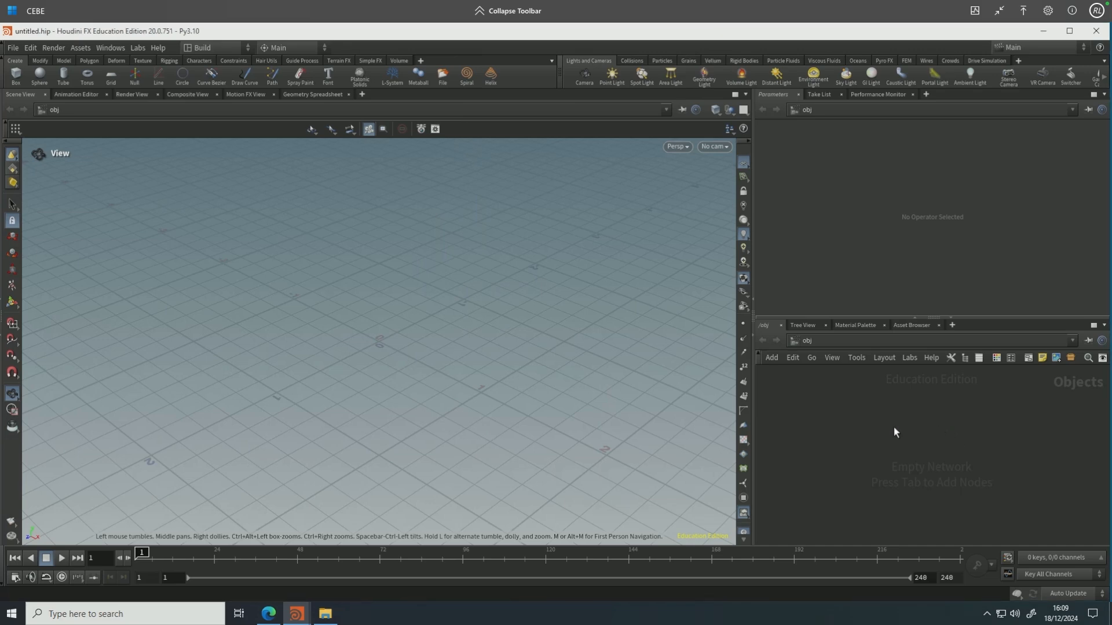
Add a Geometry object to the scene network and go inside it.
key(Tab)
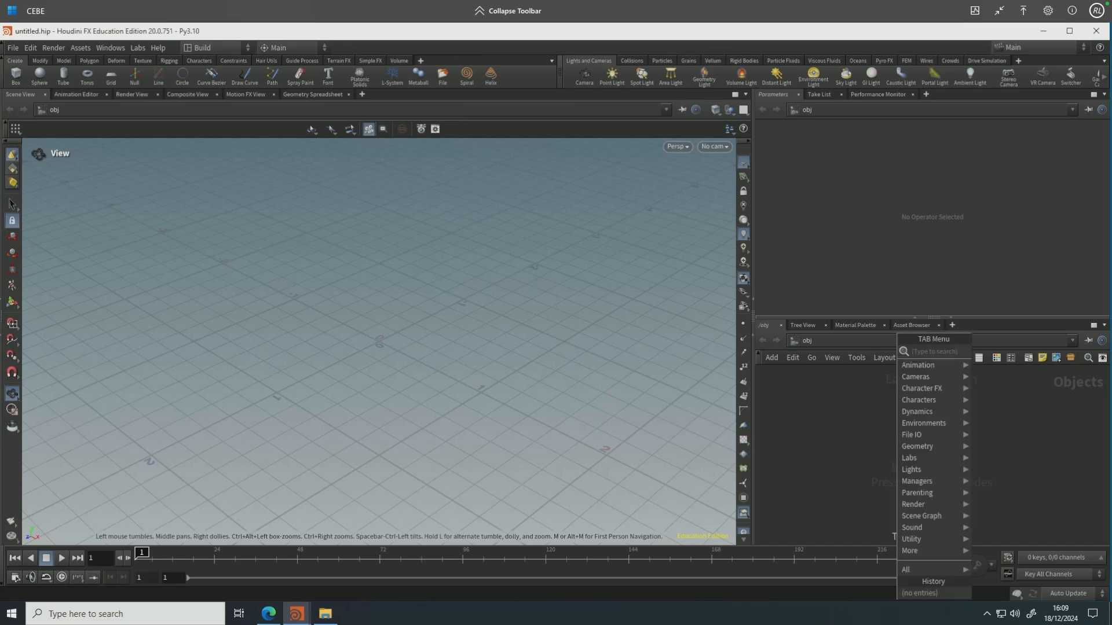
mouse_move(926, 365)
click(1019, 365)
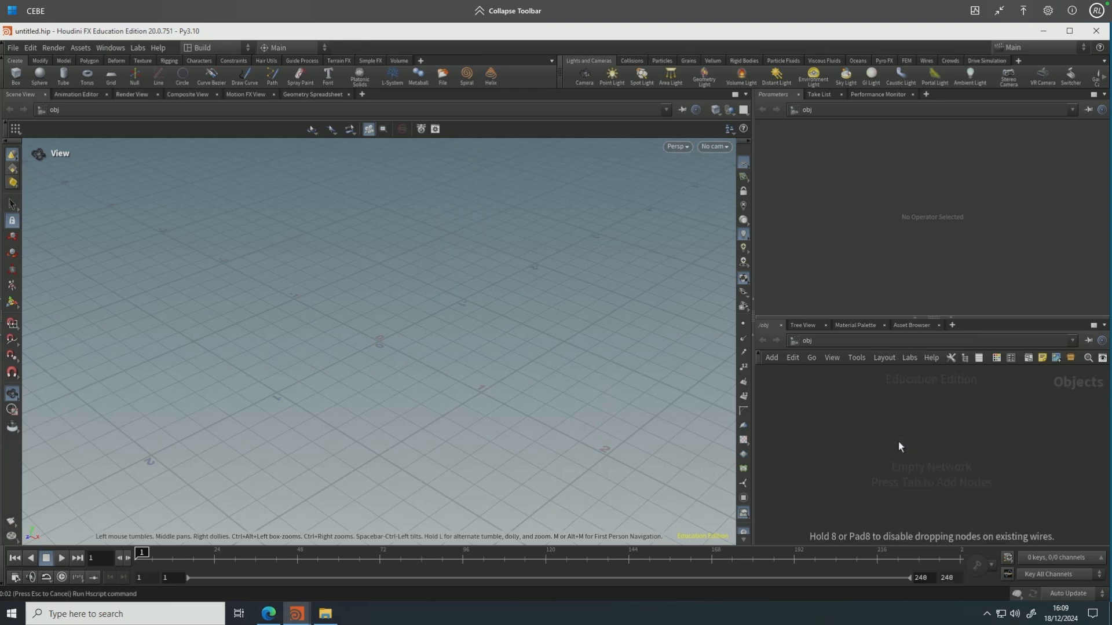
click(898, 443)
double_click(900, 443)
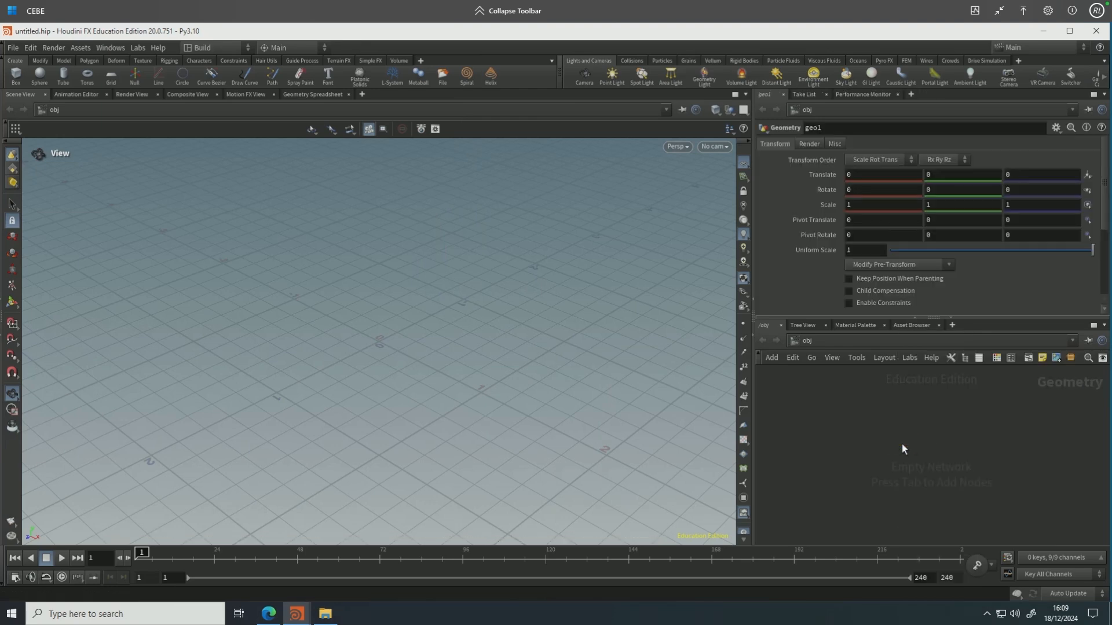
Add an Agent node inside the geometry object and set its Input to FBX.
key(Tab)
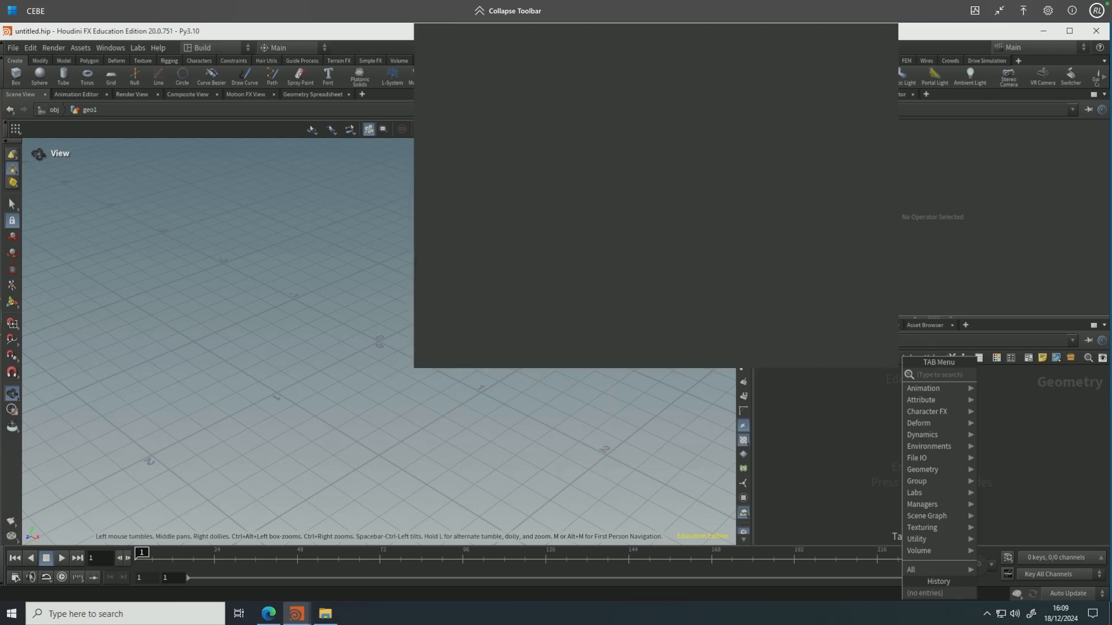
text(agent)
key(Return)
click(932, 276)
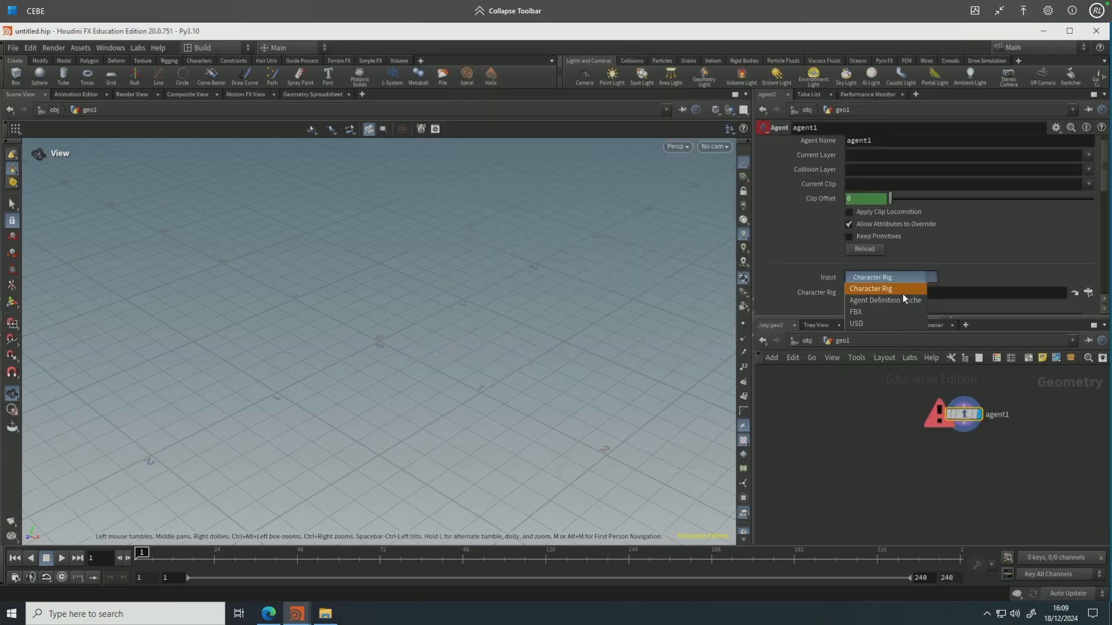
click(890, 307)
click(1088, 293)
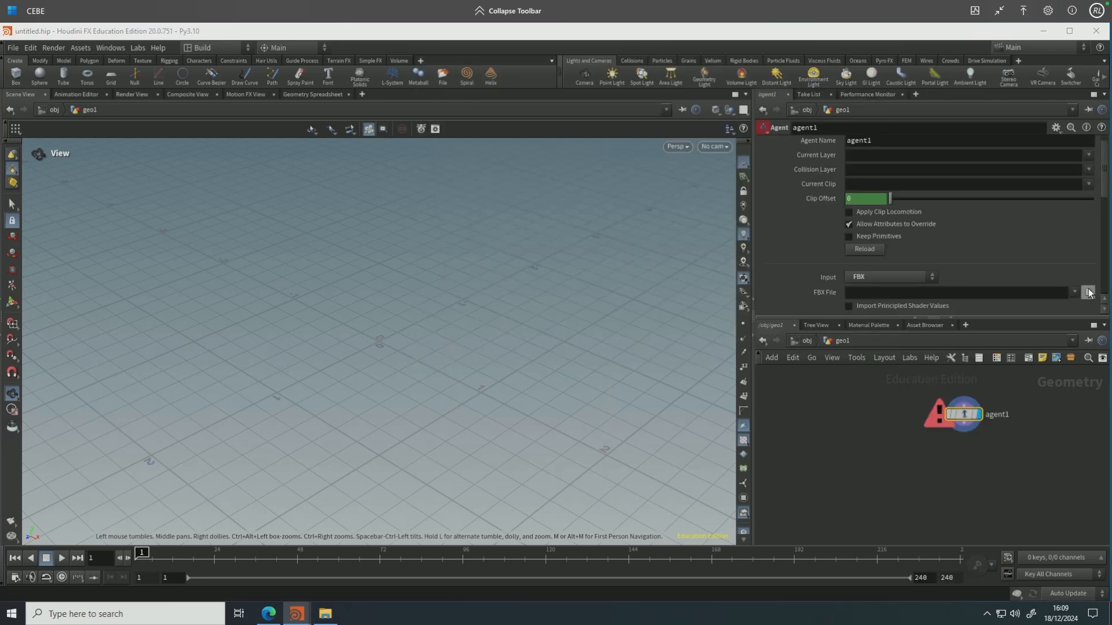
click(733, 243)
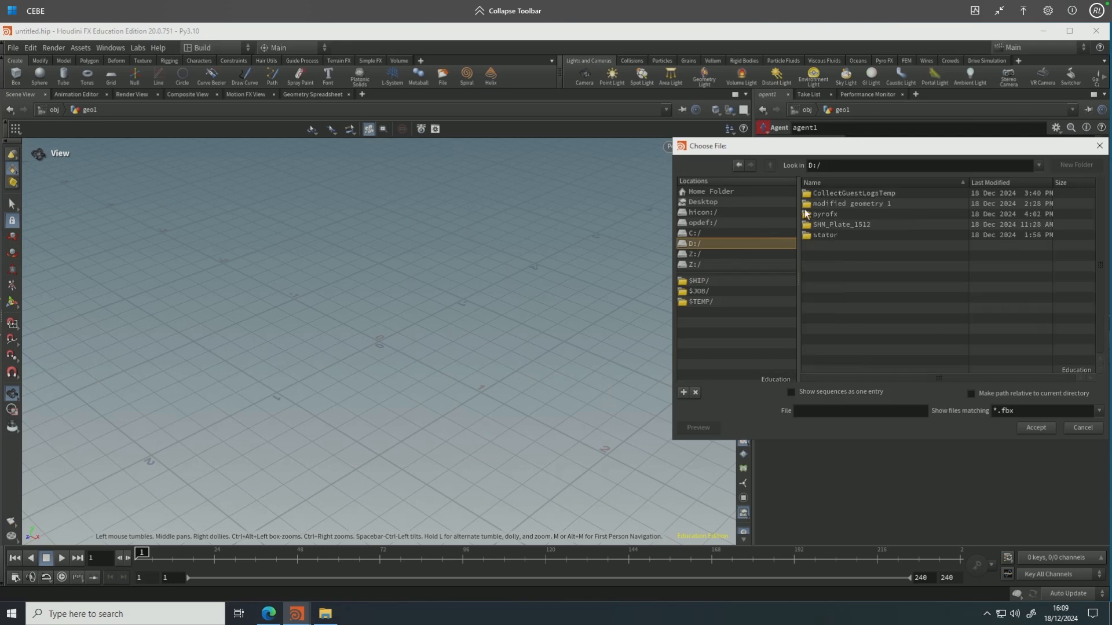
double_click(840, 212)
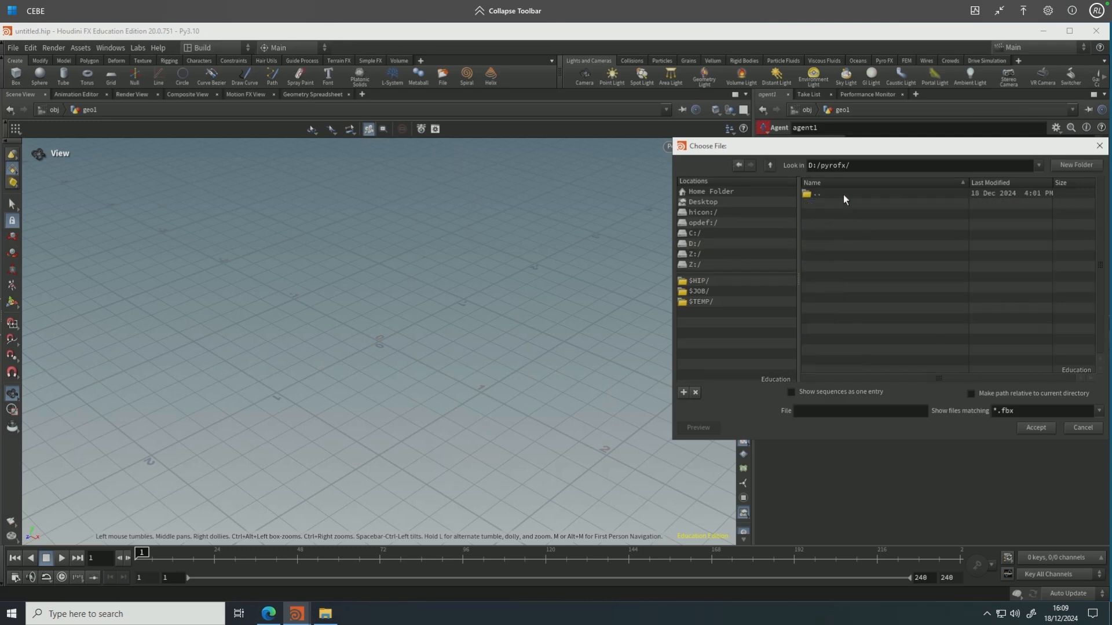
click(1099, 146)
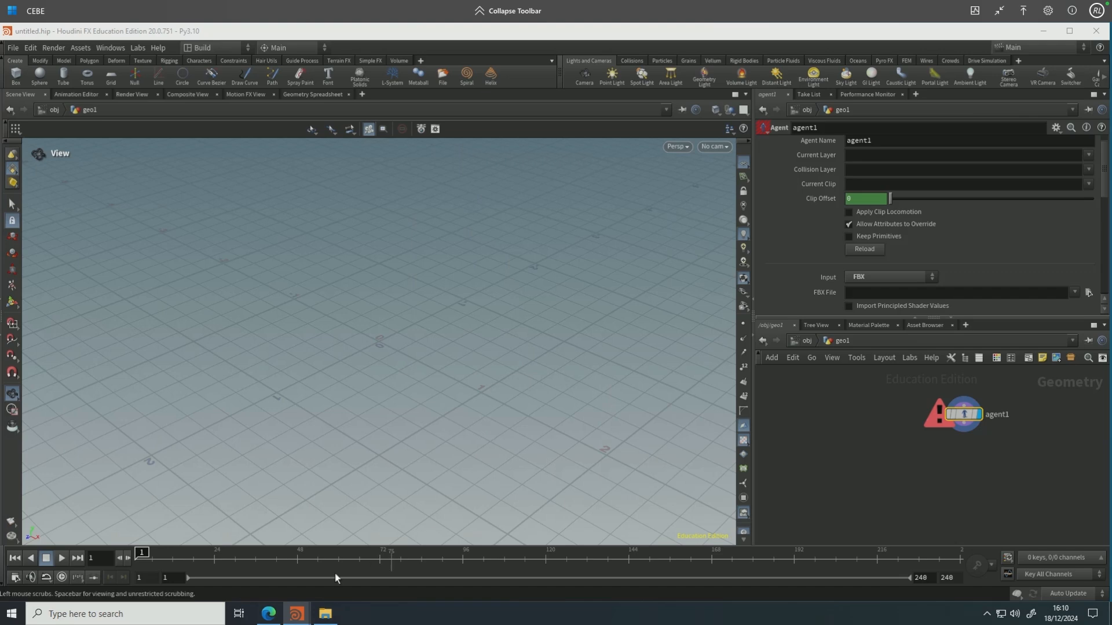
click(325, 614)
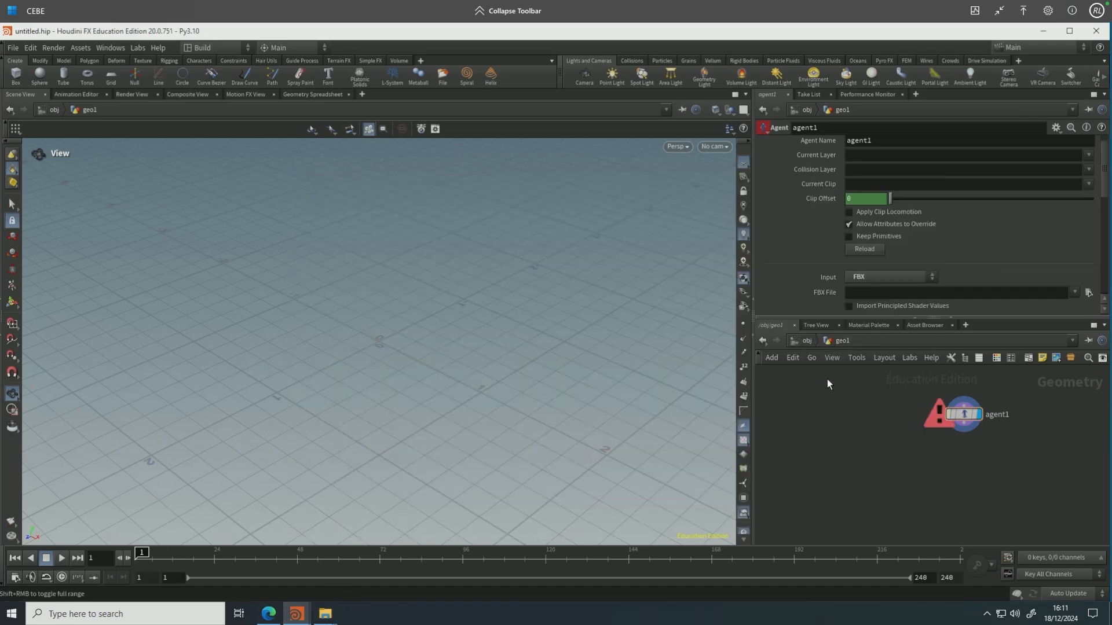
Return to the object level and rename the geometry object as Fire_source.
key(u)
key(u)
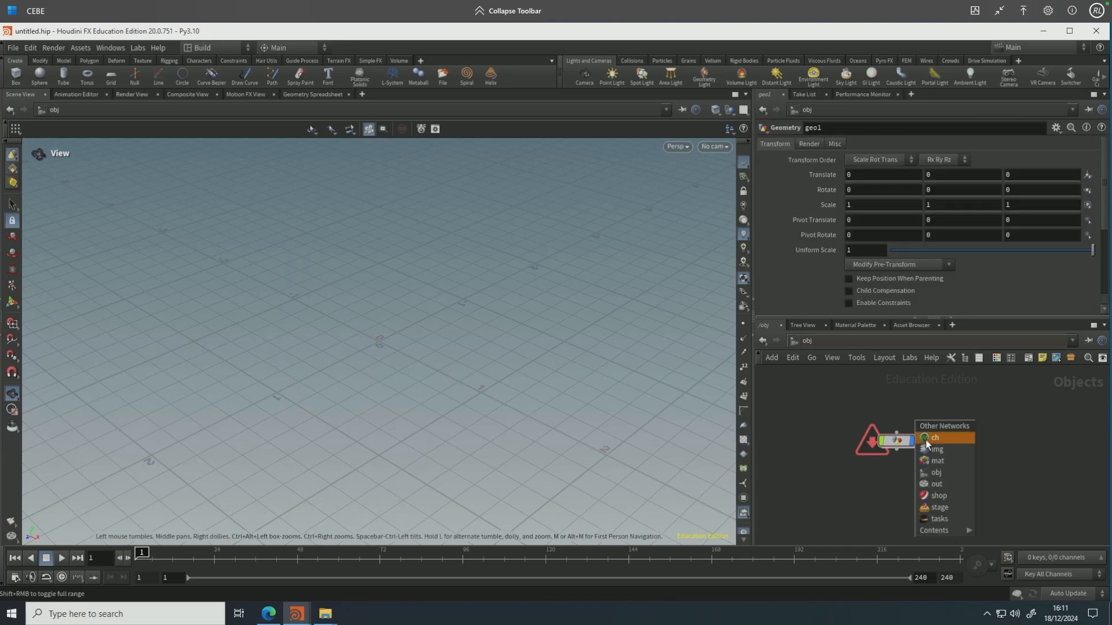
double_click(929, 441)
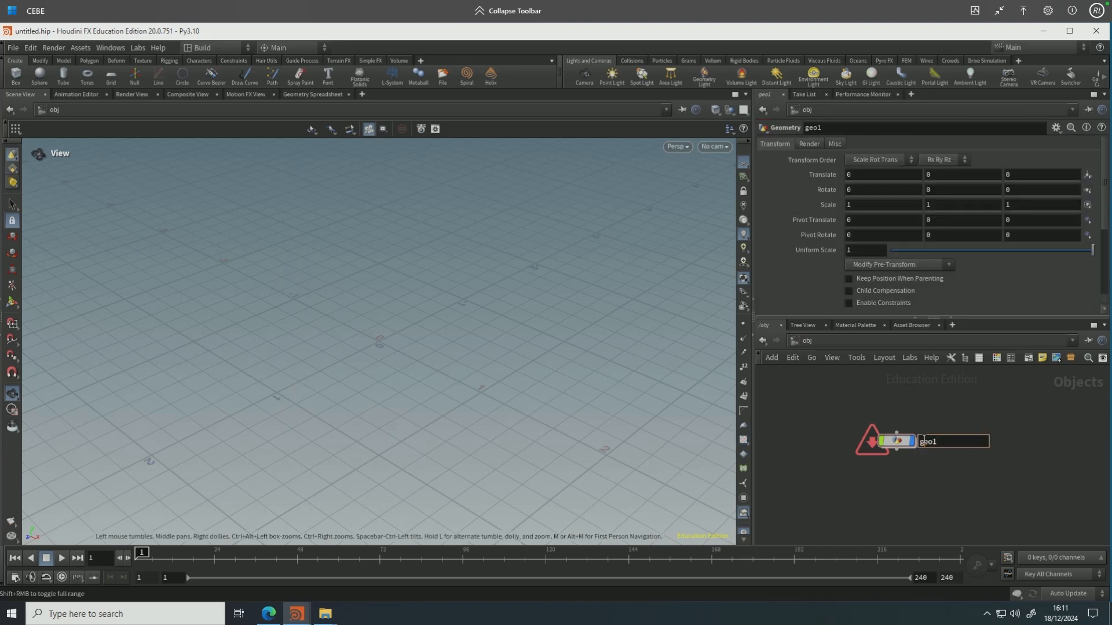
double_click(933, 442)
text(Fire_source)
key(Return)
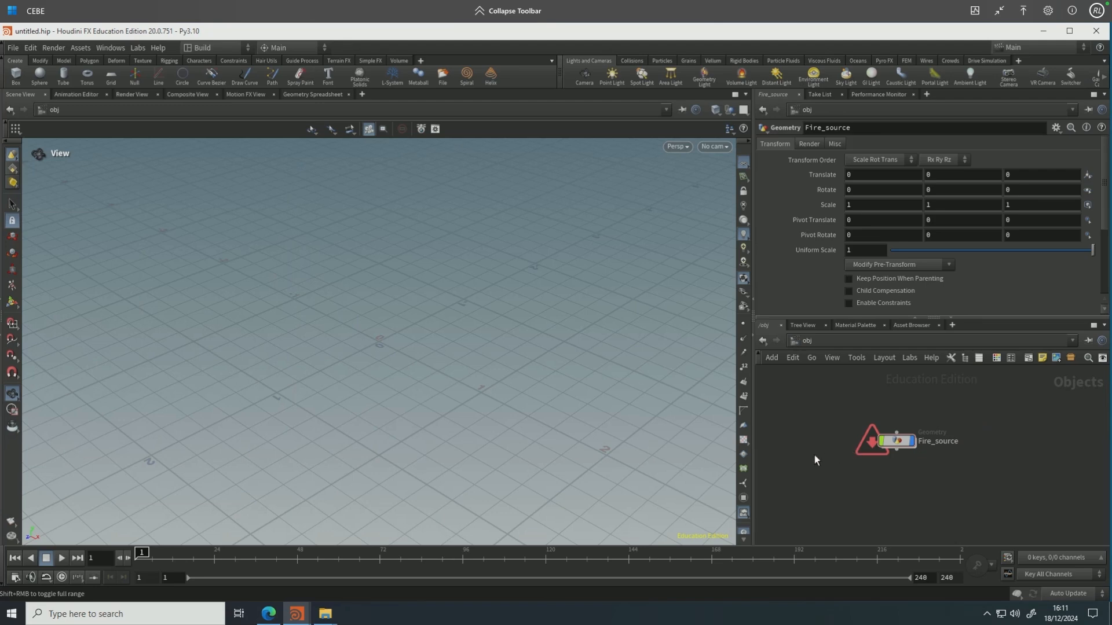
Load "Snake Hip Hop Dance (1).fbx" from D:/pyrofx/OneDrive_2024-12-18/pyrodx (1) (2) into the Agent inside Fire_source and set its current clip to mixamo.com.
click(900, 441)
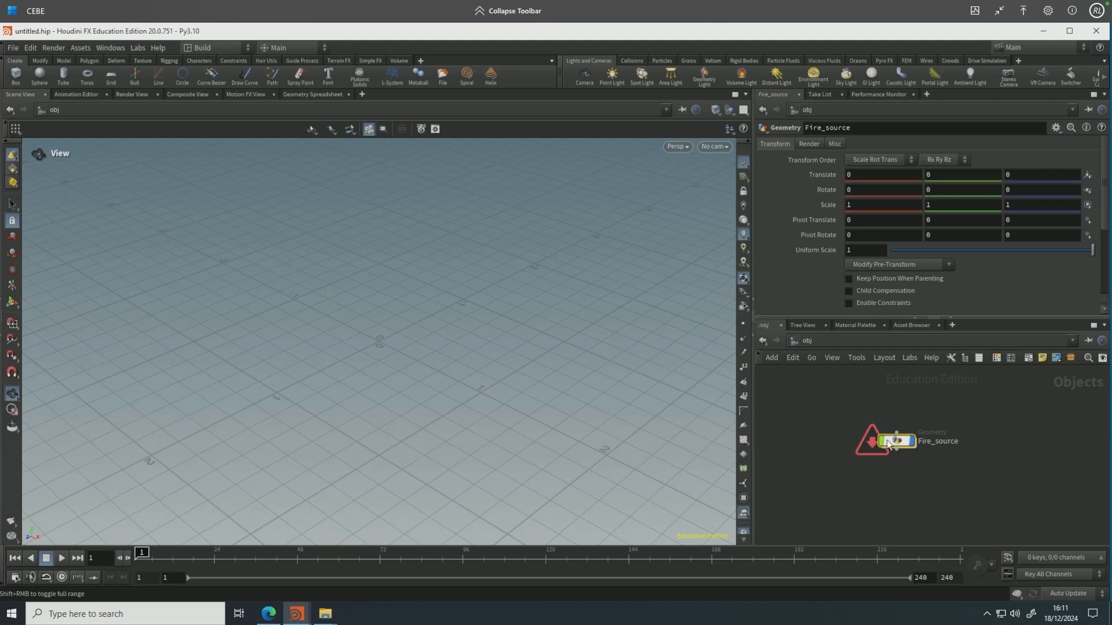
double_click(899, 441)
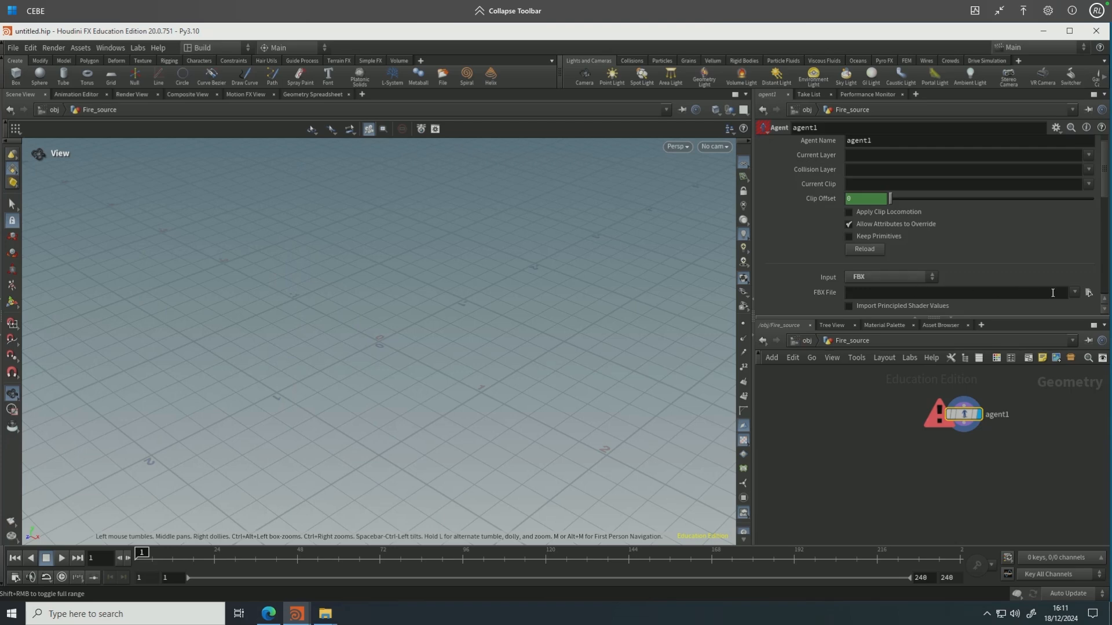
click(1084, 294)
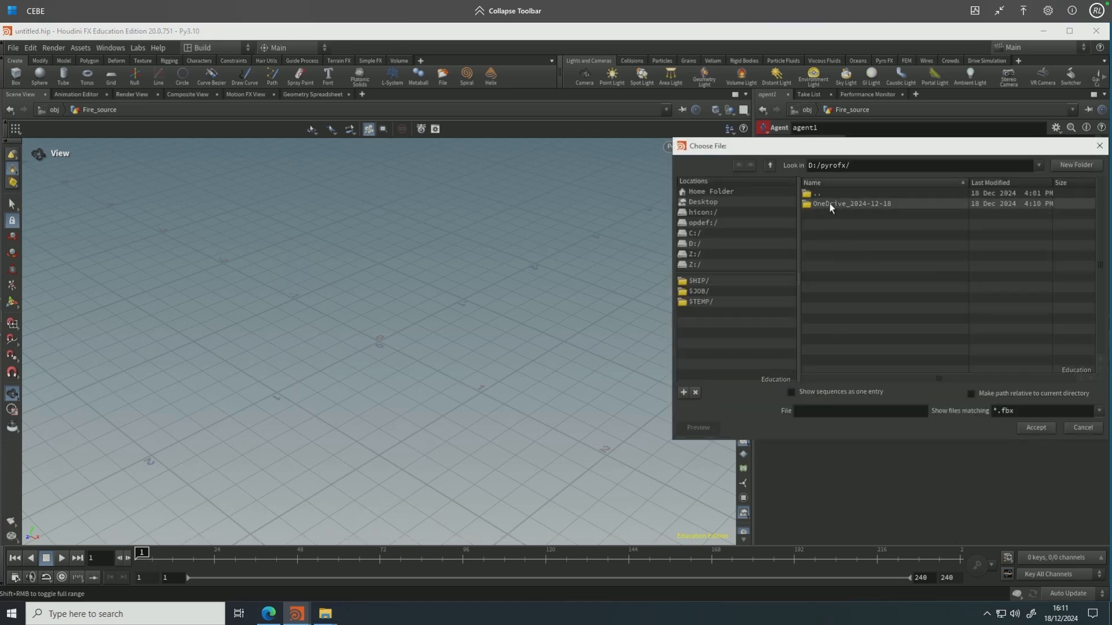
double_click(829, 203)
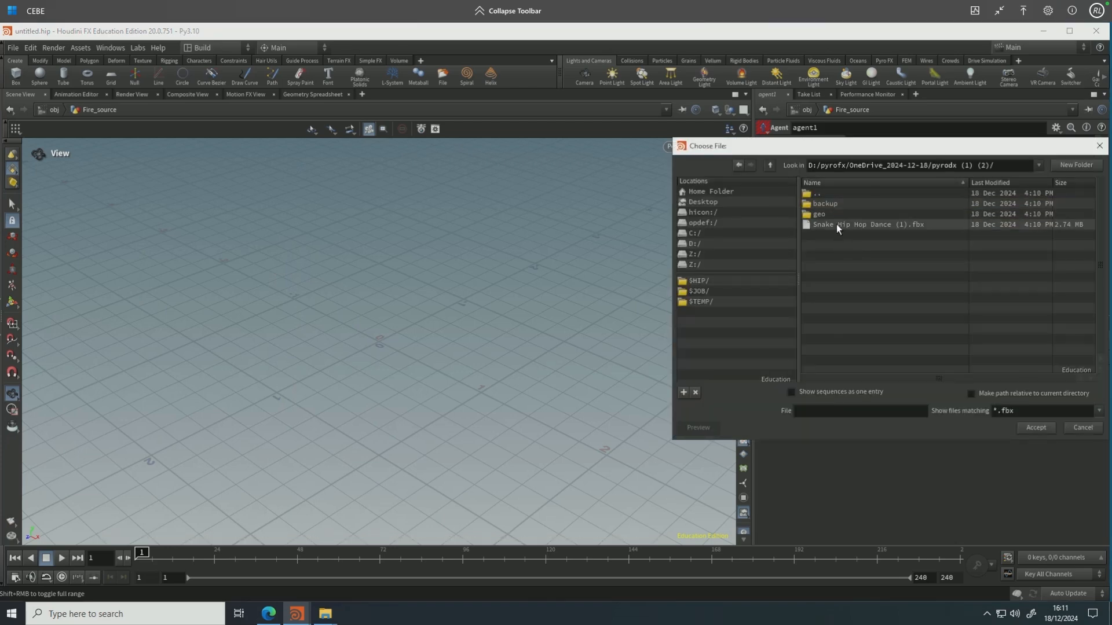
click(836, 224)
click(1030, 429)
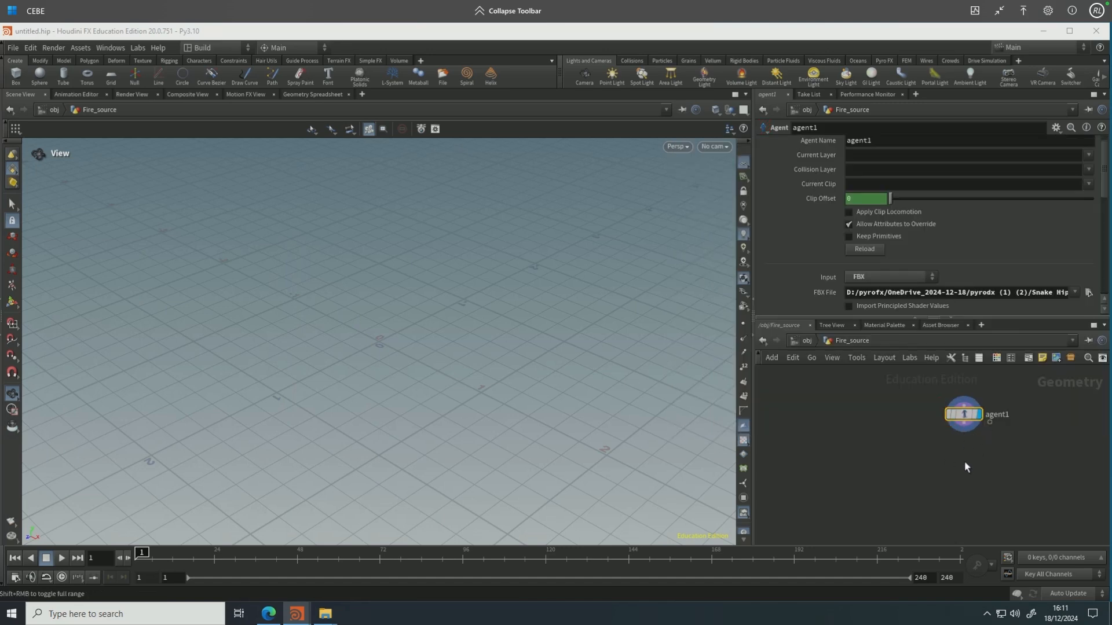
click(1088, 184)
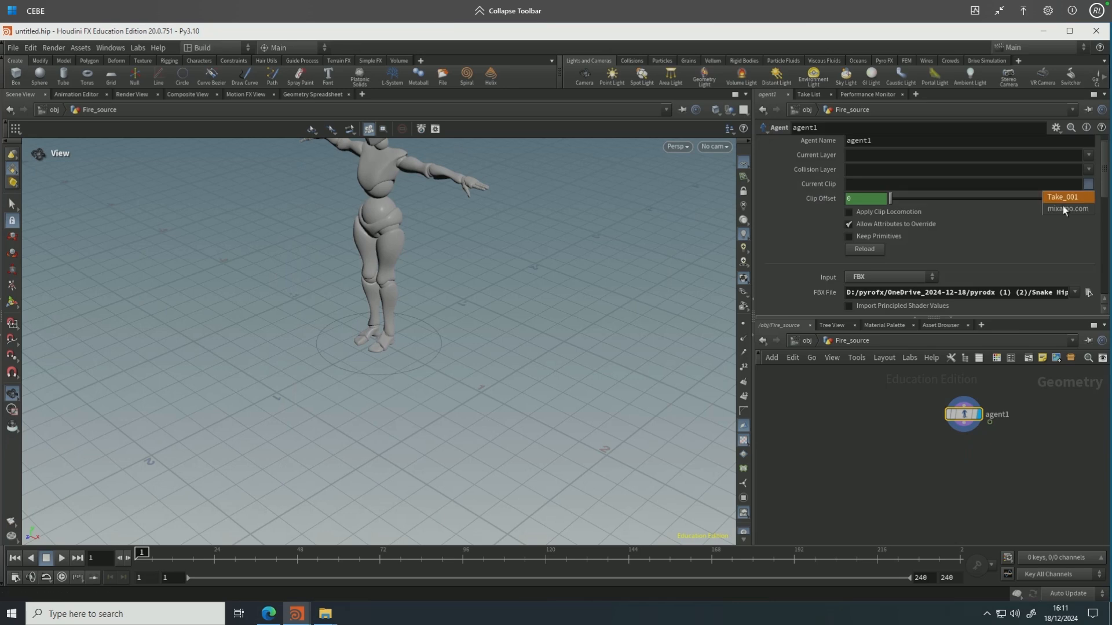
click(1059, 209)
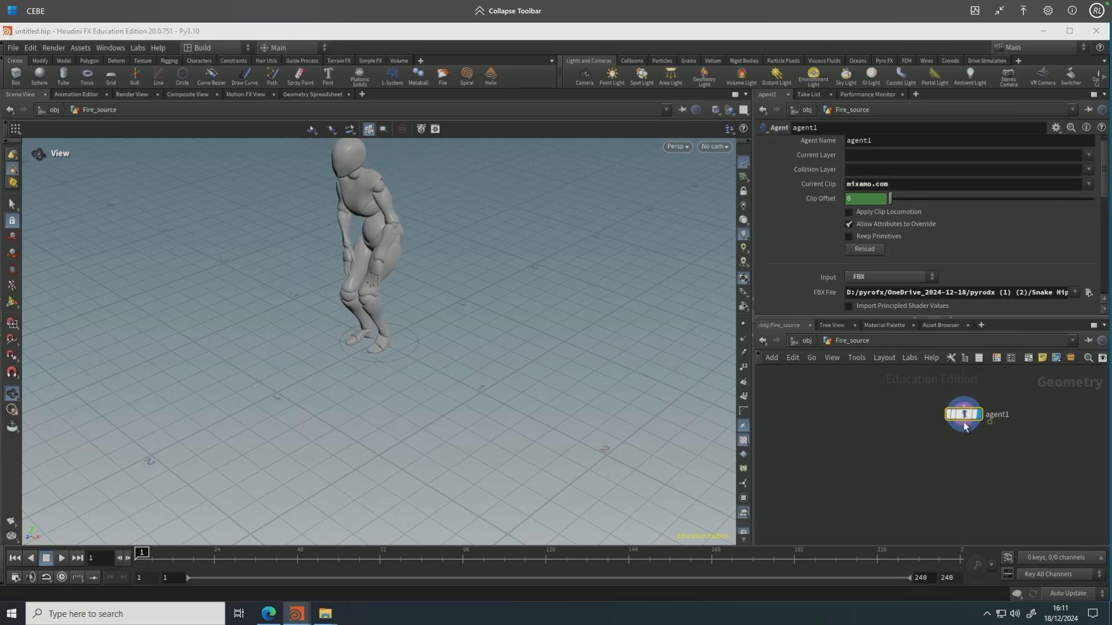
Add a Retime node below the Agent and a Convert node below the Retime.
key(Tab)
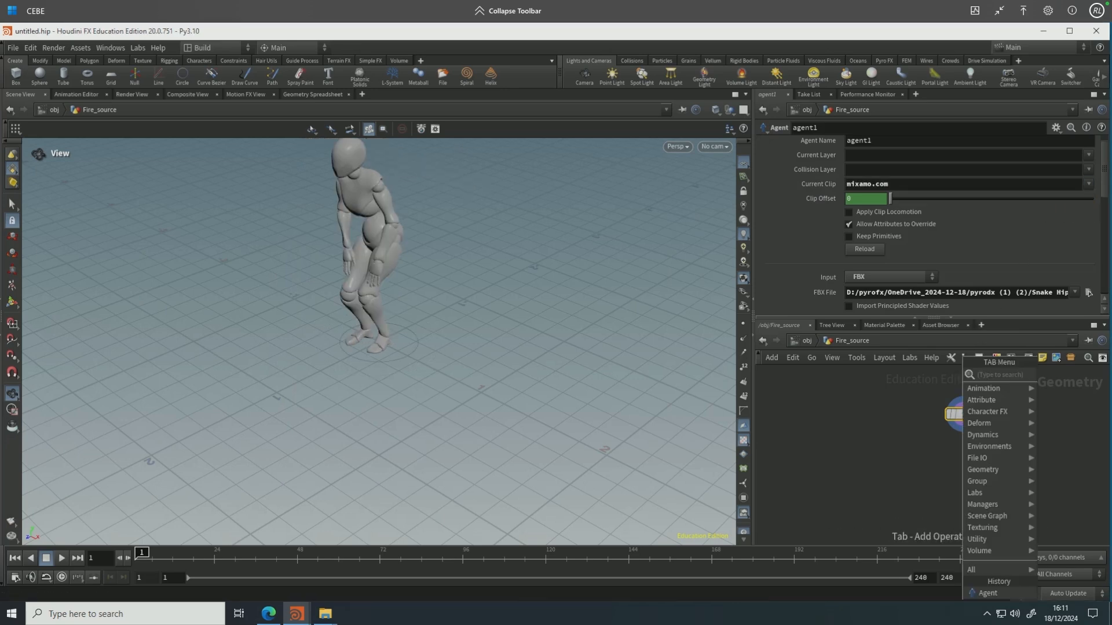
text(retime)
key(Return)
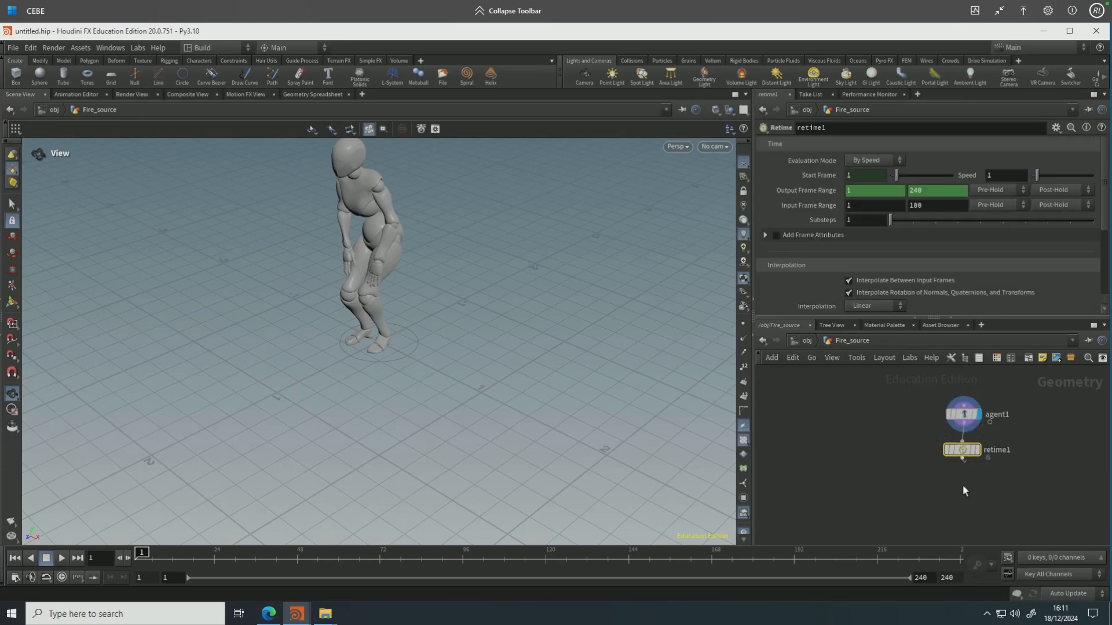
key(Tab)
text(conver)
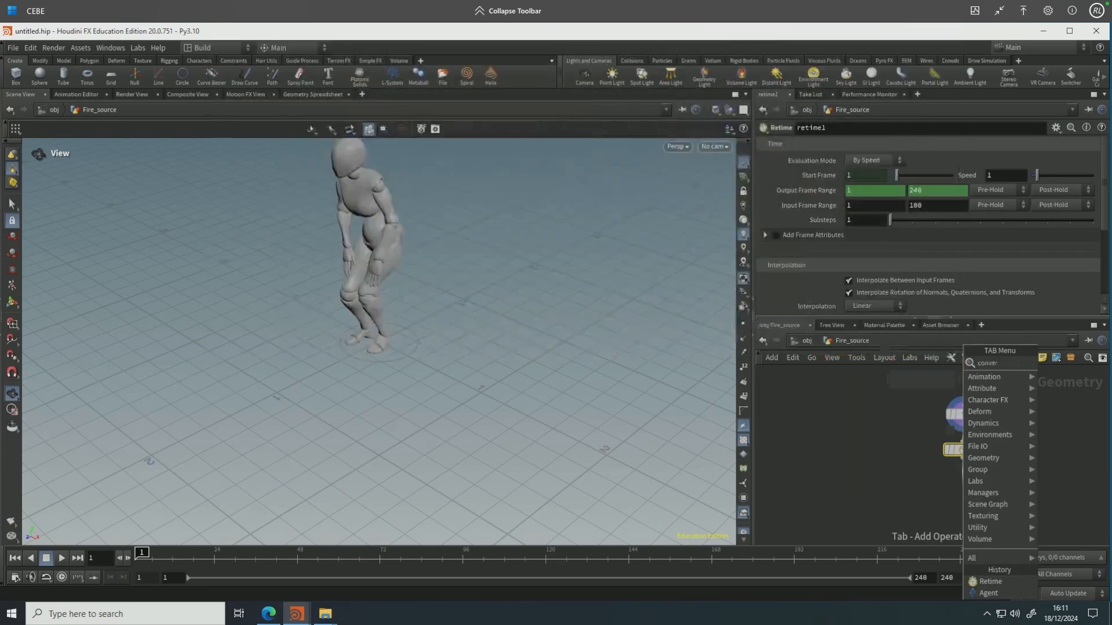
key(Return)
click(962, 485)
Add a Time Shift node fed by the Convert node's output and set its Frame to $FSTART.
click(963, 494)
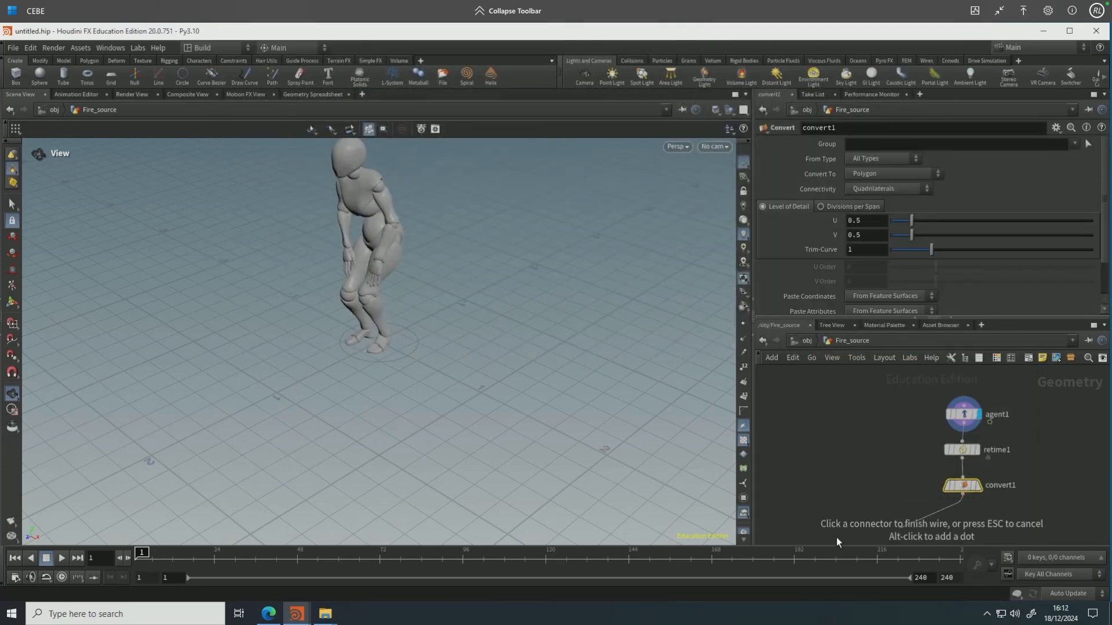
key(Tab)
text(time shif)
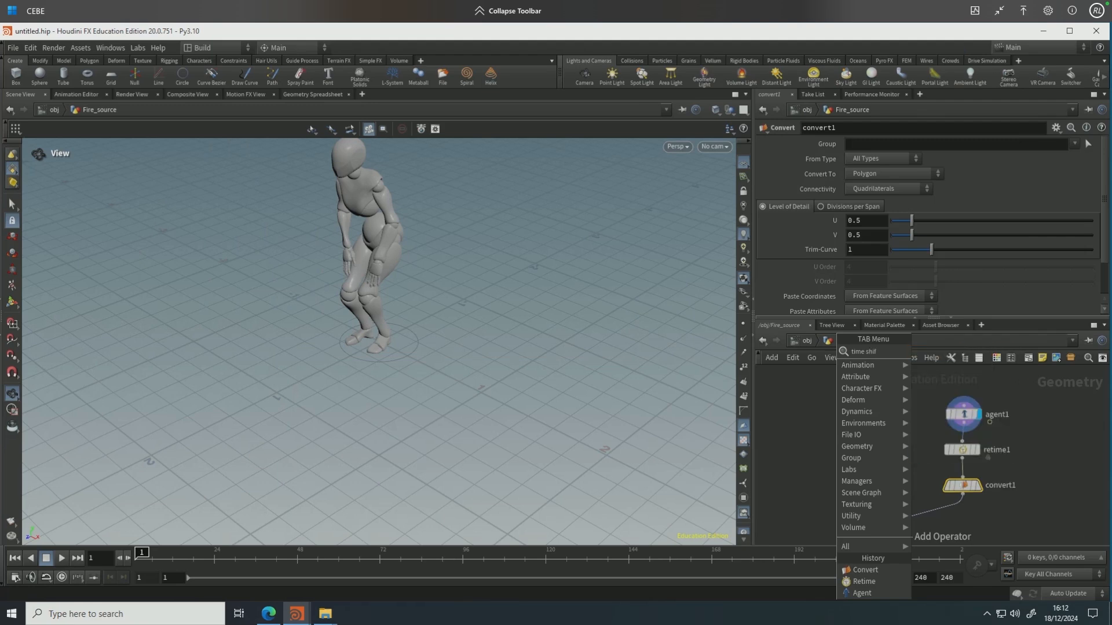
key(Return)
click(835, 537)
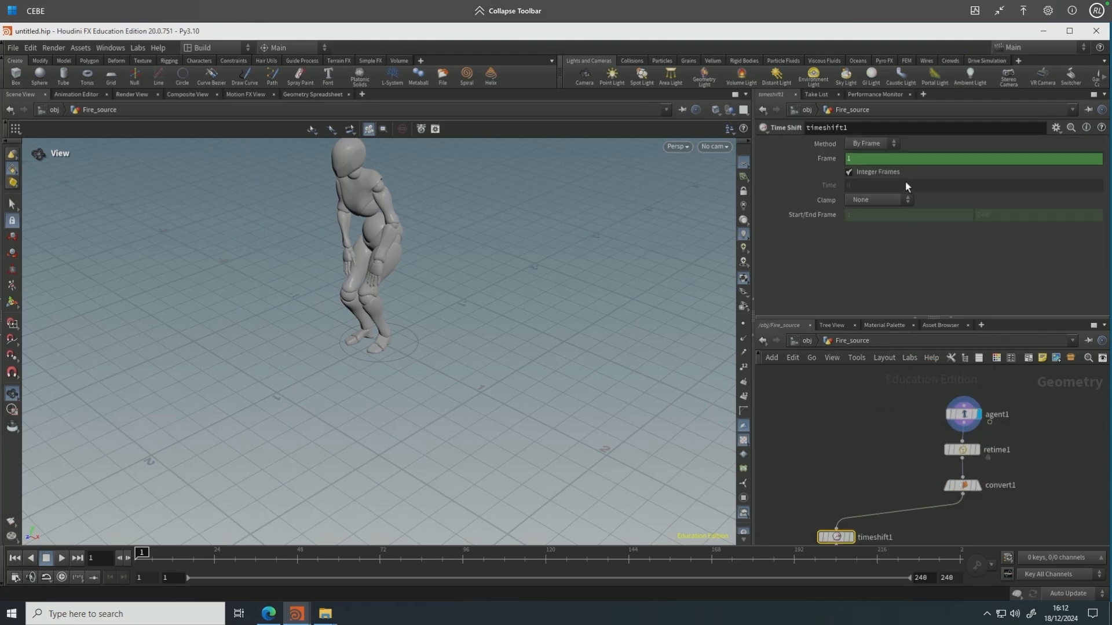
click(872, 159)
text($FSTART)
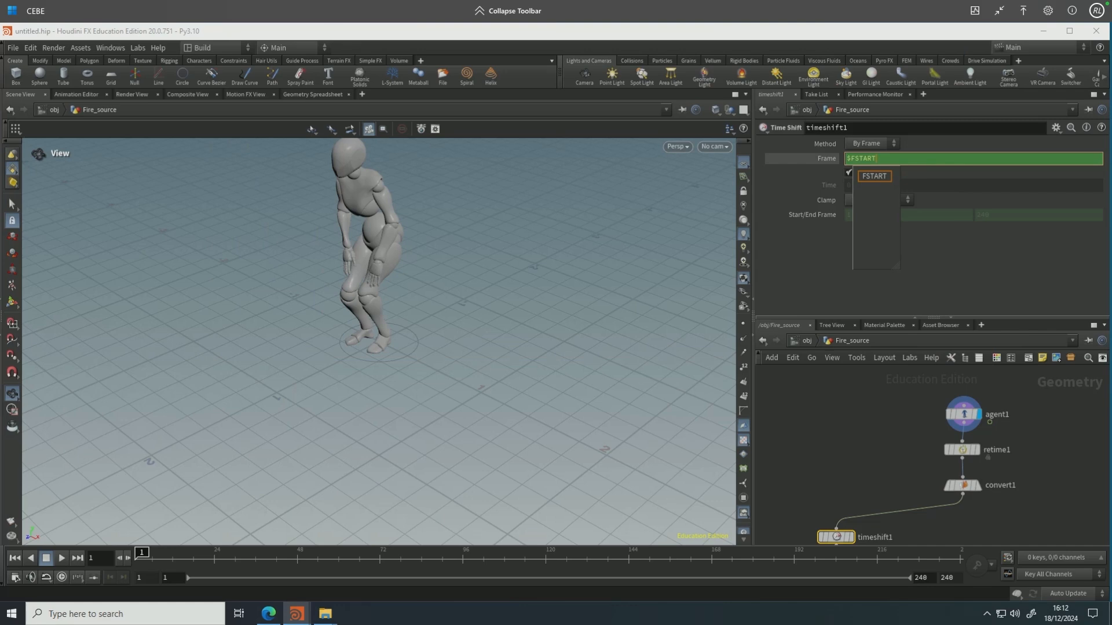
key(Return)
key(f)
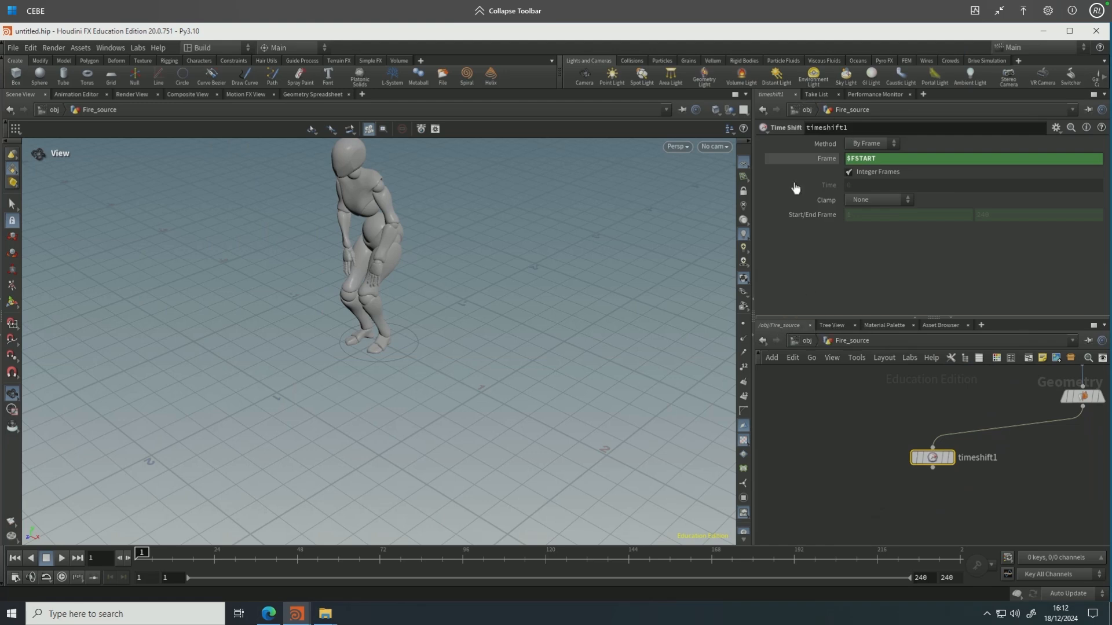
Move the network editor into the parameters pane and close the Tree View, Material Palette and Asset Browser tabs.
drag(795, 187, 796, 200)
click(797, 325)
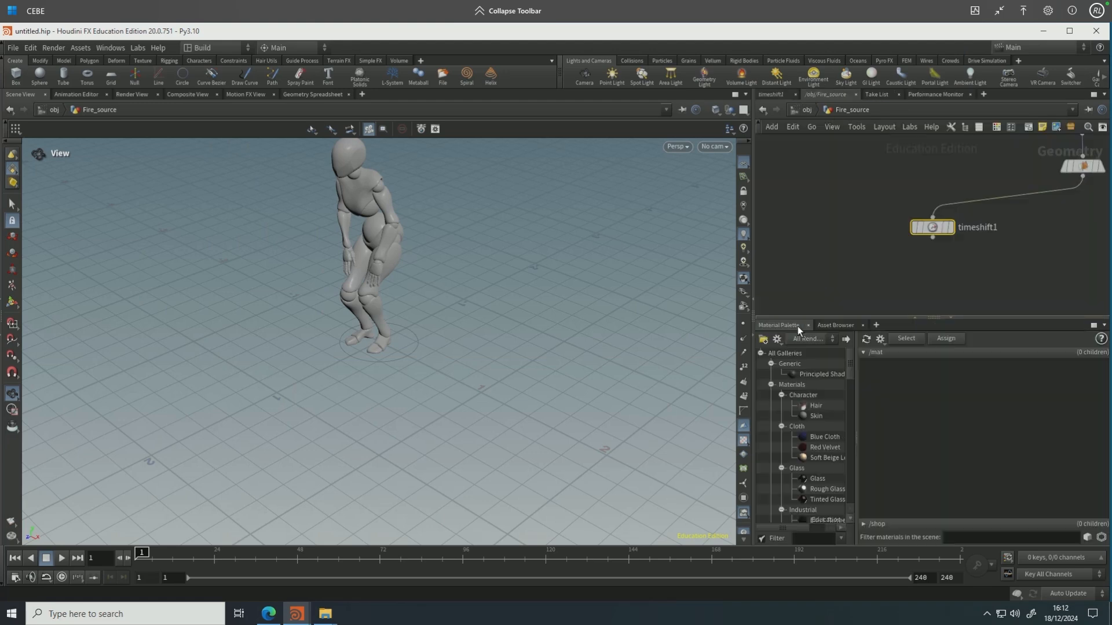
click(808, 324)
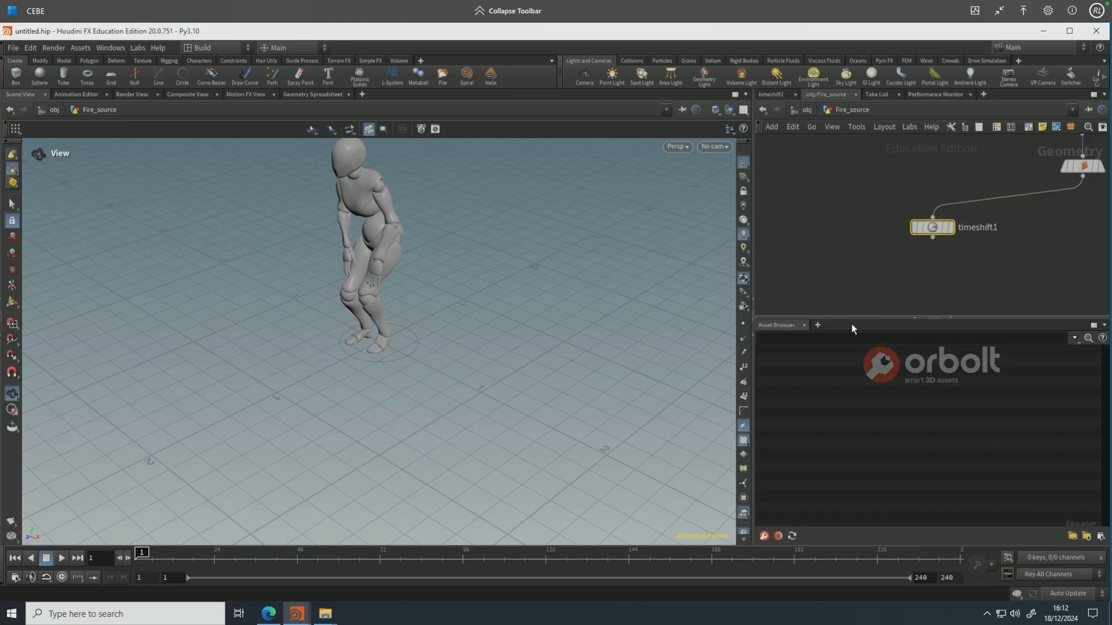
click(803, 325)
Split the network pane left/right and show the Time Shift parameters beside the network.
click(1104, 95)
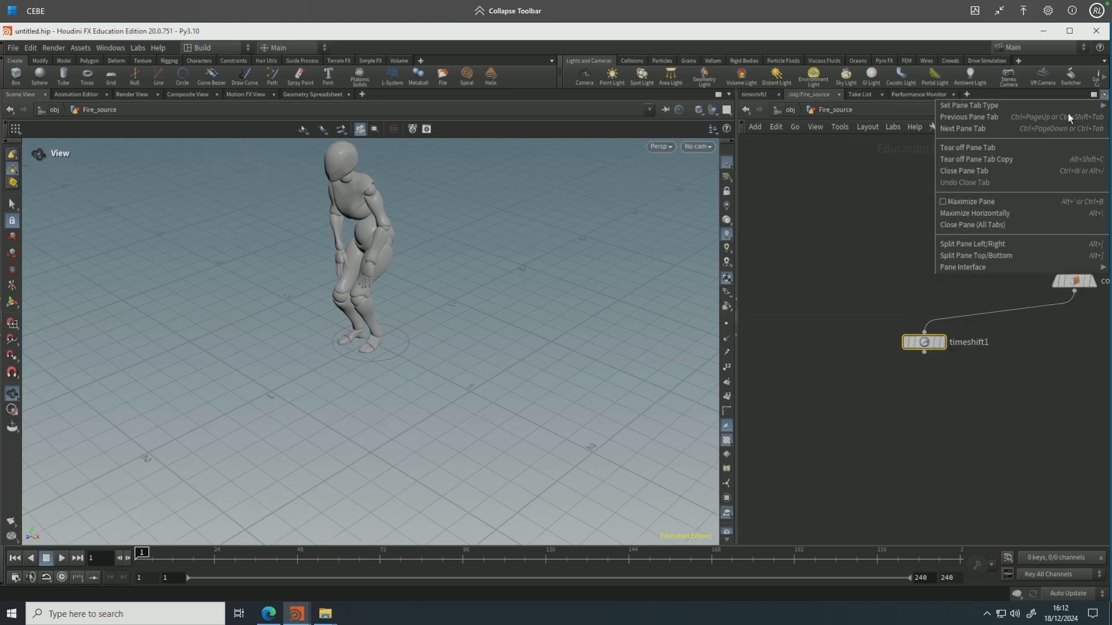
click(966, 244)
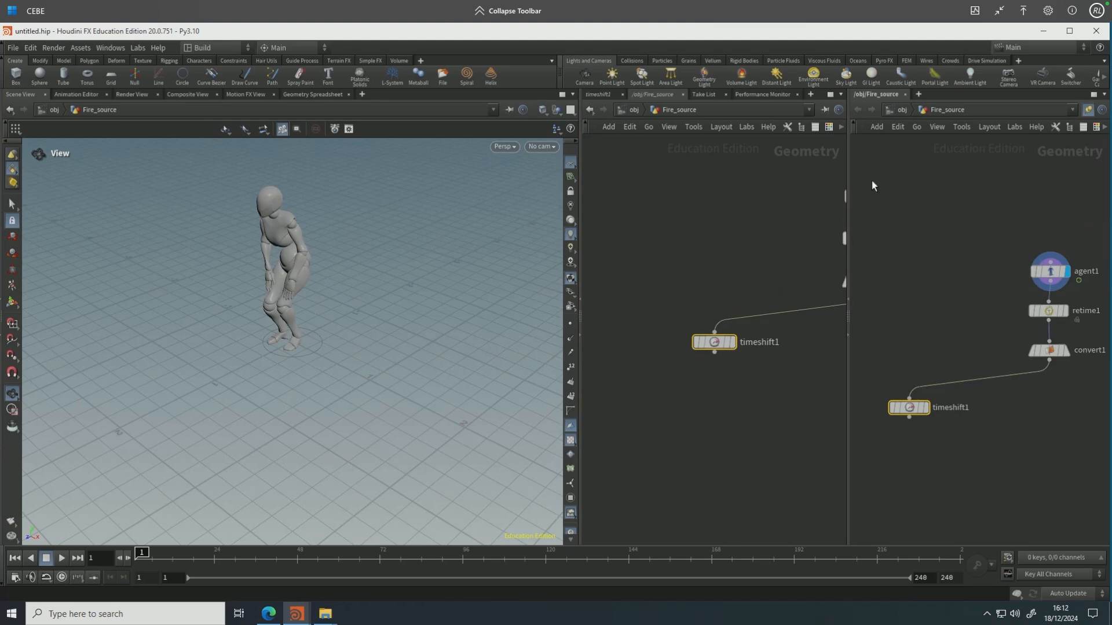
click(607, 94)
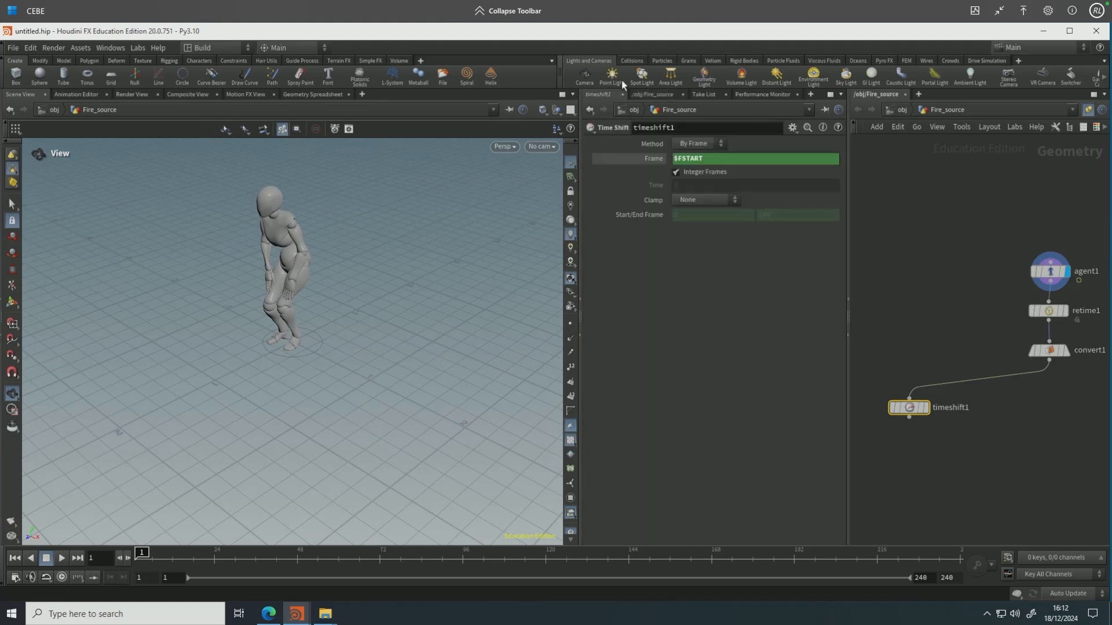
middle_drag(985, 317, 938, 315)
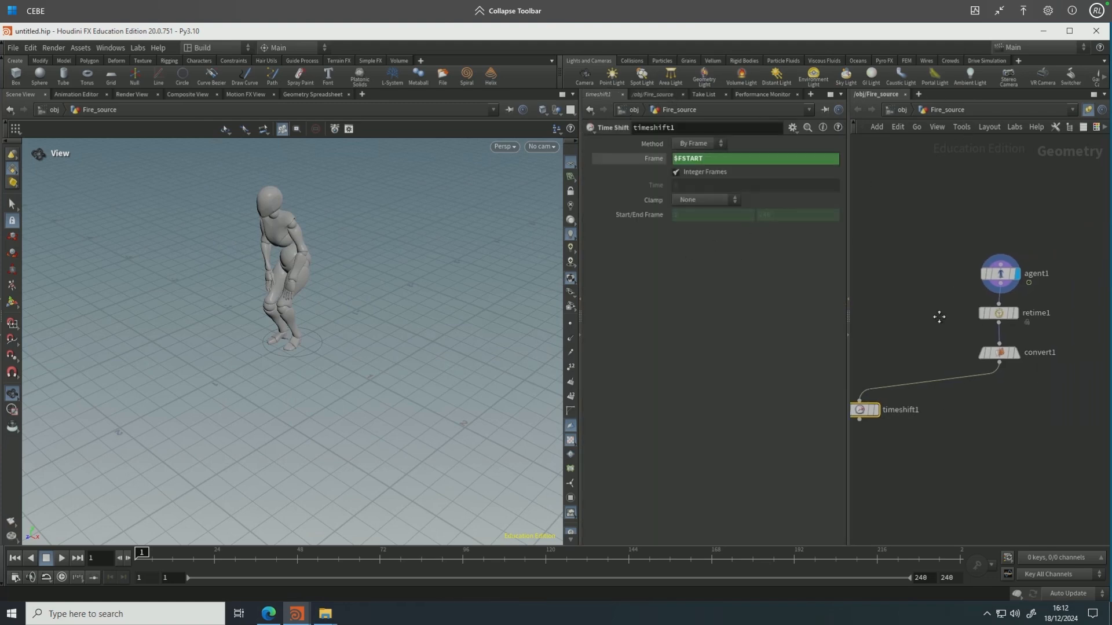
scroll(929, 311, down, 2)
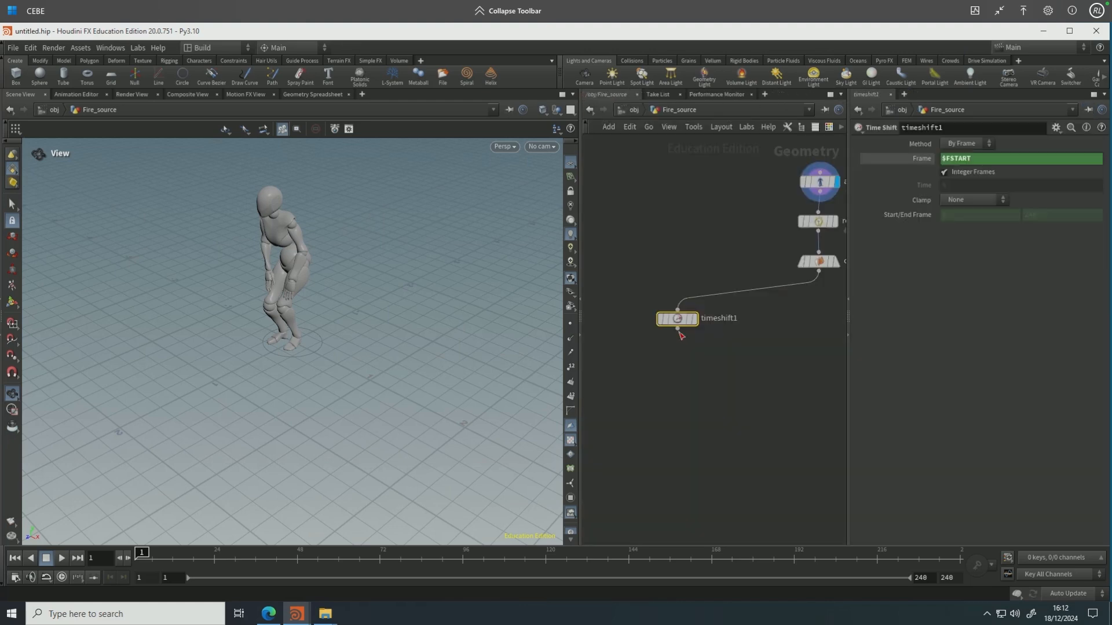
Add a Scatter node fed by the Time Shift node's output and set its Force Total Count to 10000.
click(678, 329)
key(Tab)
text(s)
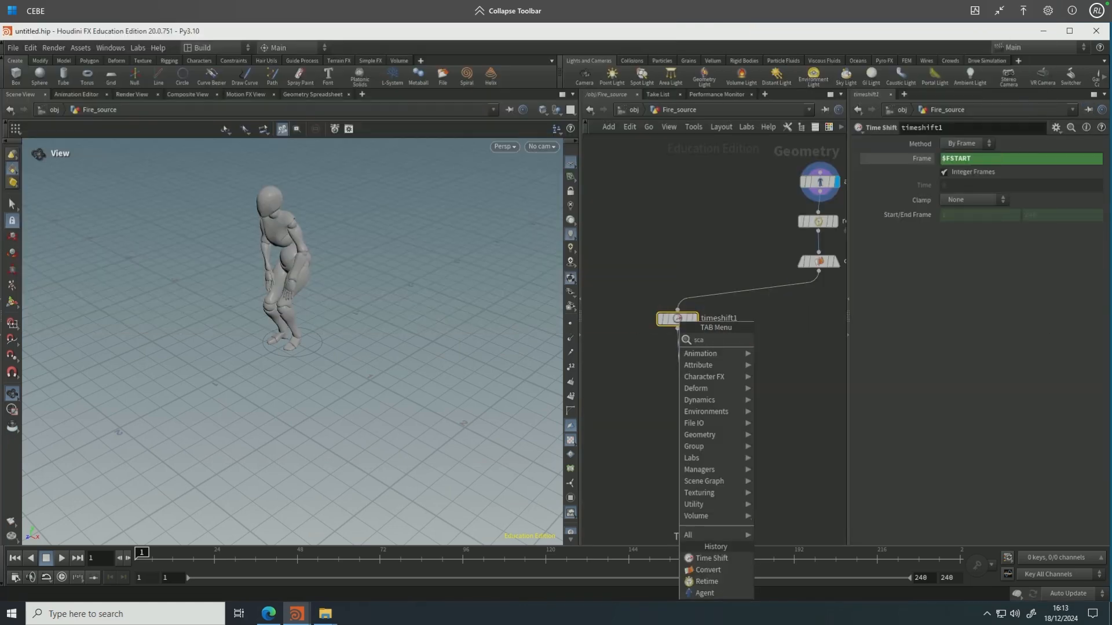
key(Escape)
click(678, 363)
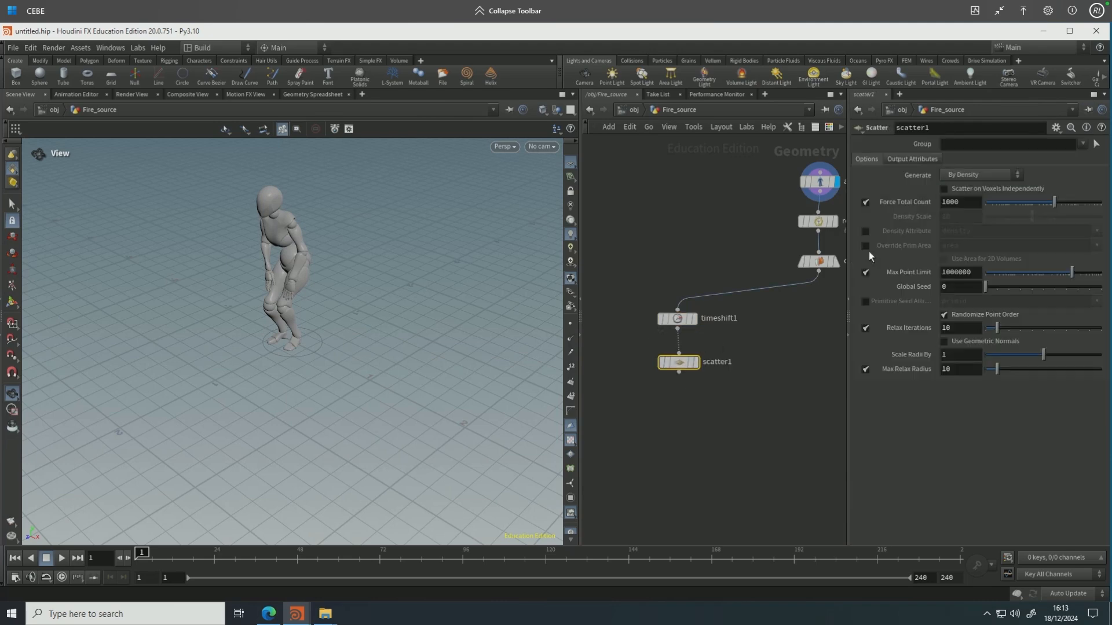
text(0)
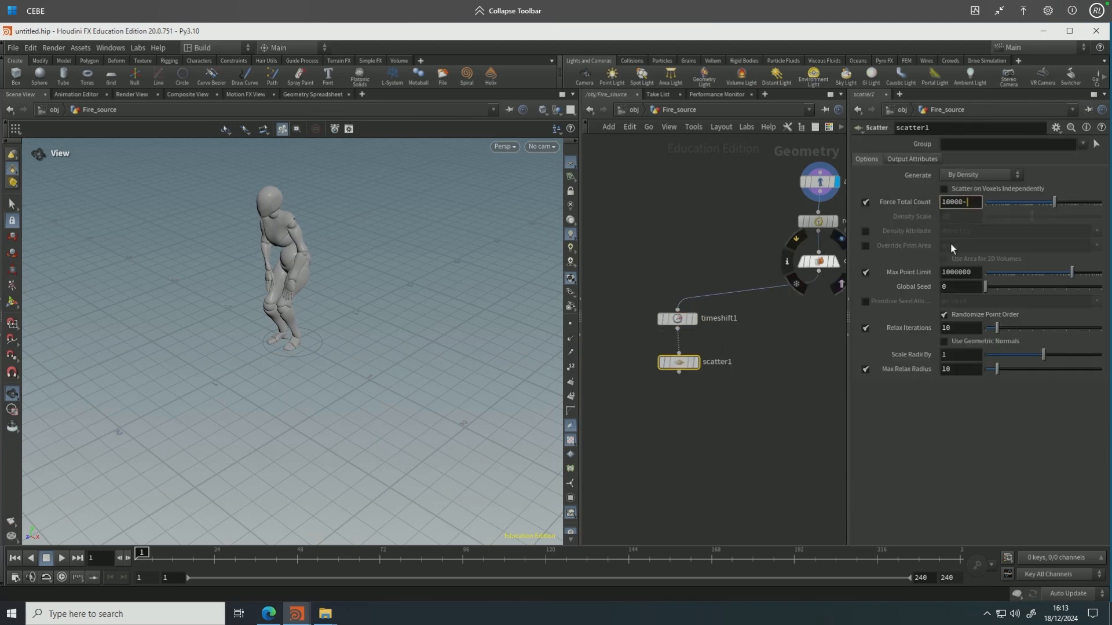
Add an Attribute Wrangle node below the Scatter node, connected to its output.
click(678, 372)
key(Tab)
text(attribute wrangl)
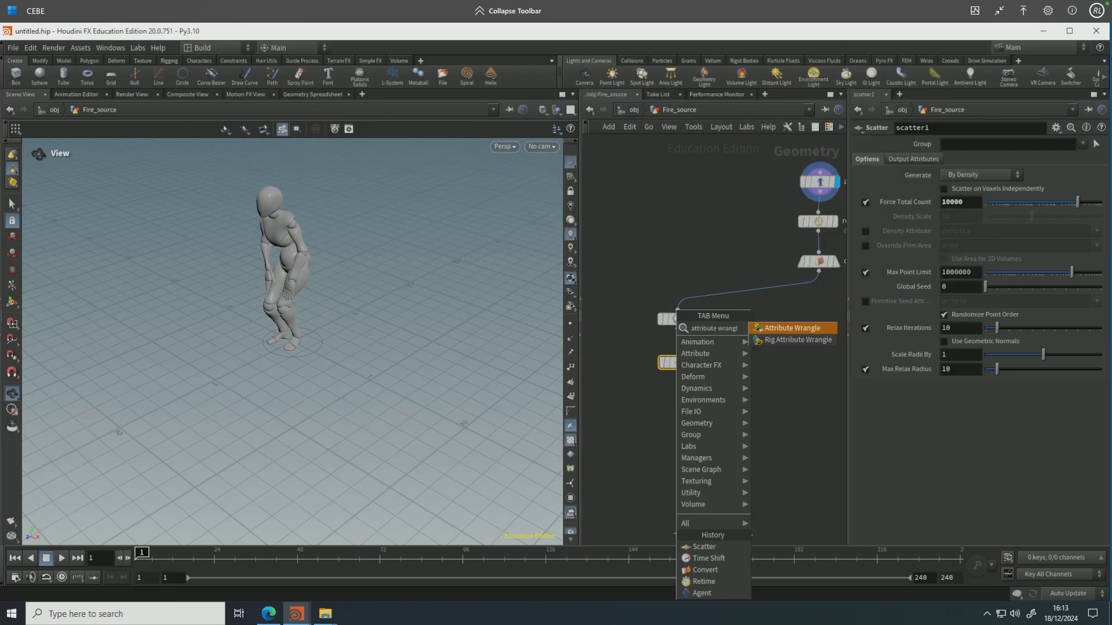
key(Escape)
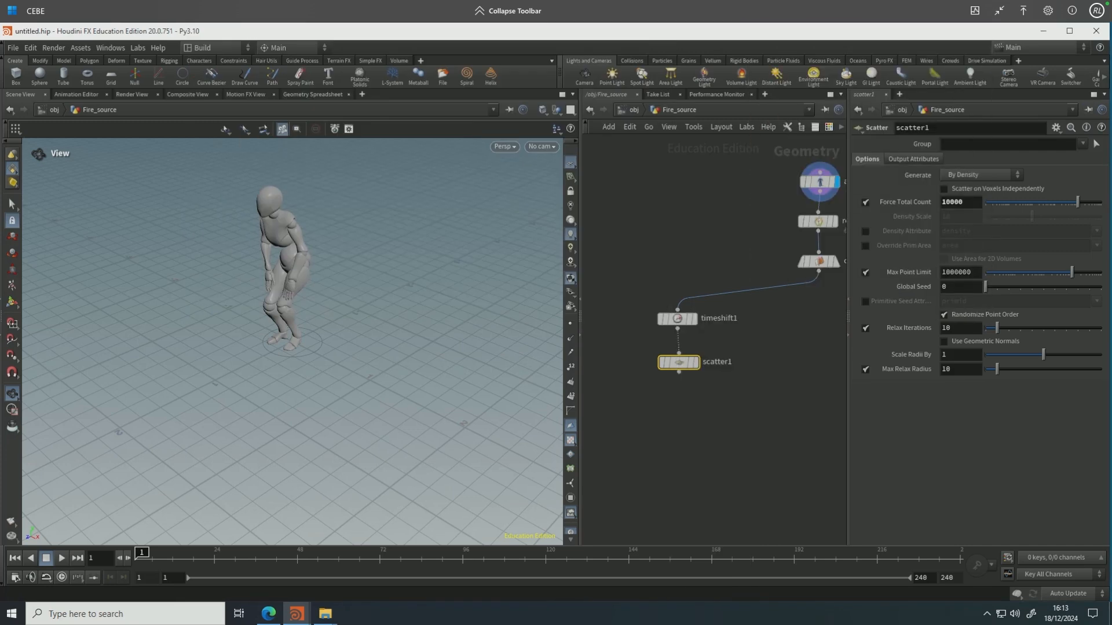
click(676, 406)
Enter the wrangle expression i@infected = 0; and move the Attribute Wrangle node further down from the Scatter node.
click(914, 243)
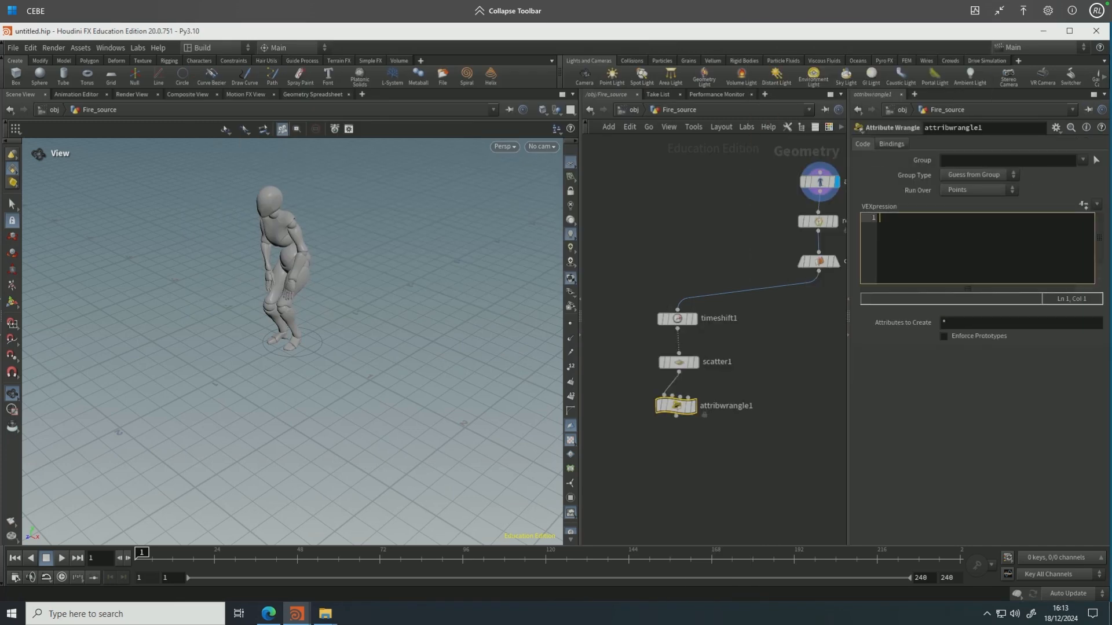
text(f)
text(@infected)
text( = 0)
text(;)
drag(676, 405, 679, 440)
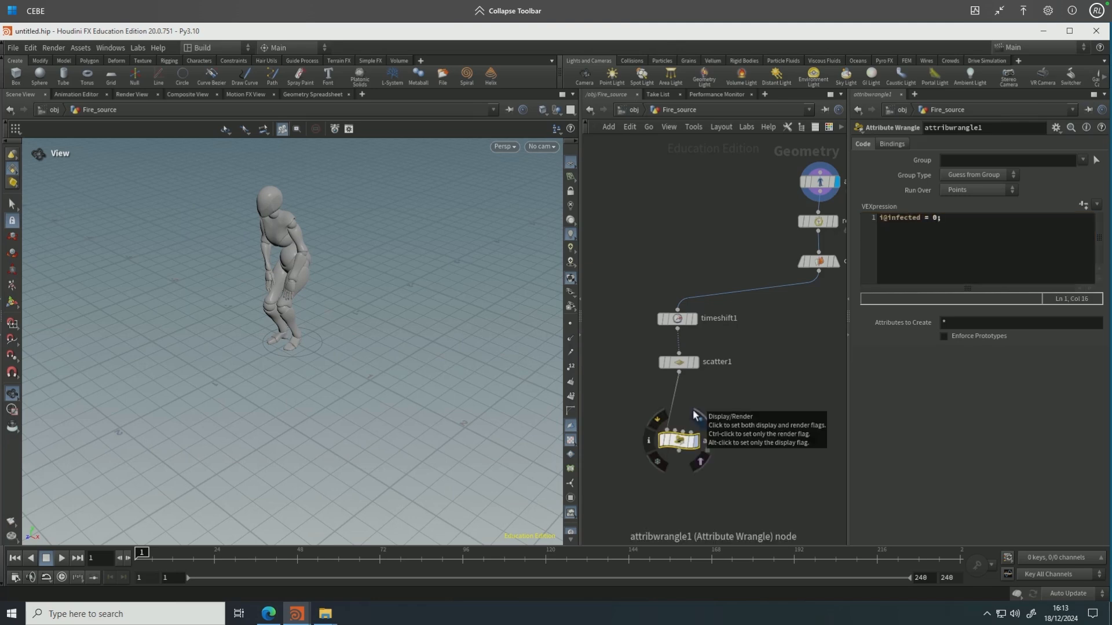
Add a Blast node beside the wrangle branch and connect its input to the Scatter node's output.
key(Tab)
text(blast)
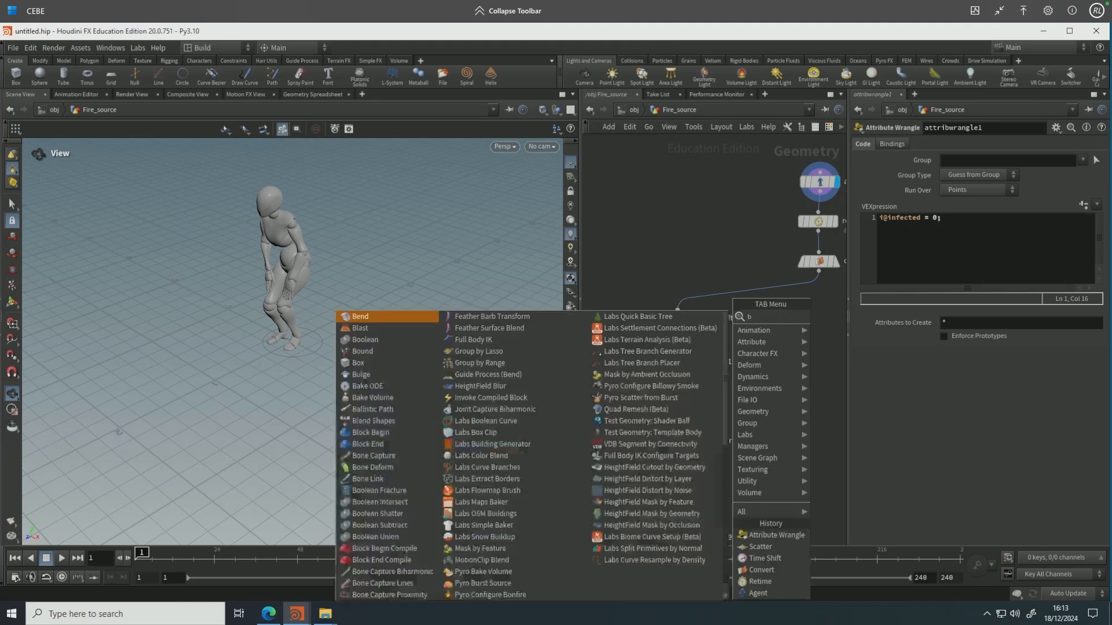
key(Return)
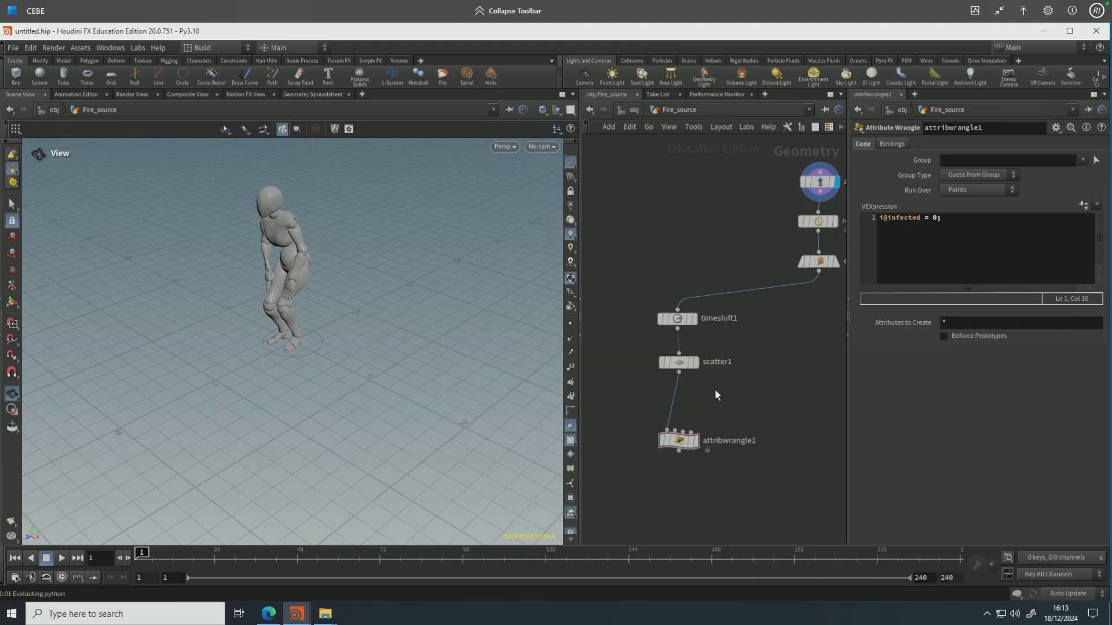
click(743, 404)
drag(739, 386, 678, 373)
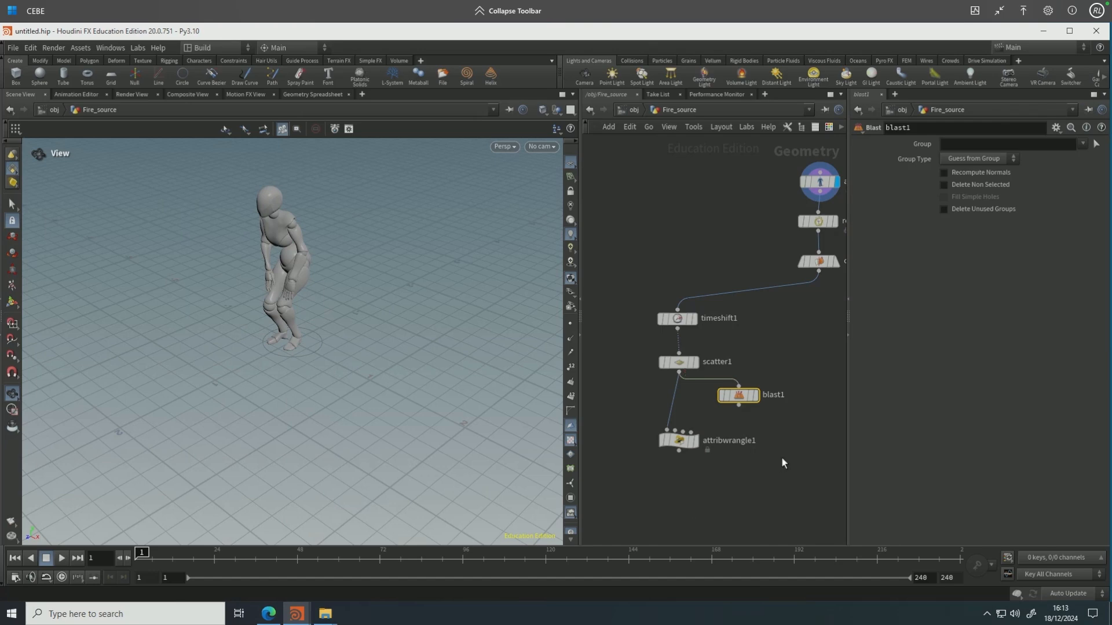
Set the Blast group to scattered points 274, 1374 and 3863 on the character and enable Delete Non Selected.
click(755, 395)
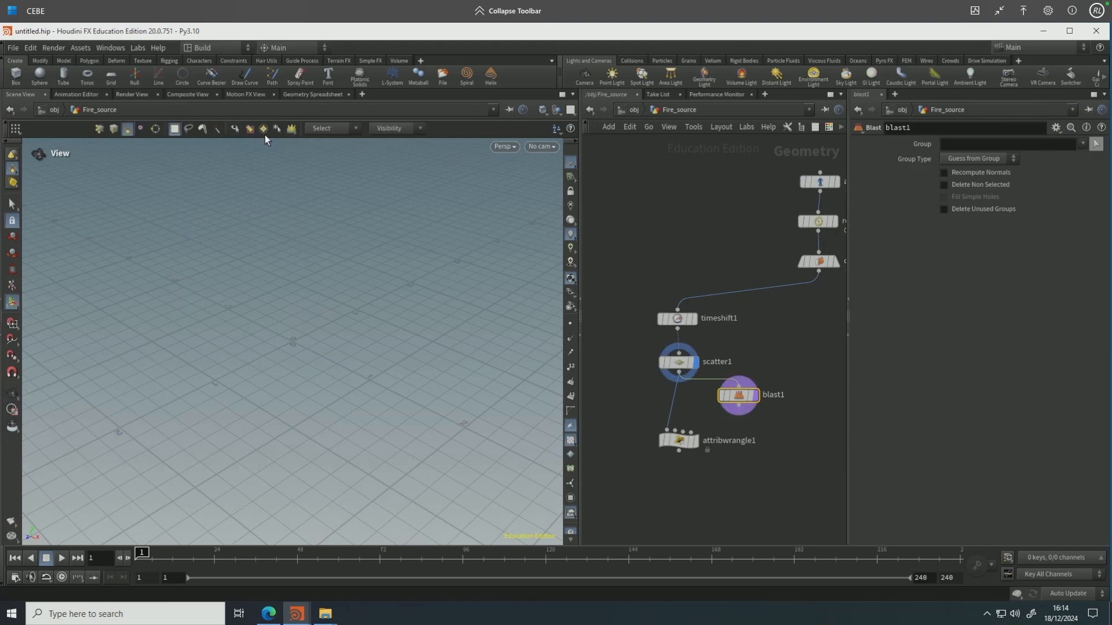
click(99, 128)
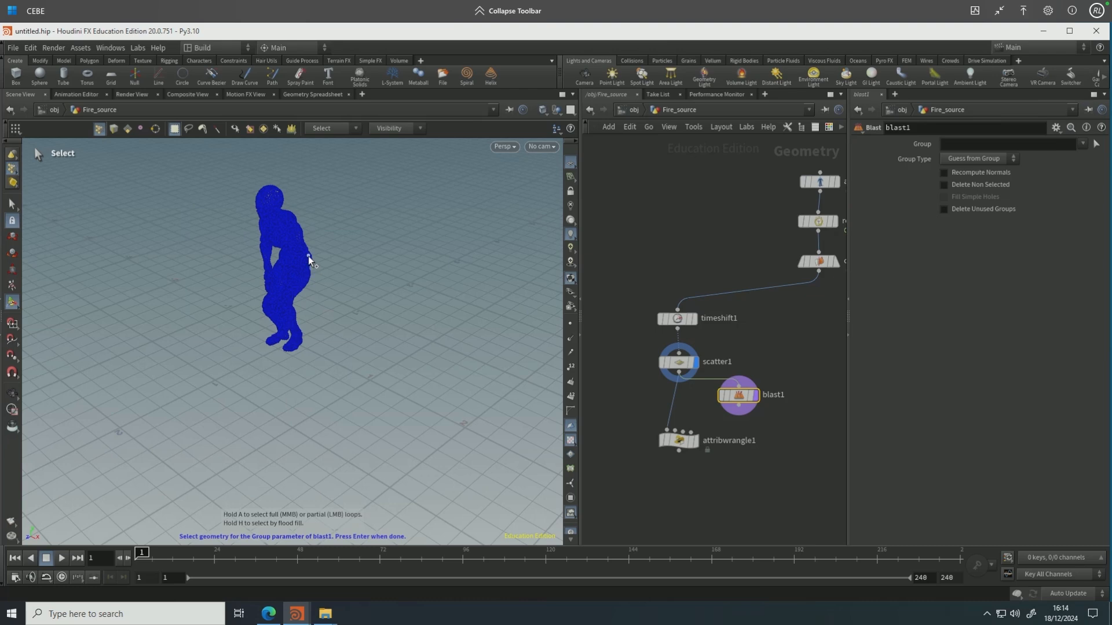
key(Return)
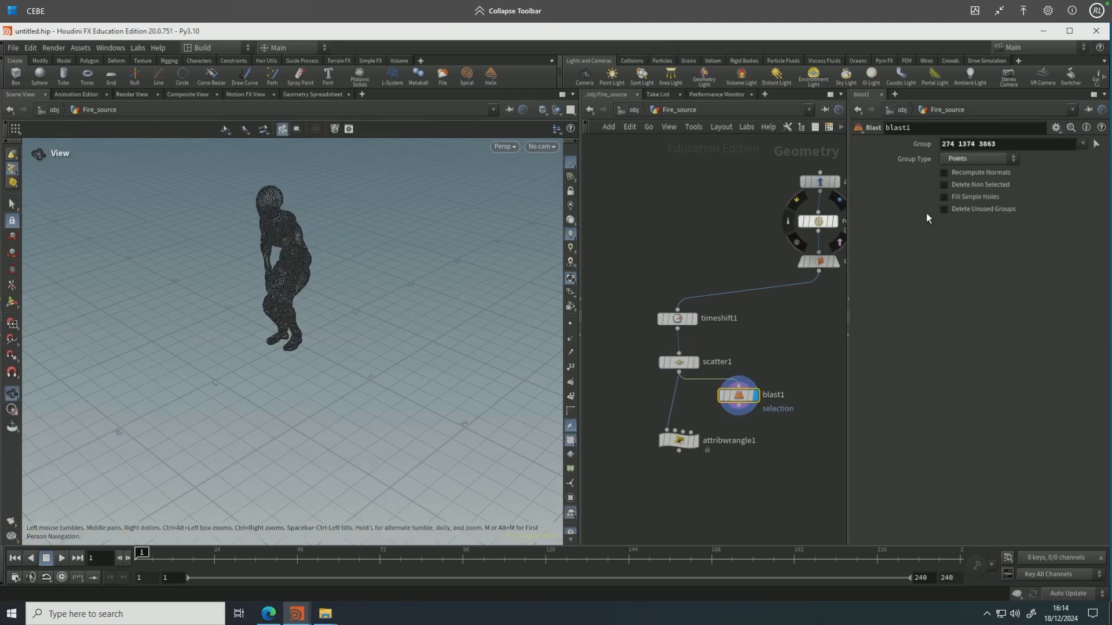
click(943, 184)
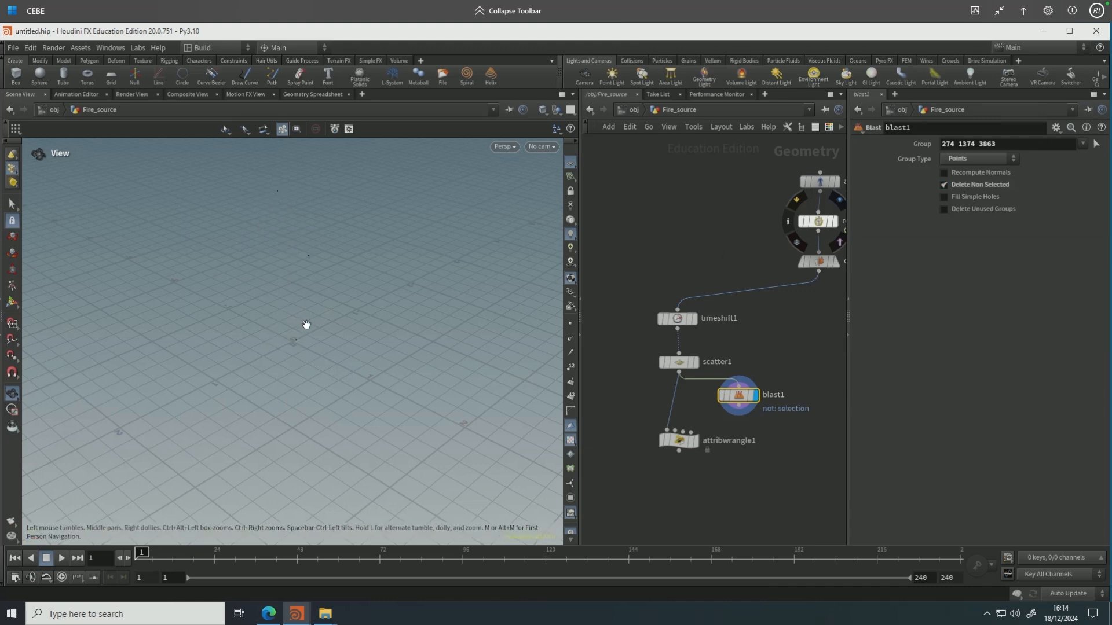
drag(305, 325, 350, 312)
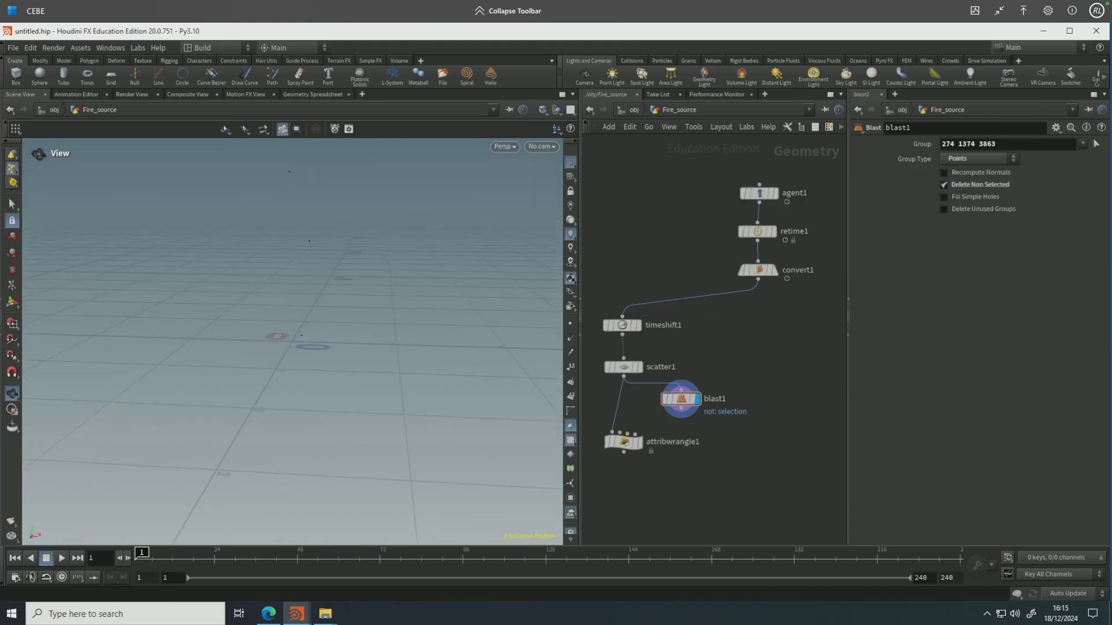
Add a polygon Sphere node below the Blast node and set its Uniform Scale to 0.13.
key(Tab)
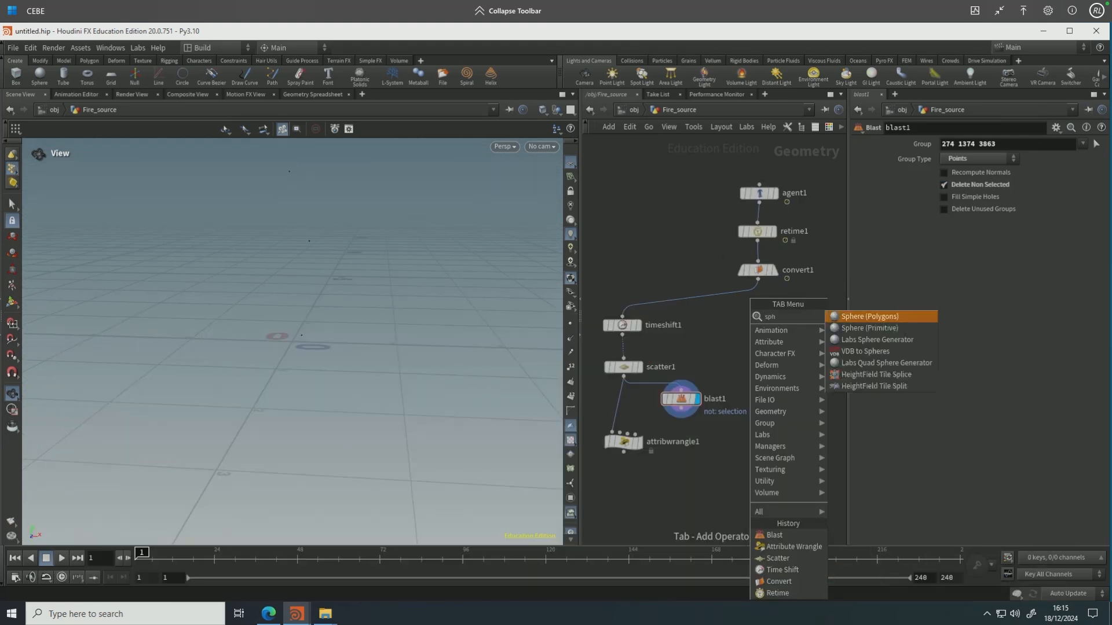
key(Escape)
click(749, 453)
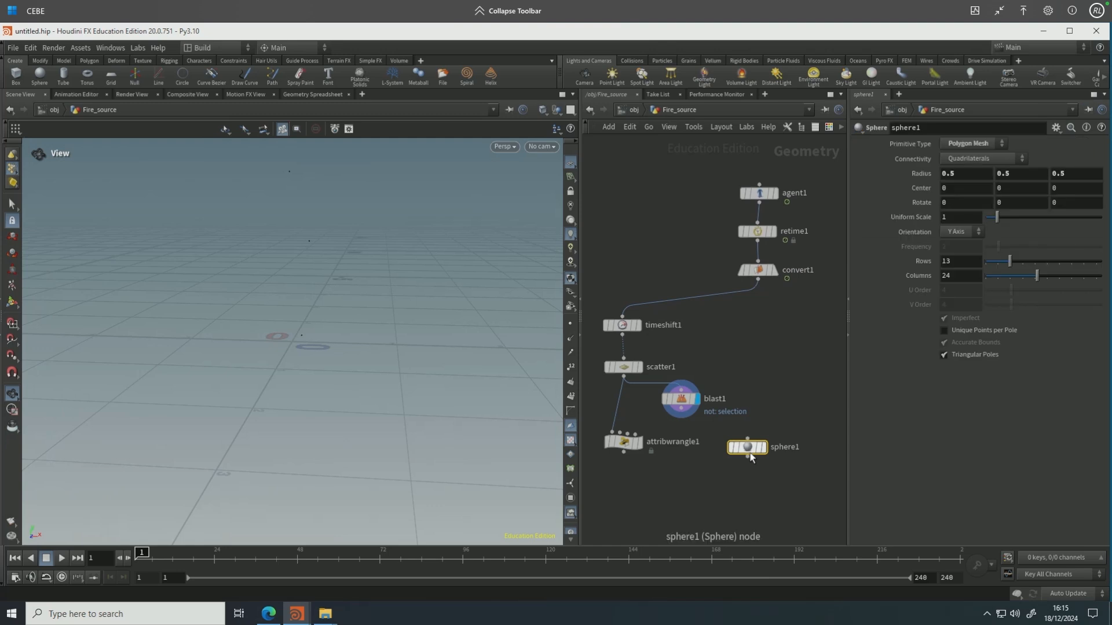
double_click(965, 221)
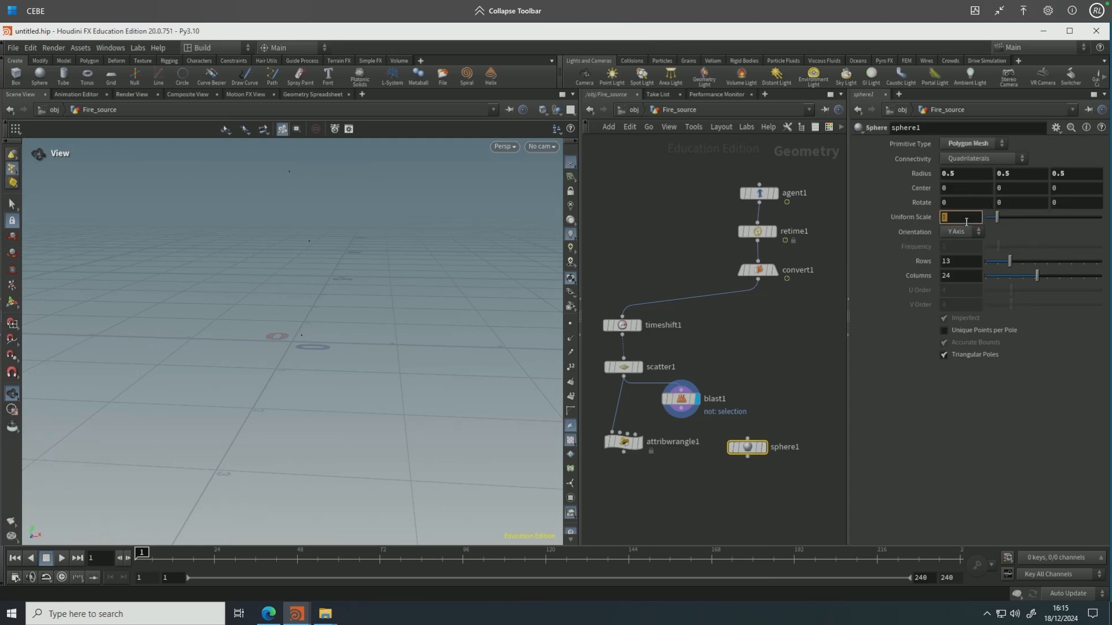
text(.13)
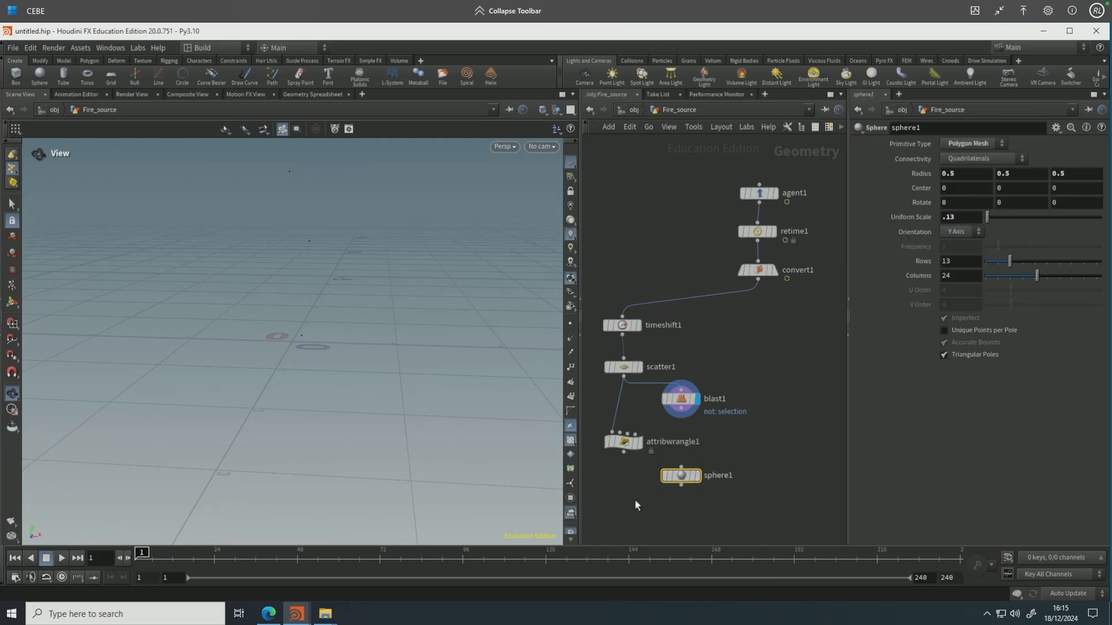
Add a Copy to Points node with the Sphere as its first input and the Blast output as its target points.
middle_drag(635, 499, 652, 446)
click(698, 430)
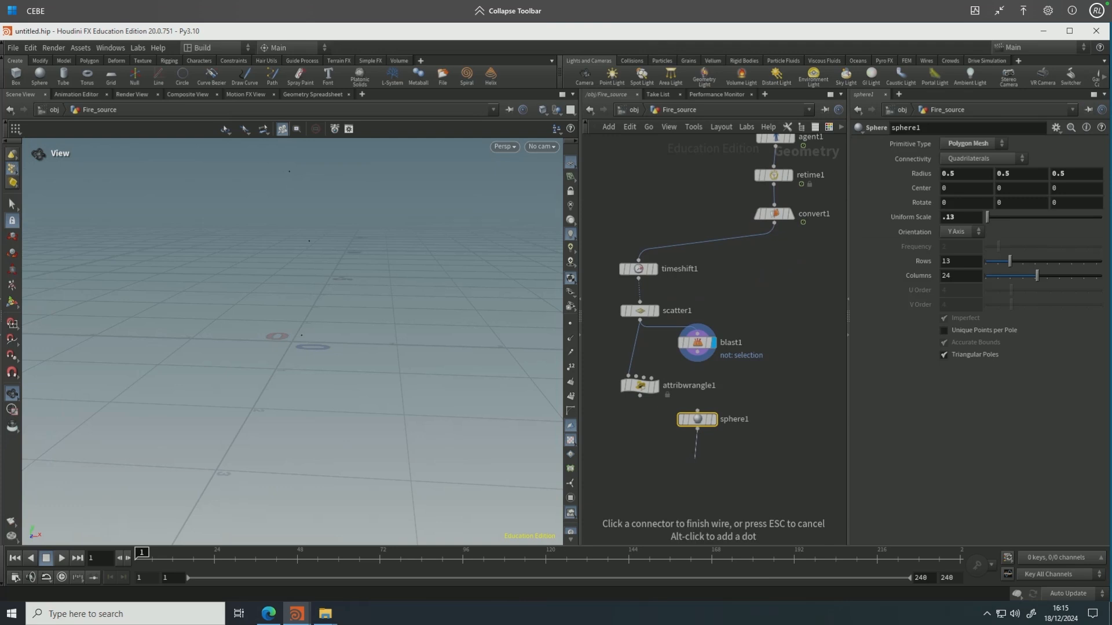
key(Tab)
text(copy to poin)
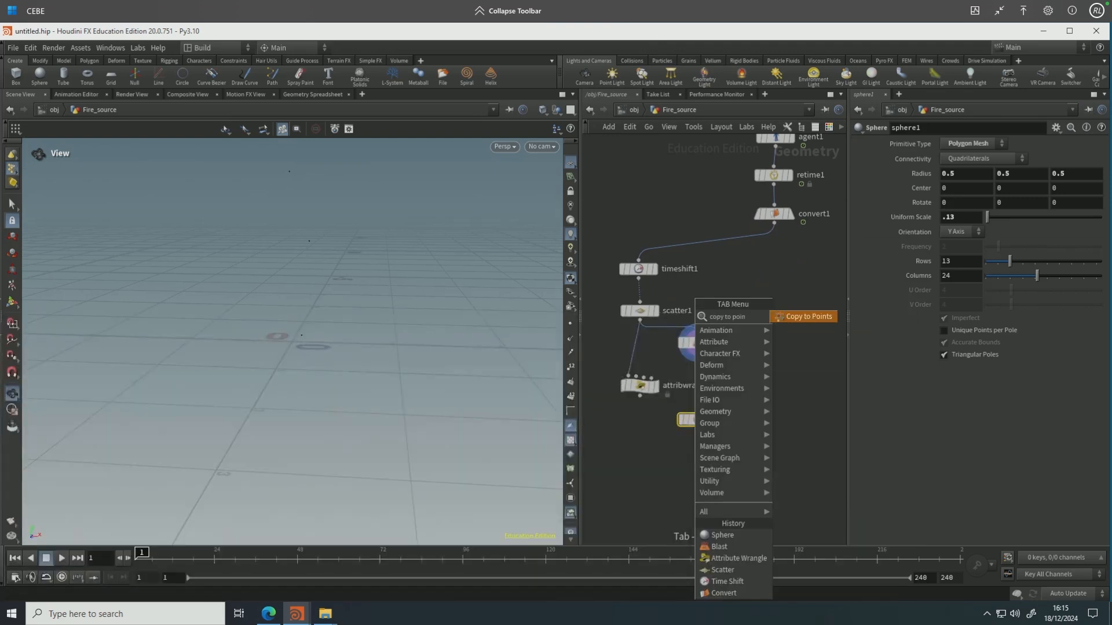
key(Escape)
click(695, 459)
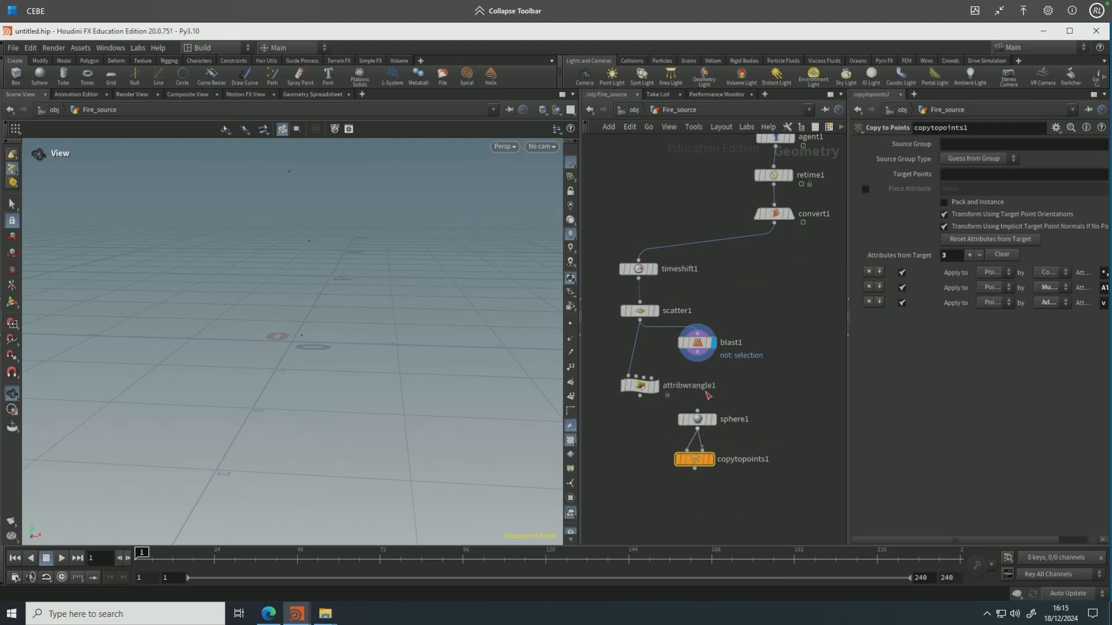
click(703, 455)
drag(695, 424, 657, 431)
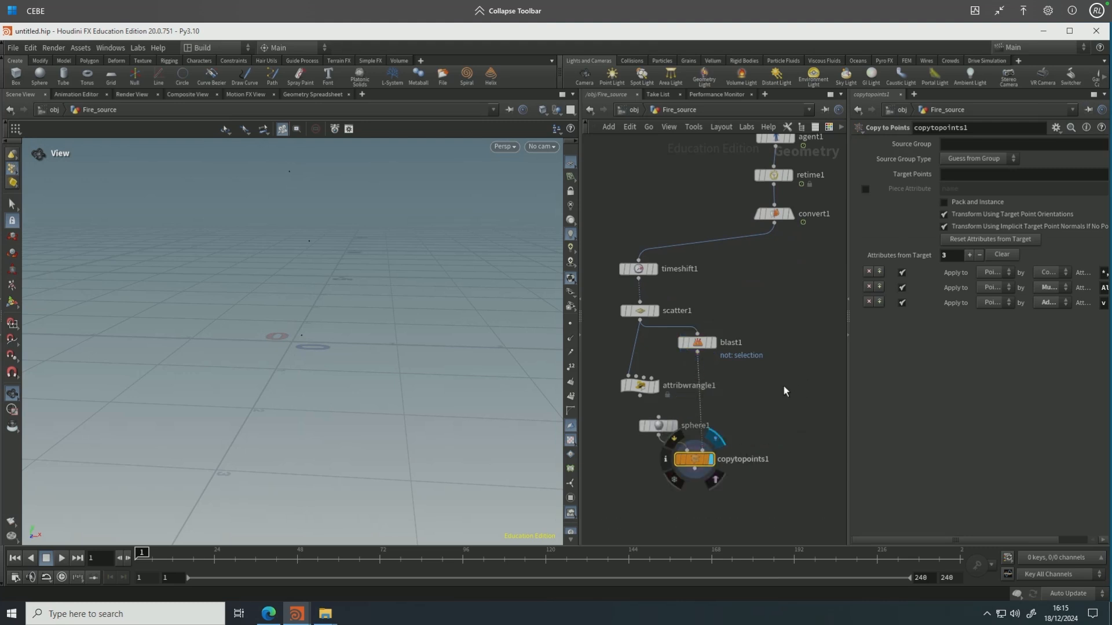
Add a Group node with the Scatter output as source and the Copy to Points output as its second input.
scroll(784, 386, down, 2)
drag(688, 447, 689, 460)
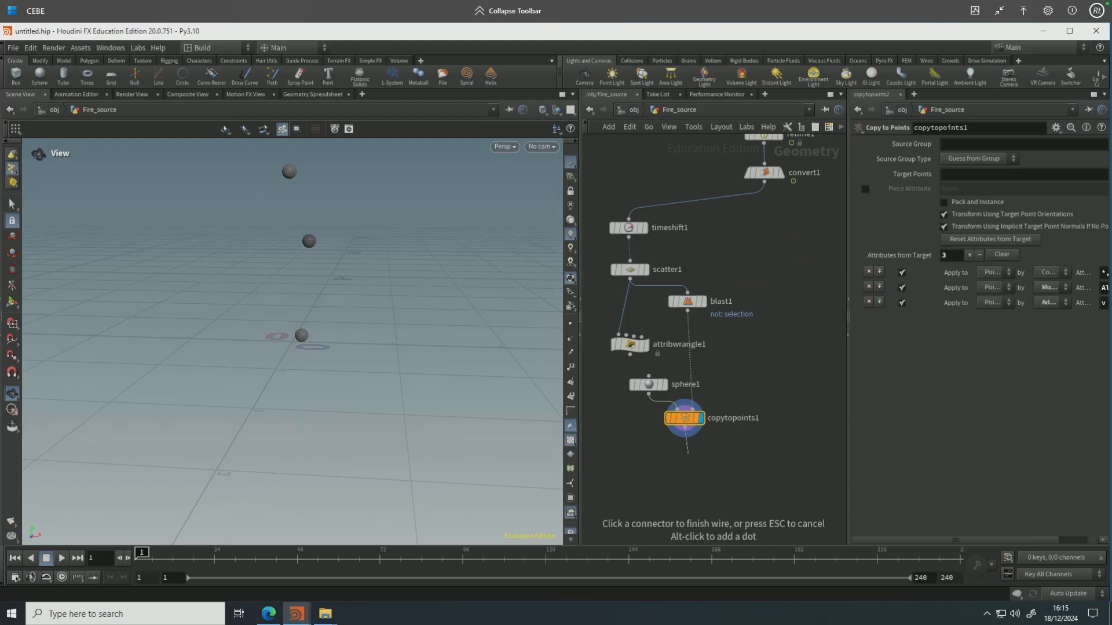
key(Tab)
text(group)
key(Return)
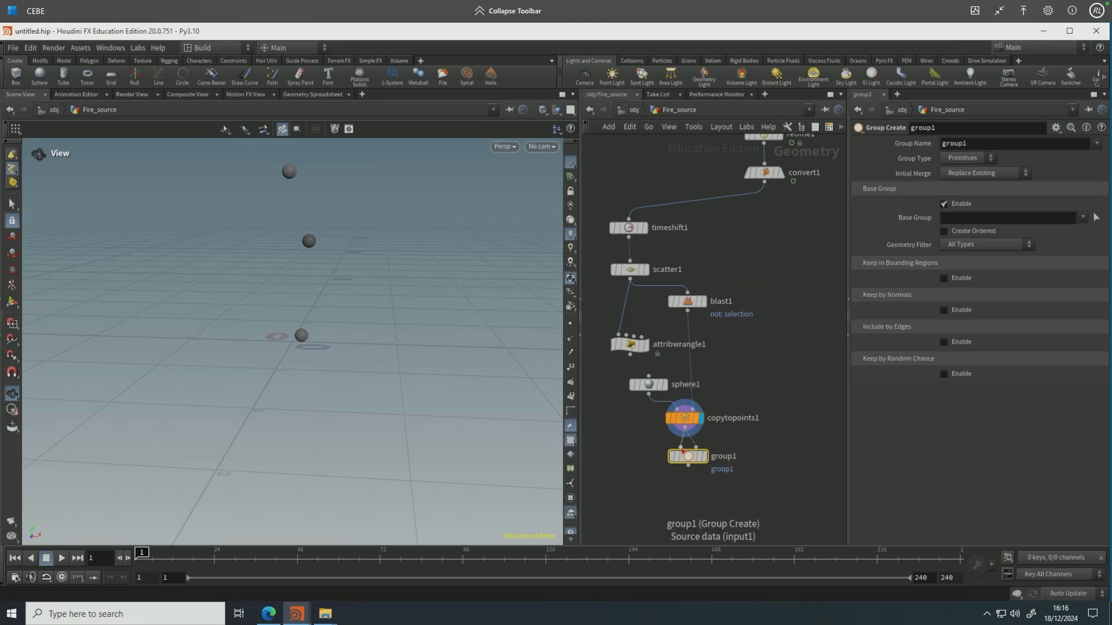
click(682, 451)
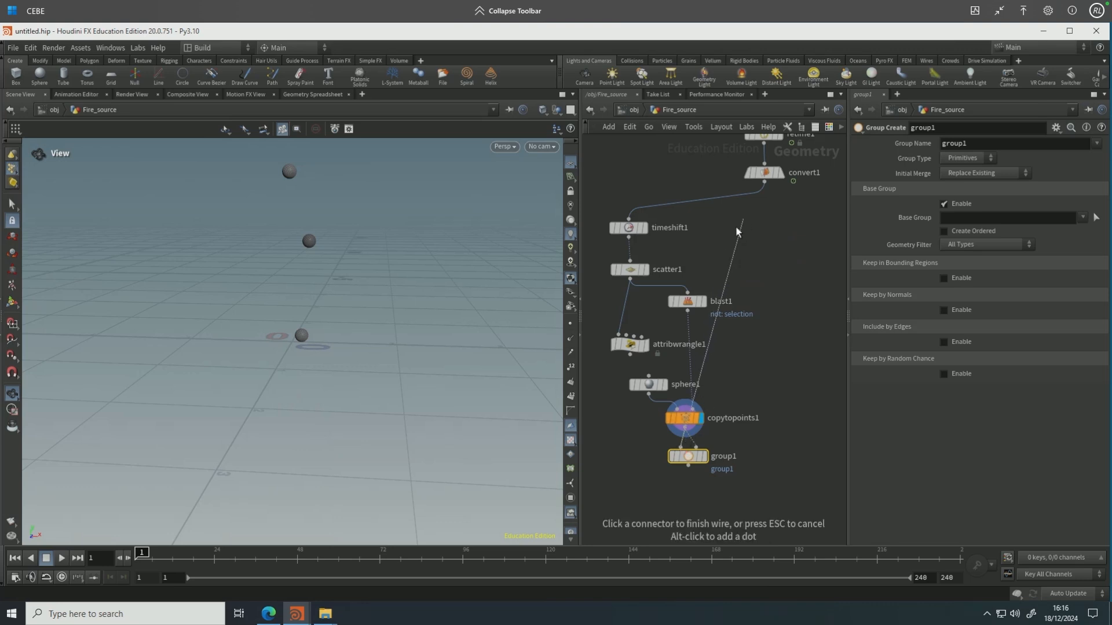
click(630, 280)
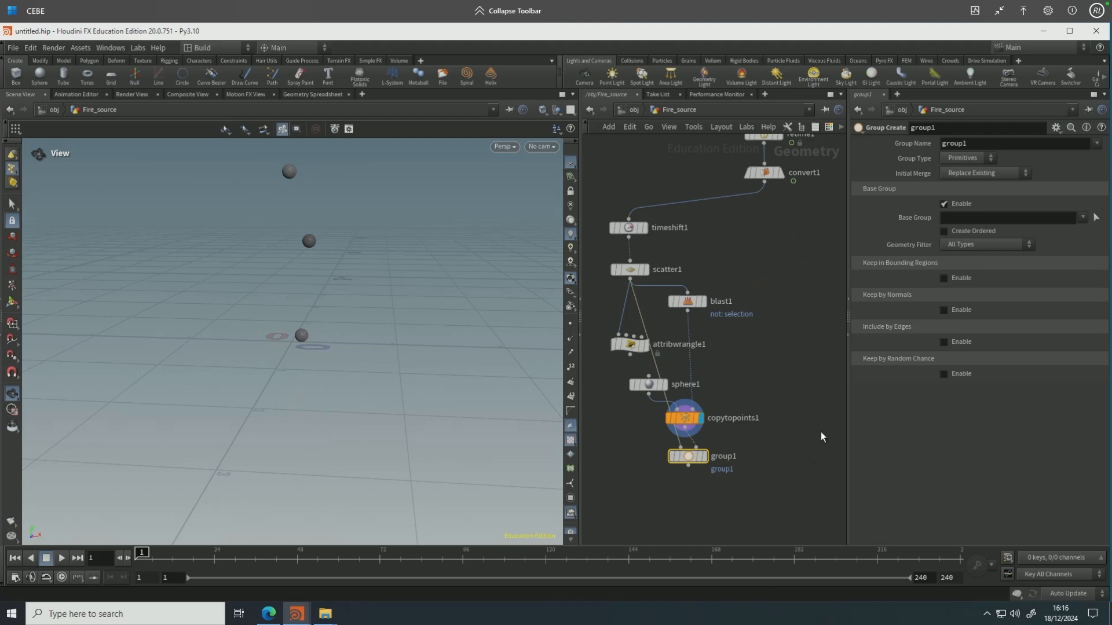
Set the Group type to Points, disable Base Group and enable Keep in Bounding Regions with the Bounding Object type.
click(966, 158)
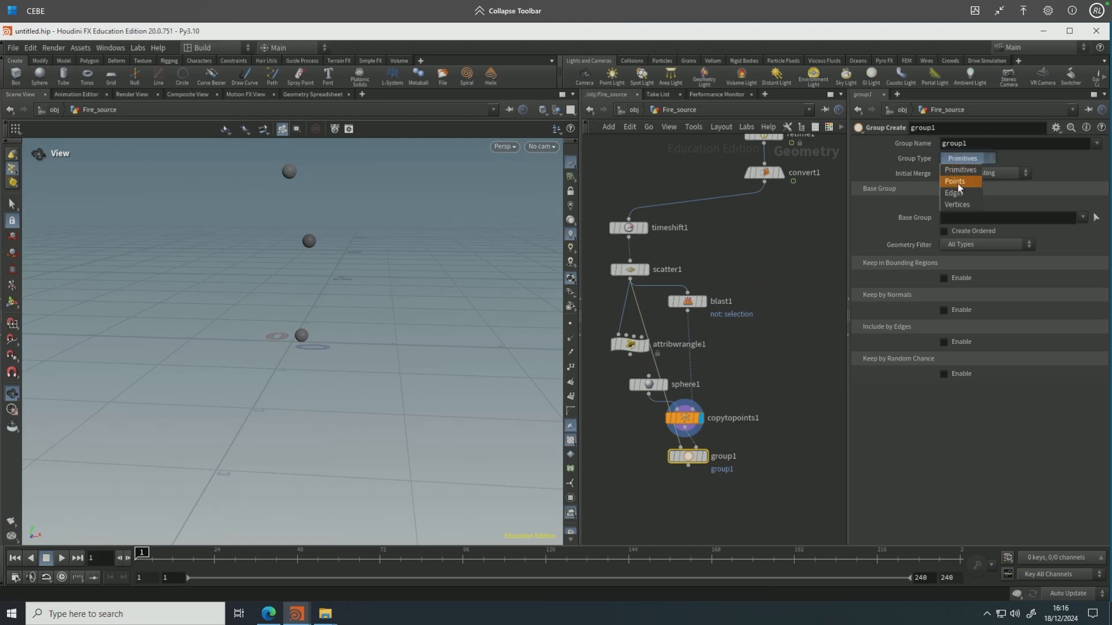
click(957, 182)
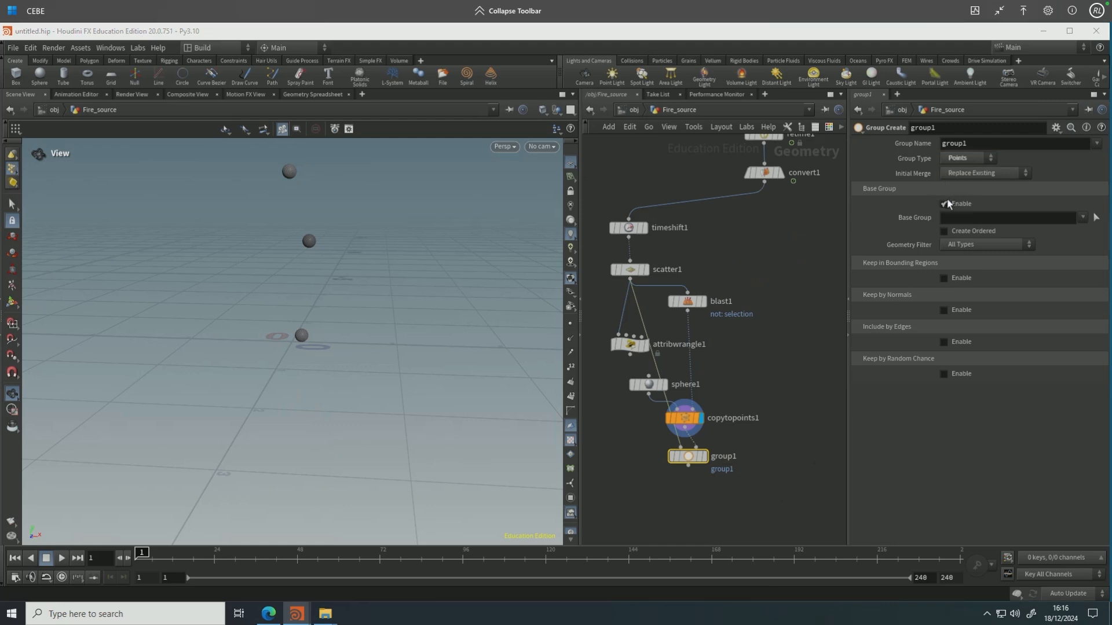
click(945, 204)
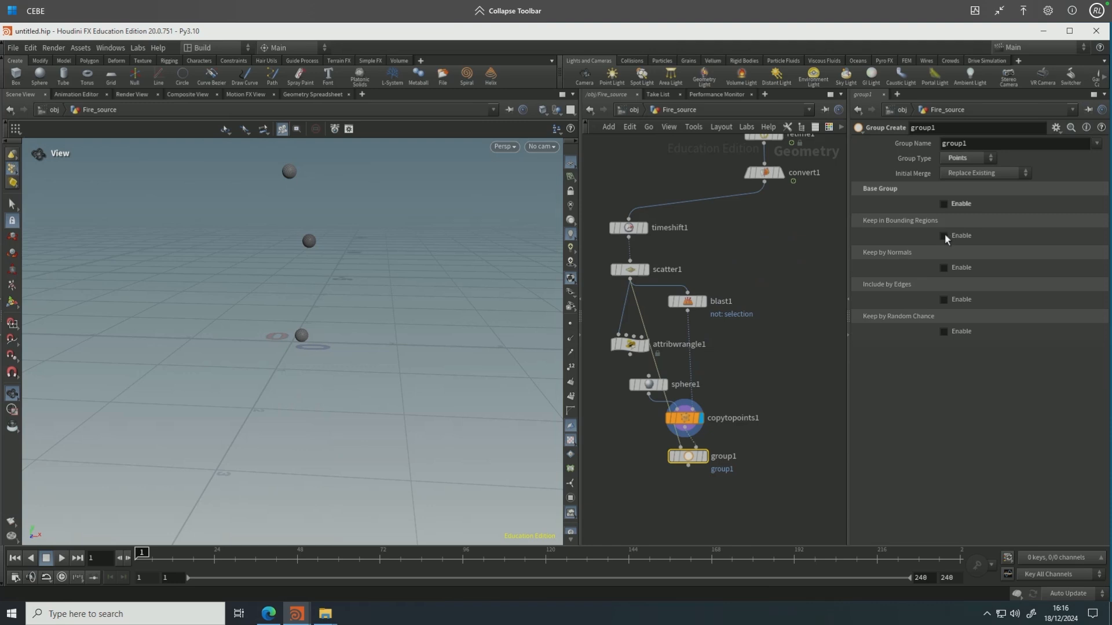
click(944, 235)
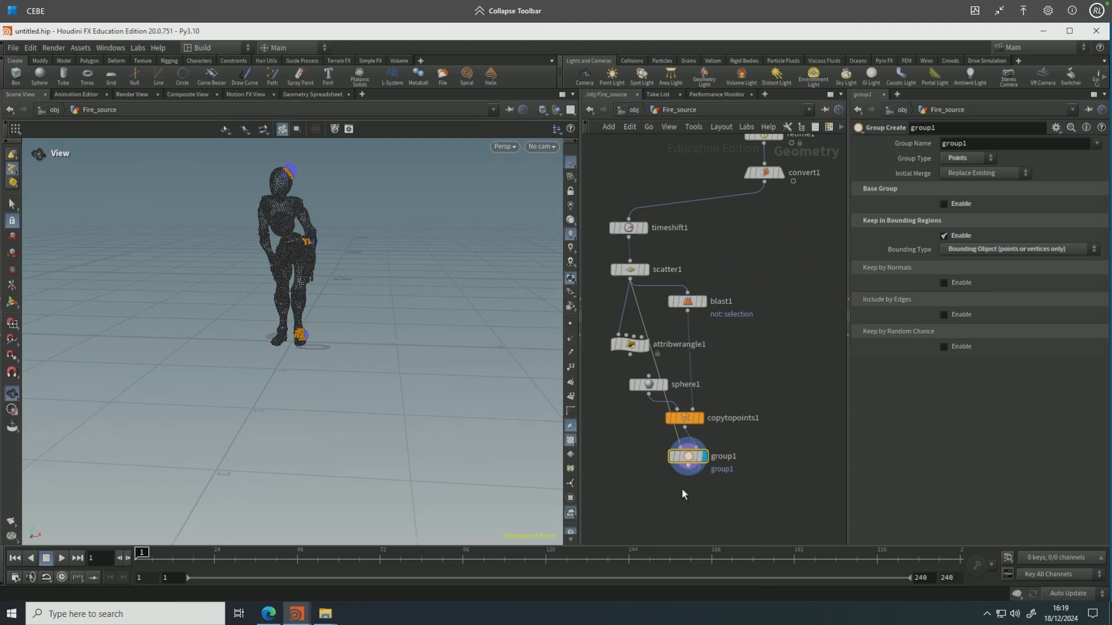
Add a second Blast node below the Group node, fed by the Group output.
key(Tab)
text(blast)
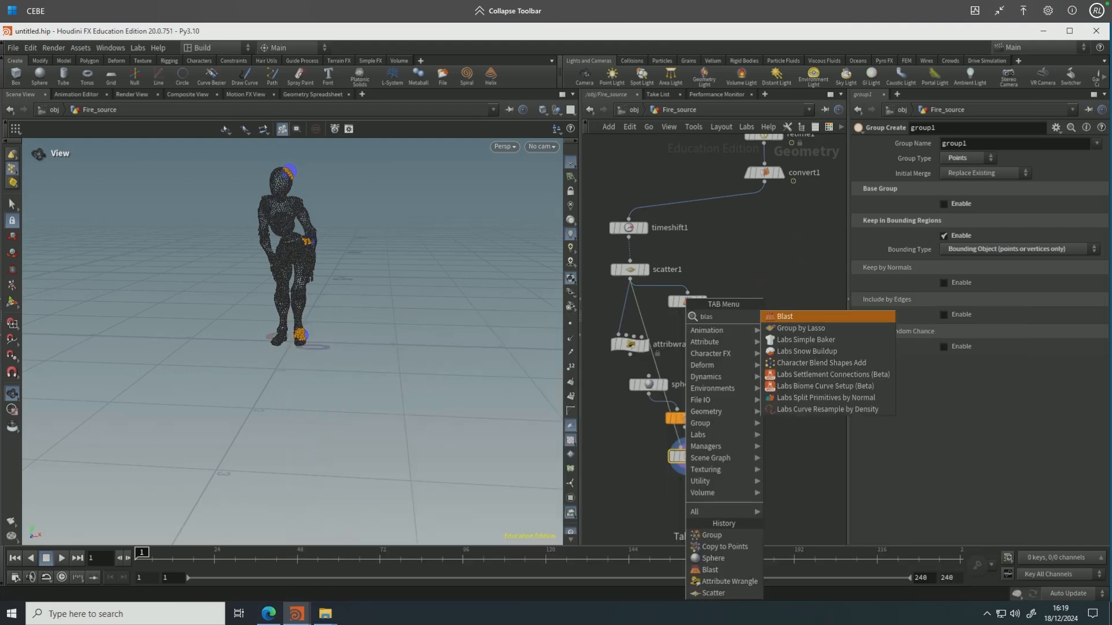
key(Return)
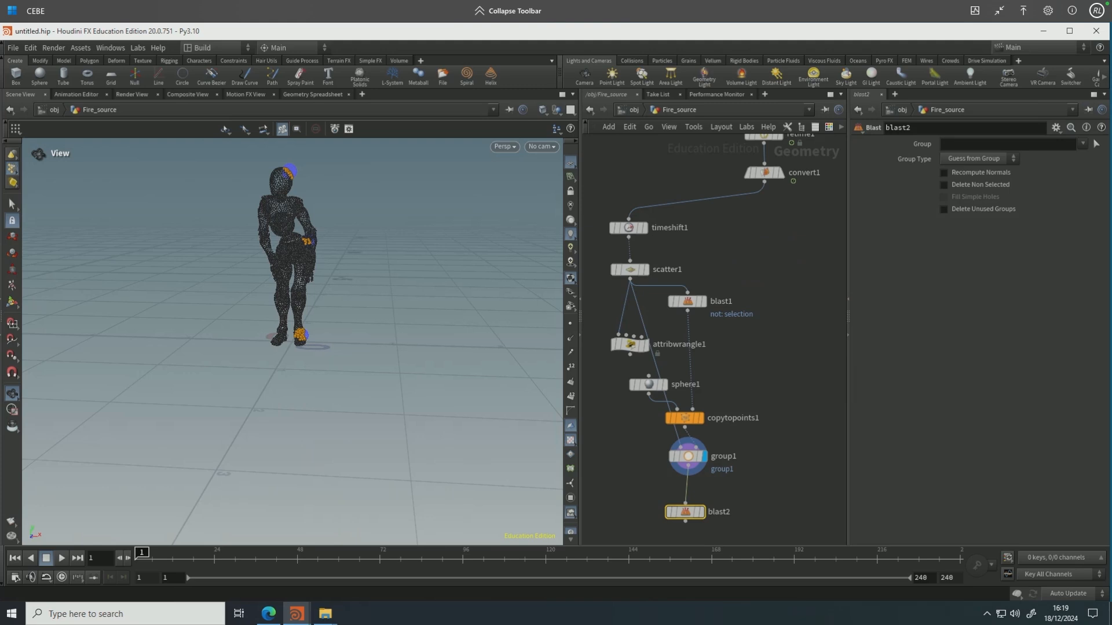
mouse_move(711, 519)
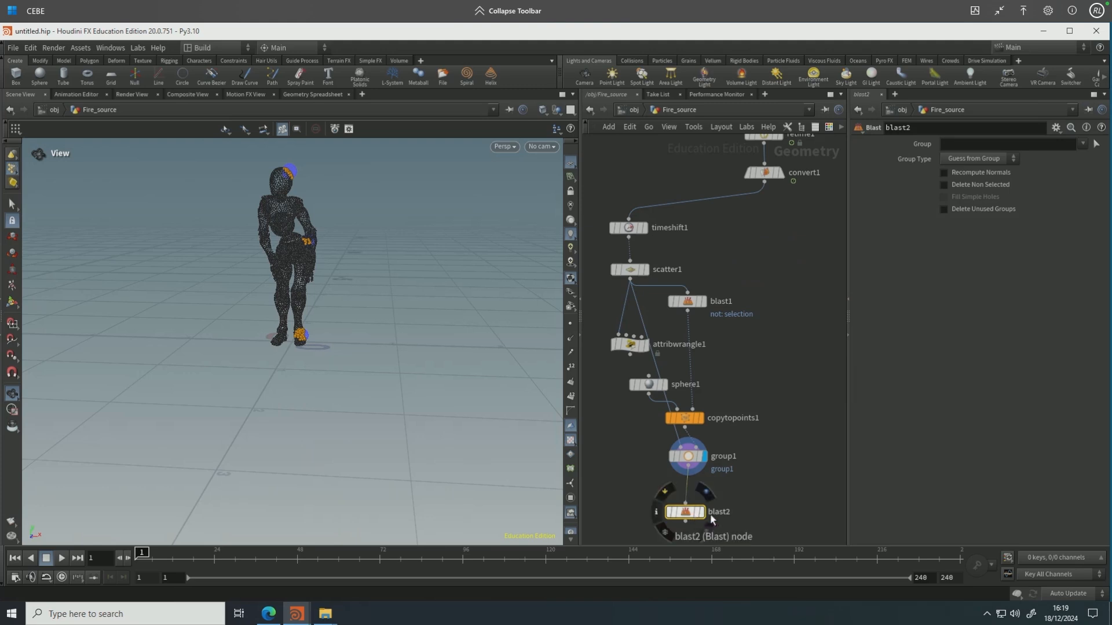
Set the new Blast's group to group1, enable Delete Non Selected and display its result.
click(1081, 144)
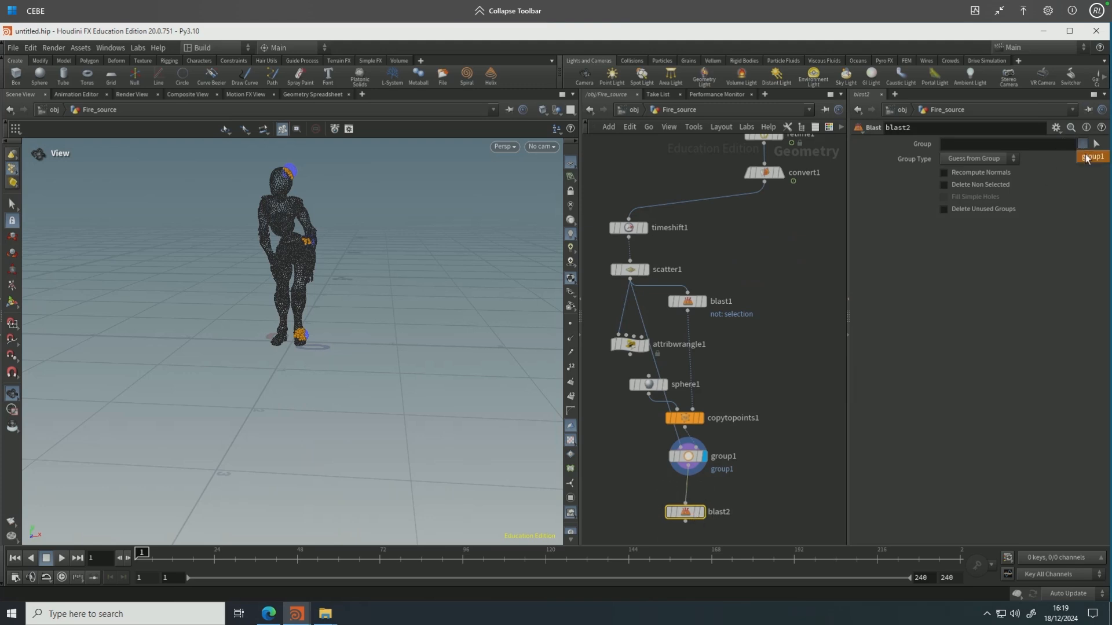
click(1085, 157)
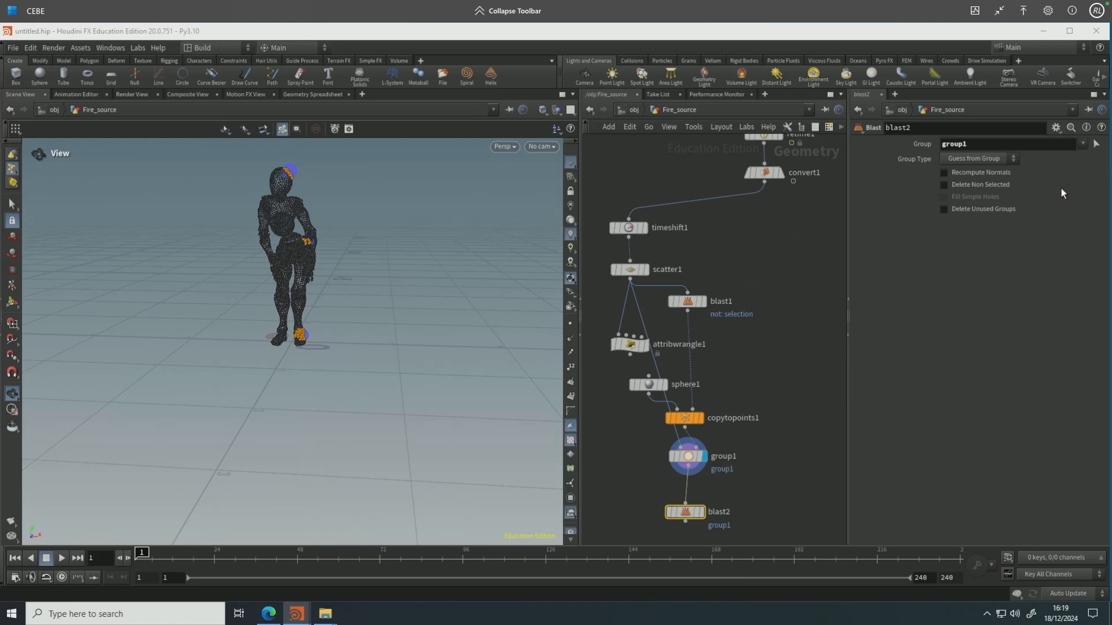
click(991, 185)
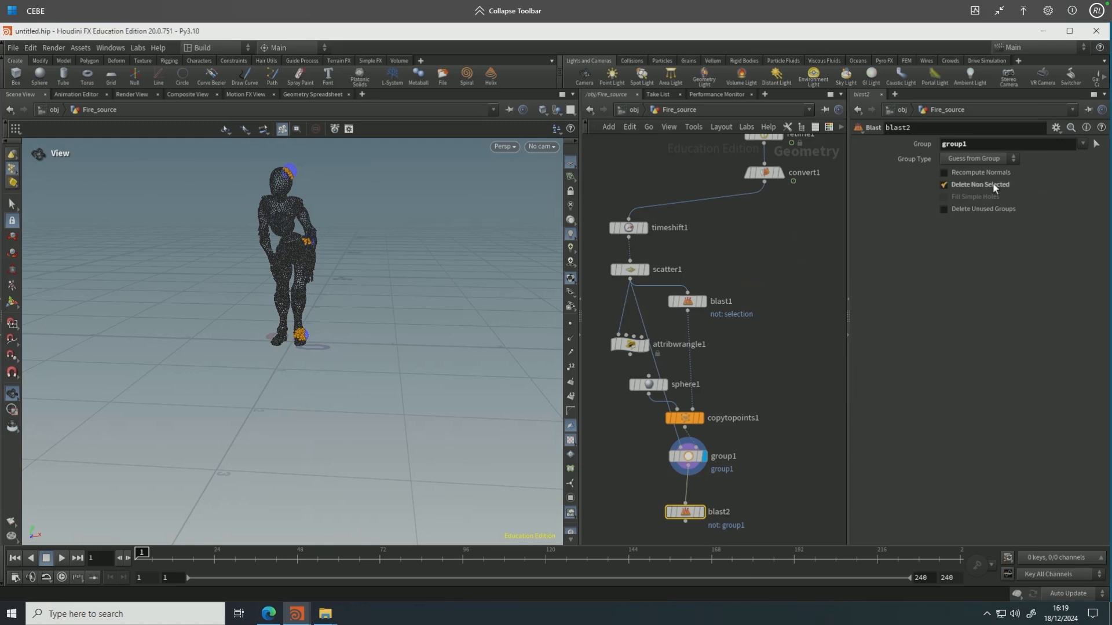
click(697, 512)
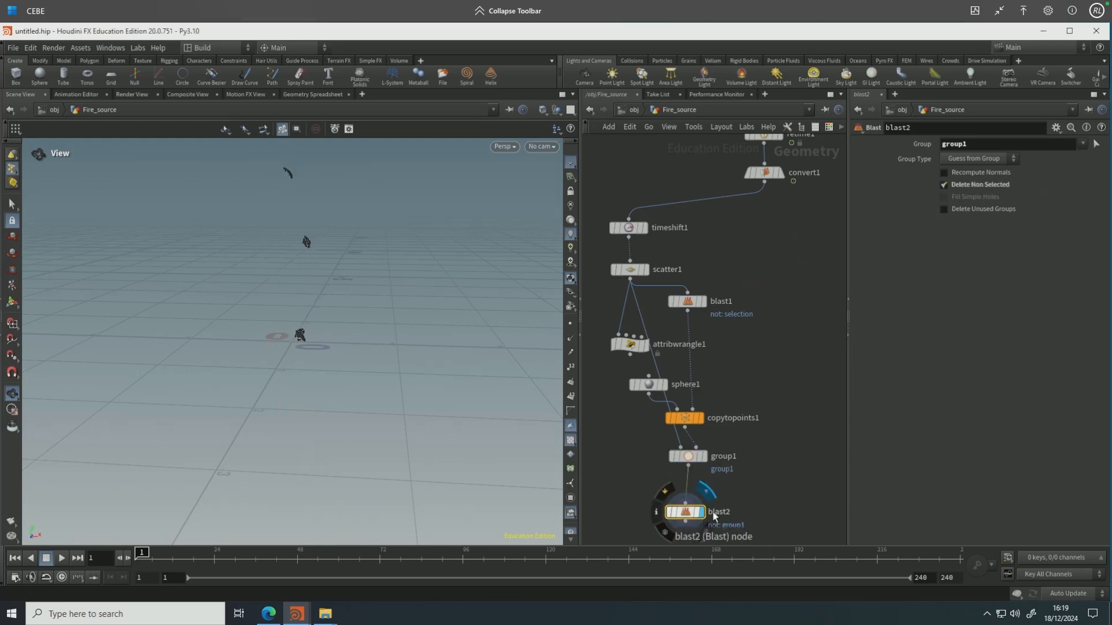
Duplicate the Attribute Wrangle below the second Blast, feed it the Blast output and start editing the infected value in its VEX expression.
click(632, 347)
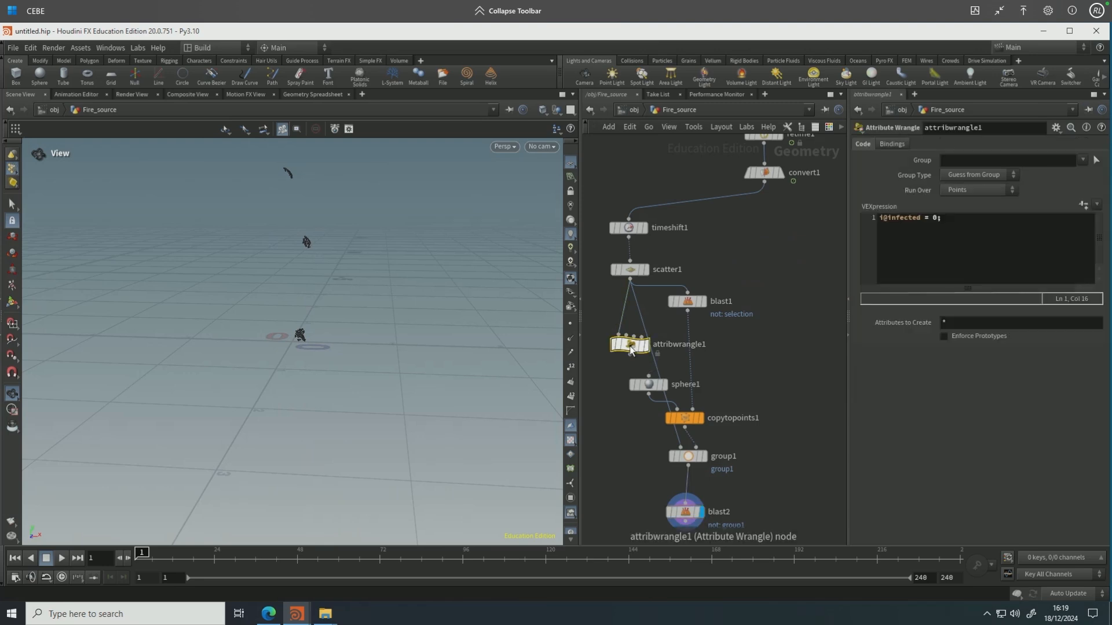
key(ctrl+c)
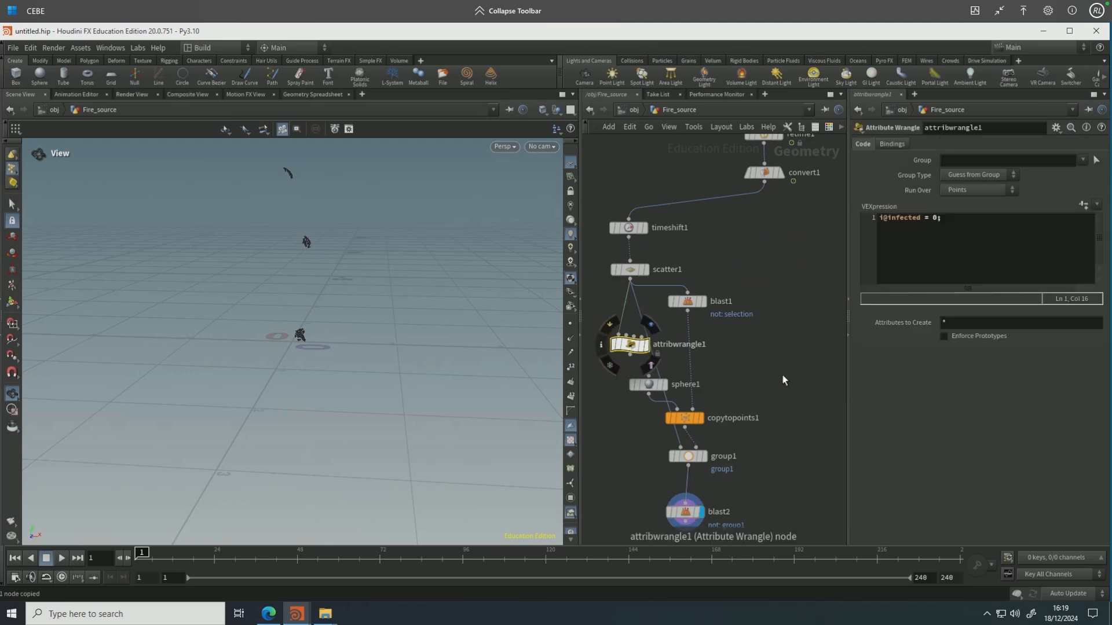
click(782, 376)
key(ctrl+v)
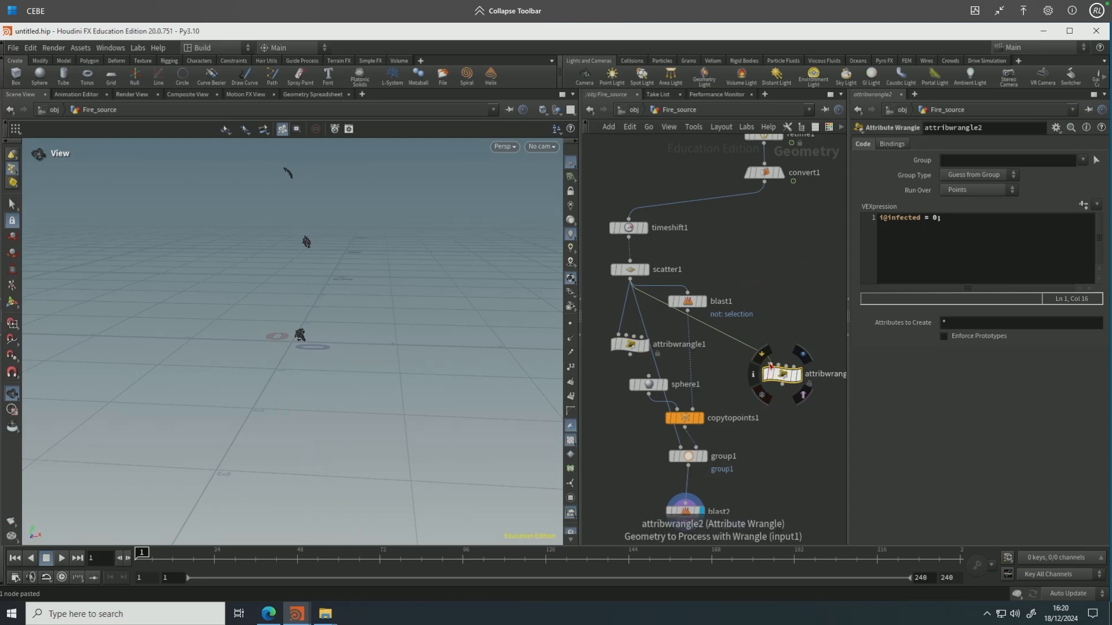
click(771, 365)
click(686, 528)
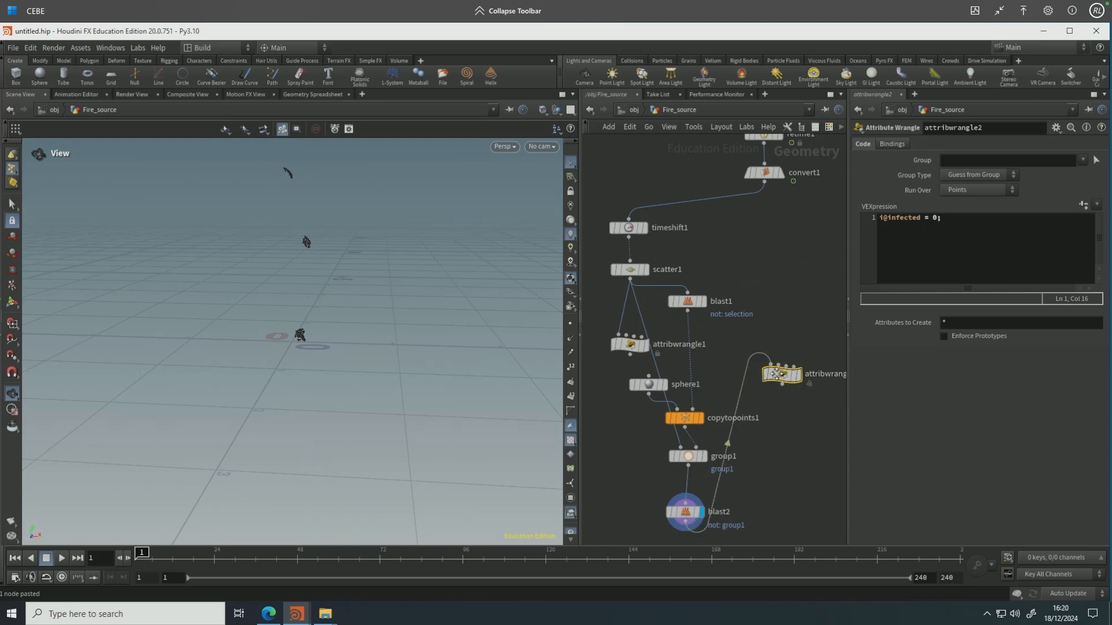
middle_drag(791, 407, 783, 317)
drag(775, 286, 695, 474)
click(937, 218)
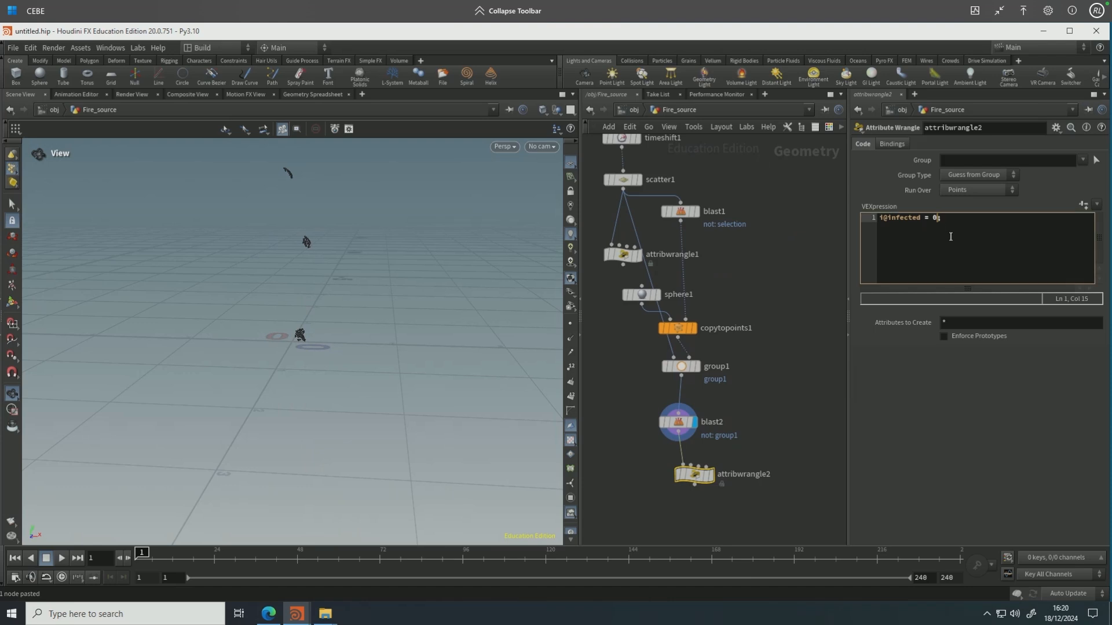
Undo the stray Remesh to Grid node and add a Merge node combining both Attribute Wrangle outputs.
key(ctrl+z)
key(Tab)
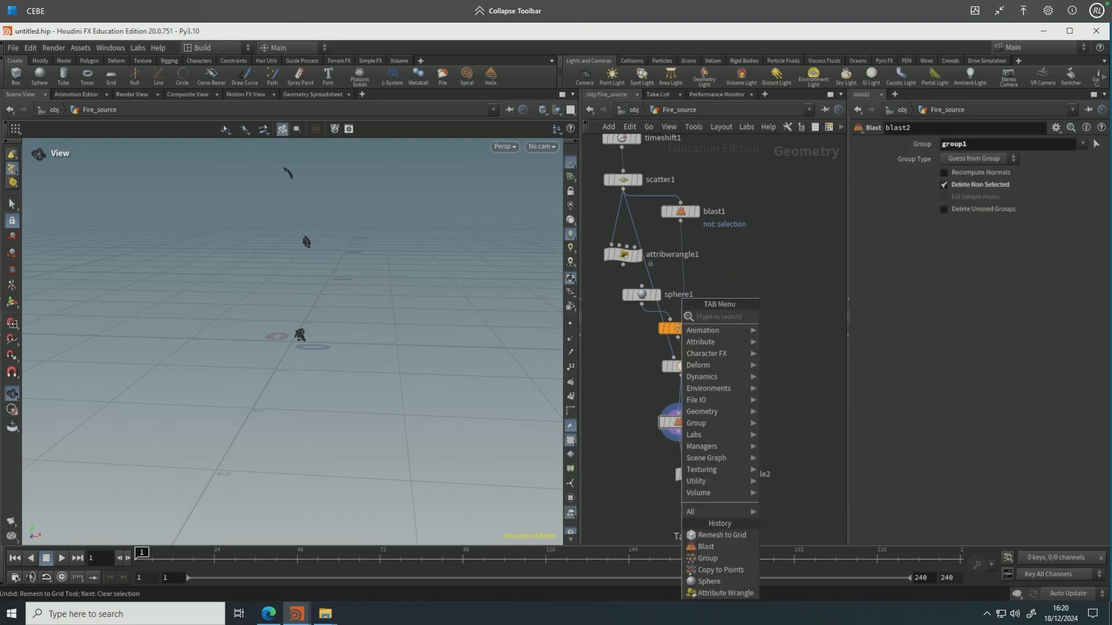
key(Escape)
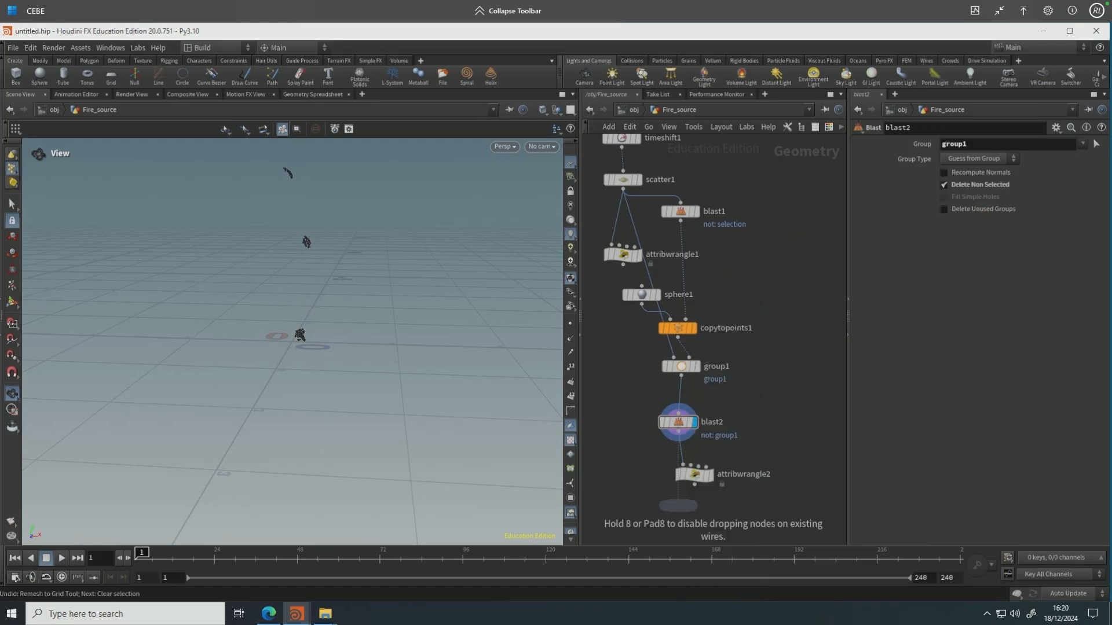
click(681, 504)
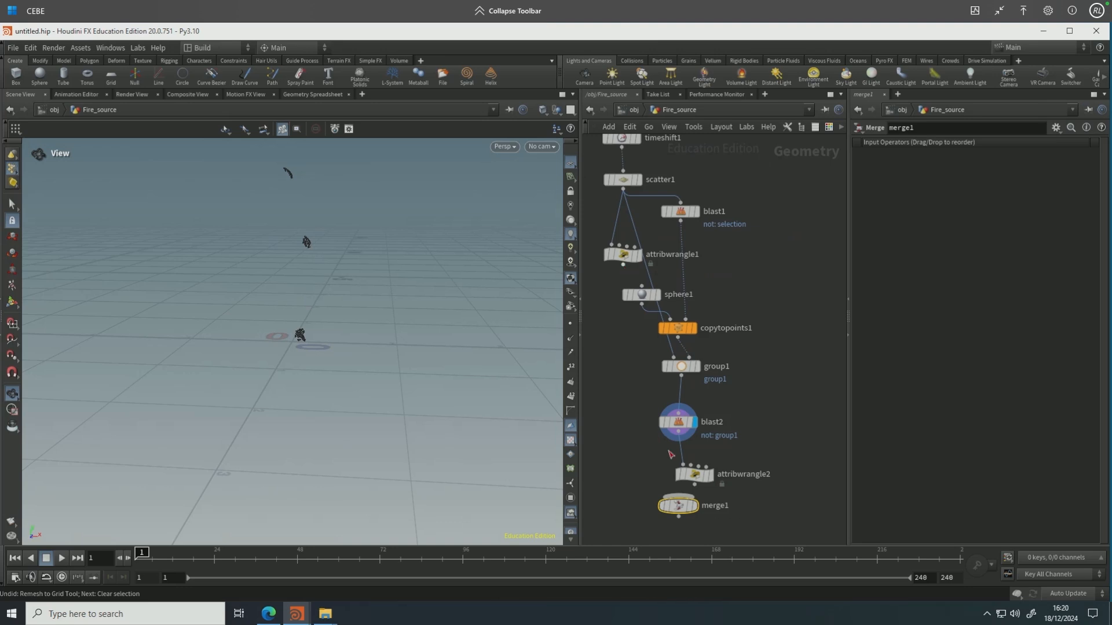
click(622, 265)
click(678, 496)
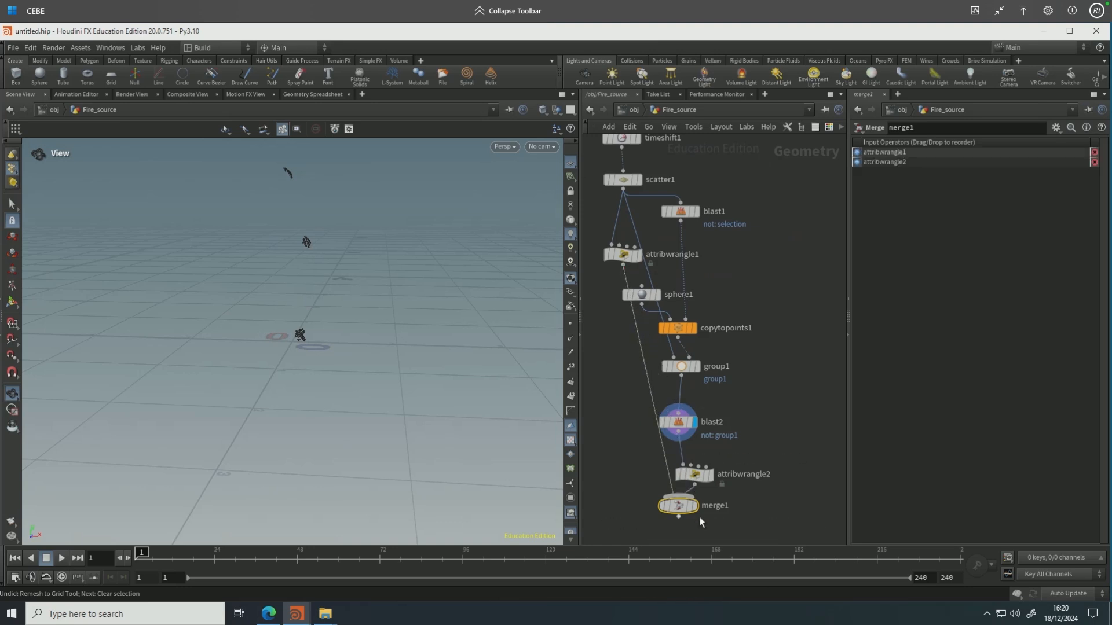
Clear the Point Attributes and Vertex Attributes in the Scatter node's output attributes.
click(622, 180)
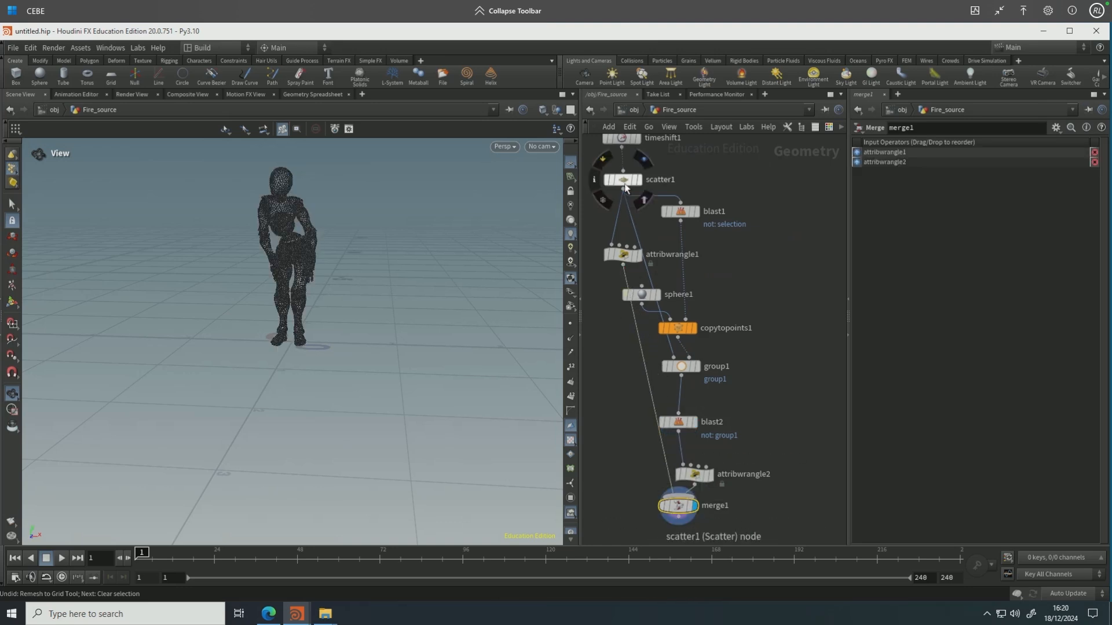
click(910, 160)
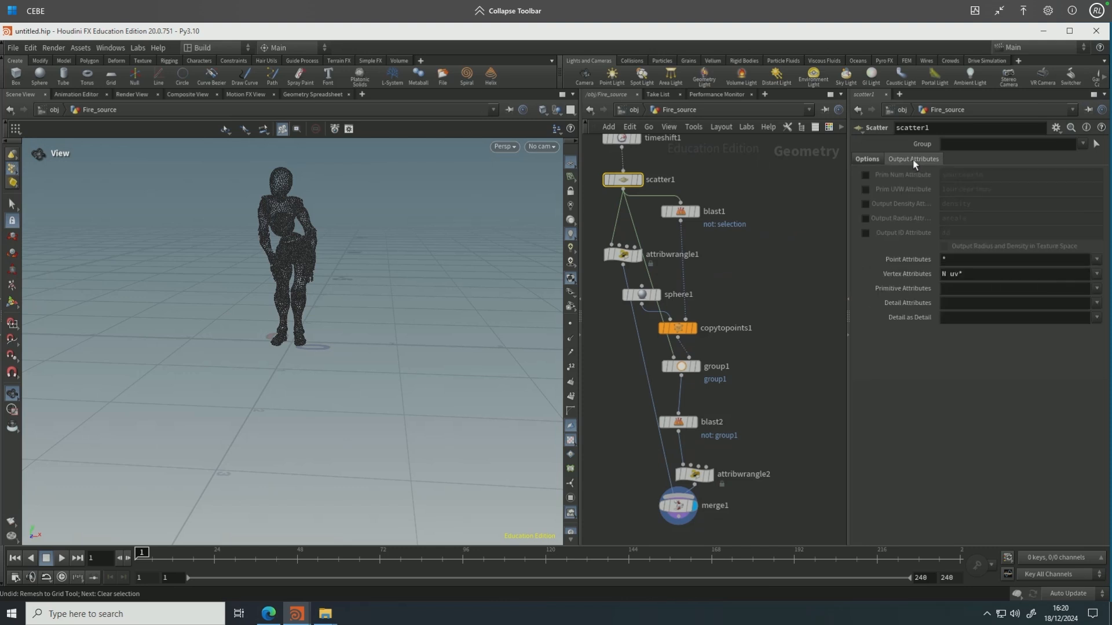
click(944, 259)
text(*)
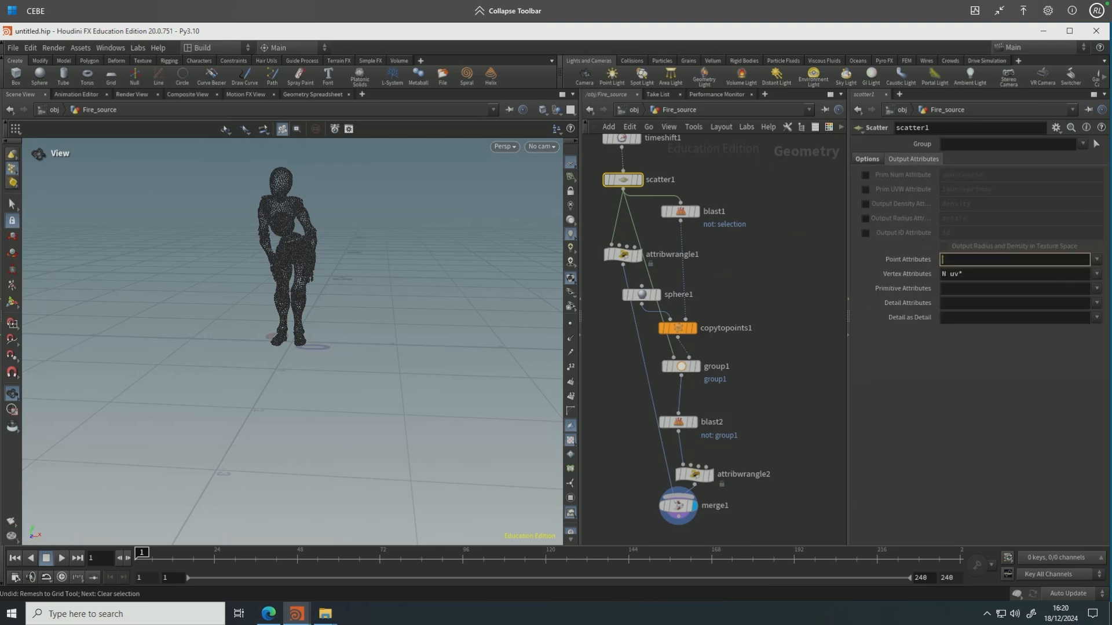
double_click(948, 275)
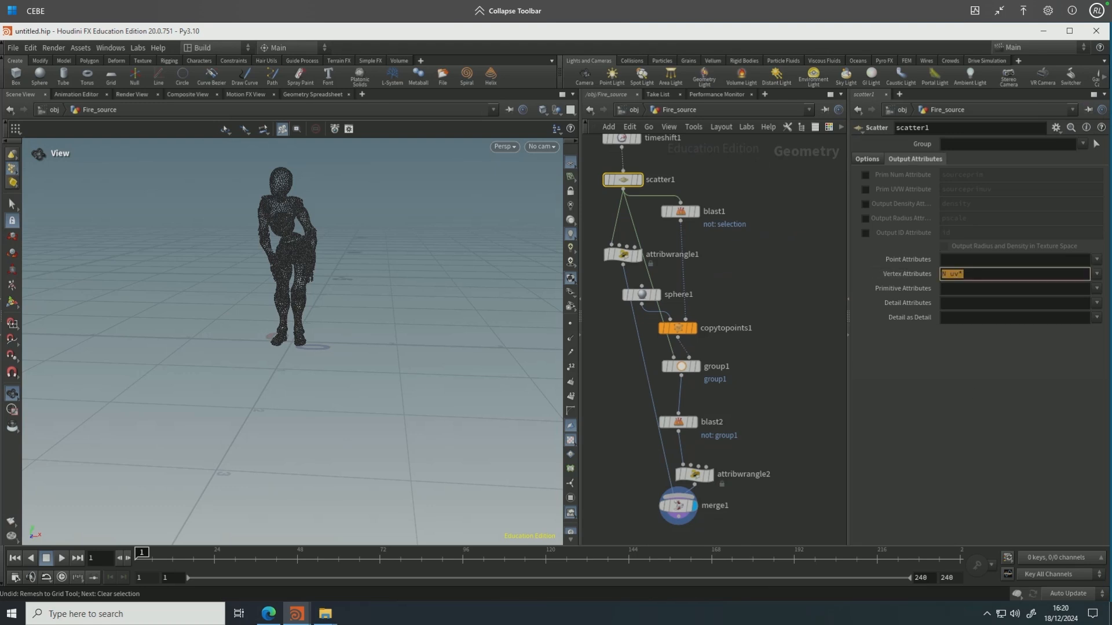
key(BackSpace)
Add a Solver node below the Merge node, taking the Merge output as its first input.
middle_drag(681, 536, 702, 441)
click(700, 423)
click(704, 474)
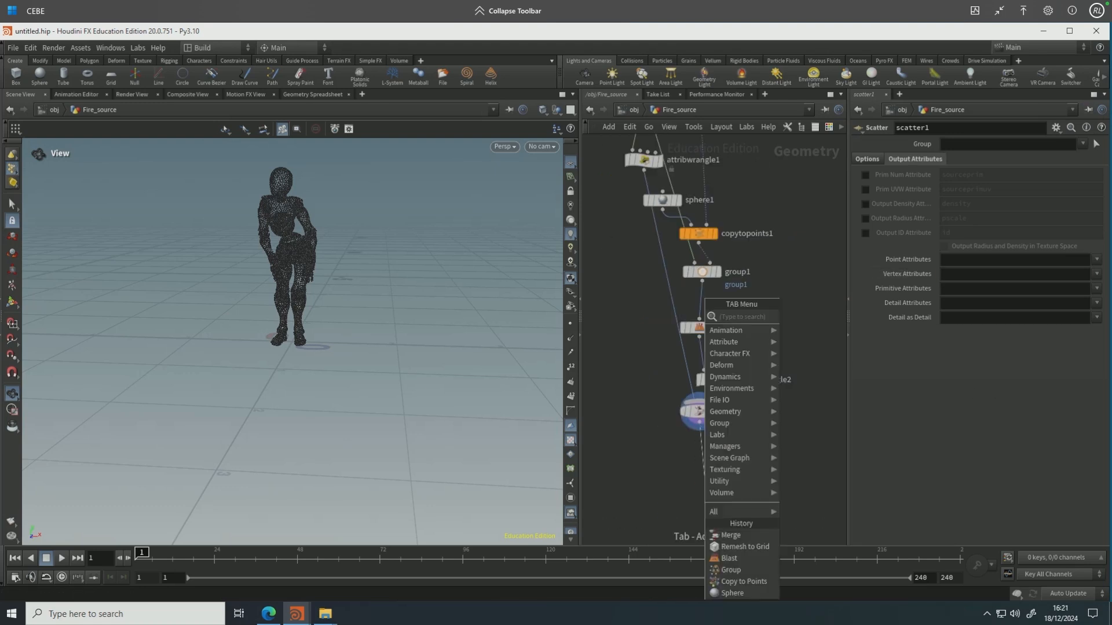
key(Escape)
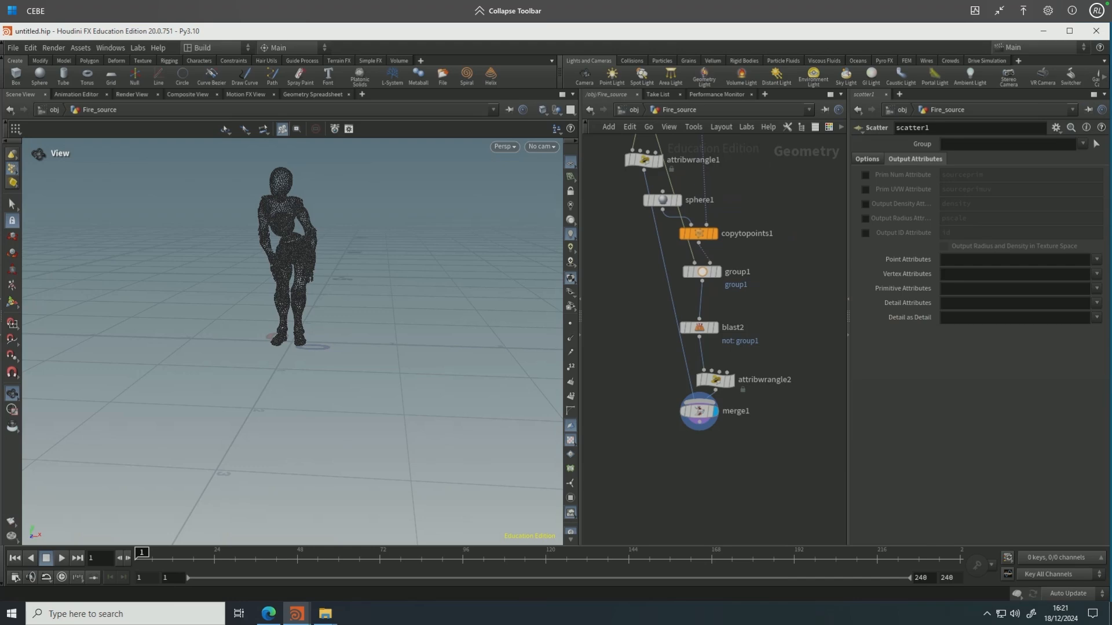
click(706, 476)
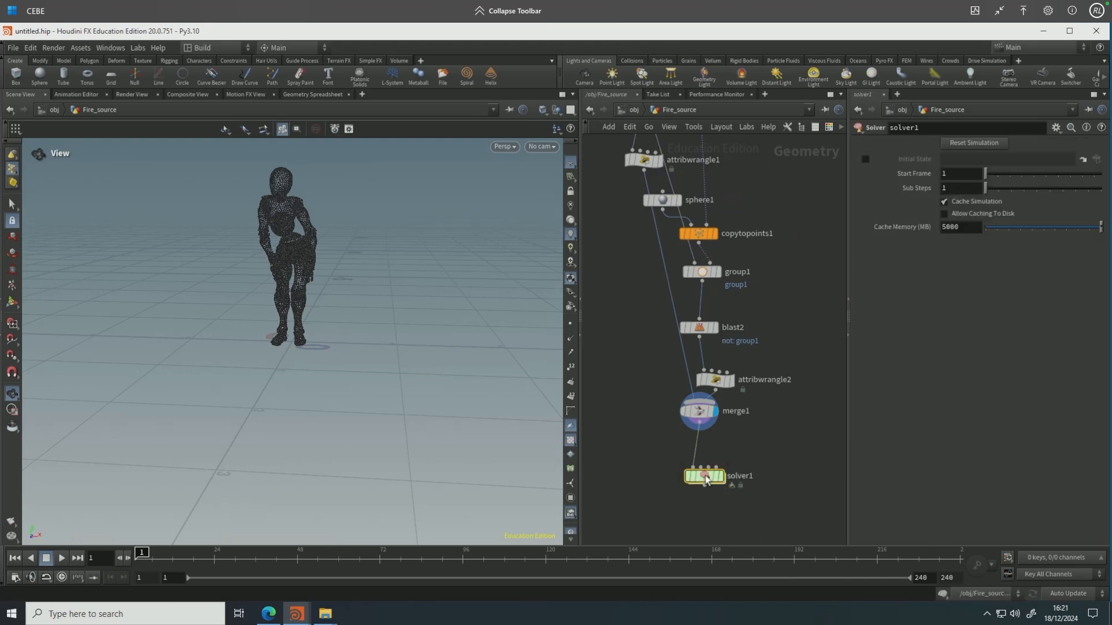
Inside the Solver, insert an Attribute Wrangle between Prev_Frame and OUT with VEX using nearpoints to spread infected = 1 and colour infected points red.
double_click(706, 476)
key(Tab)
text(attribu)
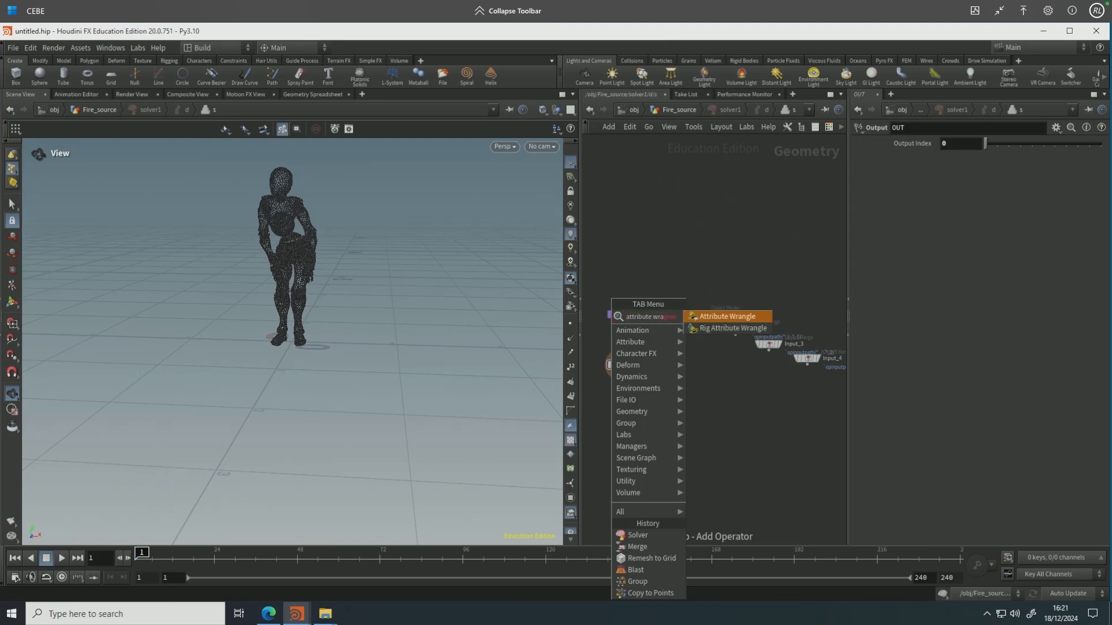
key(Return)
click(612, 337)
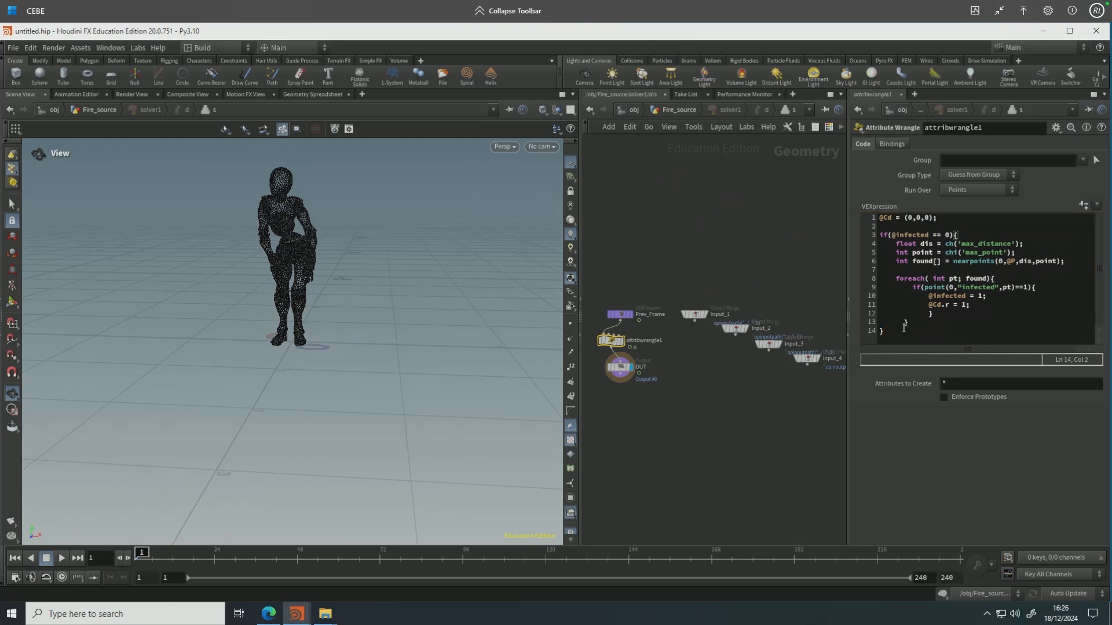
Create the wrangle's parameters from its VEX code and set both Max Distance and Max Point to 10.
click(1083, 204)
click(963, 206)
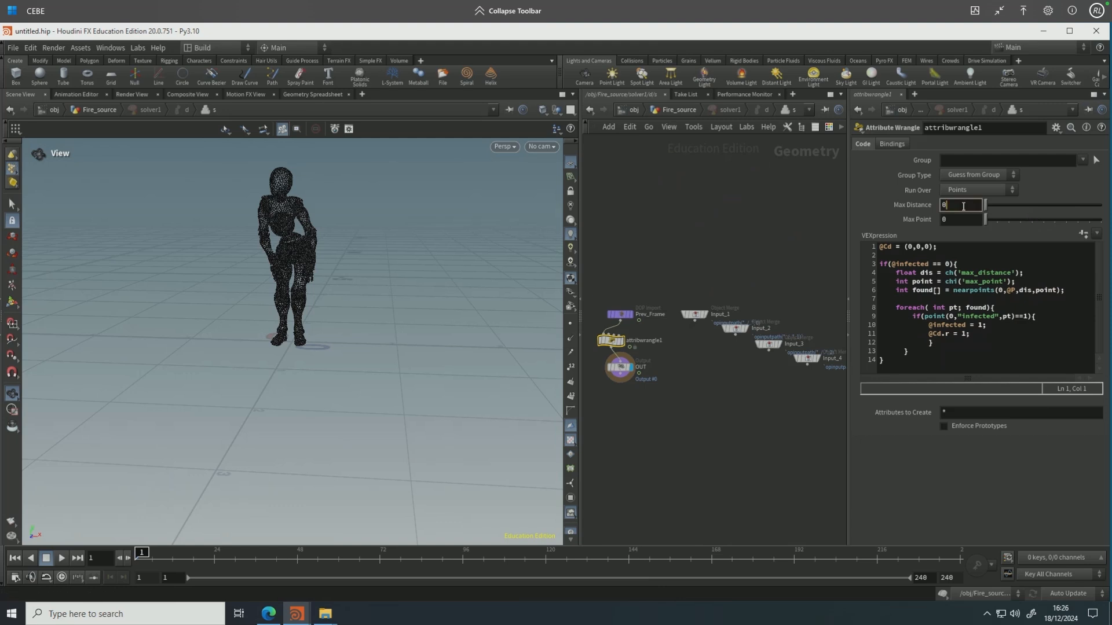
text(10)
click(968, 221)
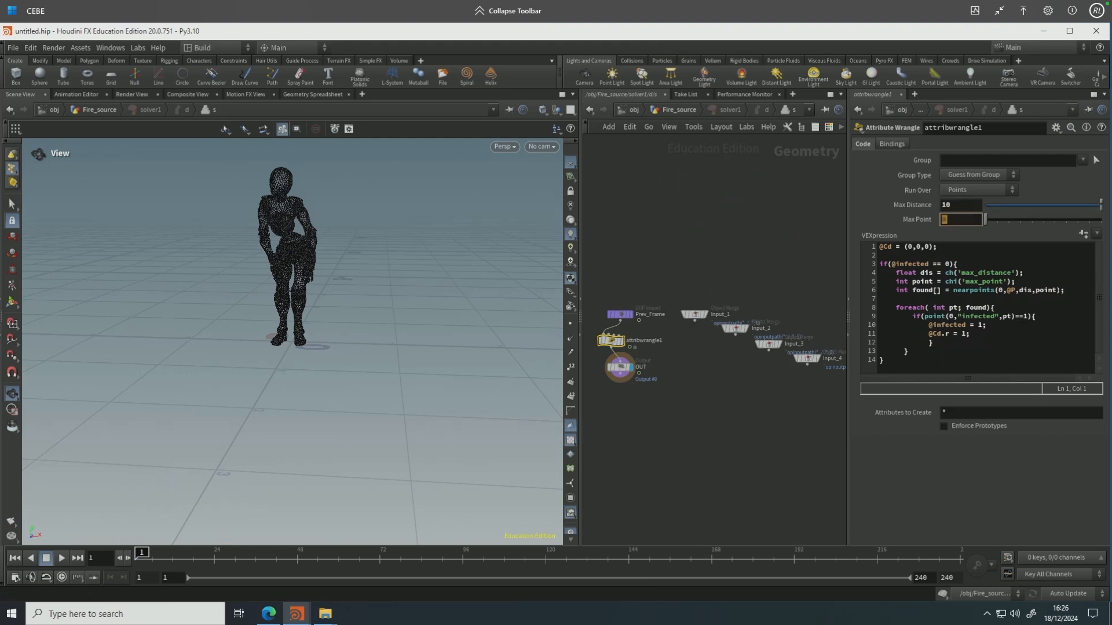
text(10)
key(Return)
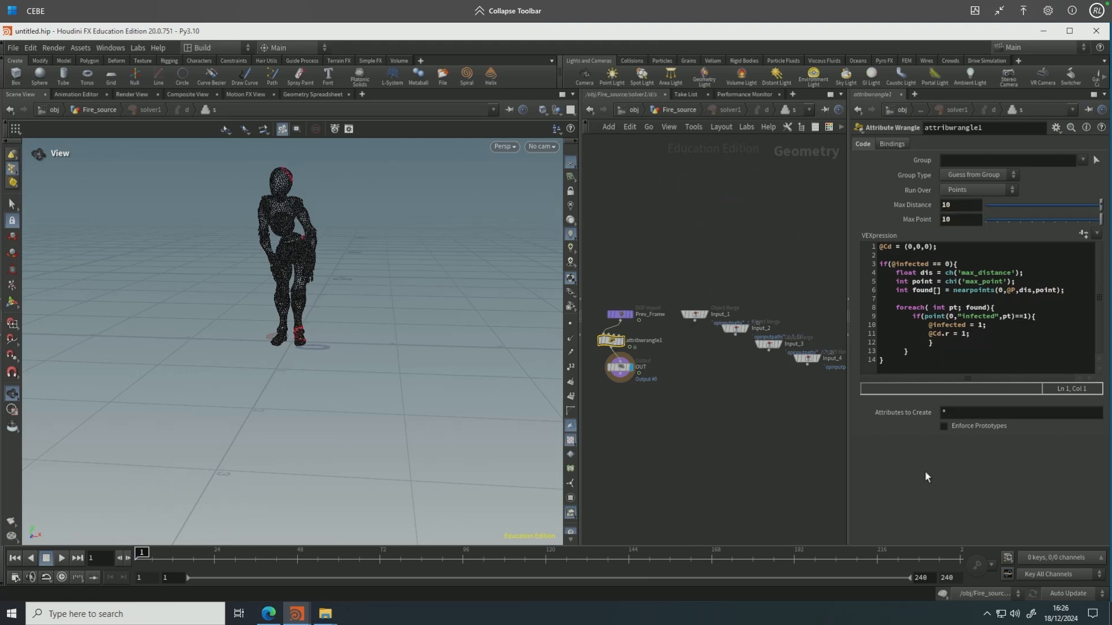
Return to the Fire_source network, display the Solver node, play the infection spread and rewind to frame 1.
click(655, 112)
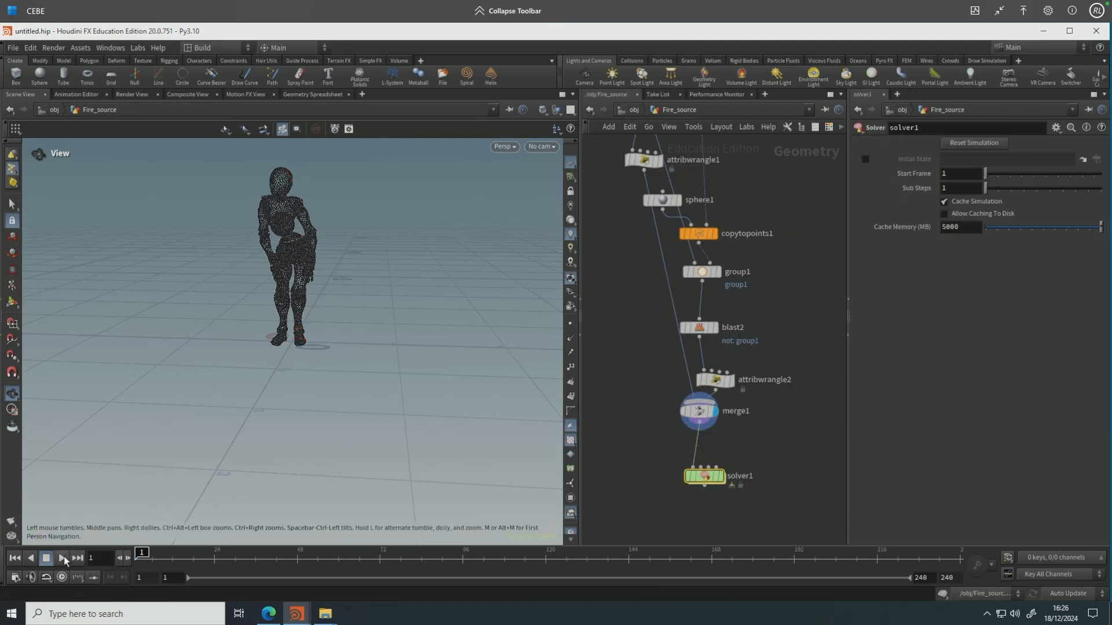
click(721, 476)
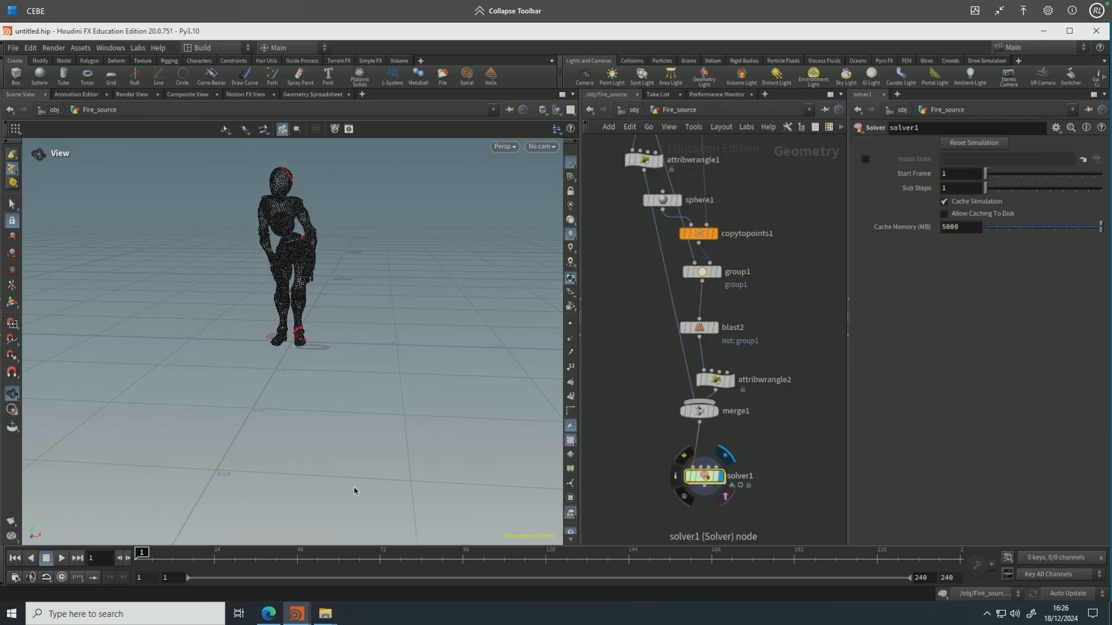
click(62, 558)
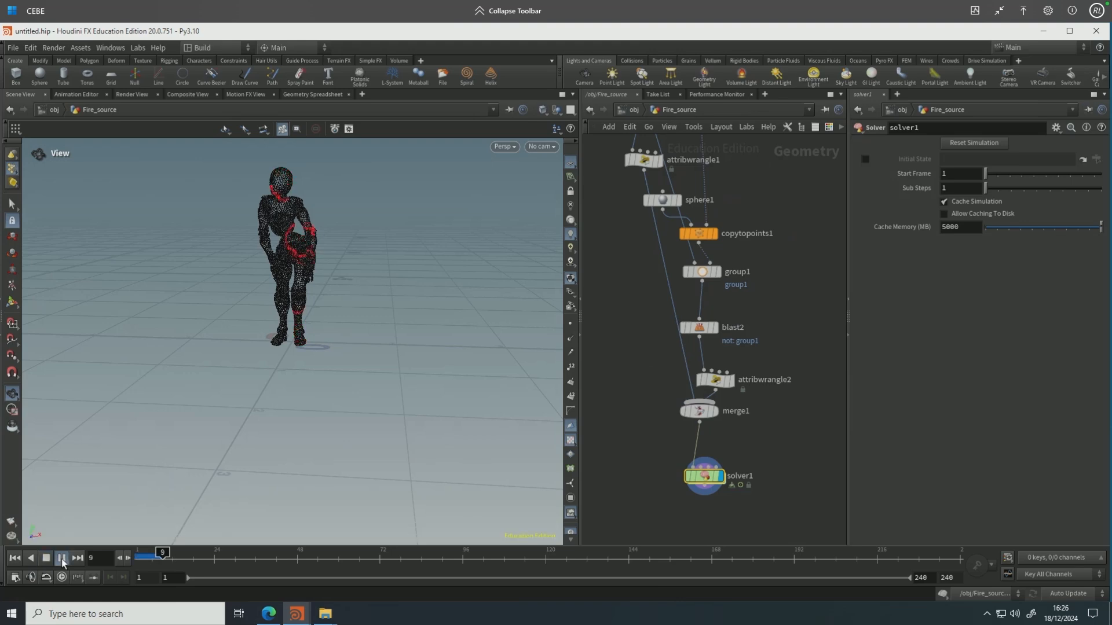
click(62, 559)
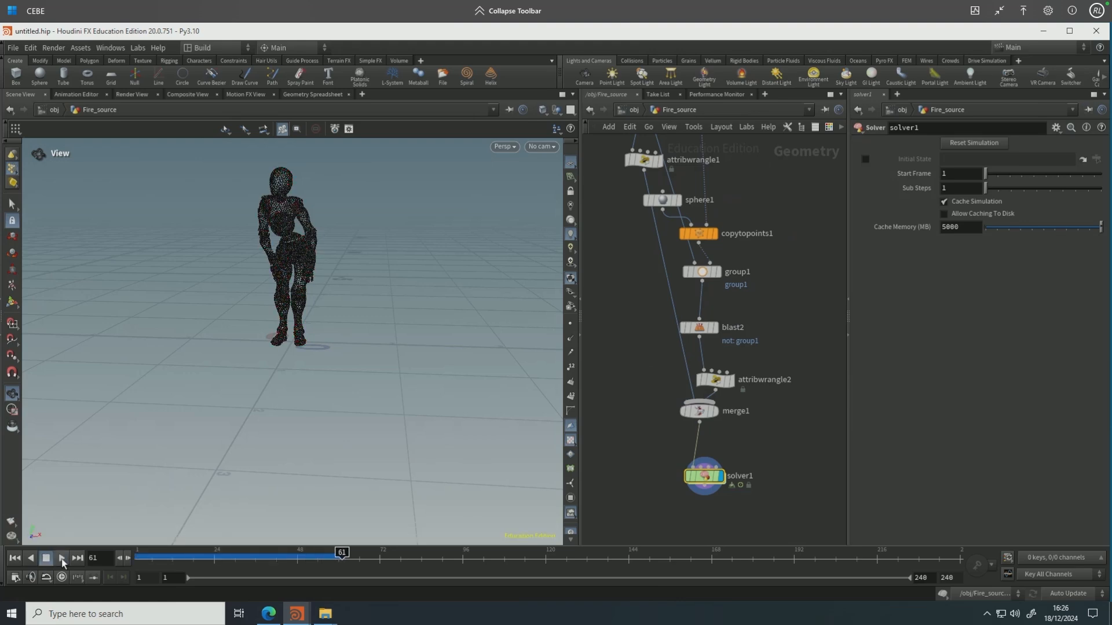
key(ctrl+Up)
Add a Point Deform node below the Solver, with the Solver output as its first input.
middle_drag(706, 502, 721, 455)
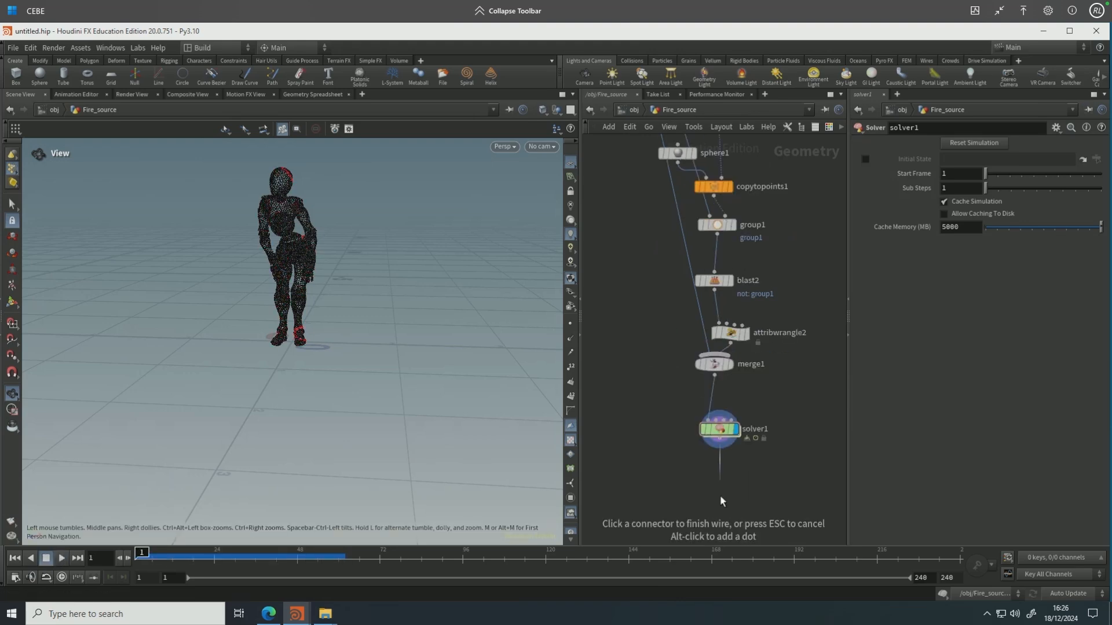
key(Tab)
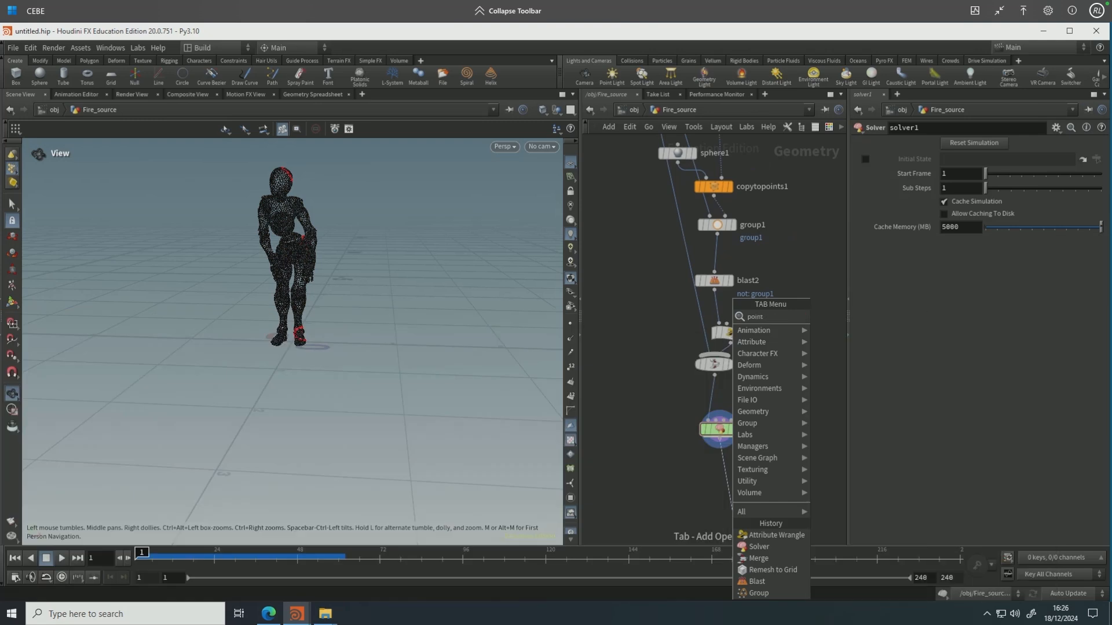
key(Escape)
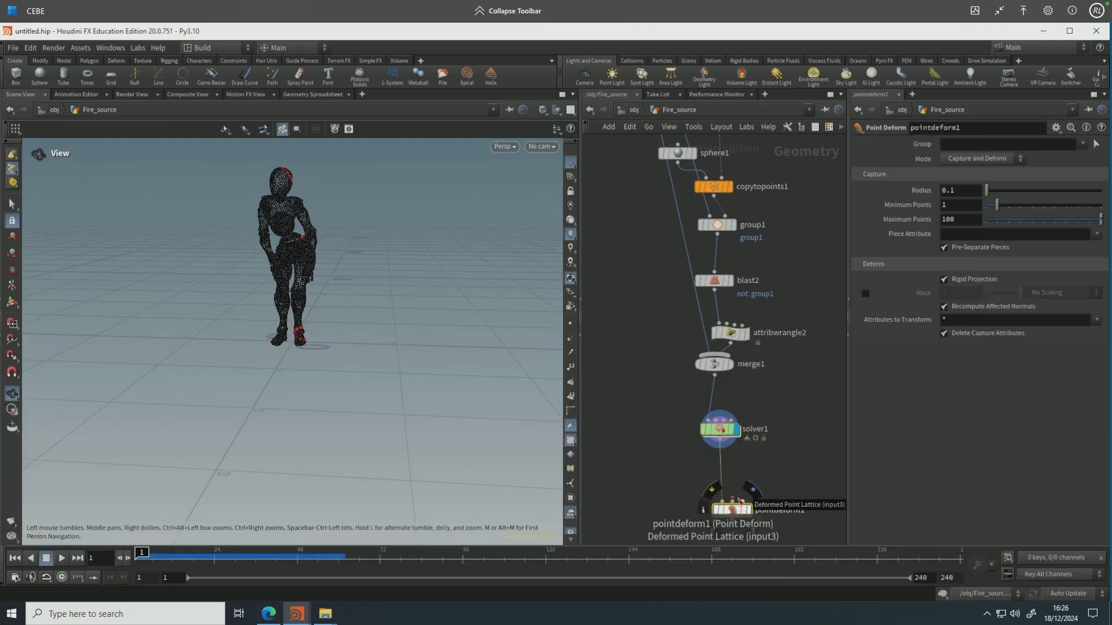
Wire timeshift1 into the Point Deform's second input and convert1 into its third, and display the Point Deform node.
click(731, 510)
click(732, 499)
scroll(781, 329, up, 5)
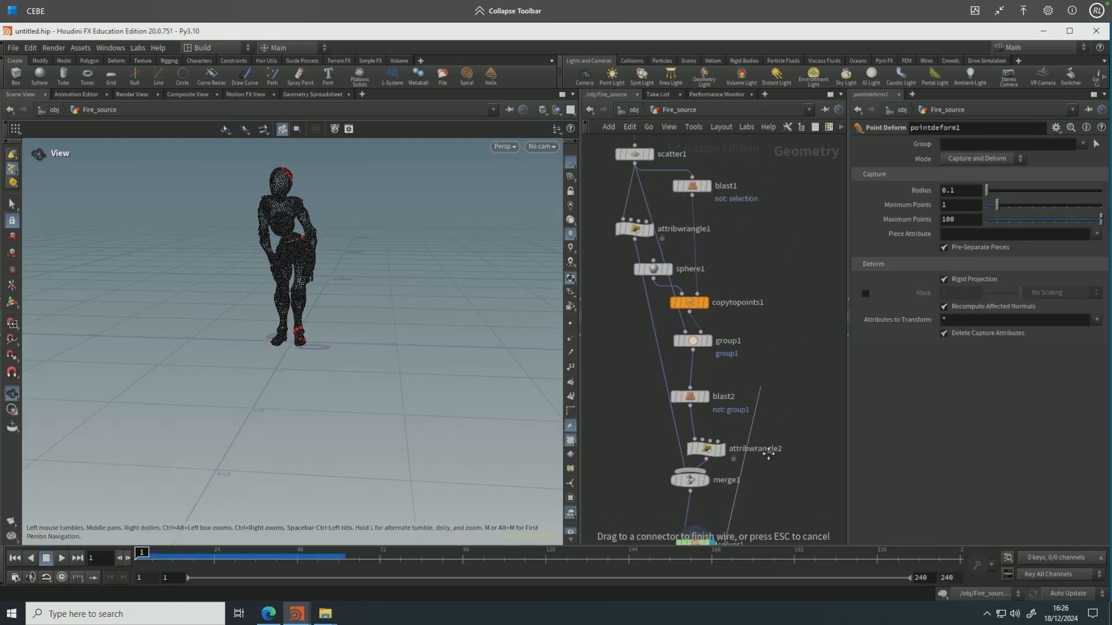
scroll(777, 308, up, 3)
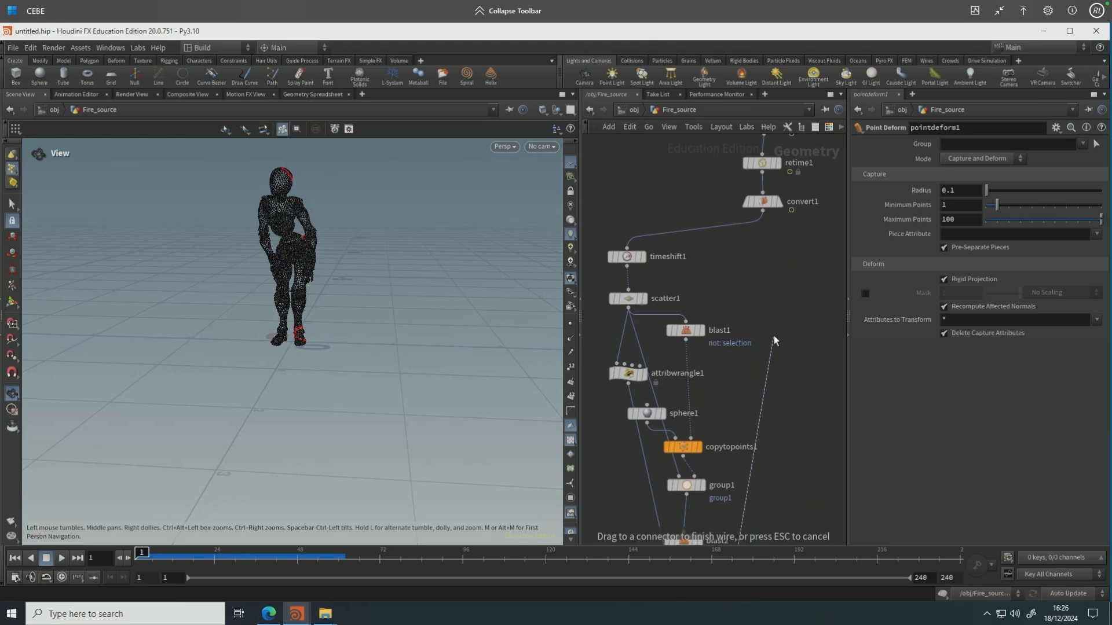
click(631, 262)
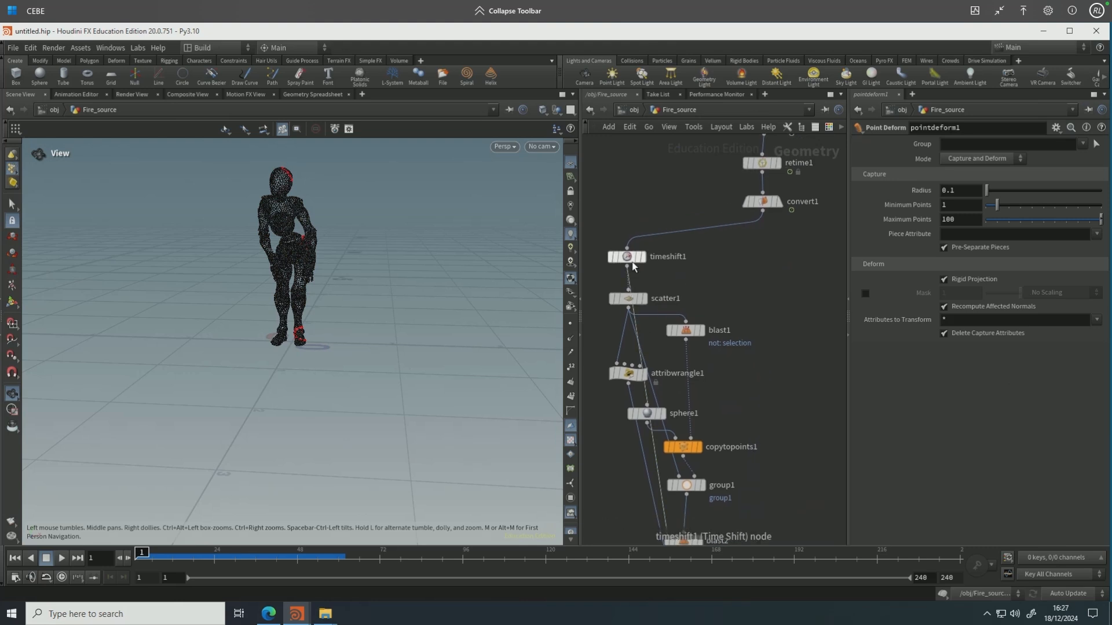
click(761, 213)
scroll(782, 323, down, 5)
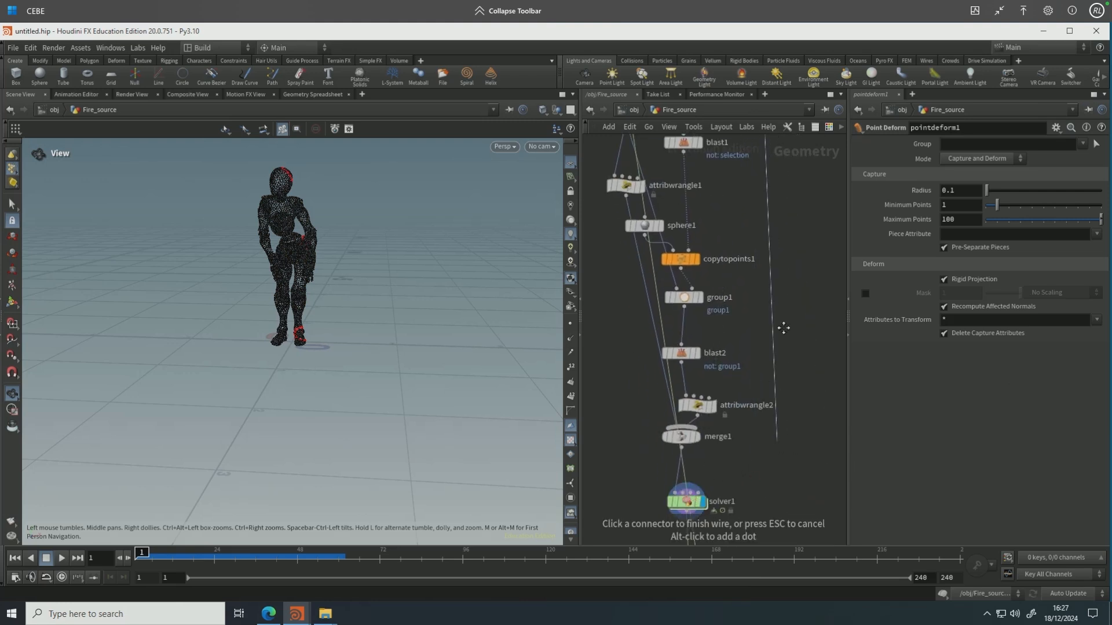
scroll(783, 328, down, 4)
click(720, 434)
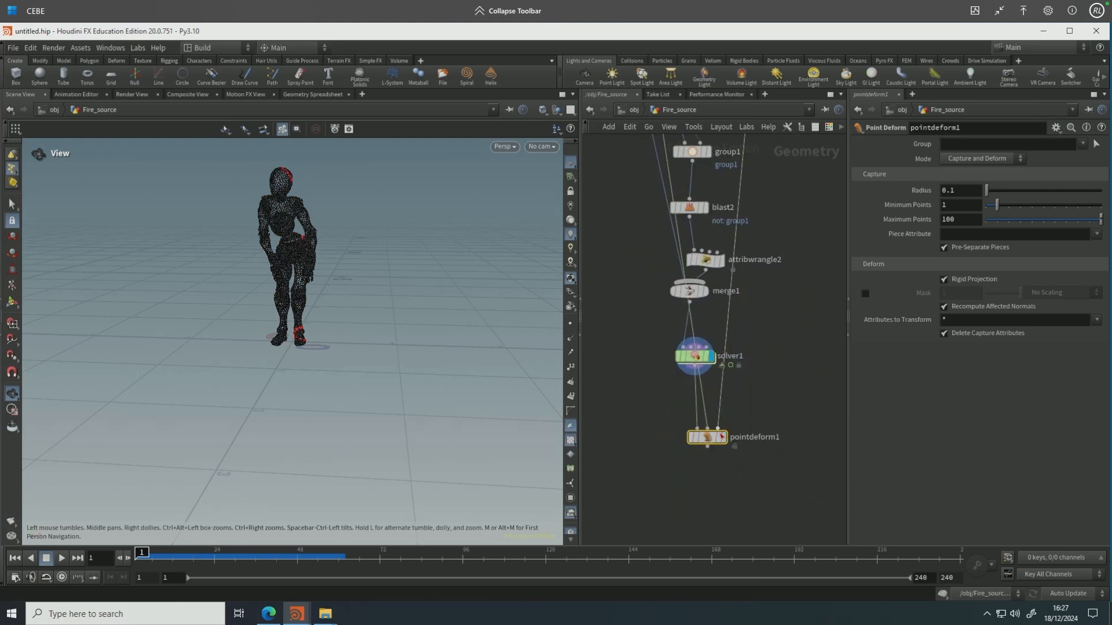
click(725, 439)
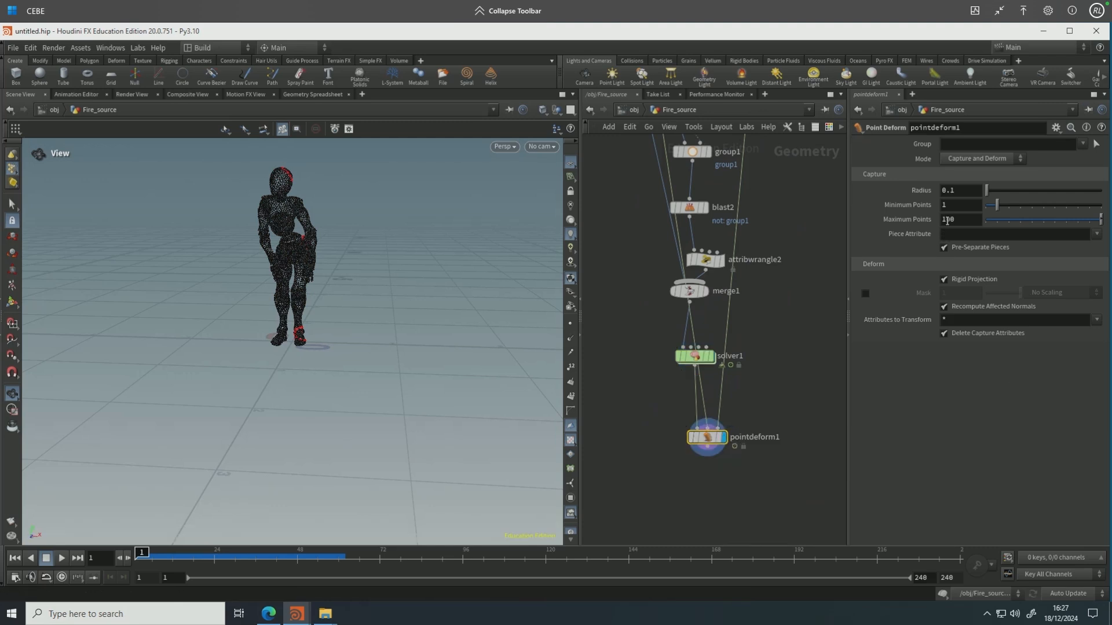
Set the Point Deform's Maximum Points to 1 and scrub the timeline to frame 14 to check the deformation.
click(949, 218)
text(1)
key(Return)
mouse_move(173, 558)
mouse_down()
mouse_move(284, 559)
mouse_move(132, 558)
mouse_move(190, 550)
mouse_up()
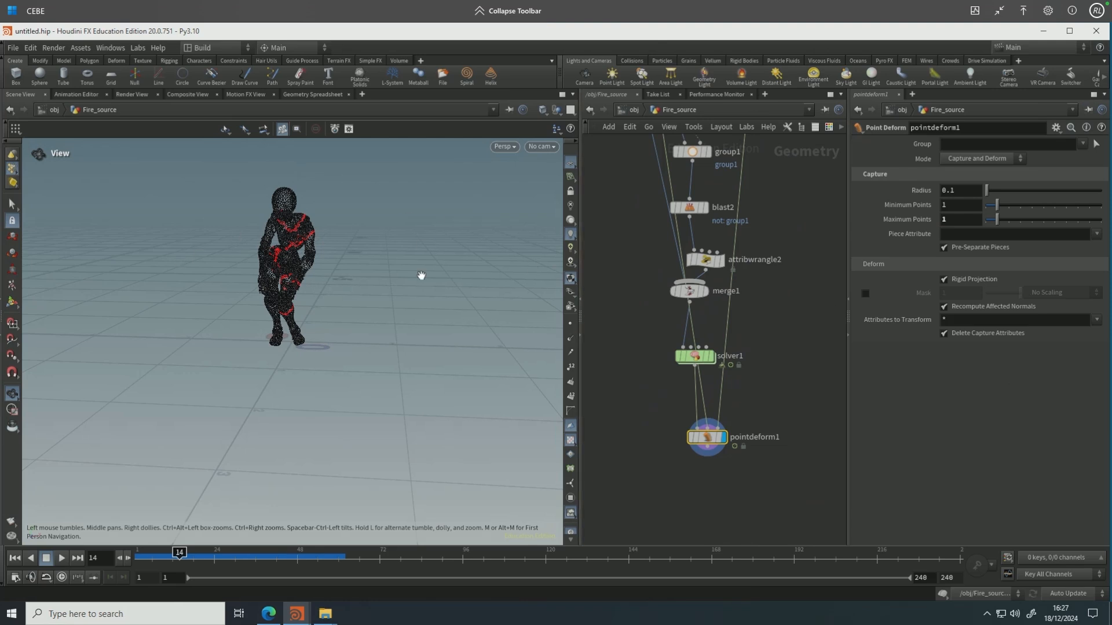
Add a Time Shift node after the Point Deform and set its Frame to $FSTART.
click(707, 454)
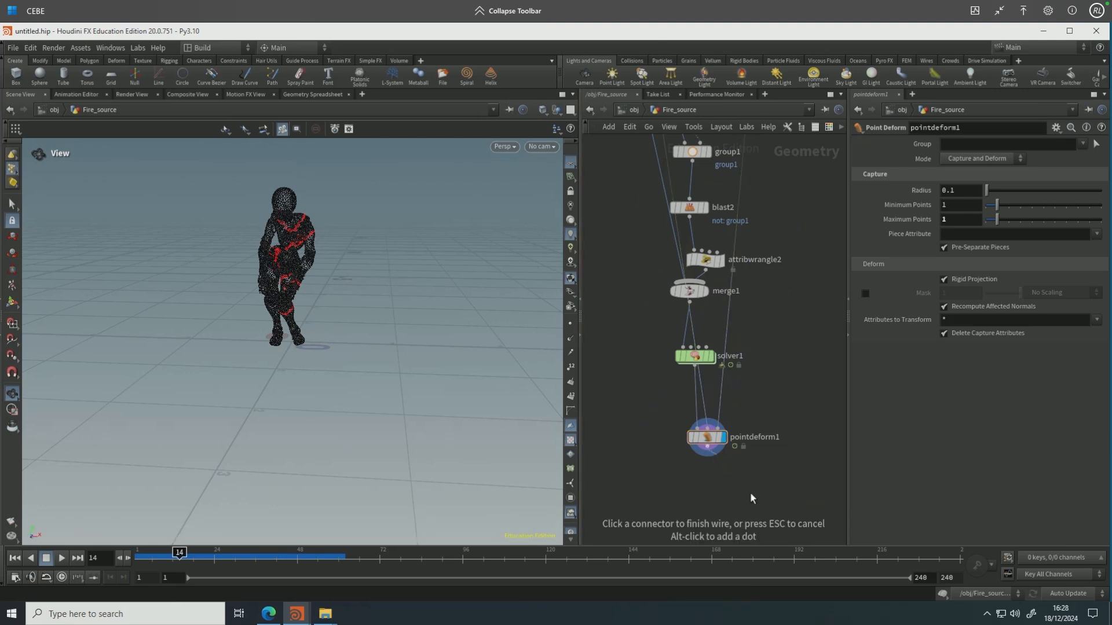
key(Tab)
text(timeshift)
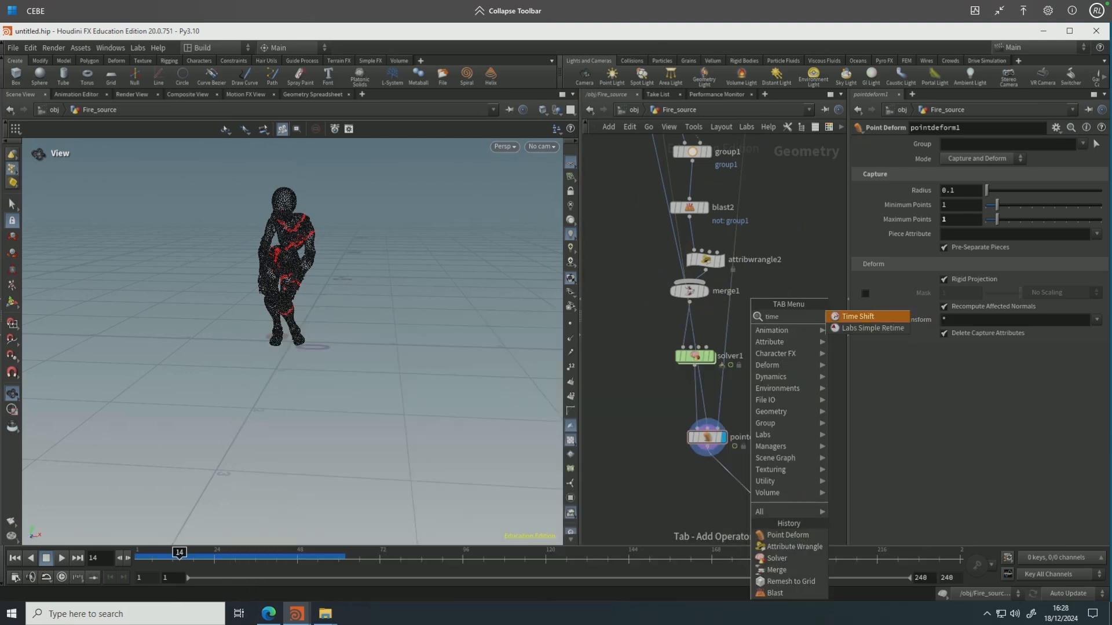
key(Return)
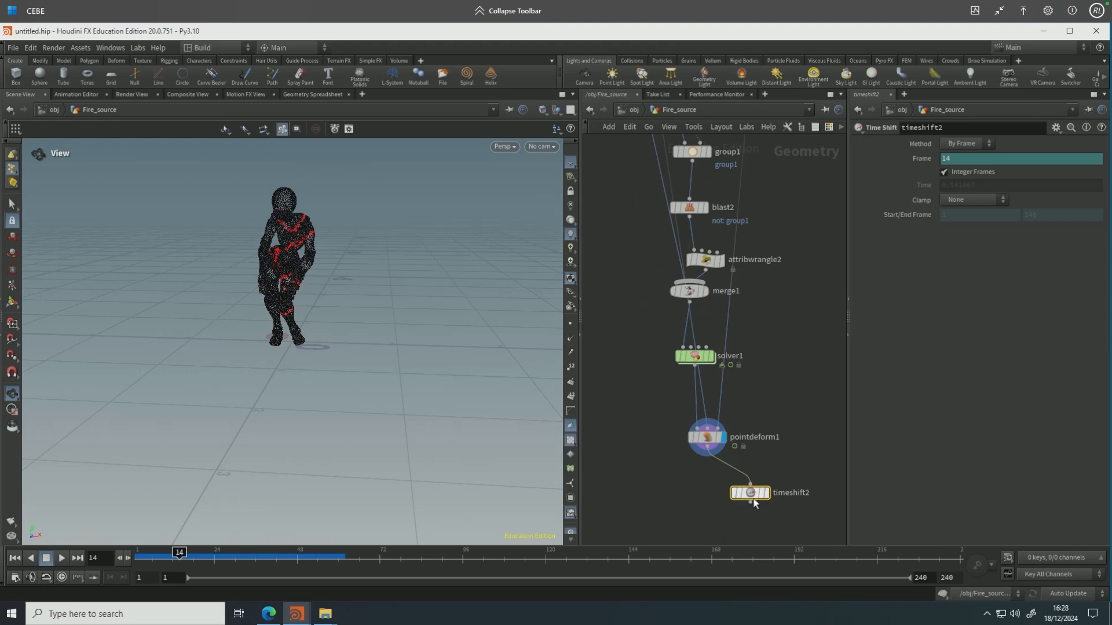
mouse_move(761, 502)
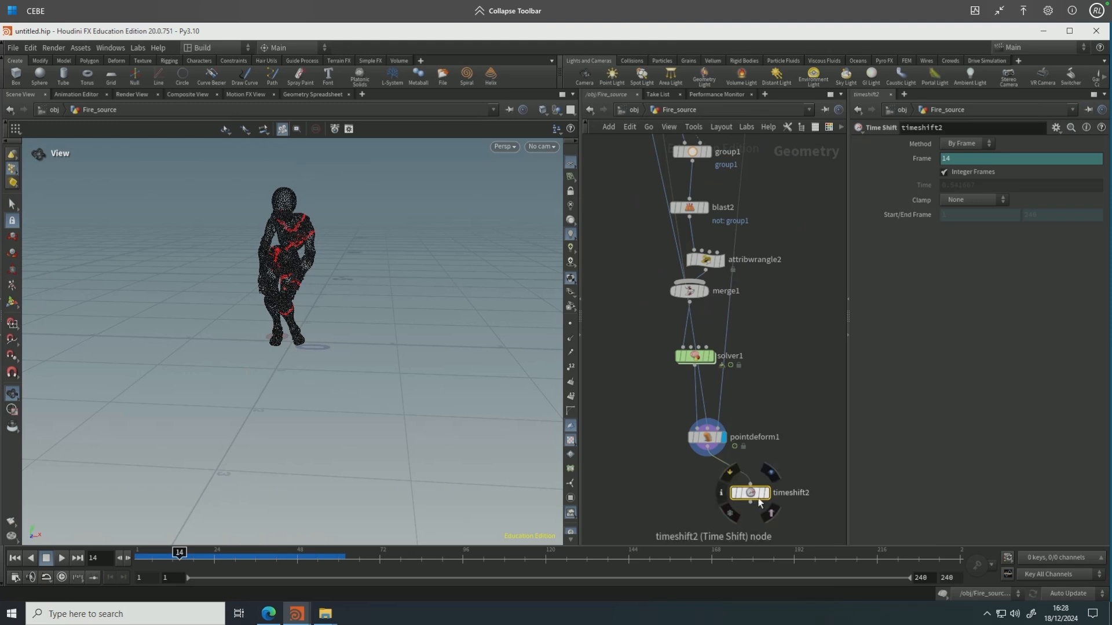
click(959, 154)
text($FSTART)
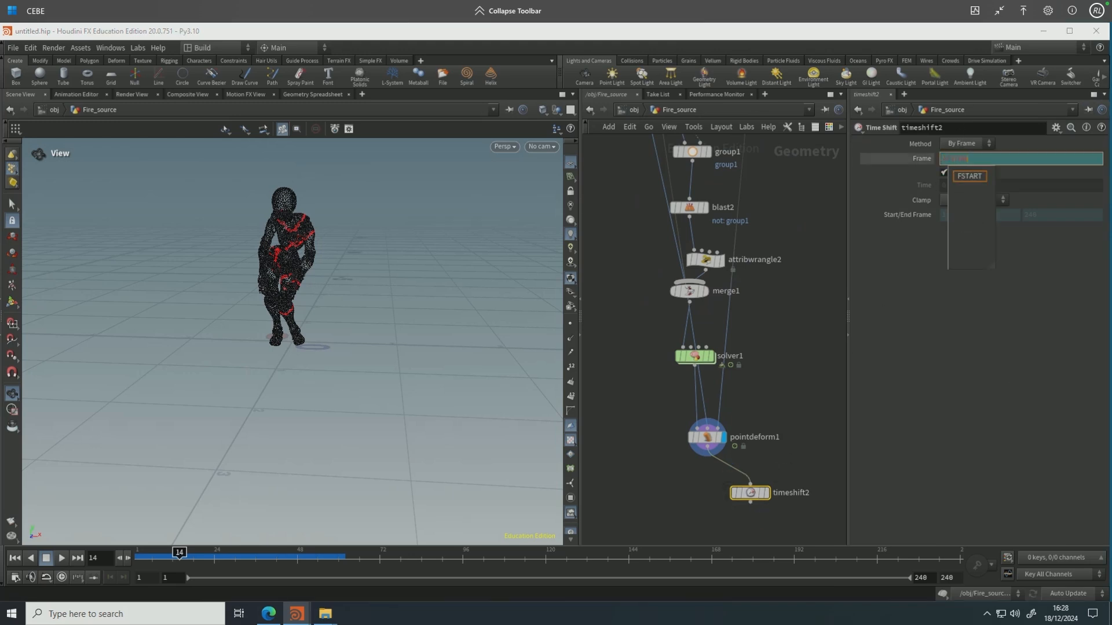
key(Return)
Add a Pyro Source node with the Point Deform output as its first input and the new Time Shift as its second.
click(750, 502)
click(753, 545)
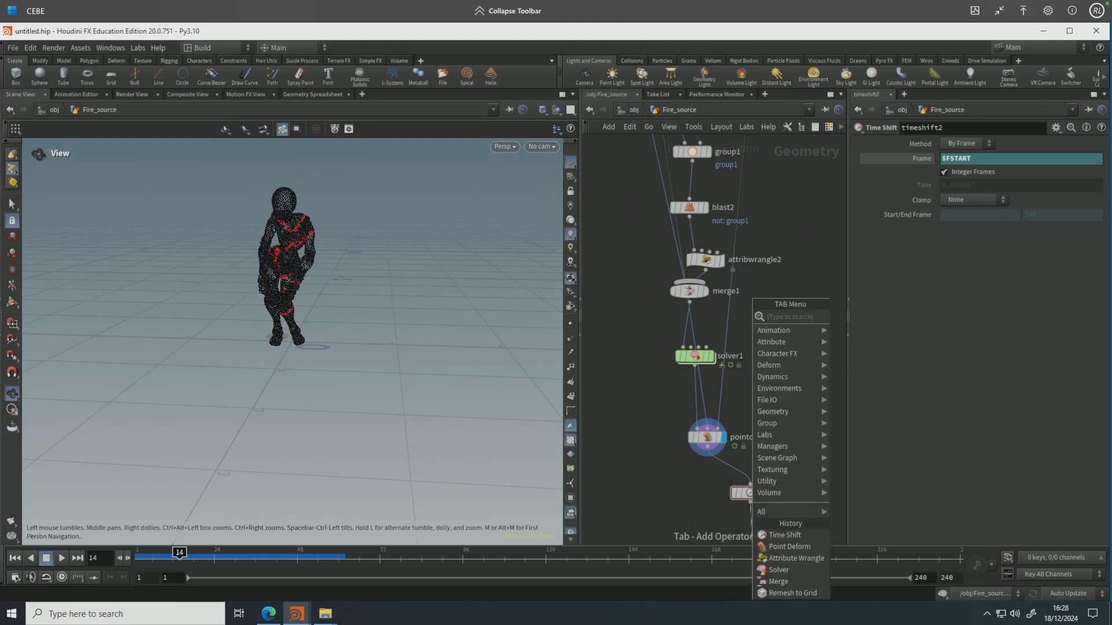
text(pyro)
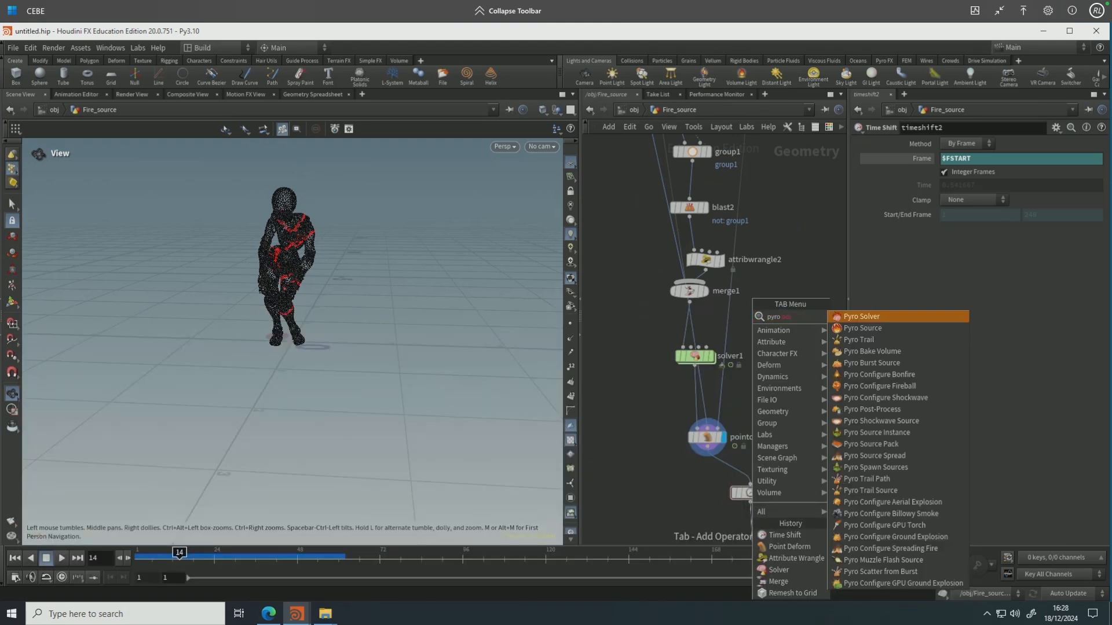
key(Escape)
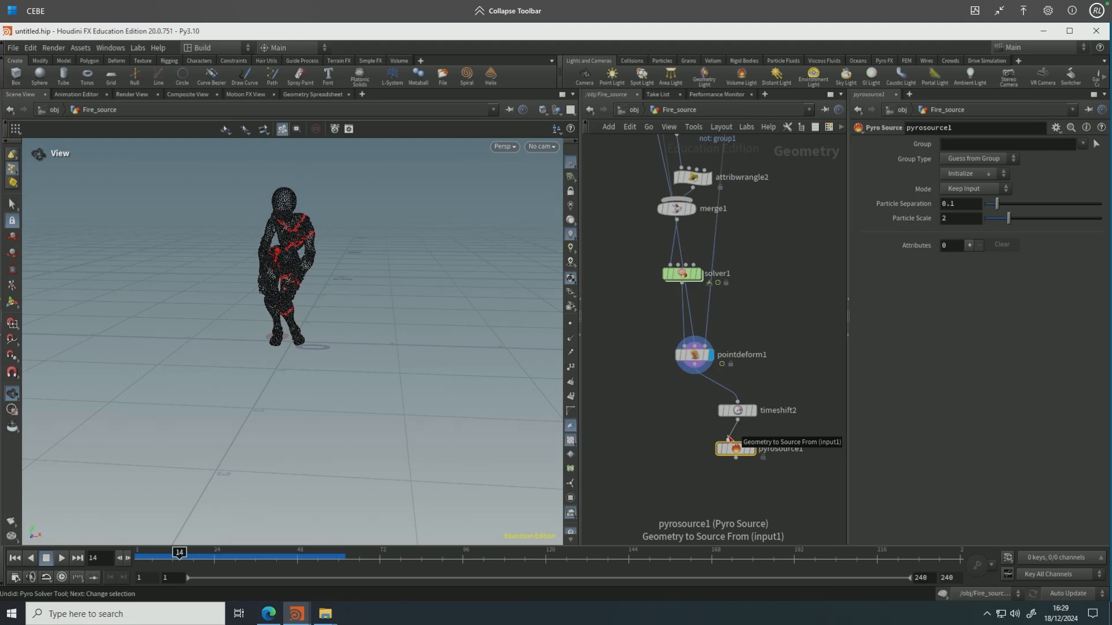
click(729, 438)
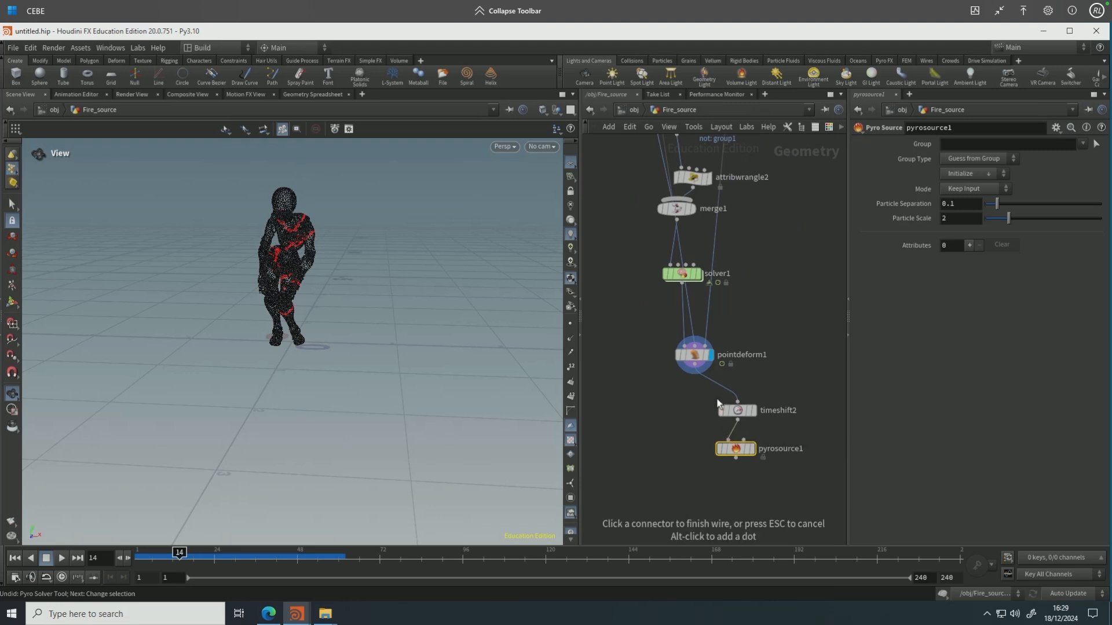
click(742, 440)
click(737, 419)
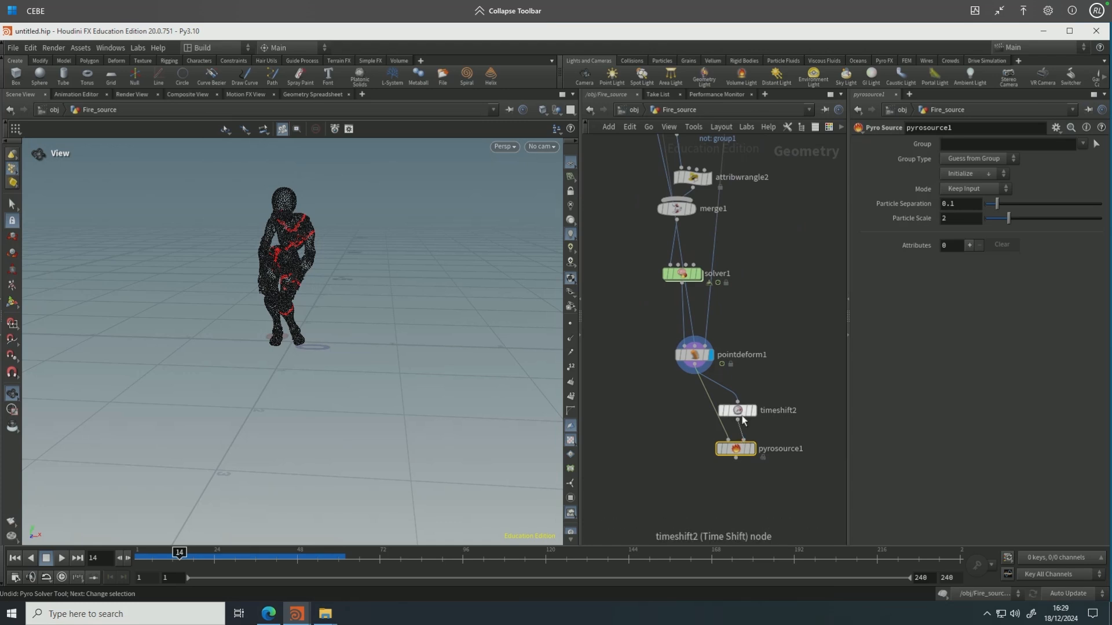
Set the Pyro Source's Particle Separation to 0.34 and its Particle Scale to 1.5.
click(962, 205)
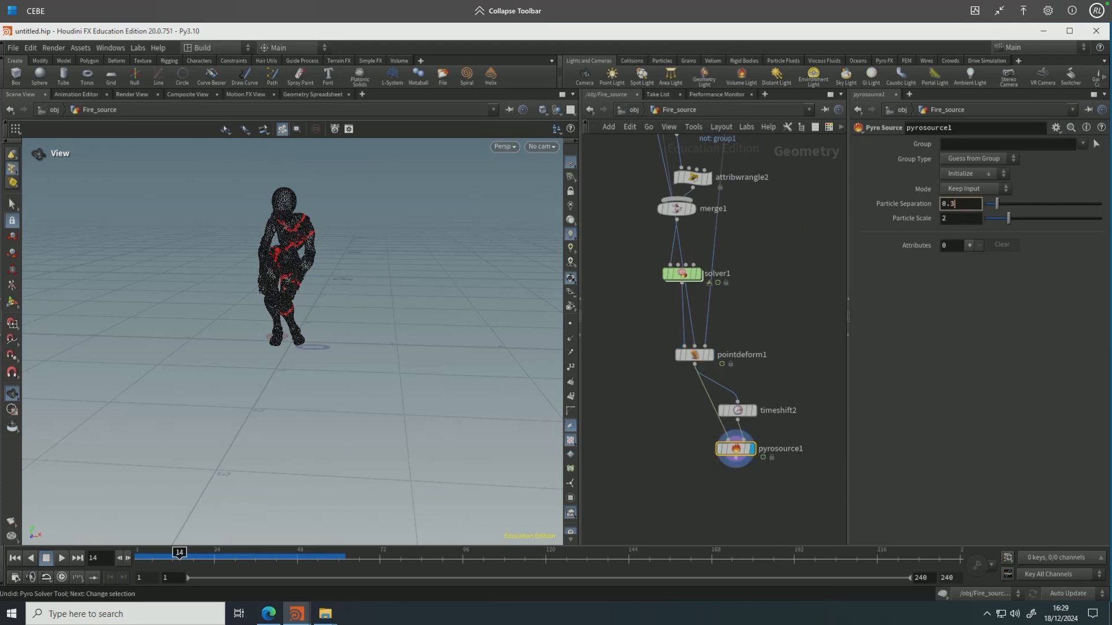
key(Return)
double_click(950, 218)
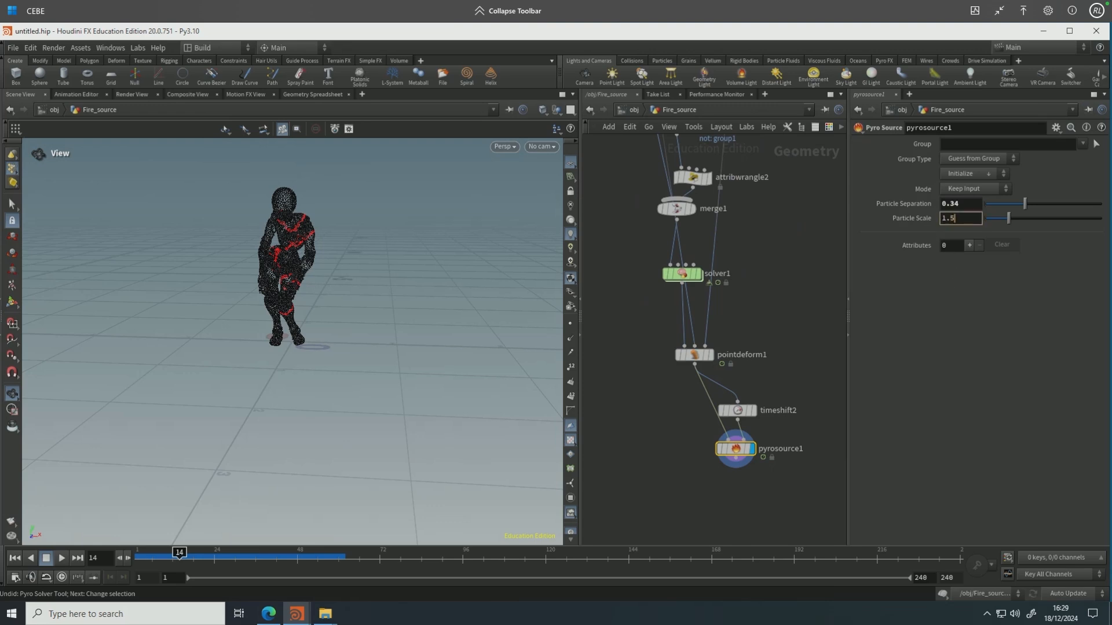
key(Return)
Add one Temperature attribute to the Pyro Source with a Scale of 0.
click(969, 245)
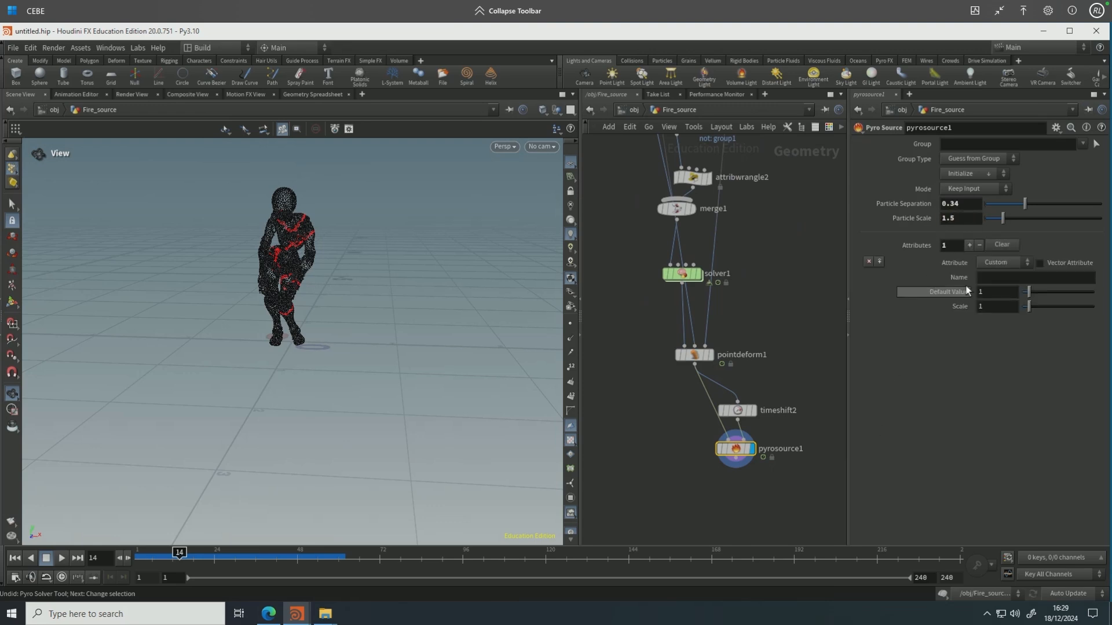
click(1003, 263)
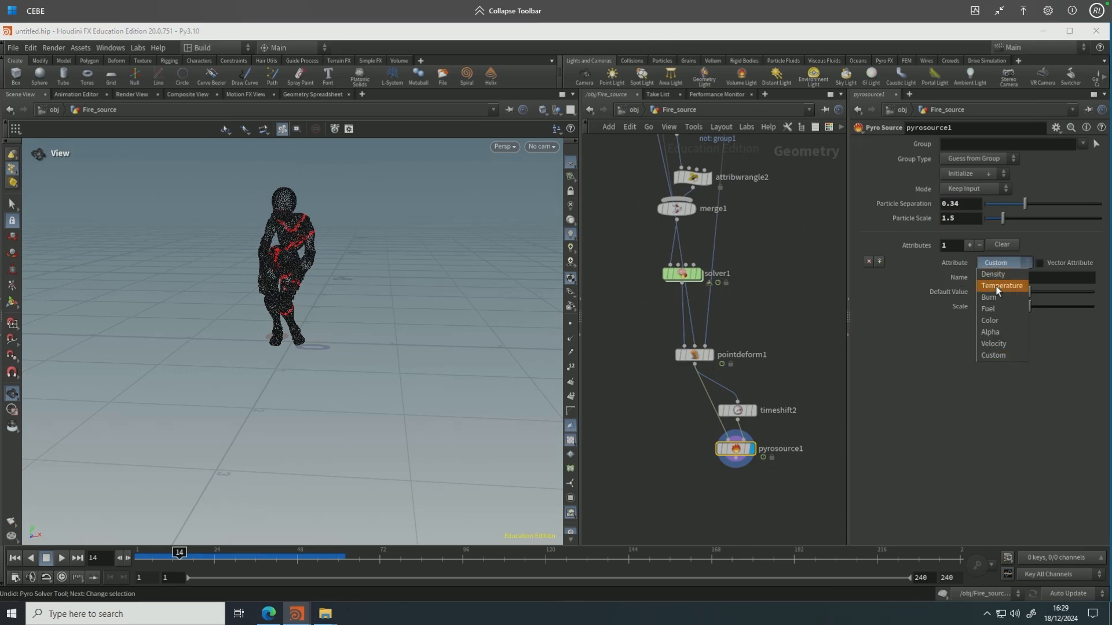
click(997, 286)
click(985, 306)
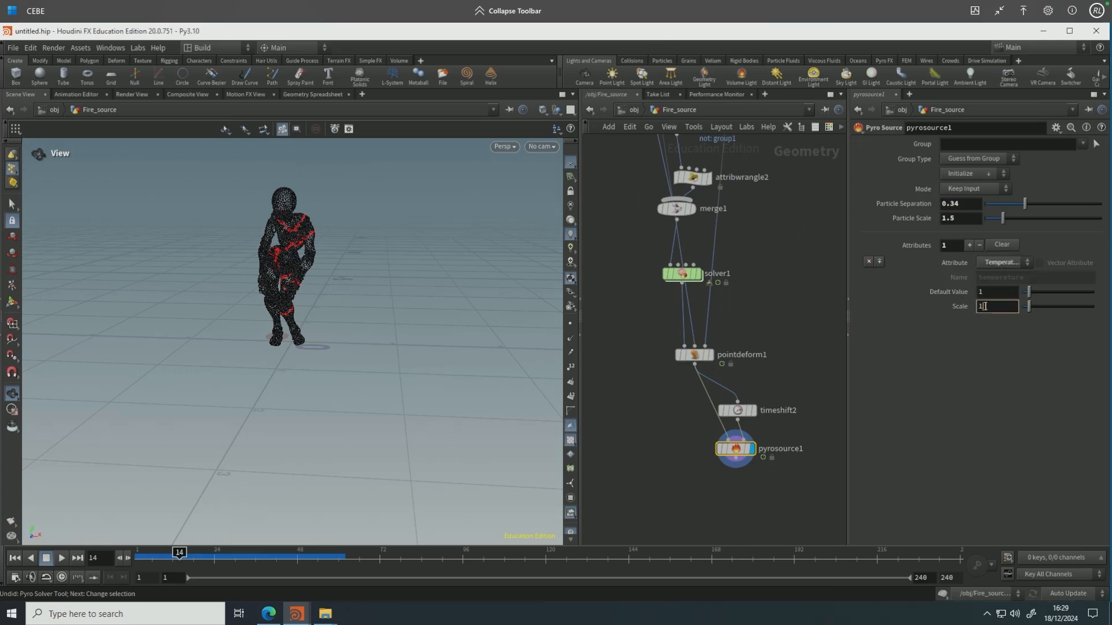
text(0)
key(Return)
Add and display a Group Delete node below the Pyro Source, with Group Names set to * to delete all groups.
mouse_move(719, 470)
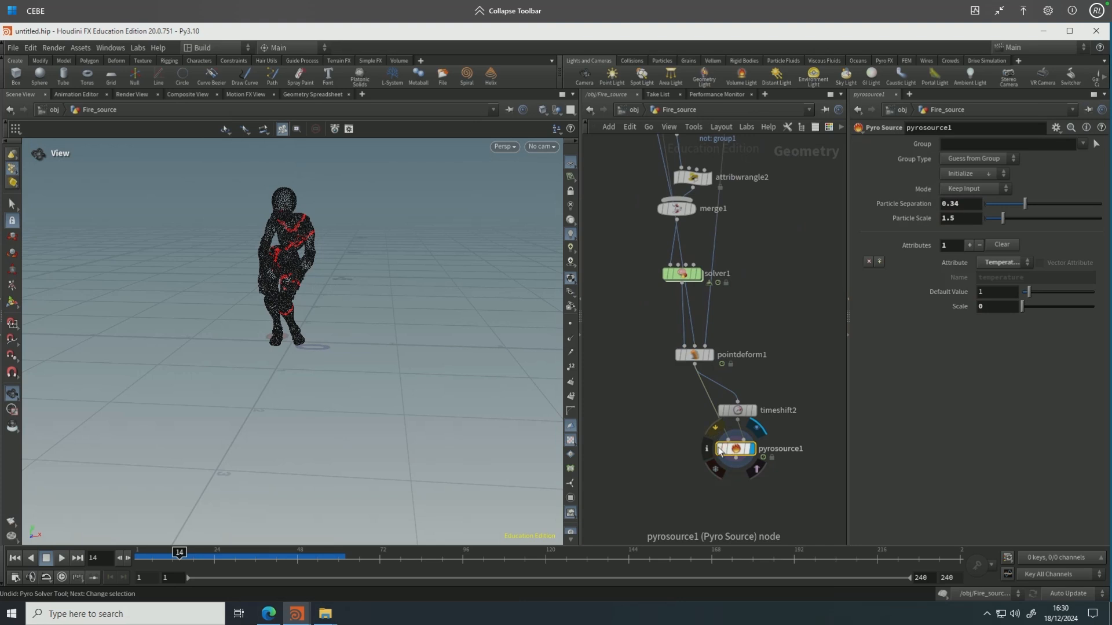
click(728, 499)
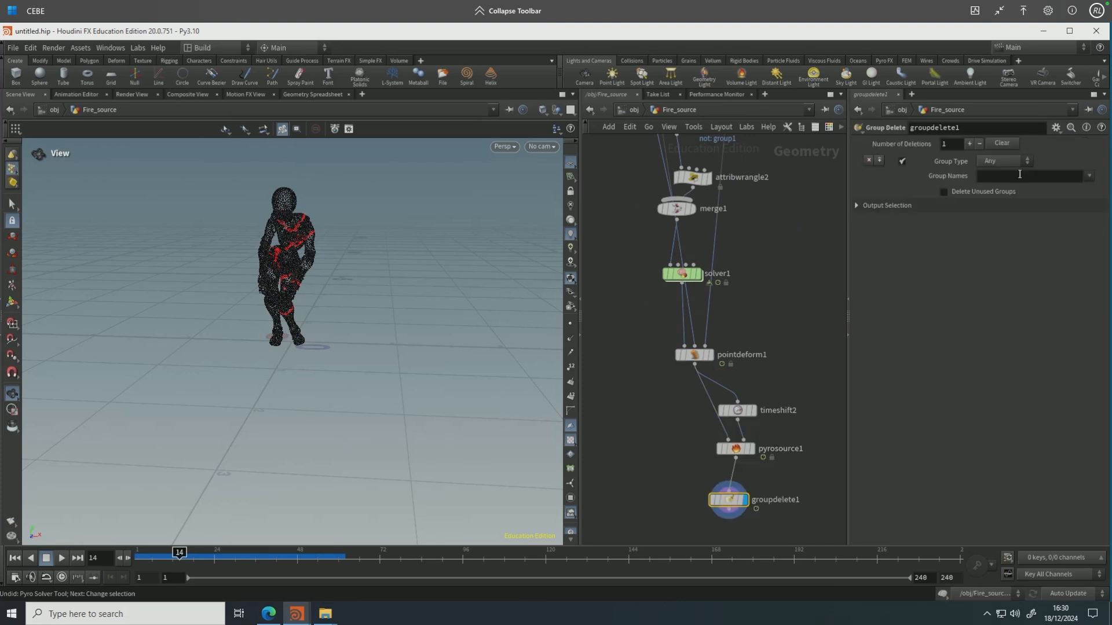
click(1020, 176)
text(*)
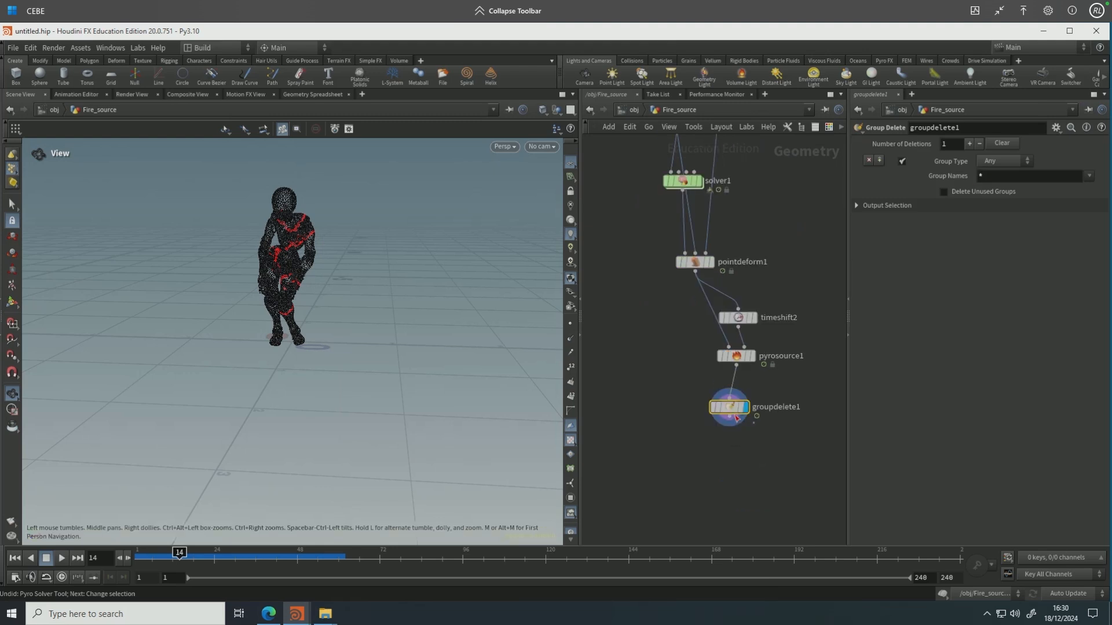
Add a Rest Position node below the Group Delete, set its Mode to Extract Rest and display it.
click(729, 418)
click(729, 445)
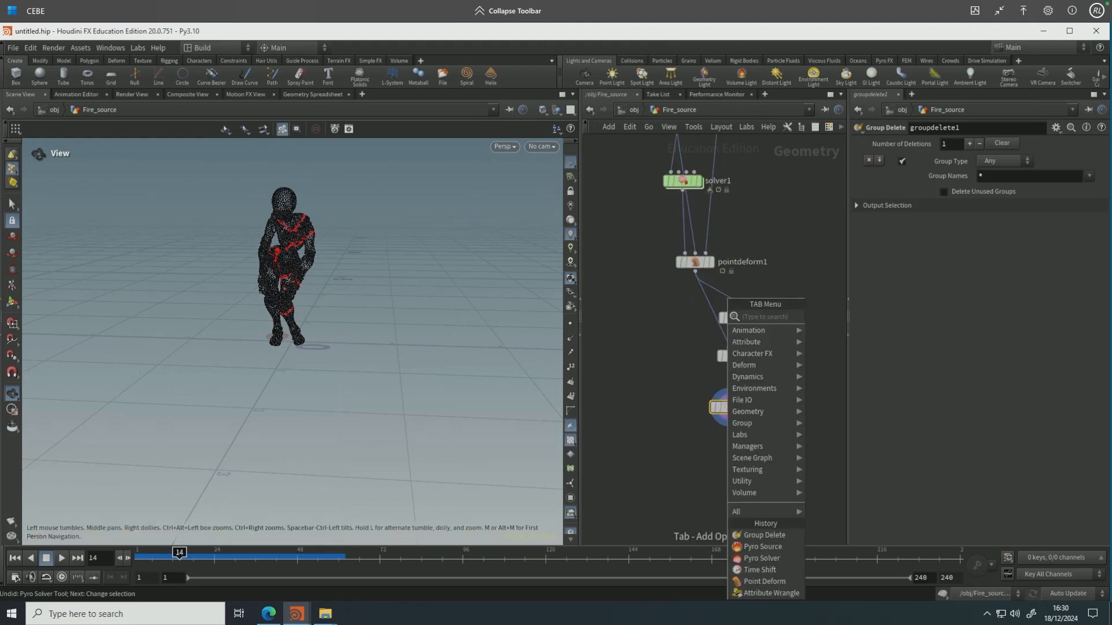
text(rest)
key(Return)
click(750, 451)
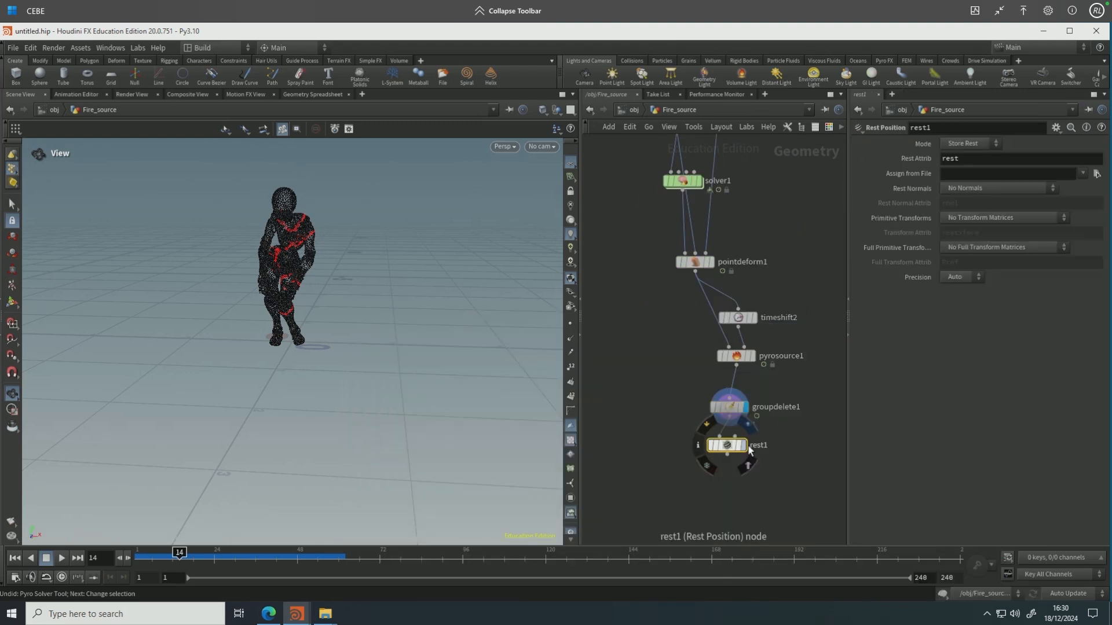
click(971, 143)
click(964, 158)
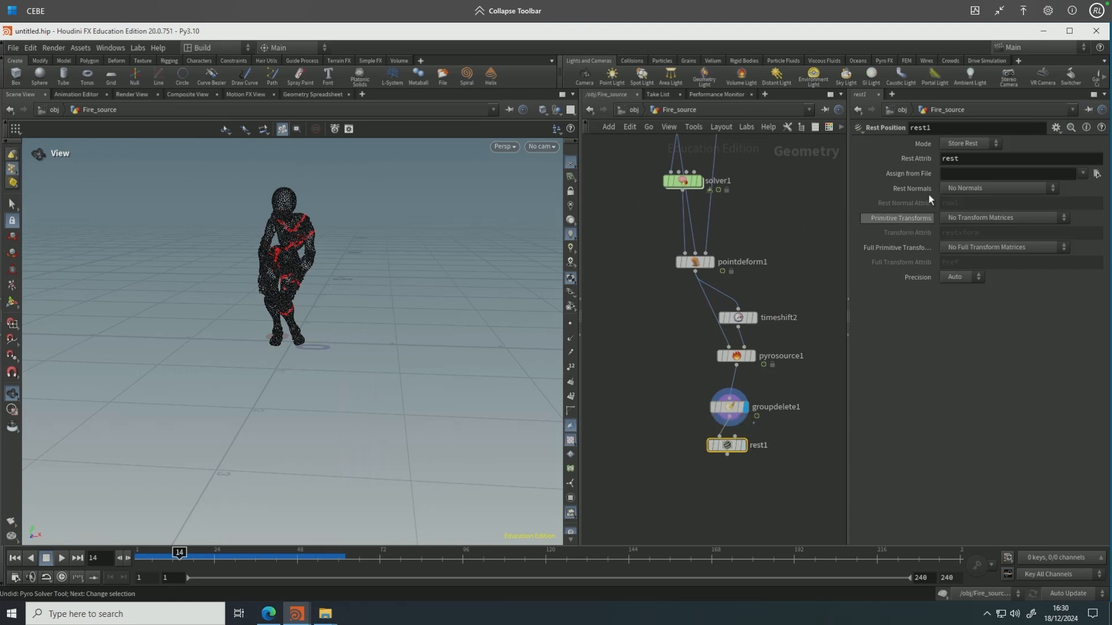
click(743, 445)
click(727, 455)
click(735, 478)
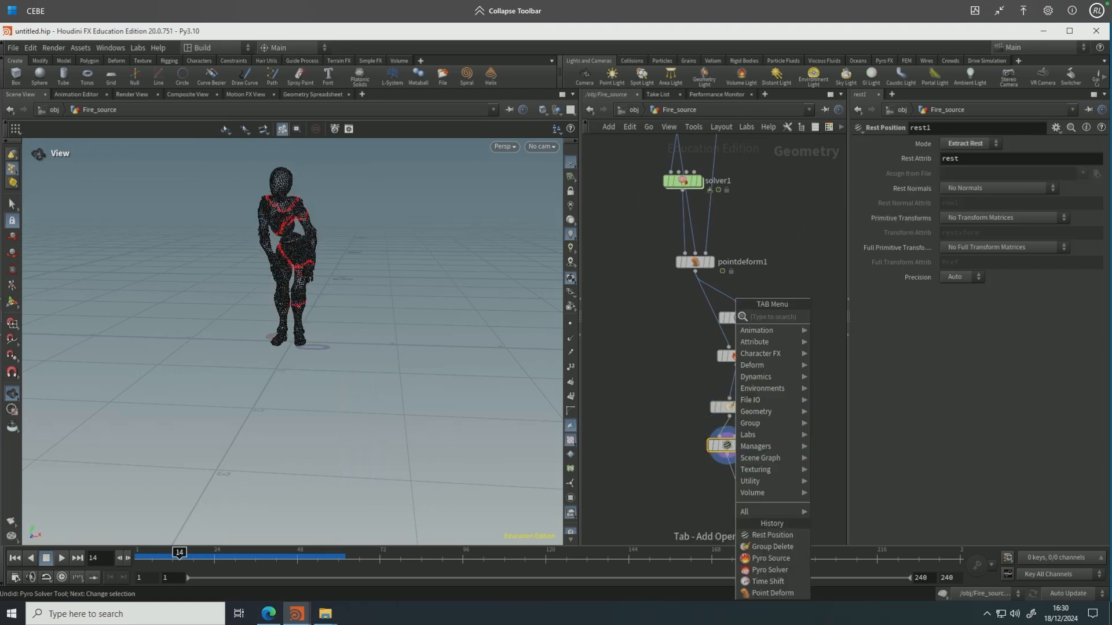
text(blast)
key(Return)
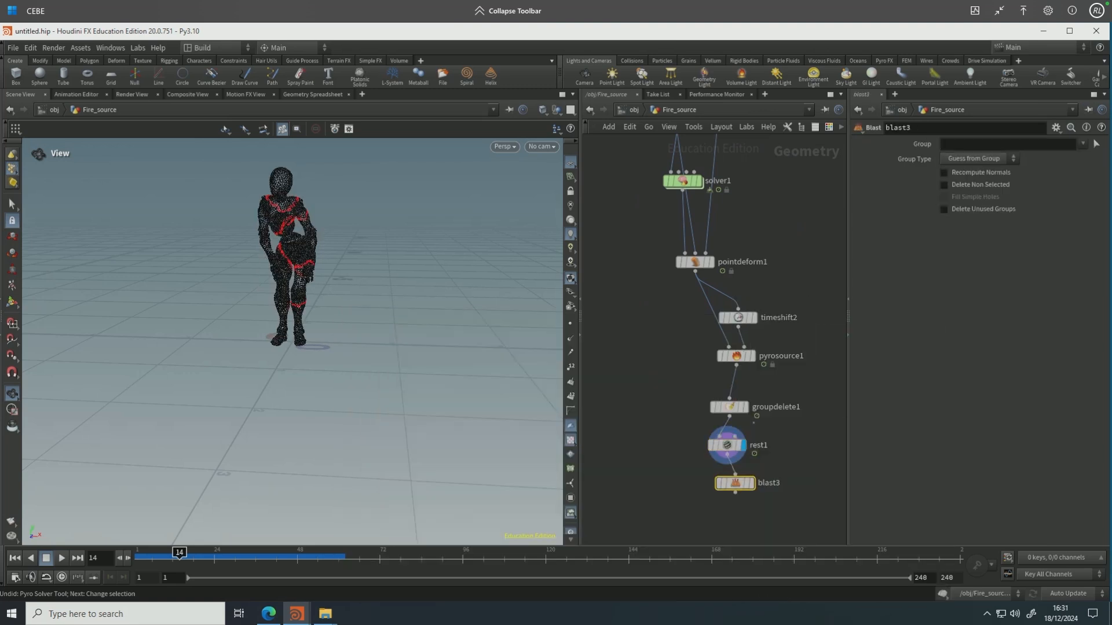
click(986, 145)
text(@infec)
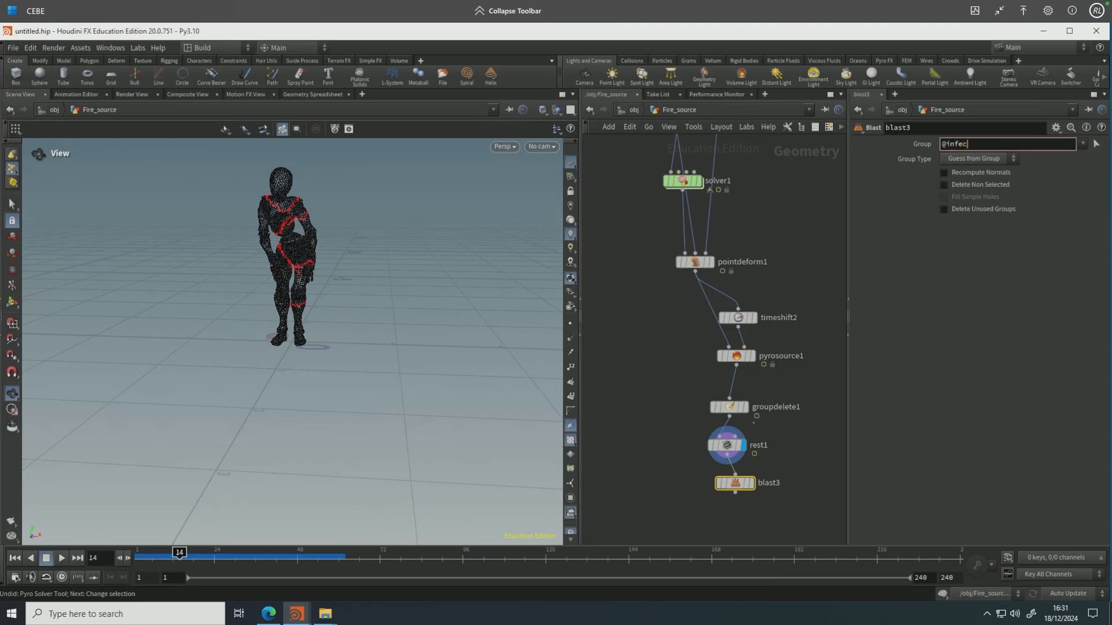
text(ted=1)
key(Return)
Set the Blast's Group Type to Points, enable Delete Non Selected and display the node.
click(983, 159)
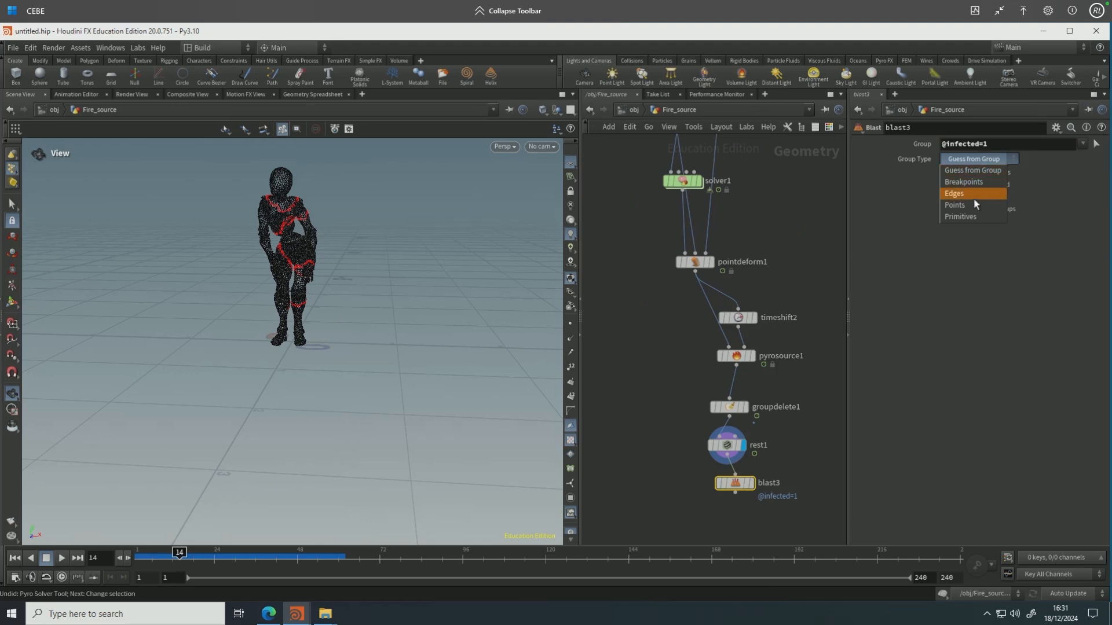
click(971, 207)
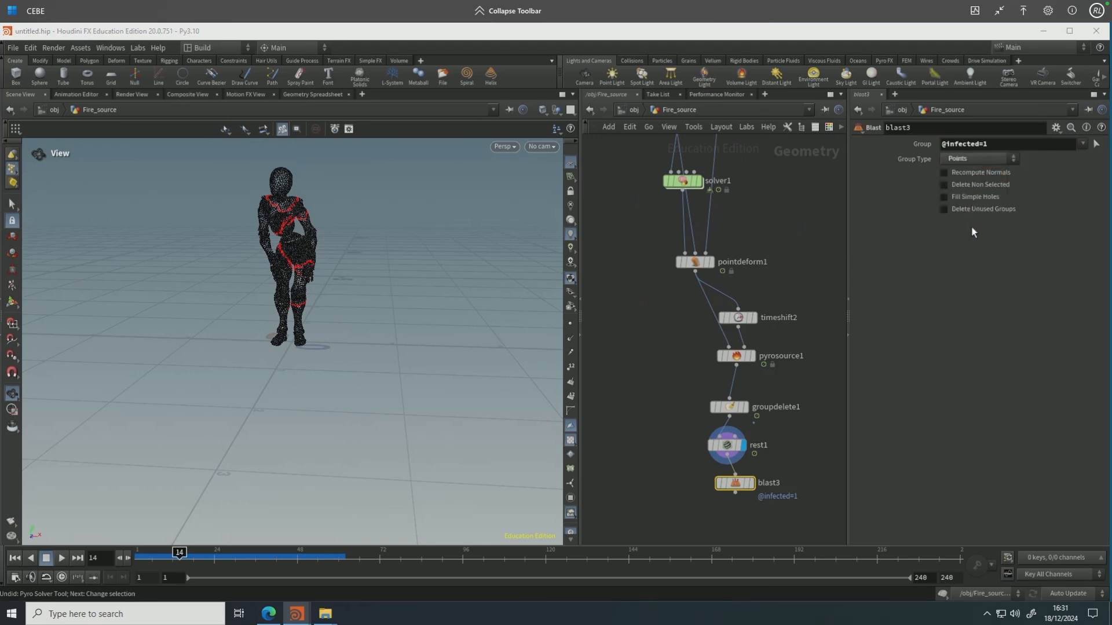
click(964, 186)
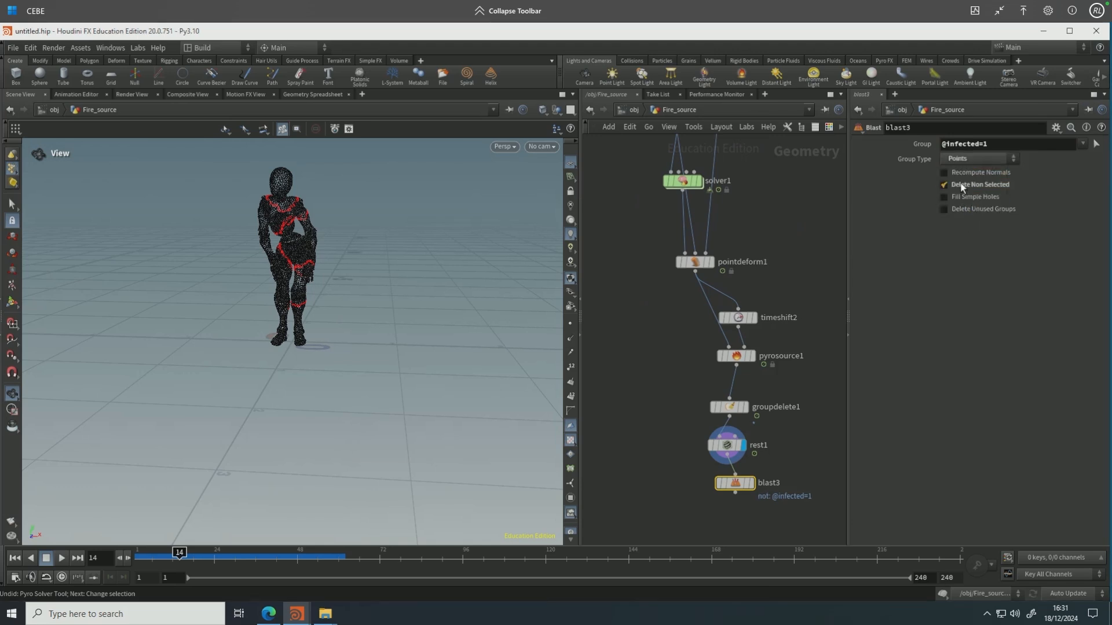
click(751, 483)
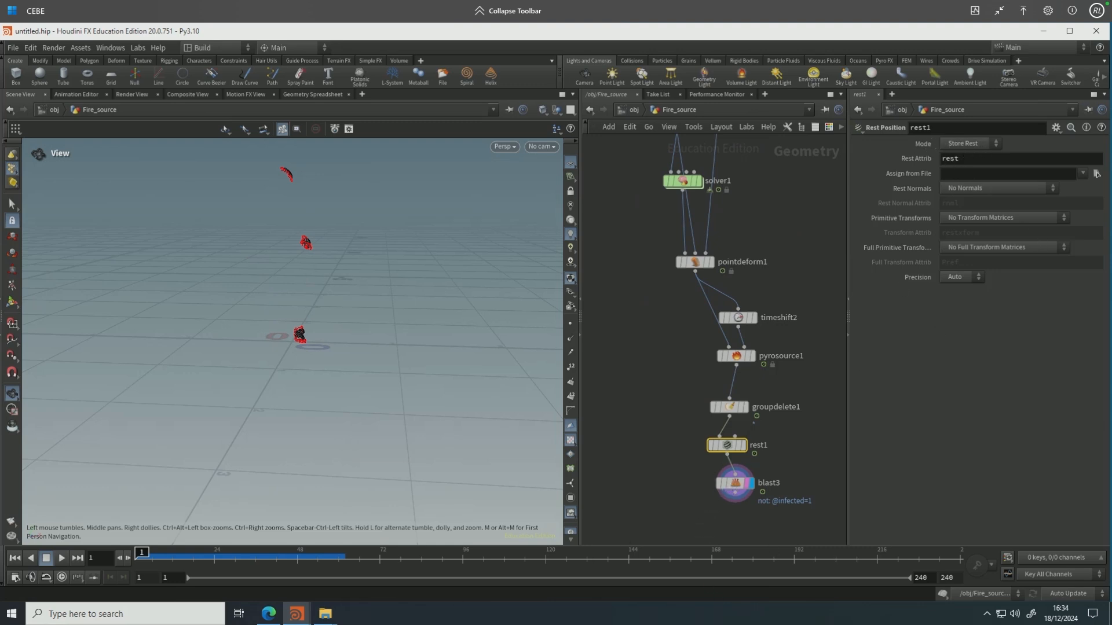
drag(191, 557, 125, 573)
click(734, 484)
click(735, 495)
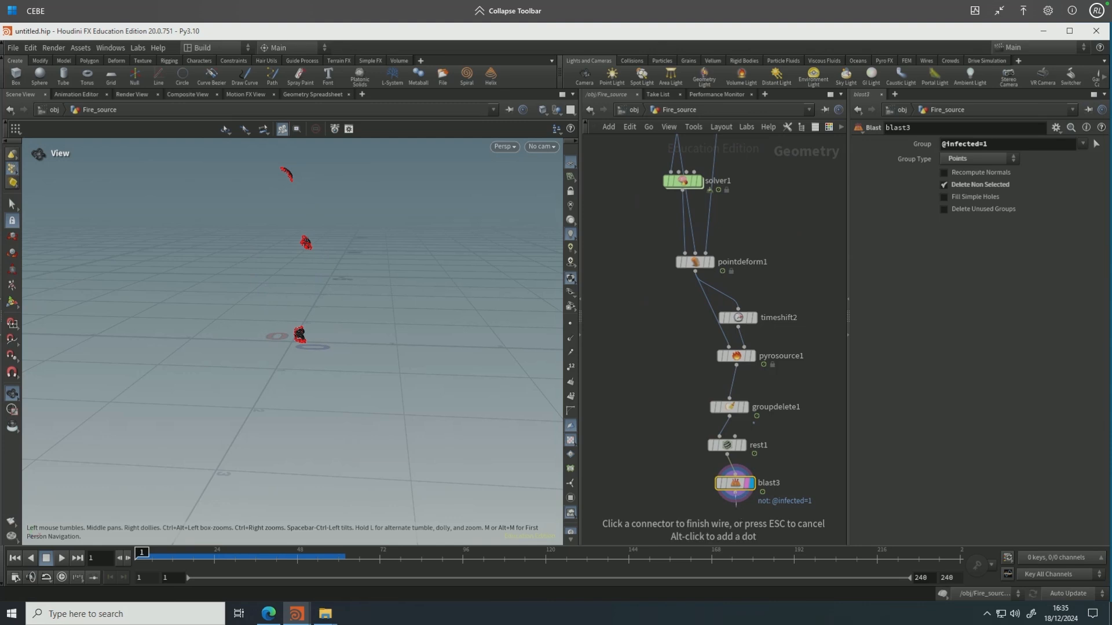
key(Tab)
text(at)
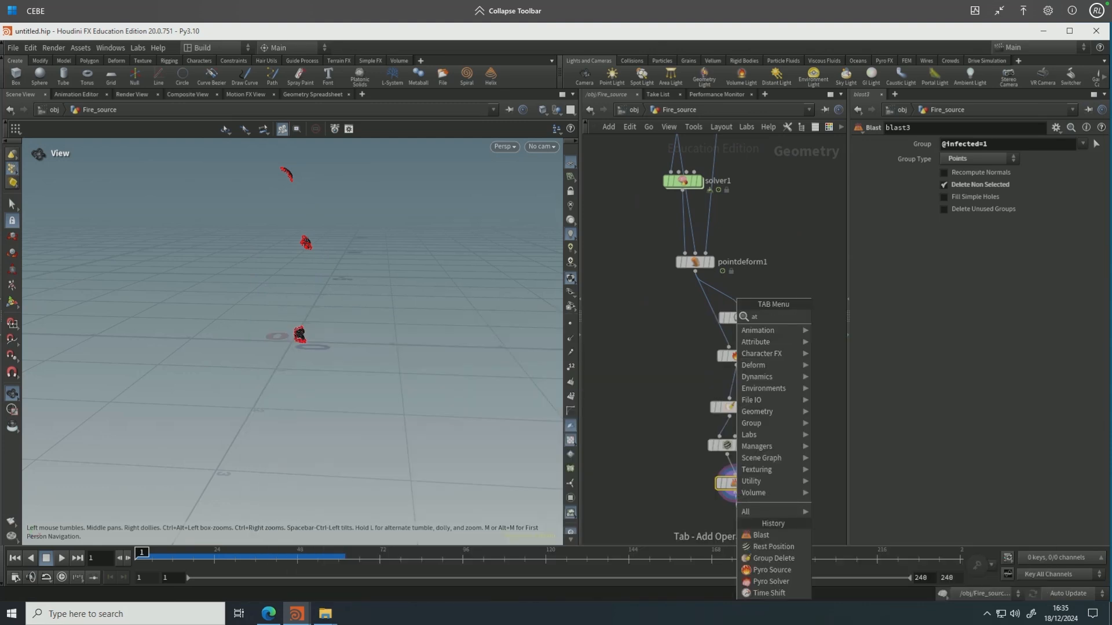
text(tribute wr)
key(Return)
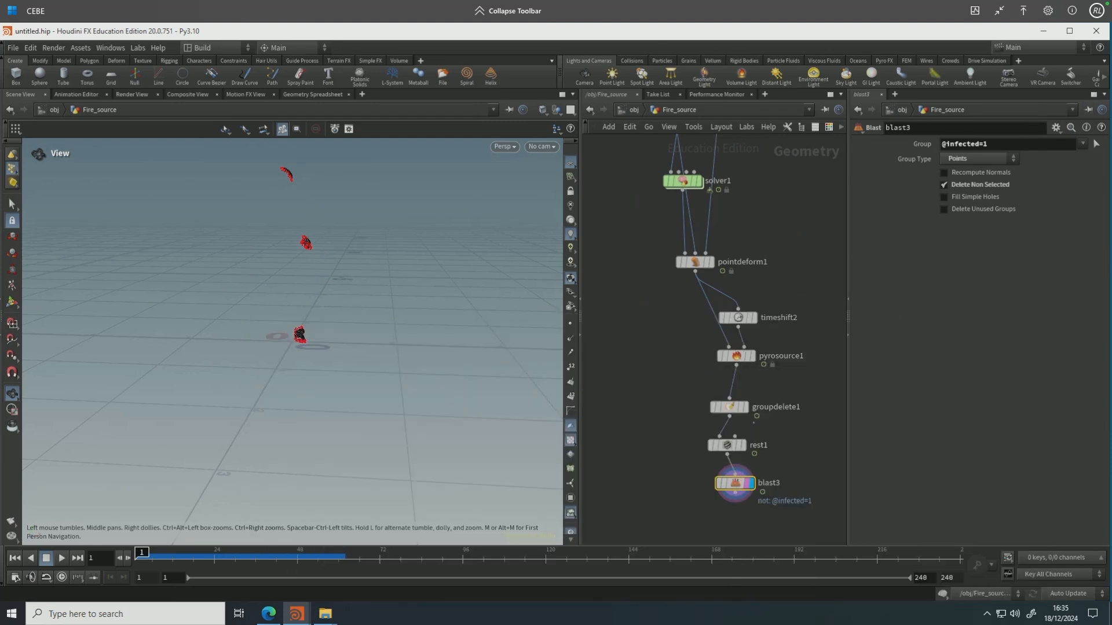
click(736, 523)
click(933, 246)
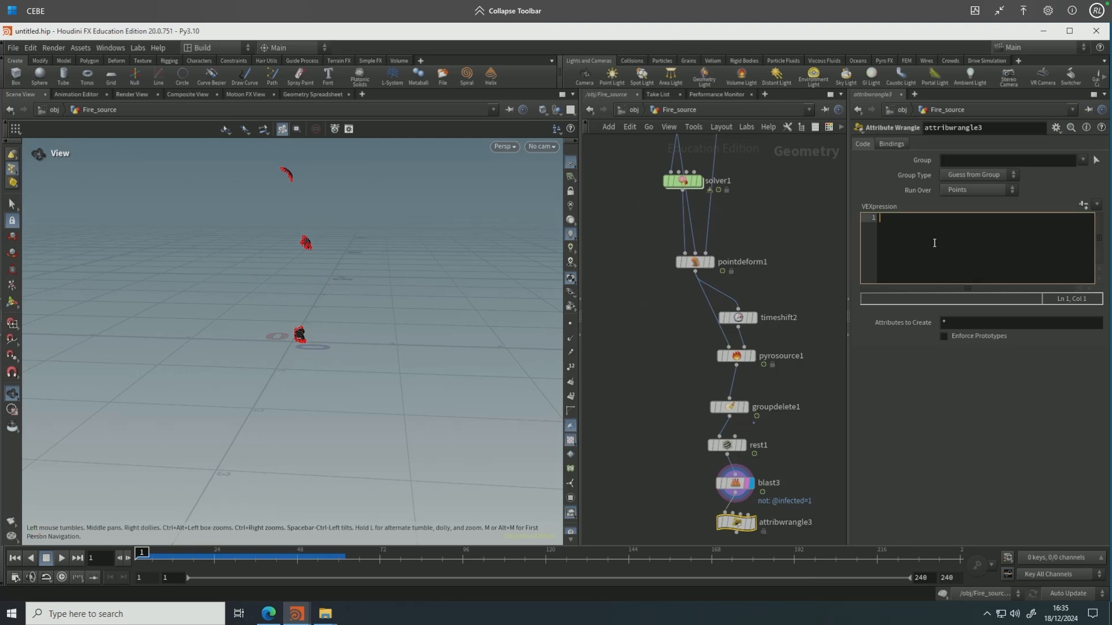
text(f@fire = fit(@Frame,1,25,1.6,2.5);)
Add a Volume Rasterize Attributes node below the Attribute Wrangle and set its Attributes to temperature.
click(736, 531)
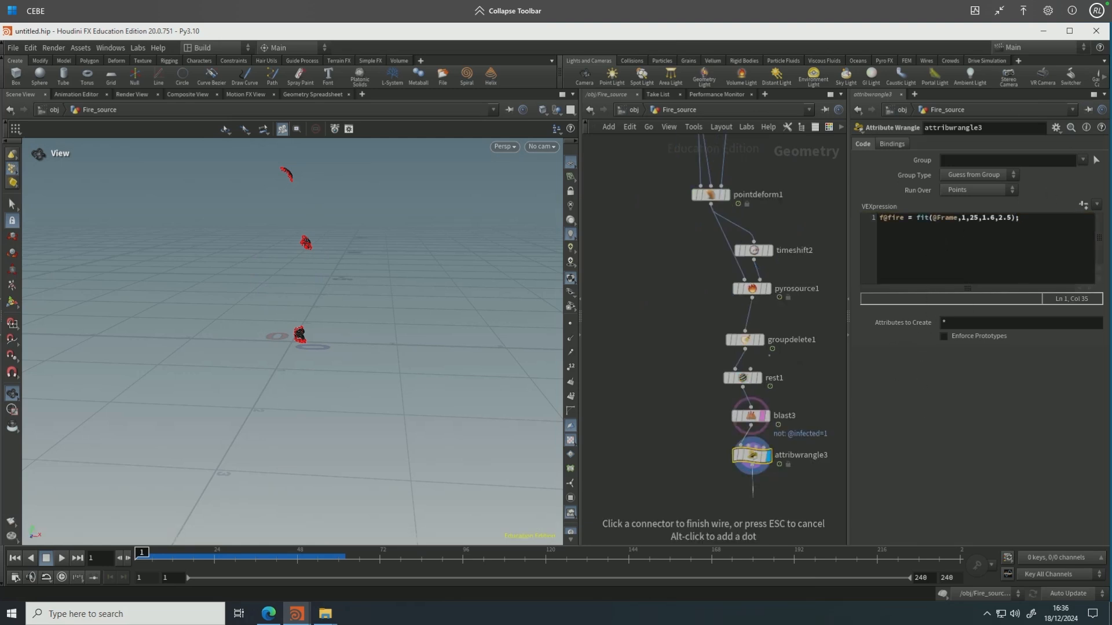
key(Tab)
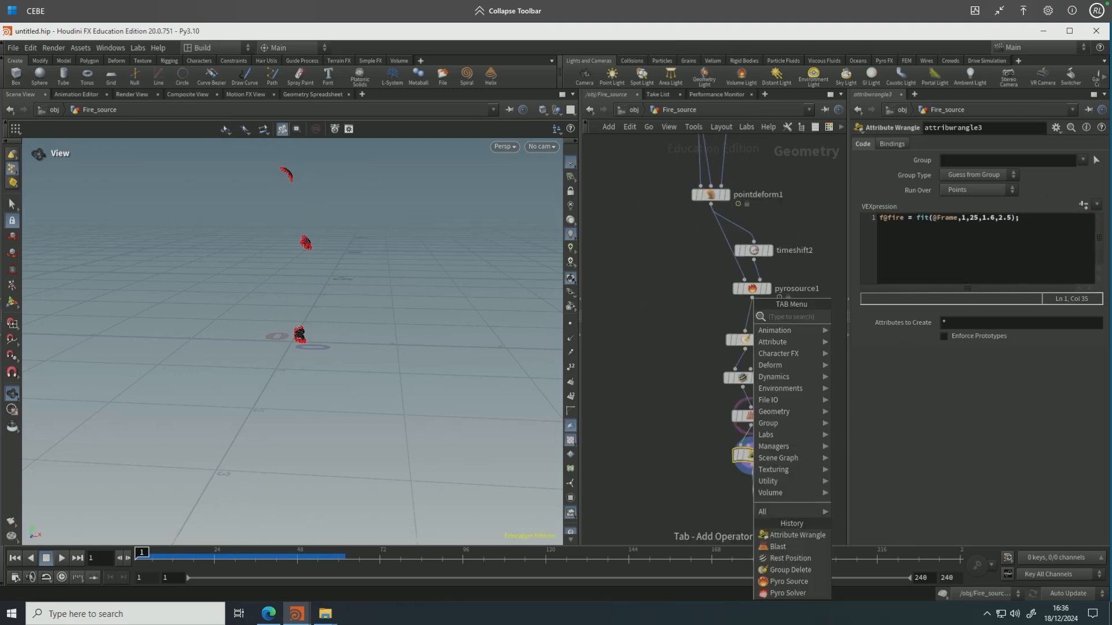
text(volume)
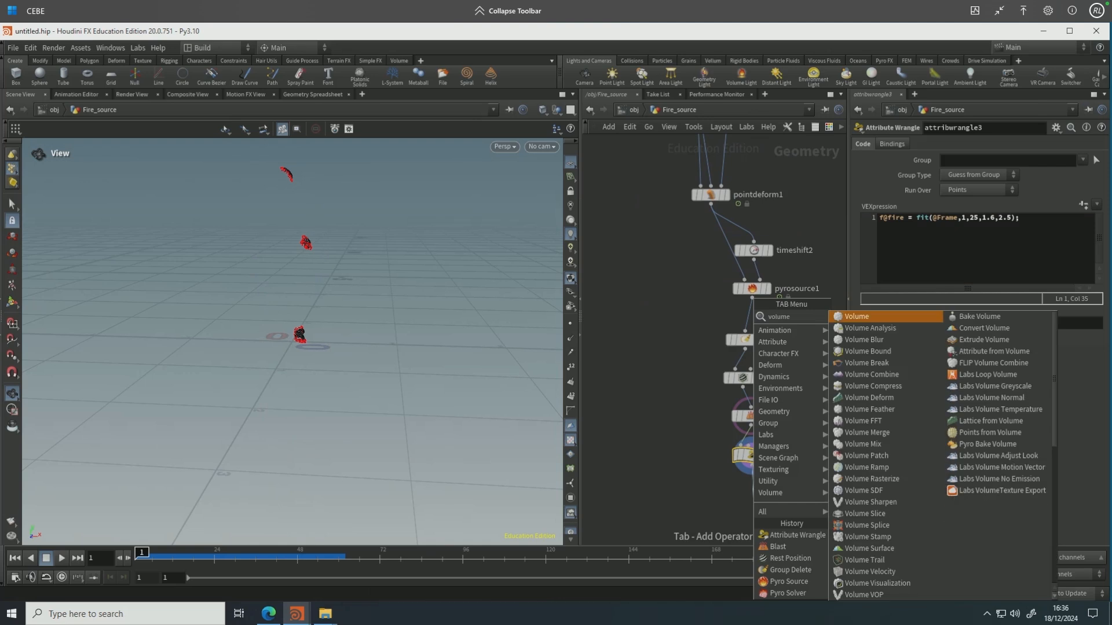
text( rasteri)
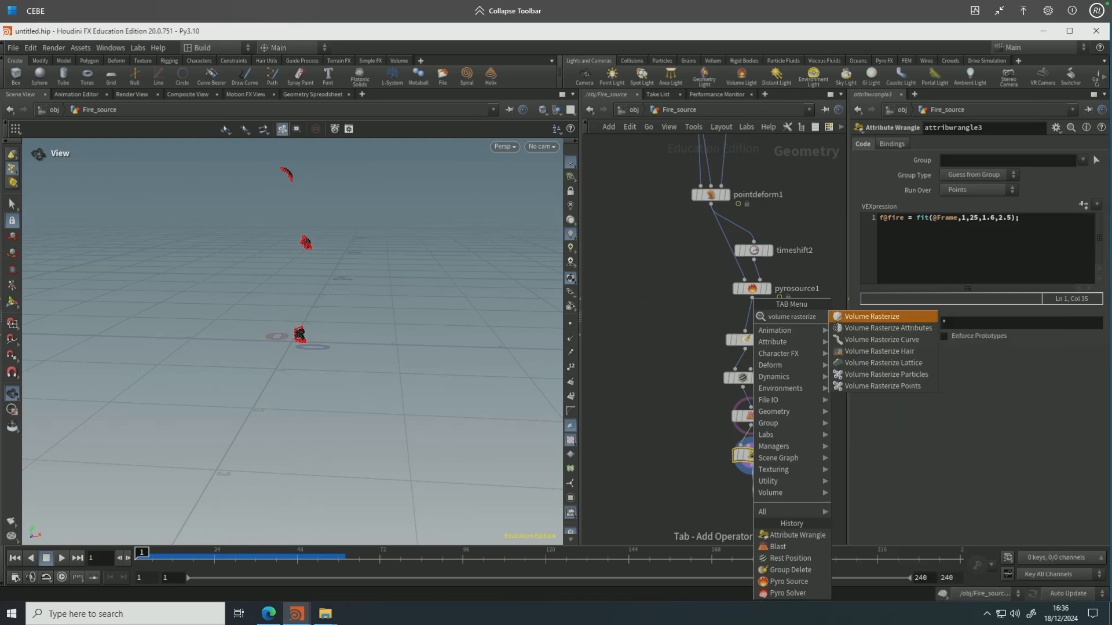
text(ze)
key(Escape)
click(753, 497)
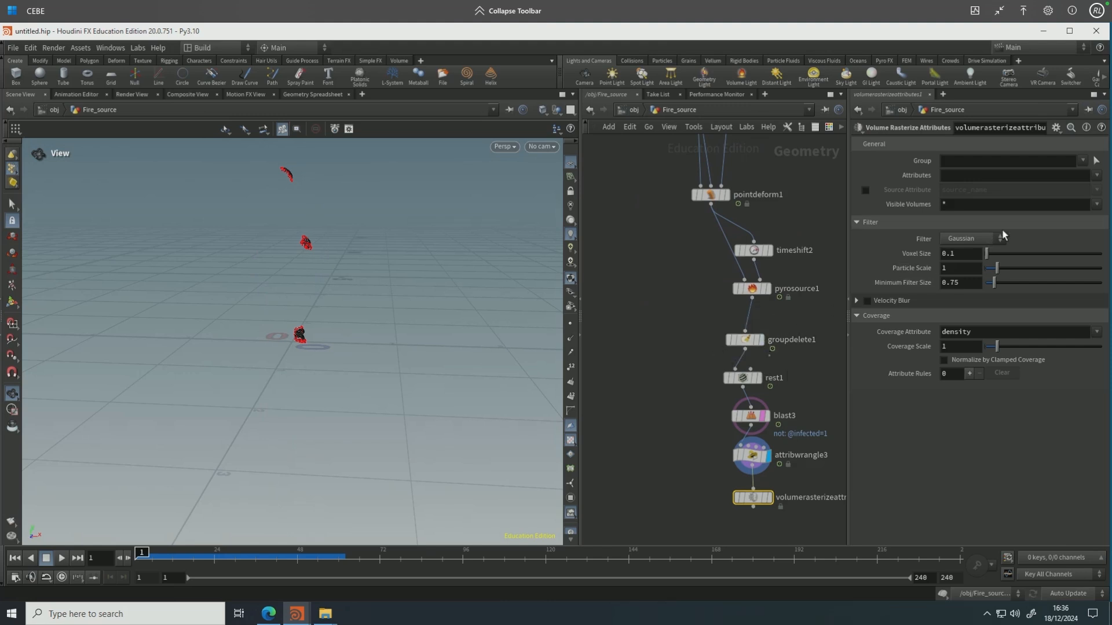
click(1096, 175)
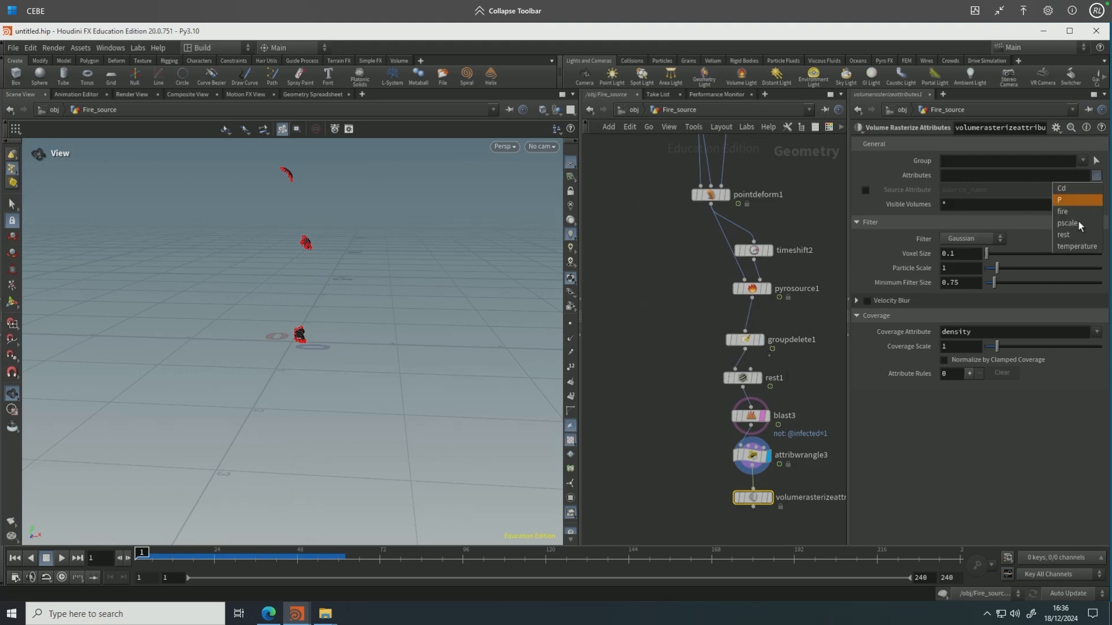
click(1068, 247)
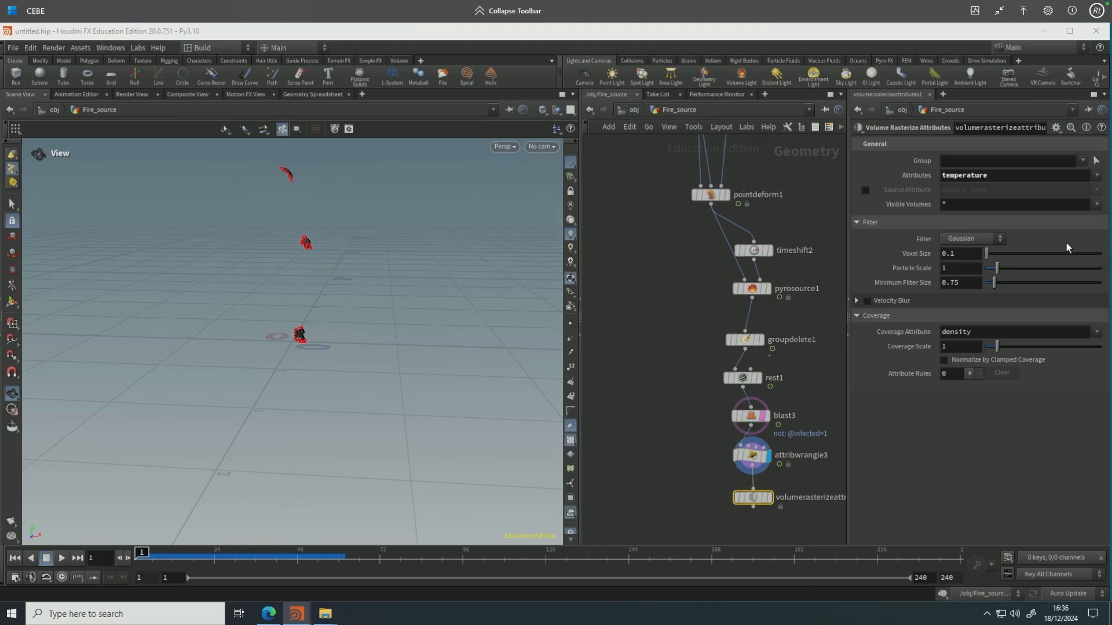
click(1096, 175)
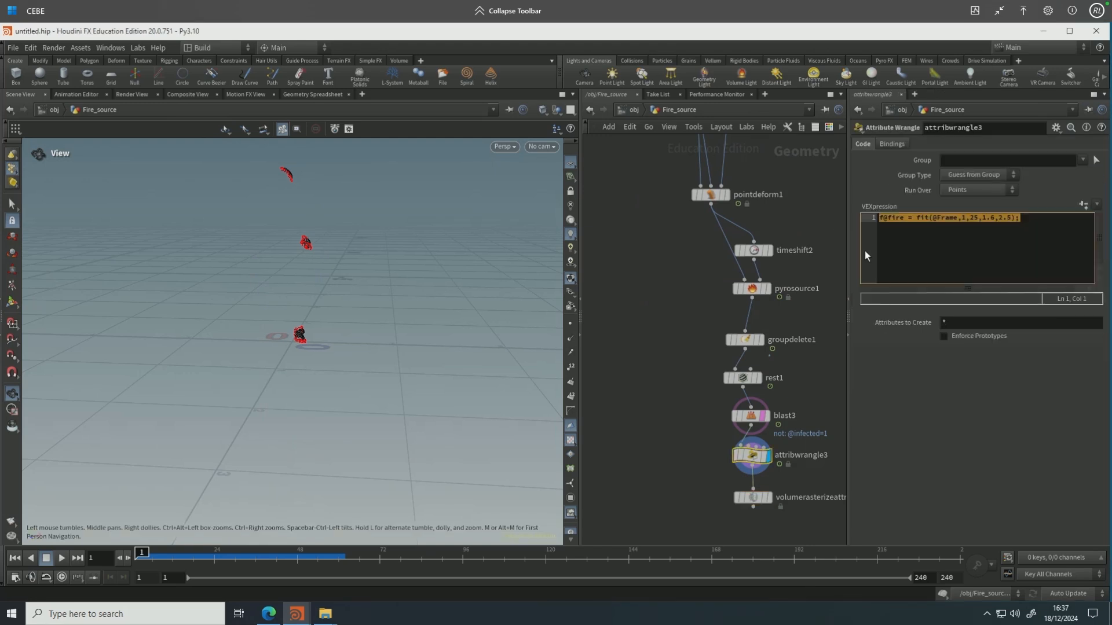
click(864, 251)
text(@temperature = @fire; @burn = 1;)
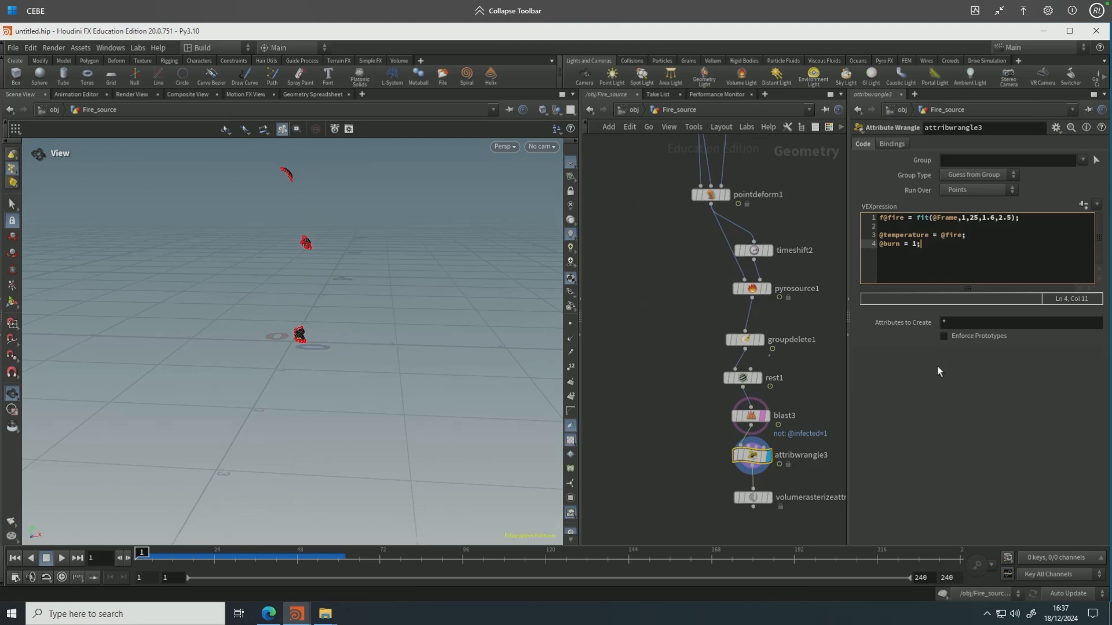
click(760, 499)
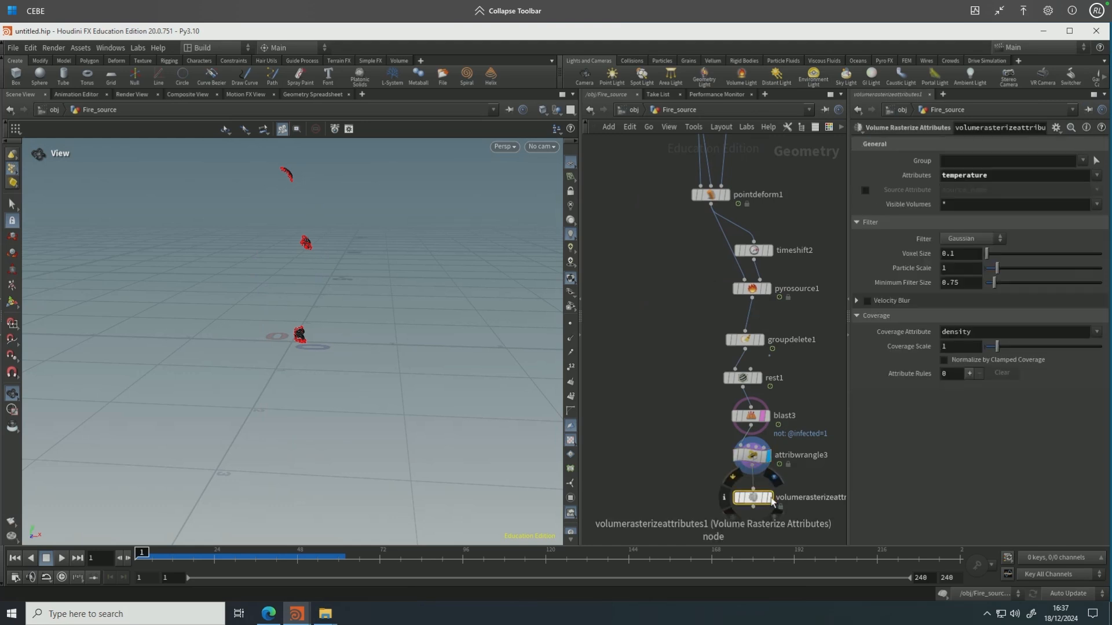
click(1096, 175)
click(1068, 211)
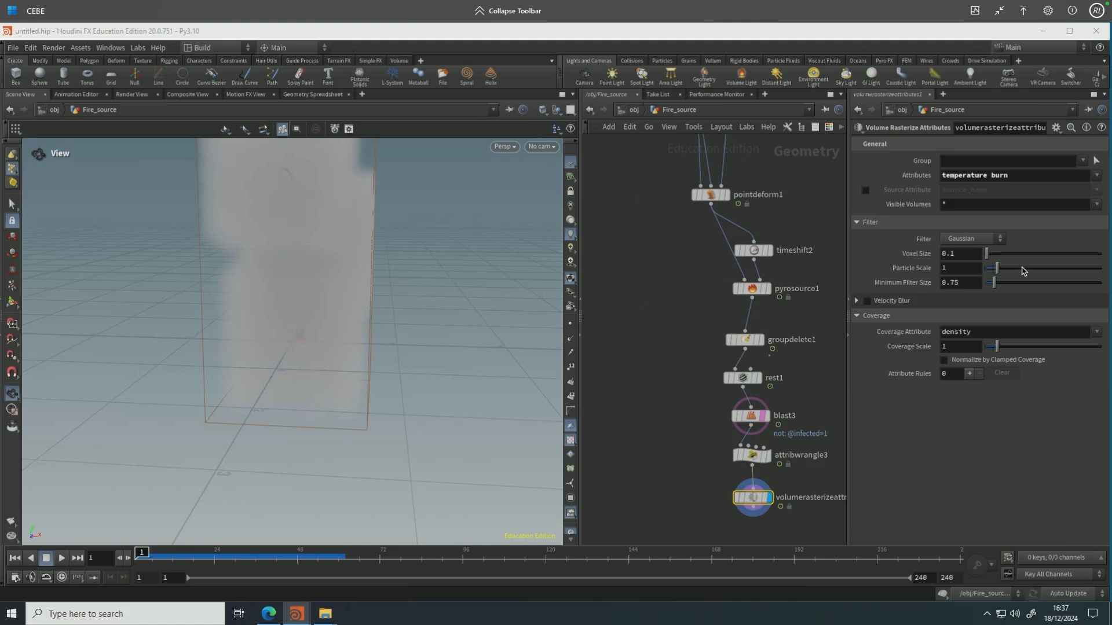
Set the Volume Rasterize Attributes node's Voxel Size to 0.007 and Particle Scale to .05.
click(960, 257)
key(BackSpace)
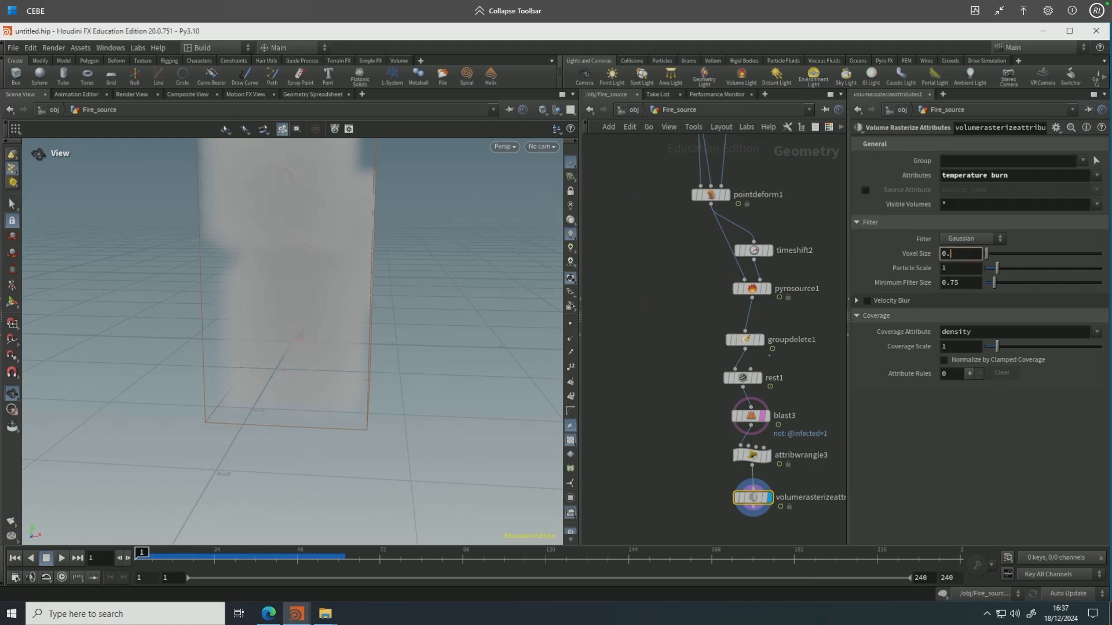
text(007)
click(958, 269)
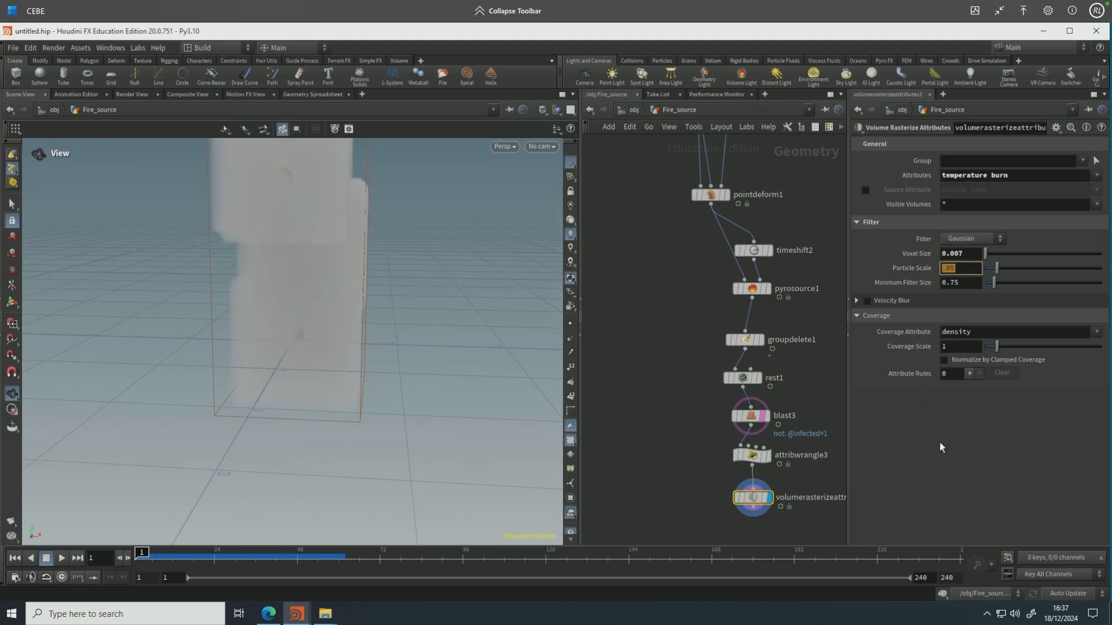
key(BackSpace)
text(.05)
key(Return)
Change the viewport background's Color Scheme to Dark in the display options.
key(d)
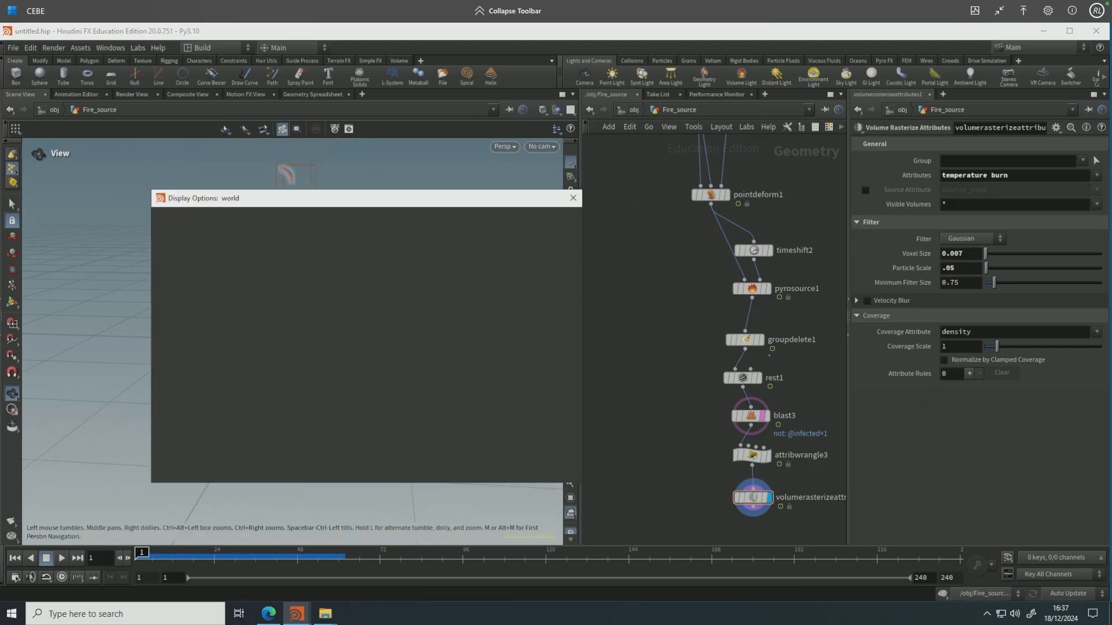
click(462, 217)
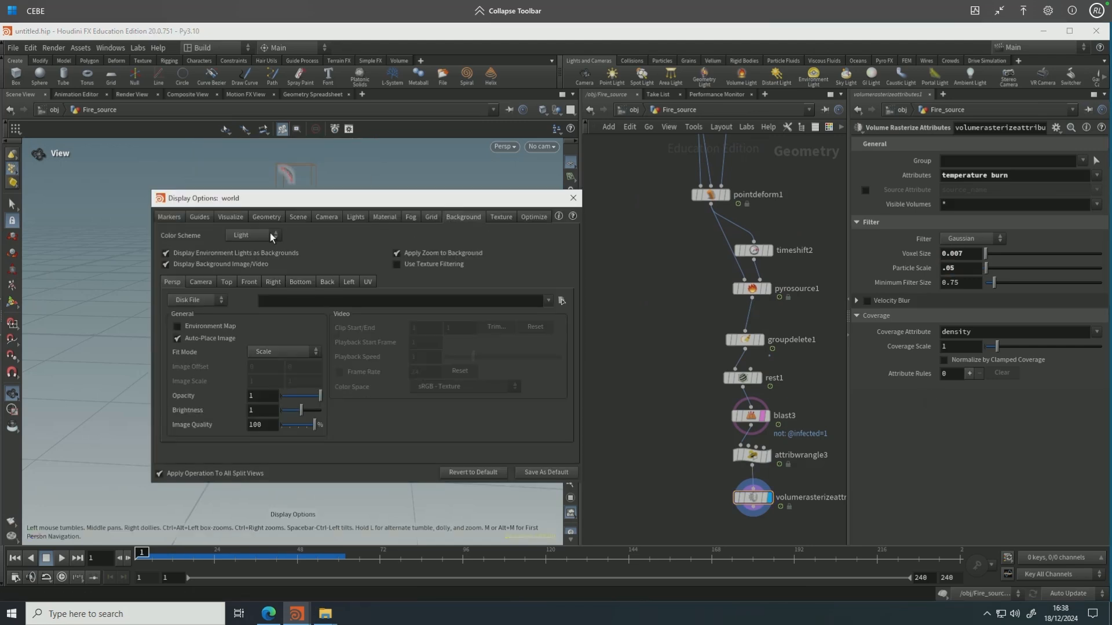
click(235, 233)
click(242, 256)
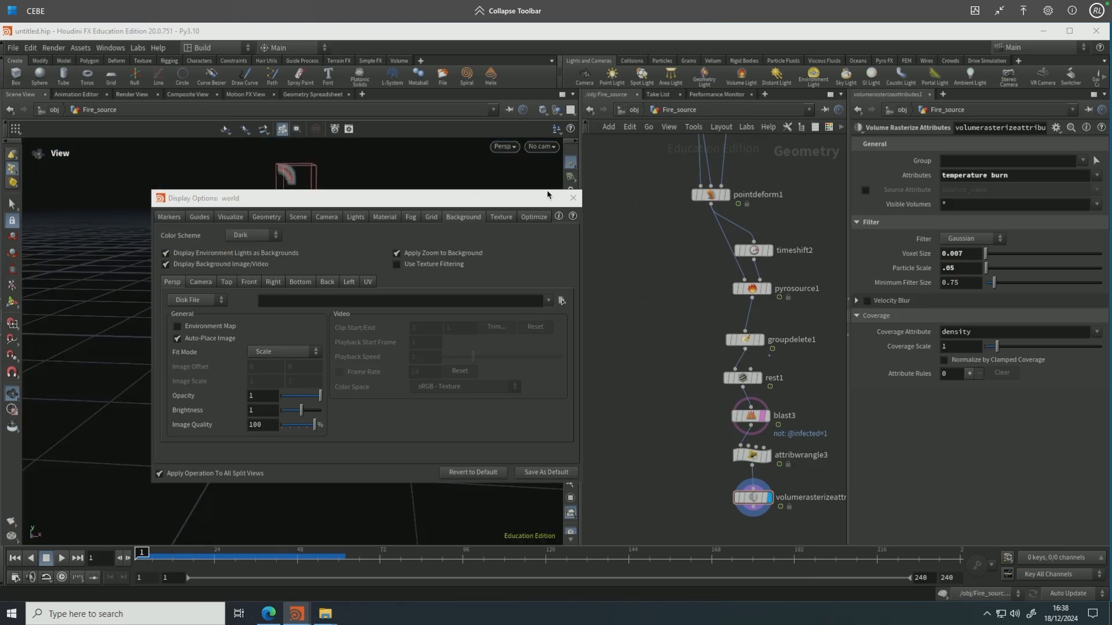
click(573, 198)
Add and display a Null node below the Volume Rasterize Attributes node, naming it Source_out.
key(Tab)
text(null)
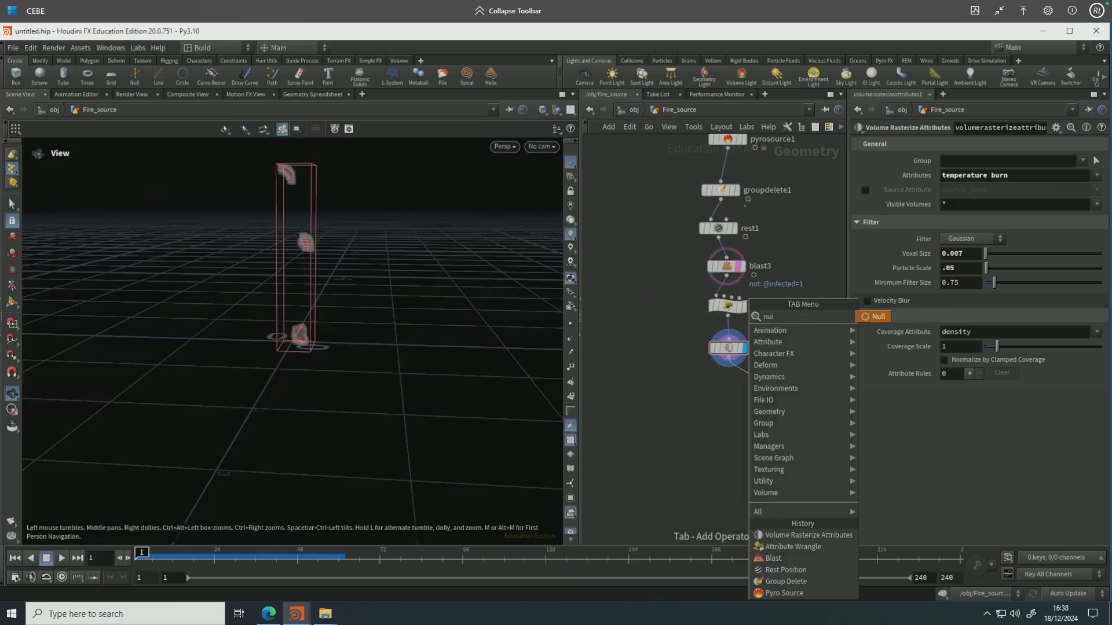
key(Return)
click(749, 389)
double_click(770, 390)
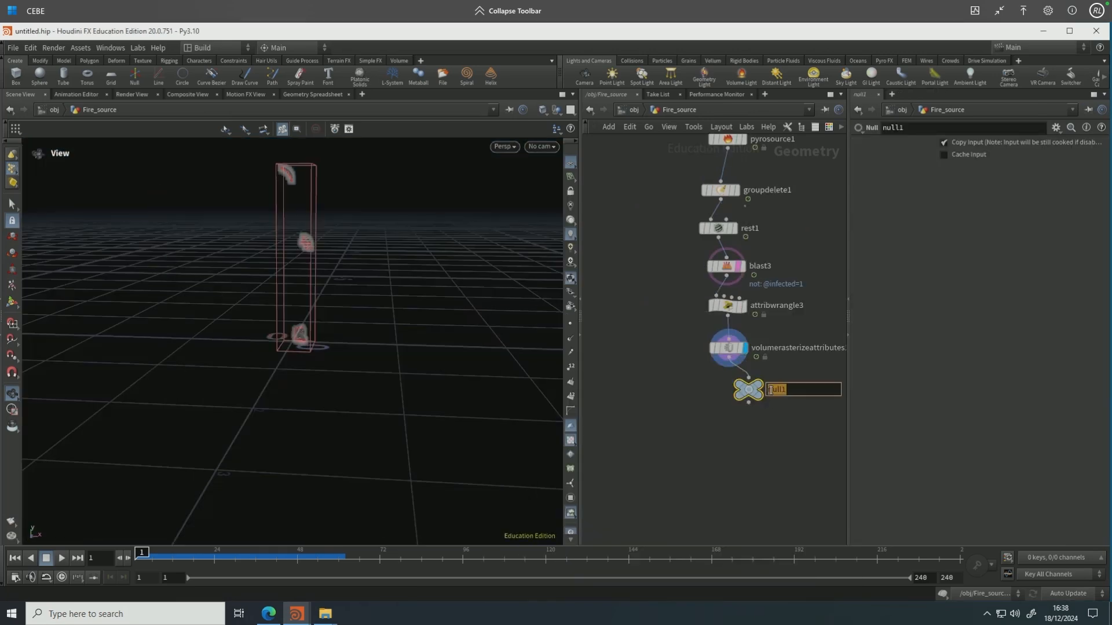
text(Source_out)
key(Return)
Add a Trail node branching from the Convert node and set its Result Type to Compute Velocity.
key(h)
middle_drag(763, 283, 764, 371)
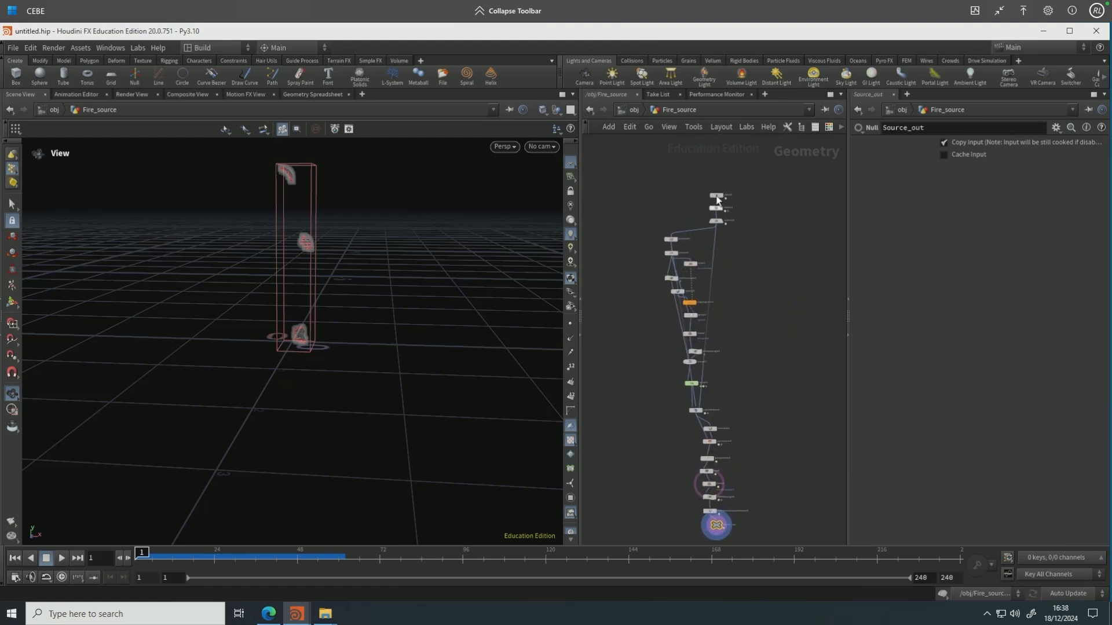
scroll(721, 209, up, 4)
scroll(728, 238, up, 2)
key(Tab)
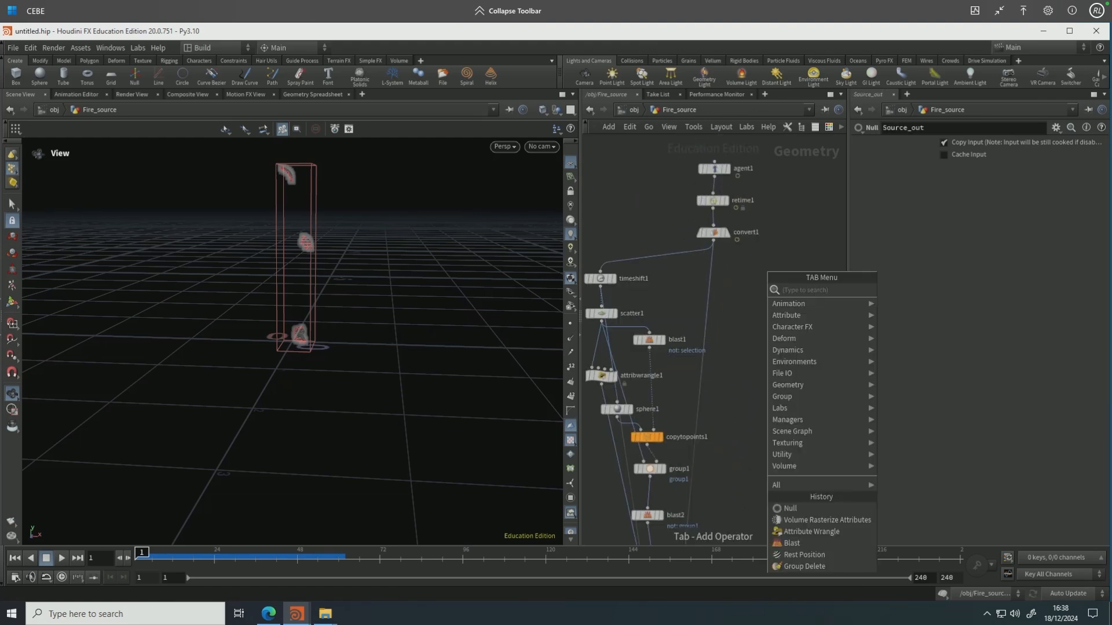
text(trail)
key(Return)
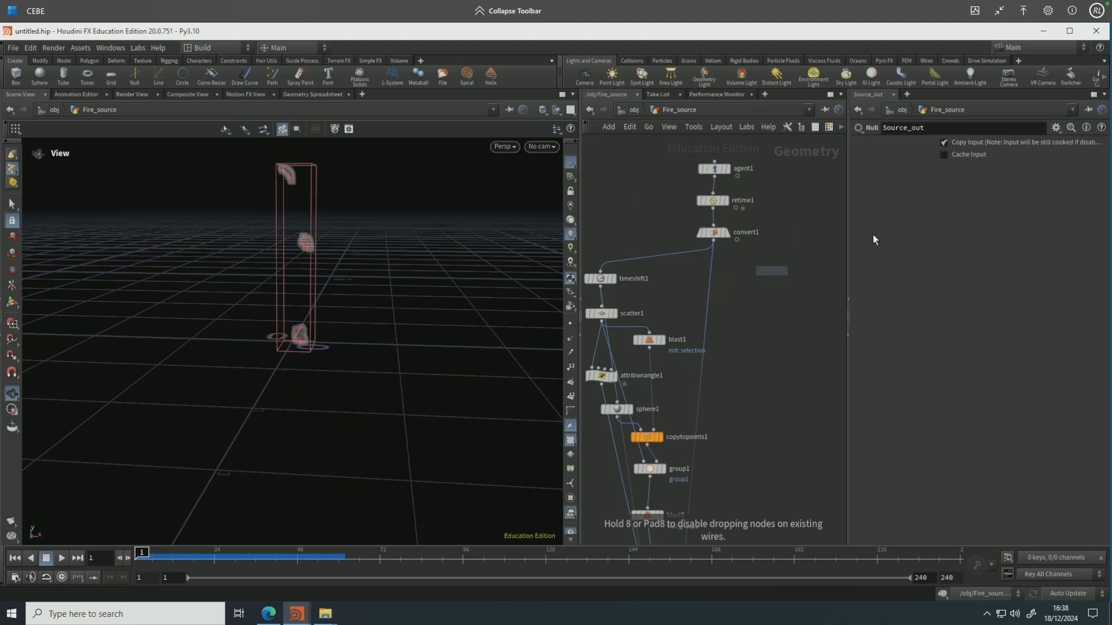
click(771, 267)
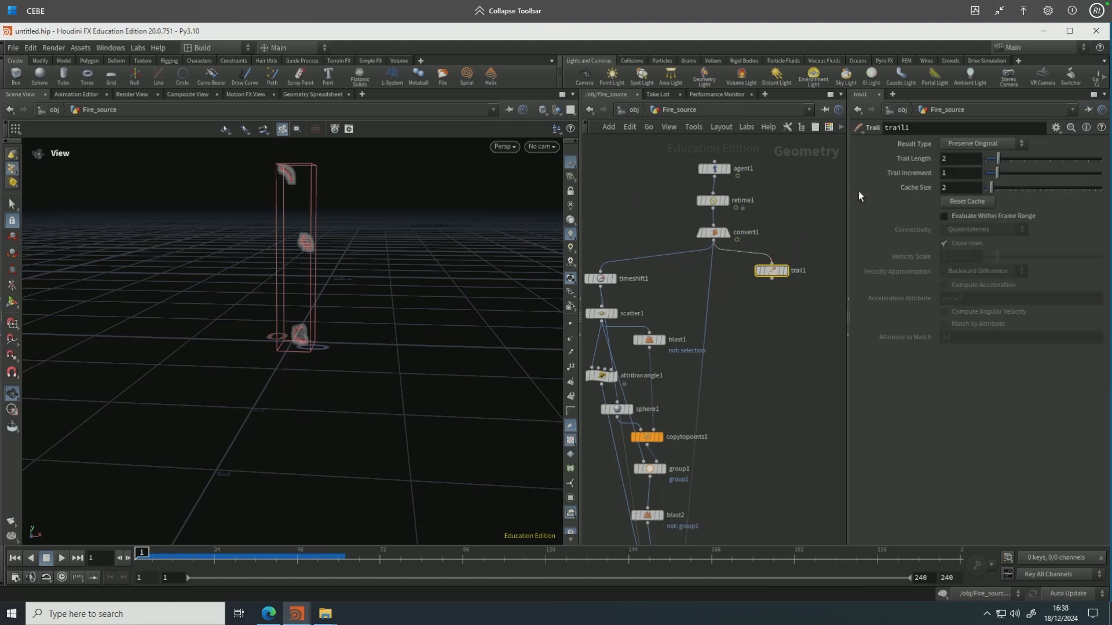
click(952, 144)
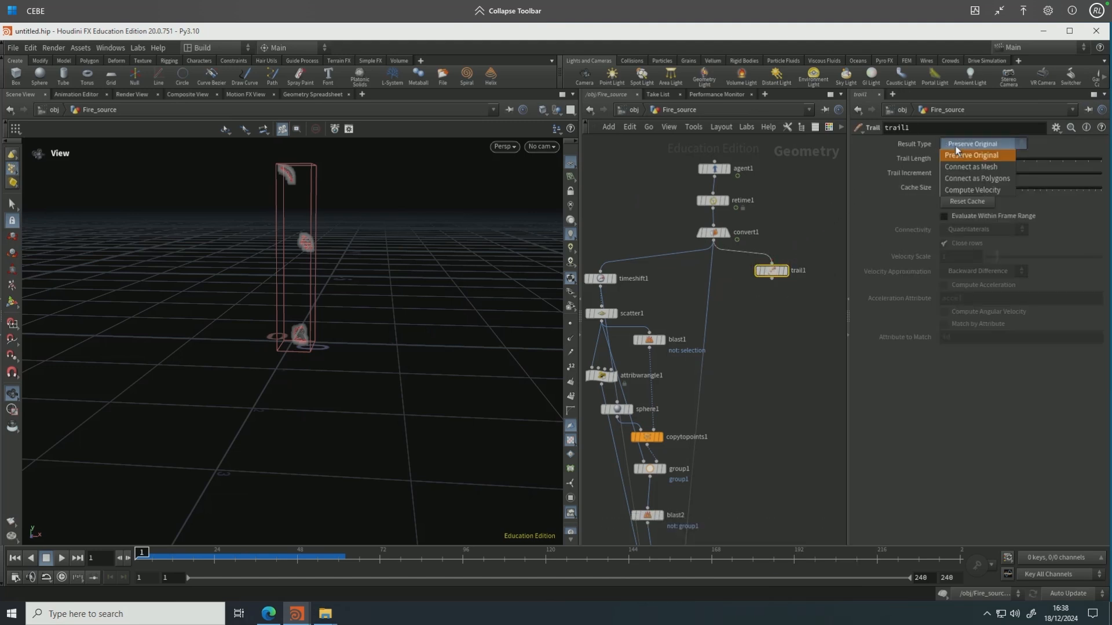
click(958, 190)
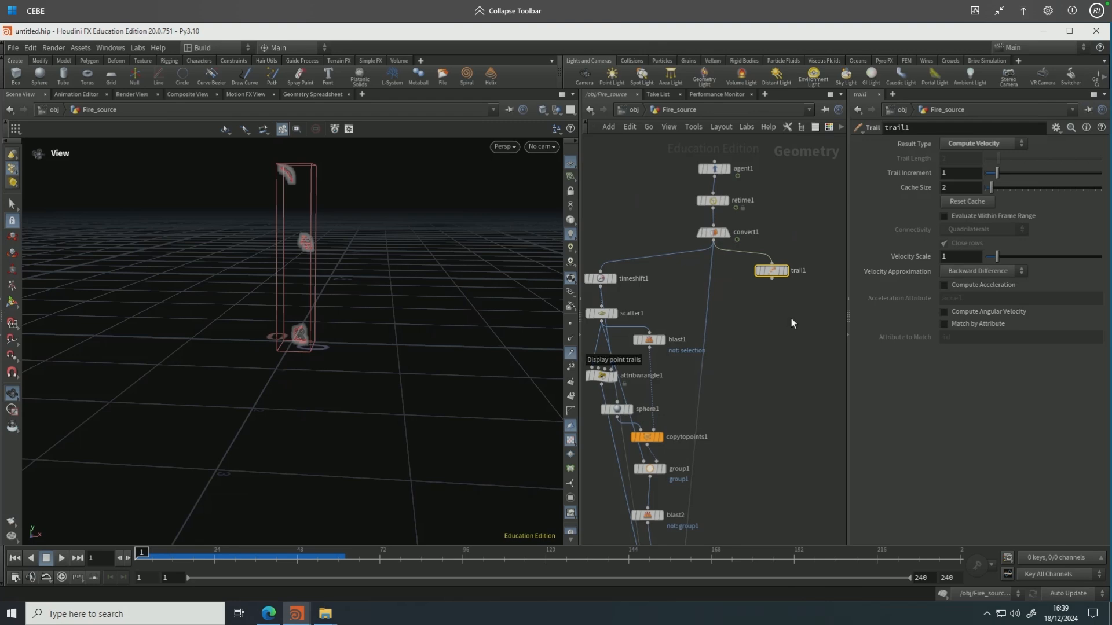
Add a VDB from Polygons node connected below the Trail node.
click(771, 279)
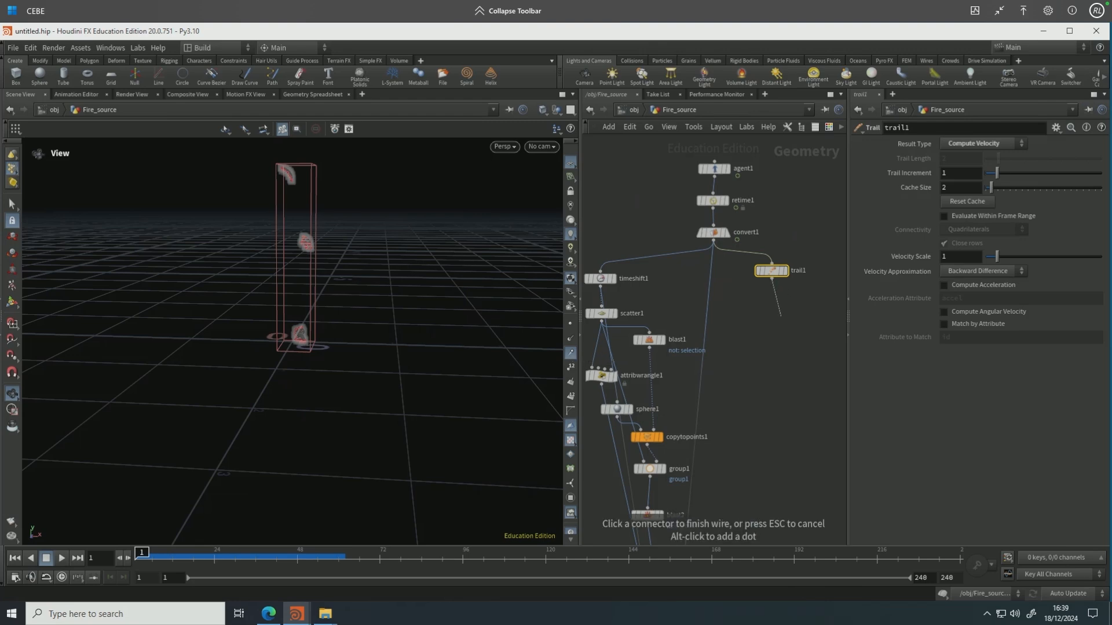
click(781, 317)
text(vdb from pol)
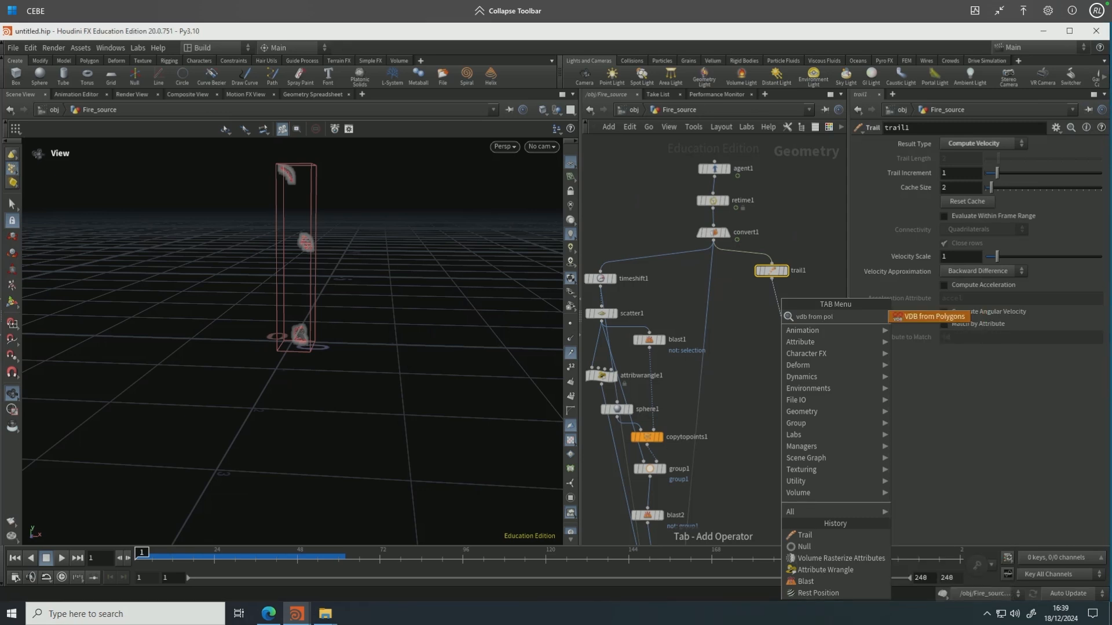
key(Return)
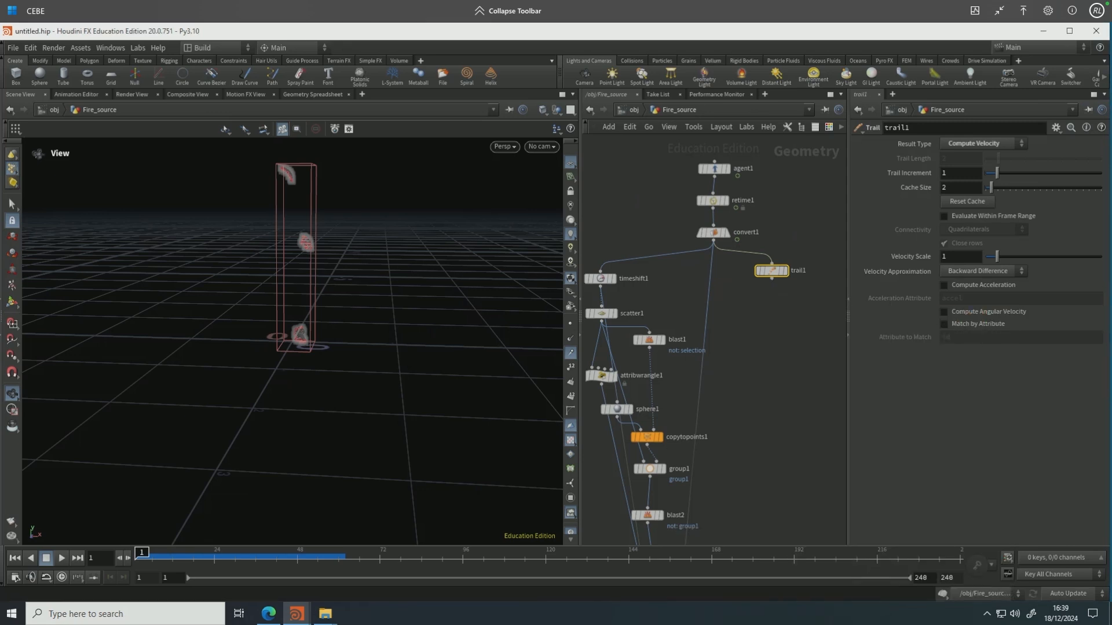
Display the Trail node, scrub the timeline to about frame 43 to examine the character's velocity trails, and return to frame 1.
click(786, 270)
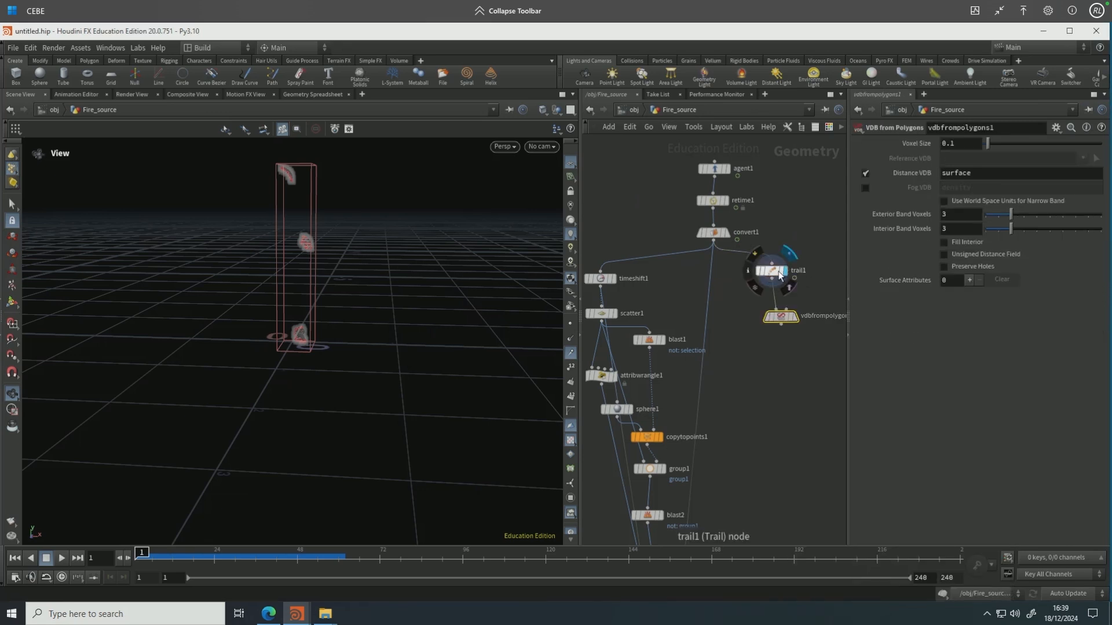
click(774, 274)
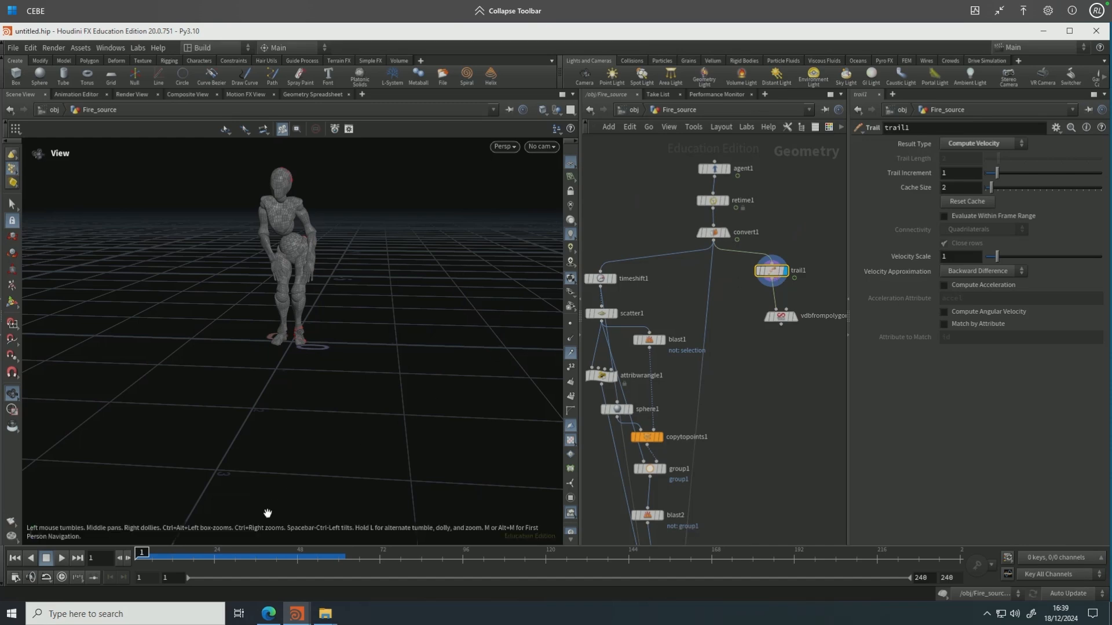
drag(167, 561, 283, 558)
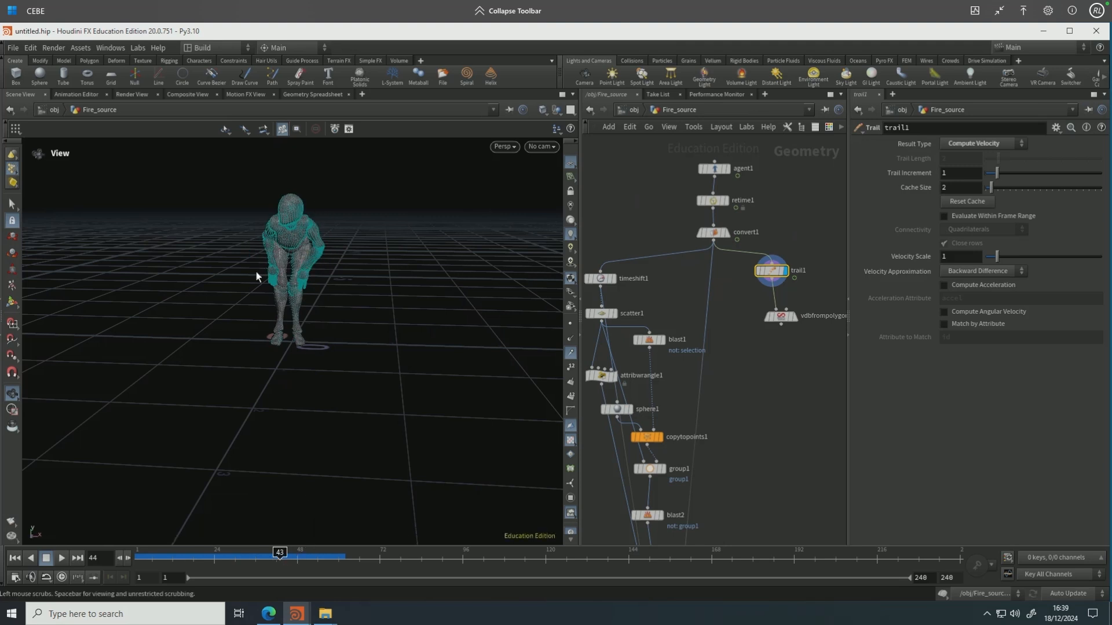
key(ctrl+Up)
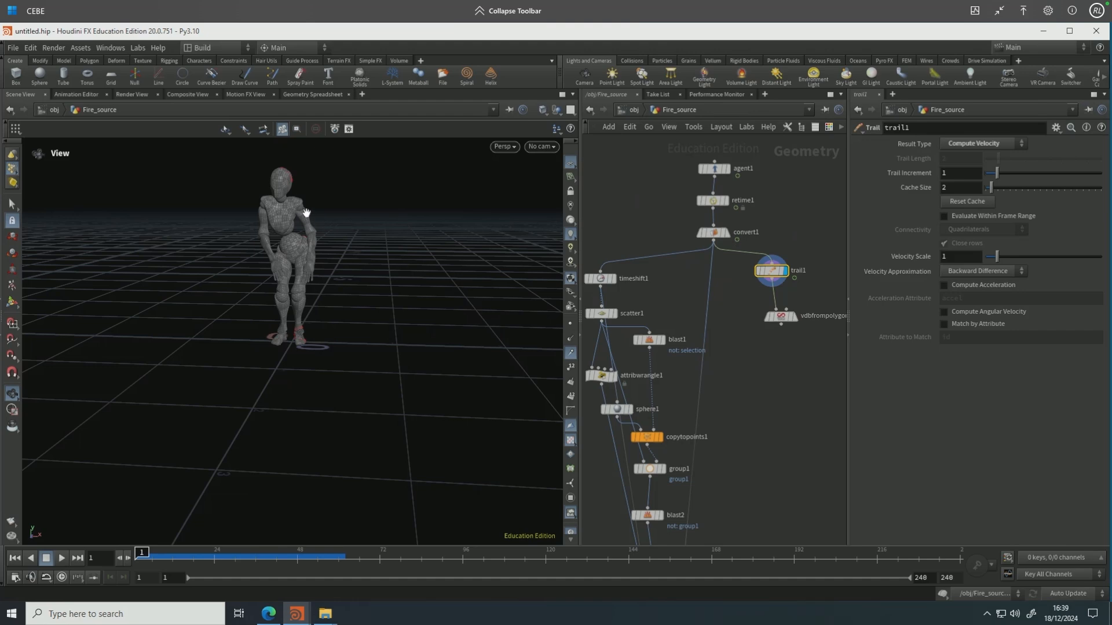
Display the VDB from Polygons node below the Trail node and set its Voxel Size to 0.0015.
mouse_move(789, 320)
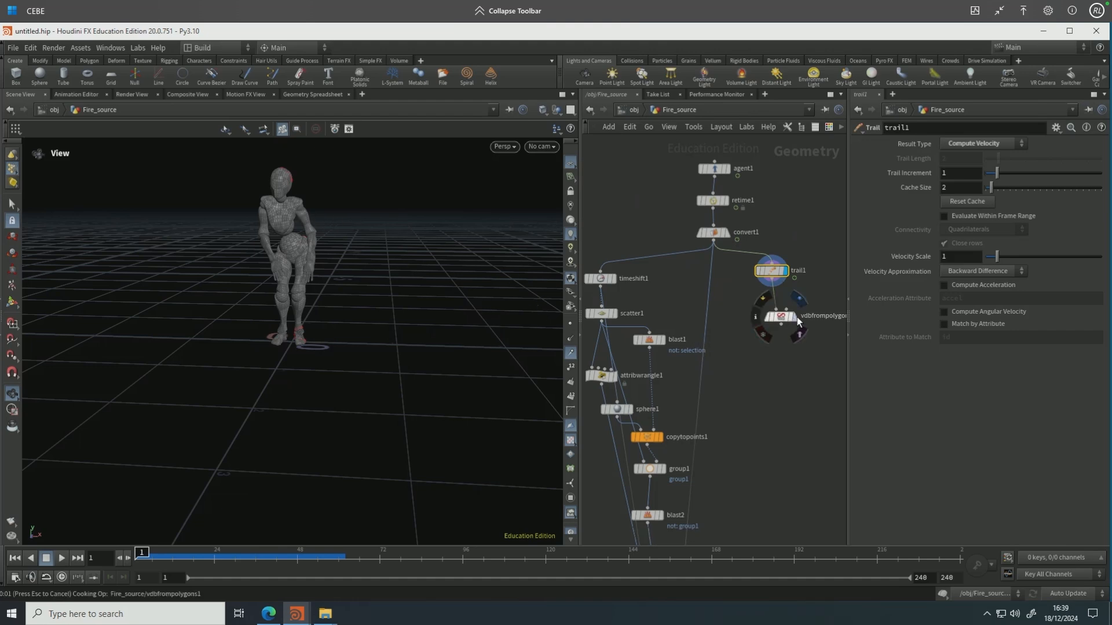
click(796, 319)
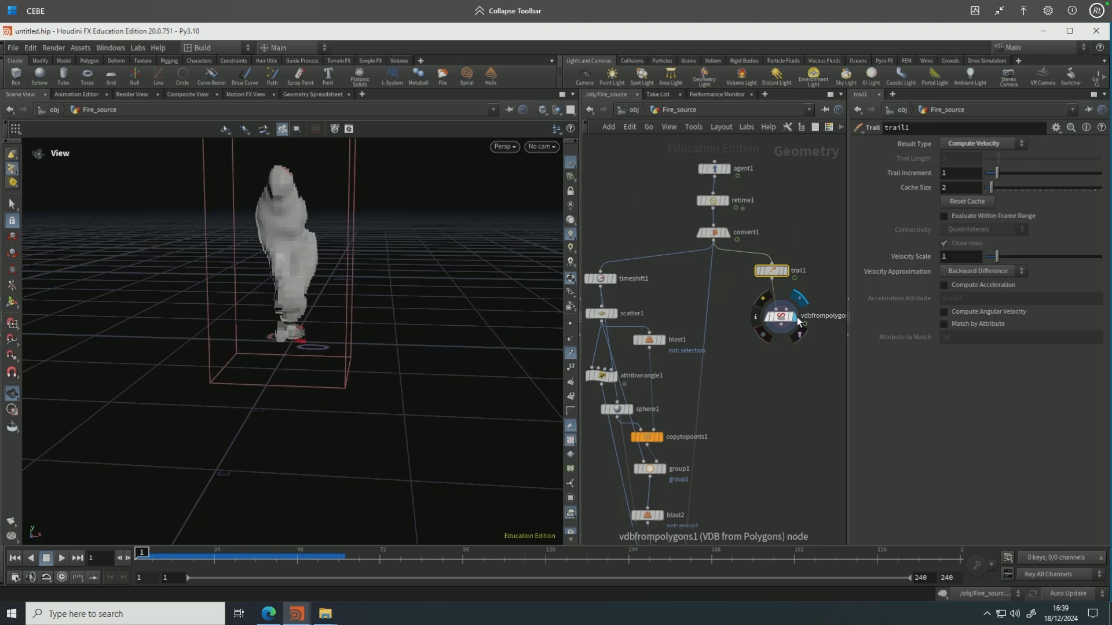
click(782, 317)
click(964, 144)
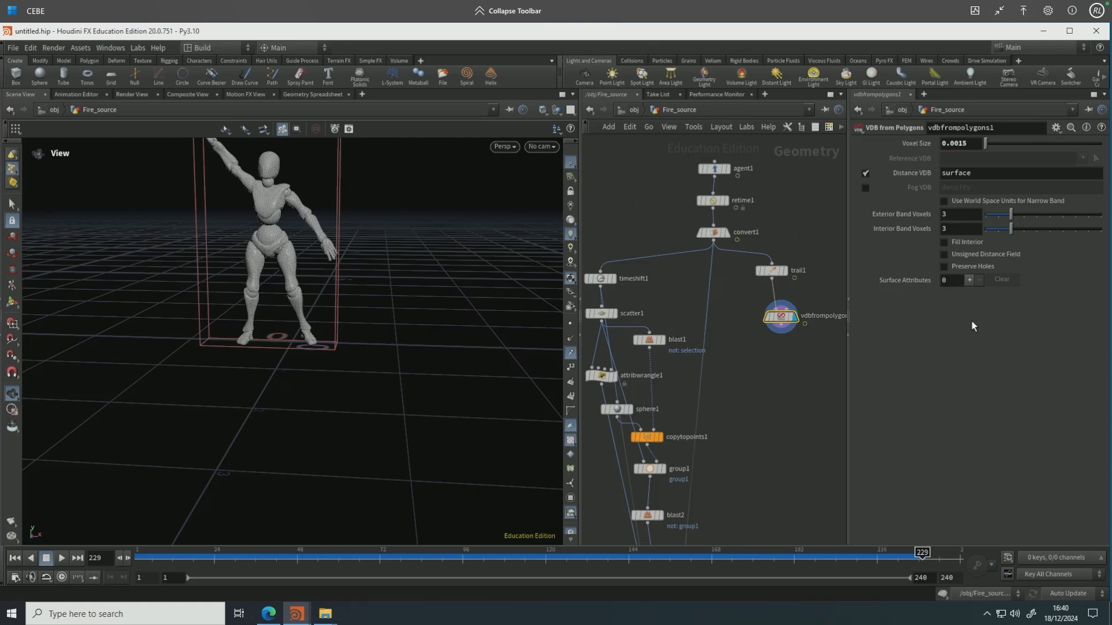
Add a surface attribute to the VDB from Polygons node using point.v with Vector Type Displacement/Velocity/Acceleration.
click(969, 280)
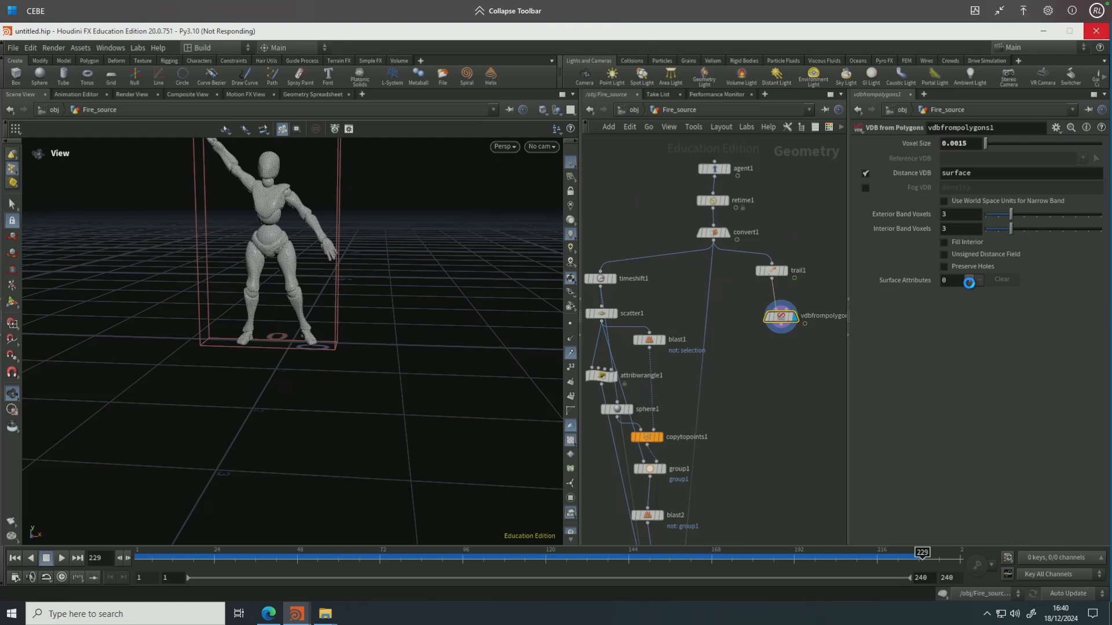
click(1088, 297)
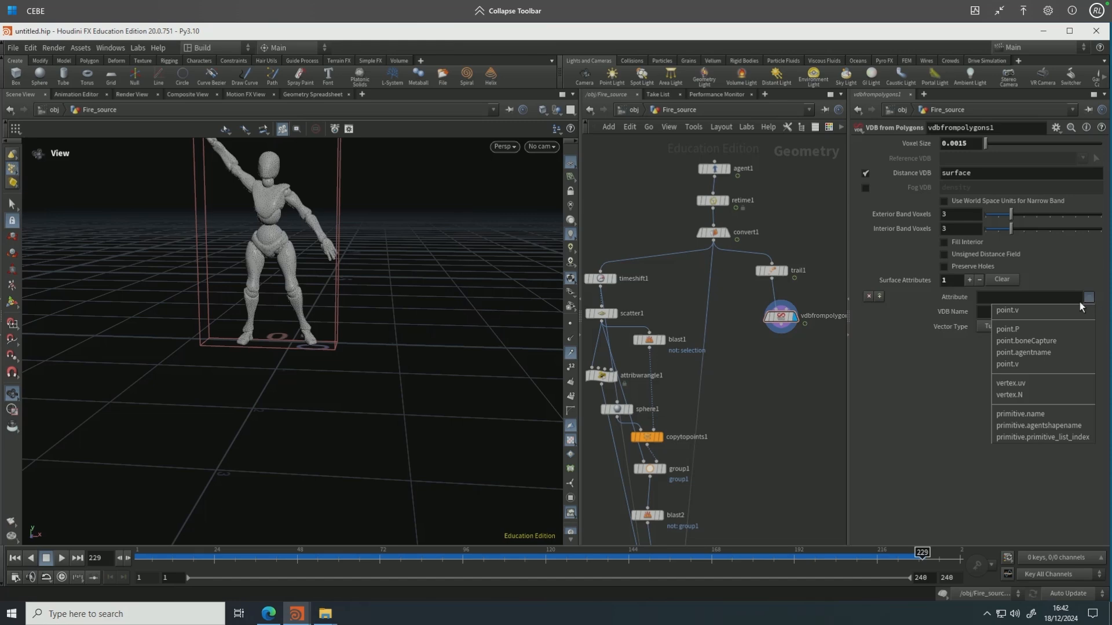
click(1051, 365)
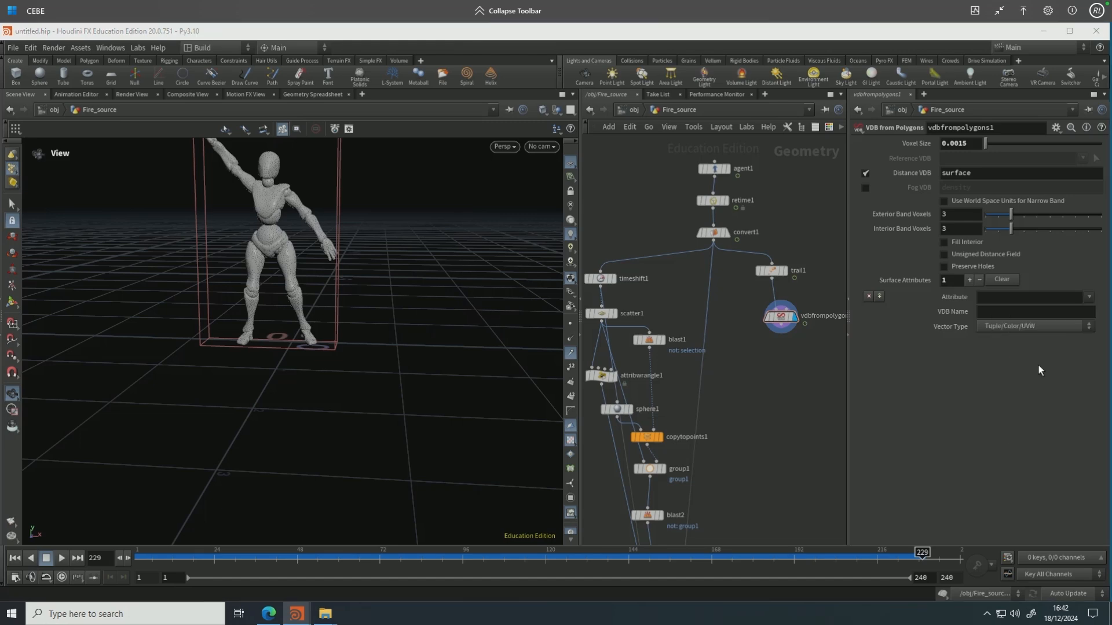
click(1034, 326)
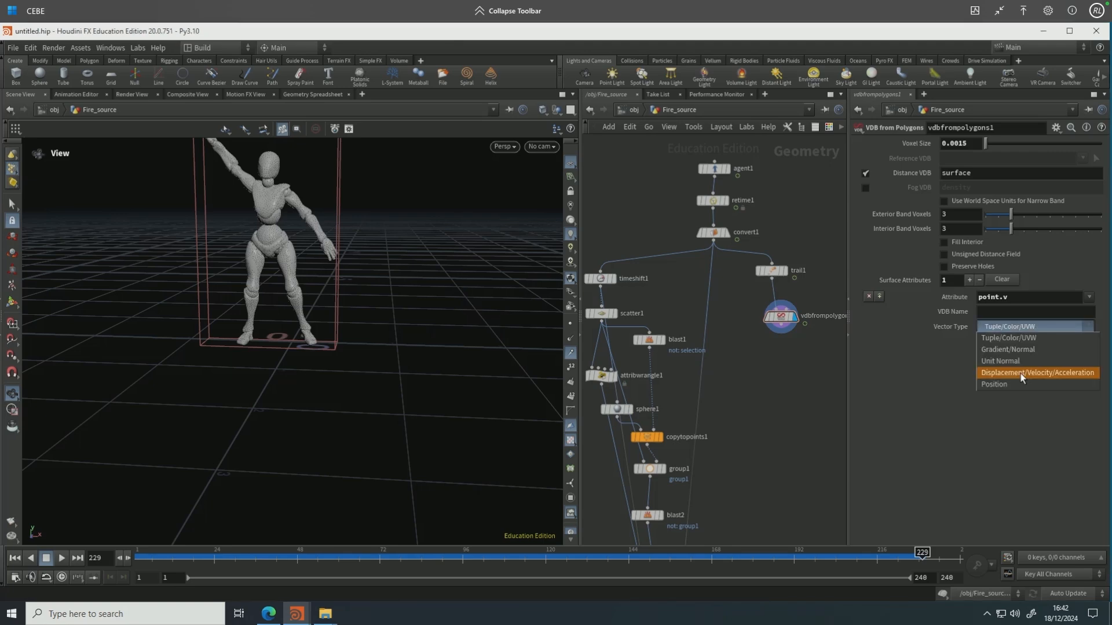
click(1021, 373)
Add a File Cache node connected below the VDB from Polygons node.
click(781, 332)
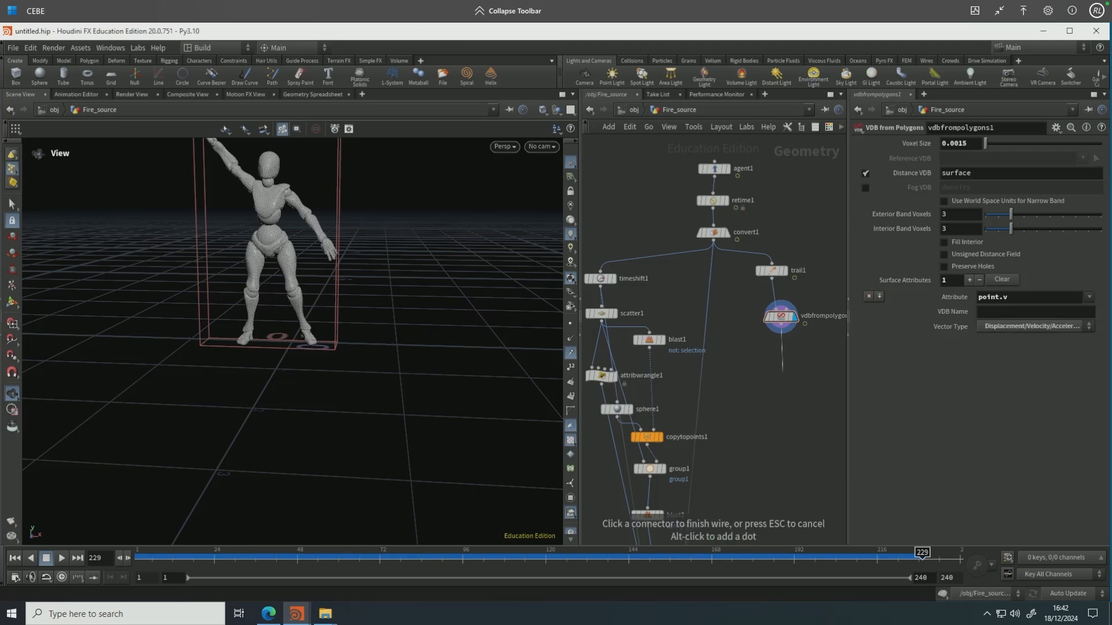
key(Tab)
text(file cache)
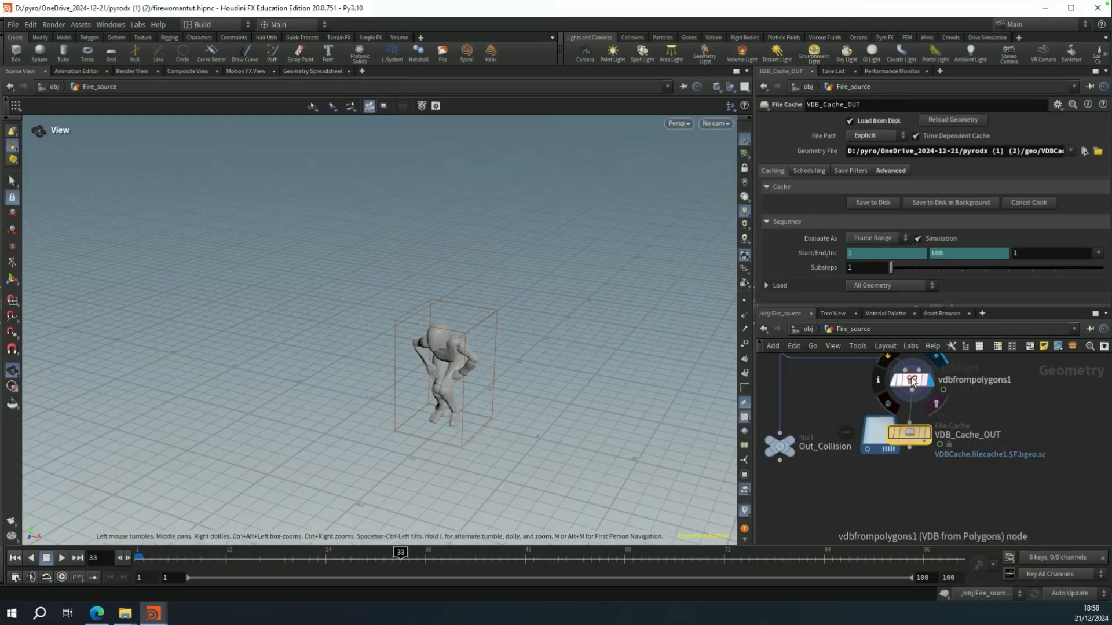
Review the VDB from Polygons node's voxel size and surface attribute settings, including the available attributes.
click(912, 383)
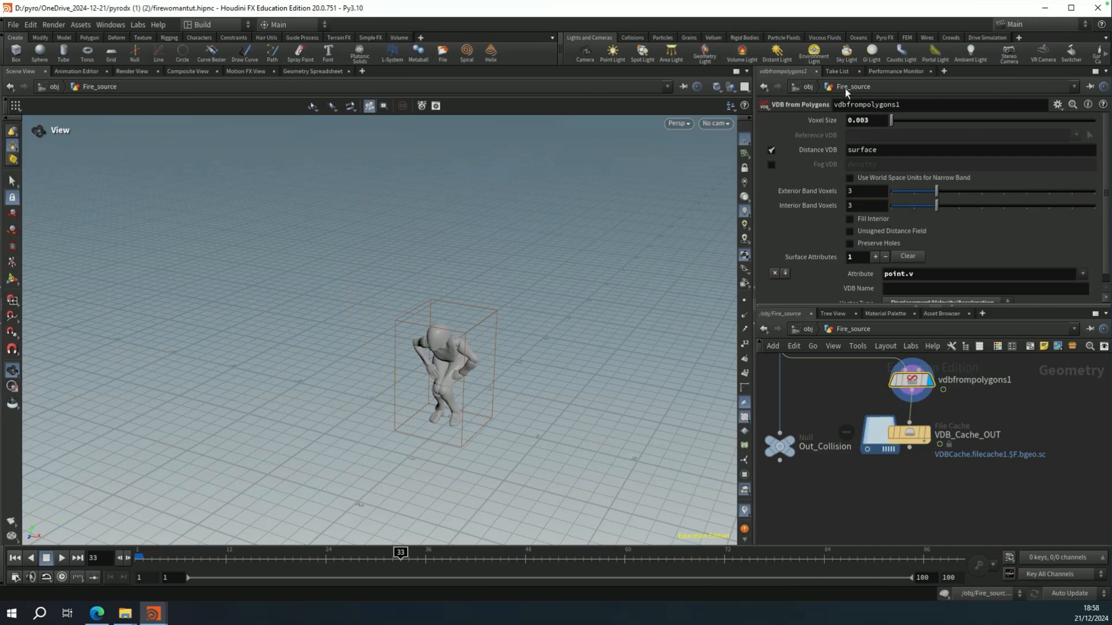
scroll(821, 228, down, 1)
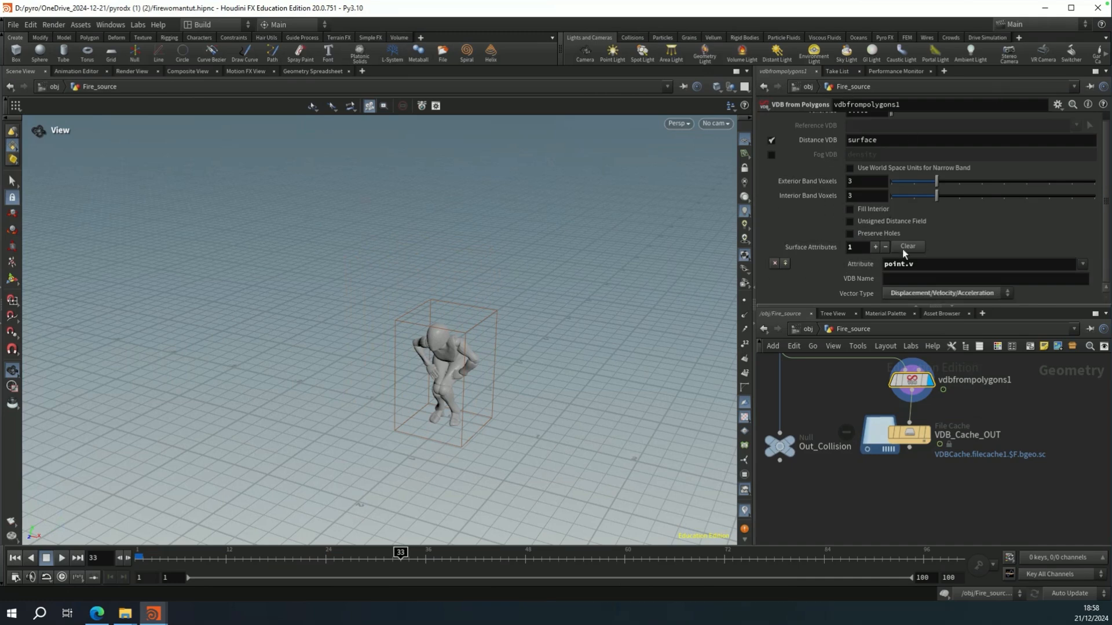
click(1081, 264)
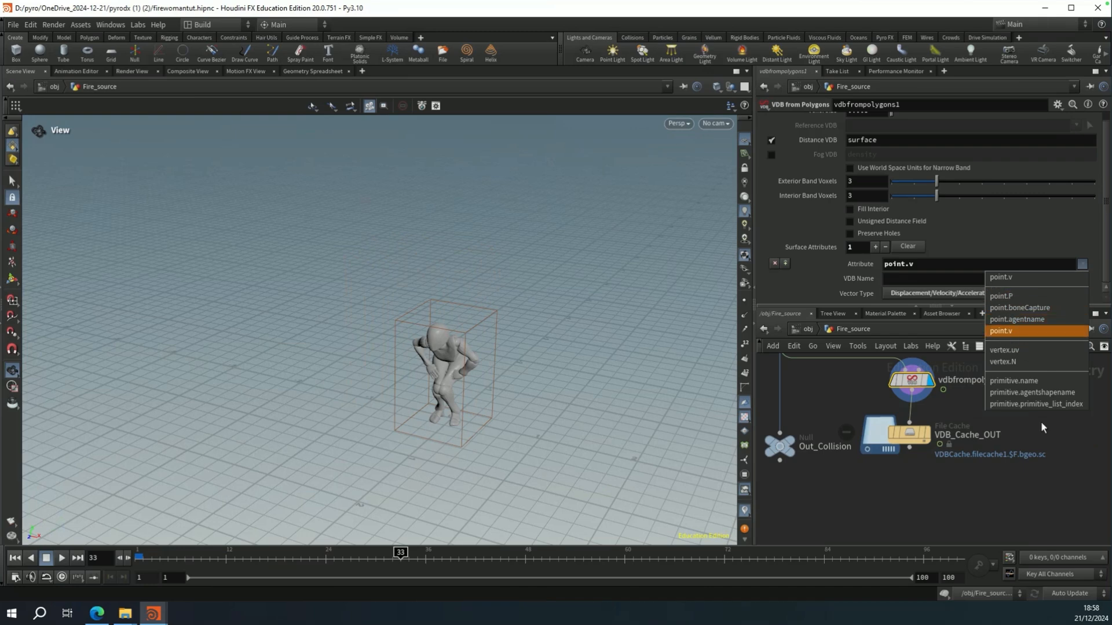
click(1038, 484)
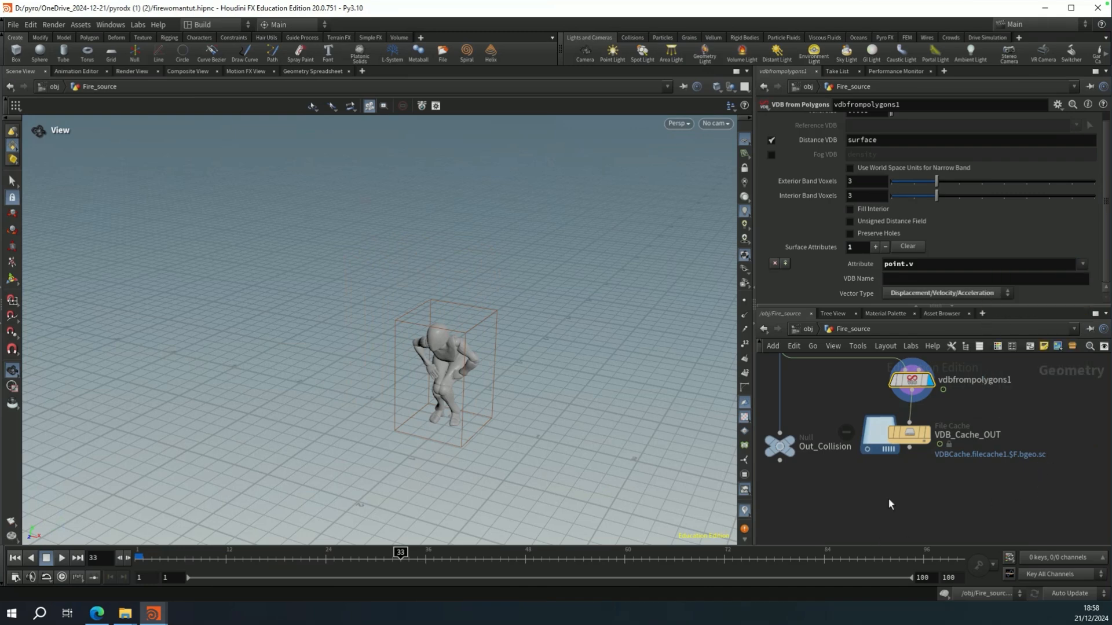
Display the VDB_Cache_OUT file cache and add a Null node below it named OUT_VDB_COLLISION.
click(908, 437)
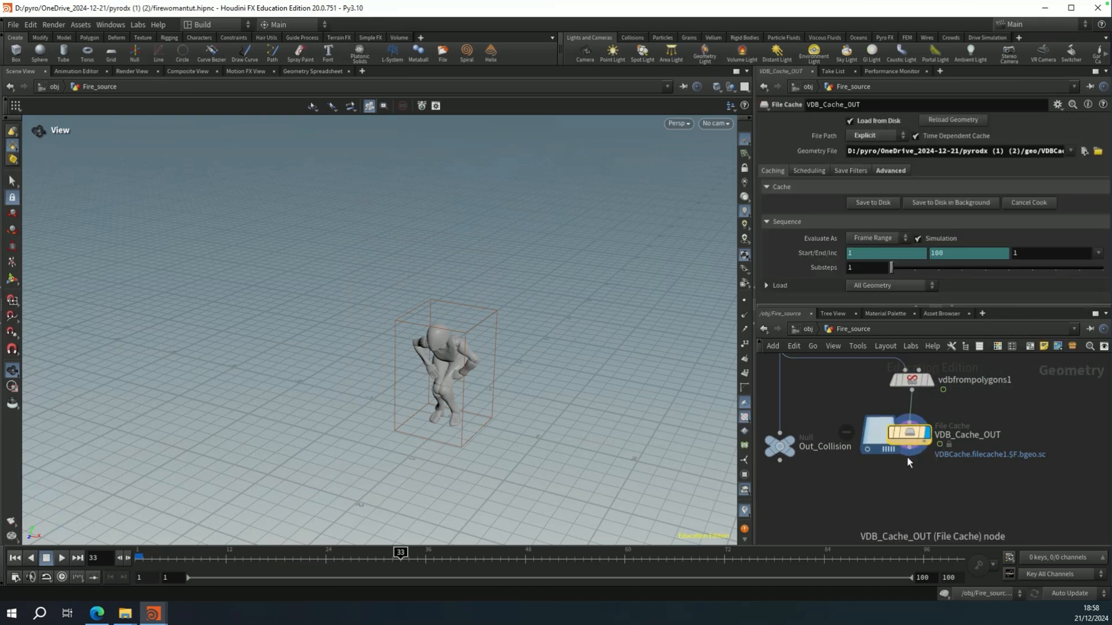
click(909, 509)
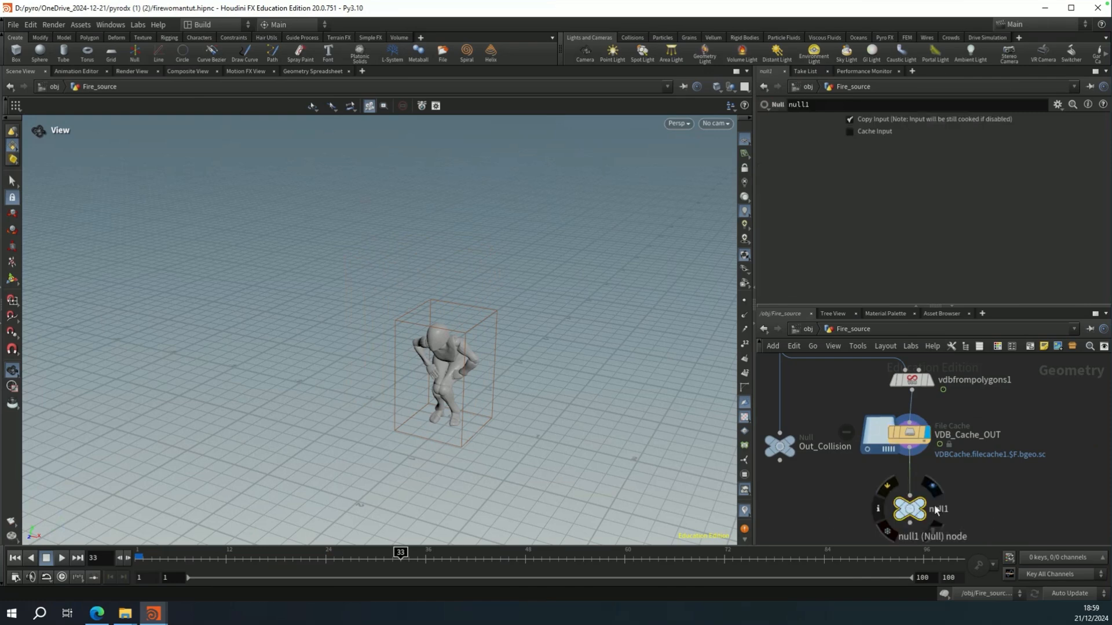
double_click(933, 509)
text(OUT_)
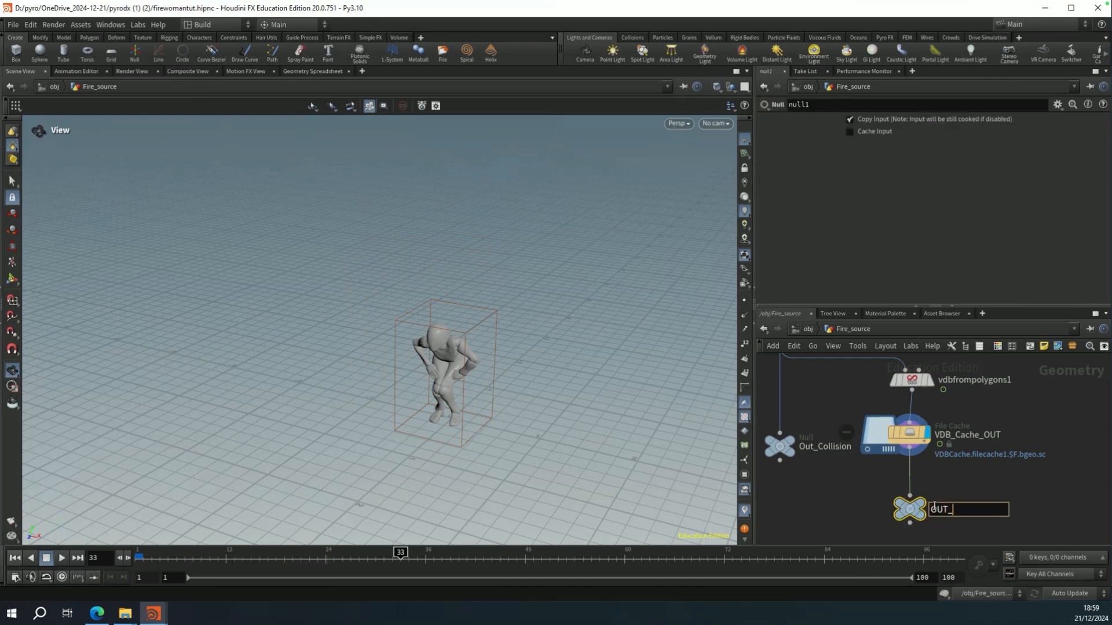
text(VDB_COLLISION)
key(Return)
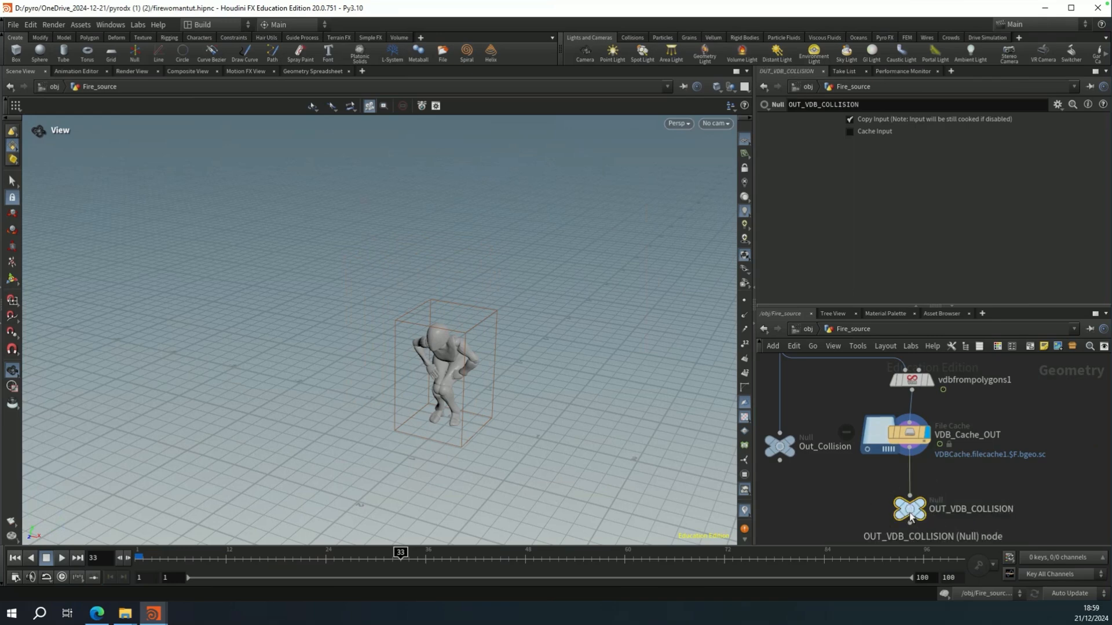
alt+drag(909, 513, 826, 513)
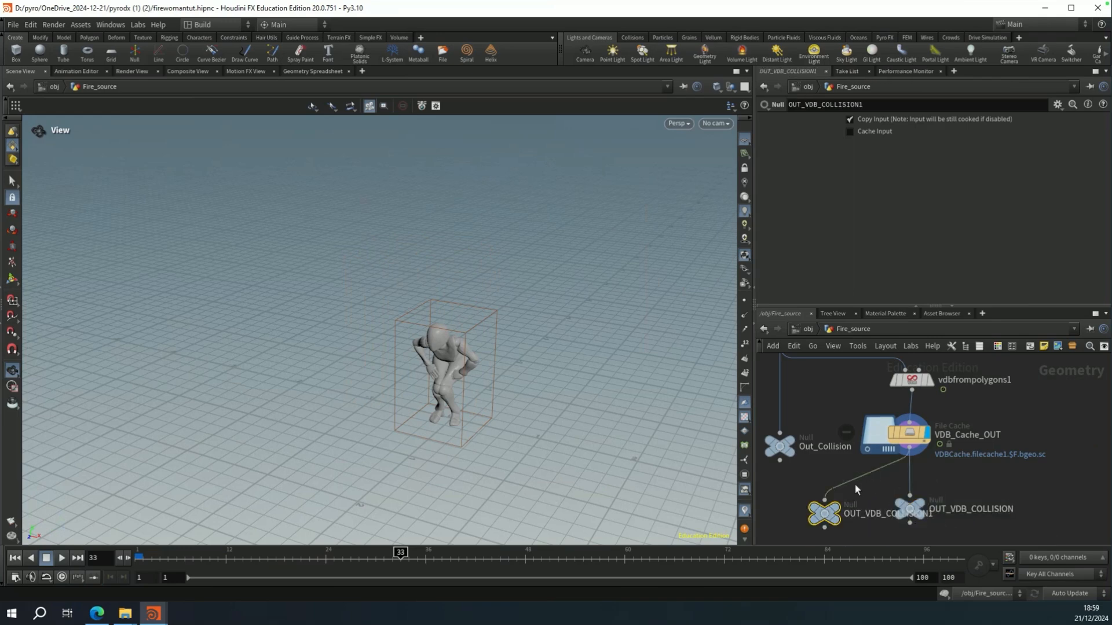
click(825, 493)
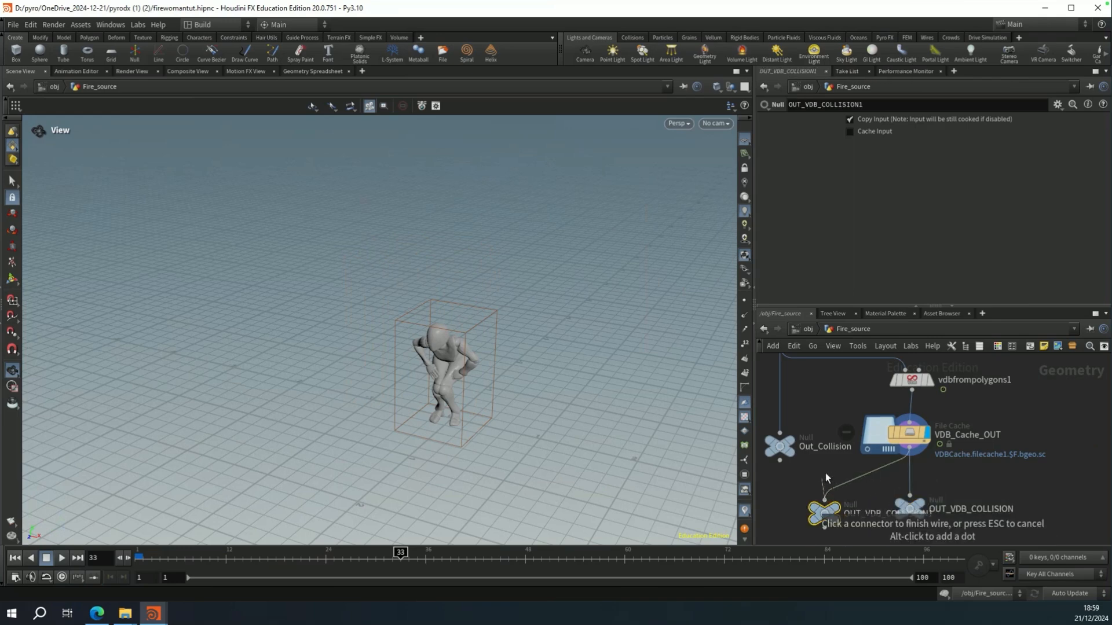
click(825, 474)
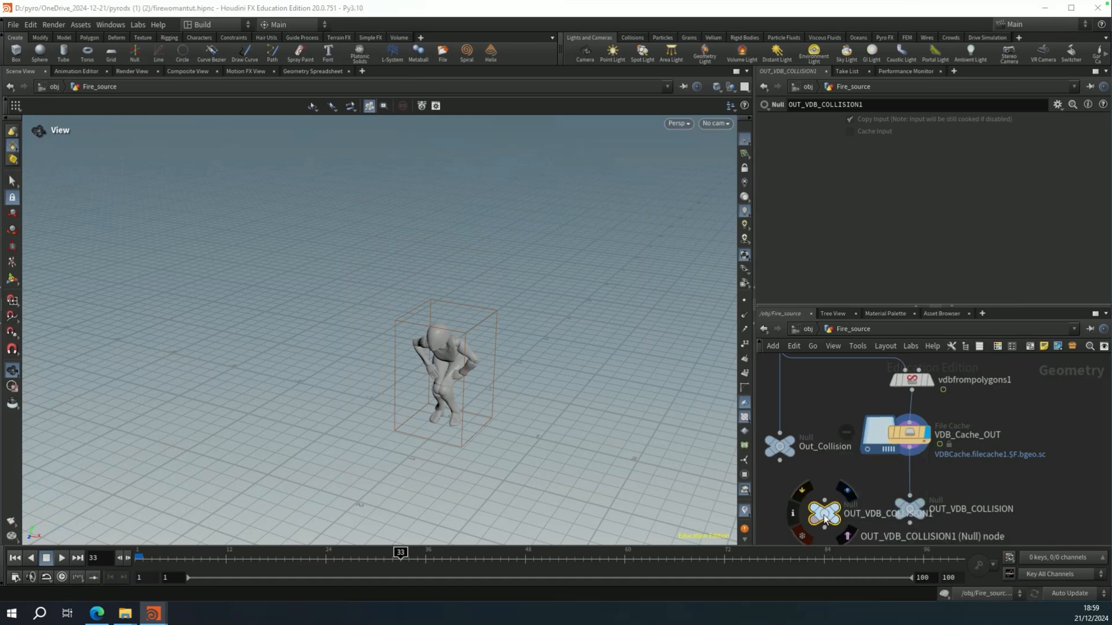
right_click(823, 516)
mouse_move(864, 455)
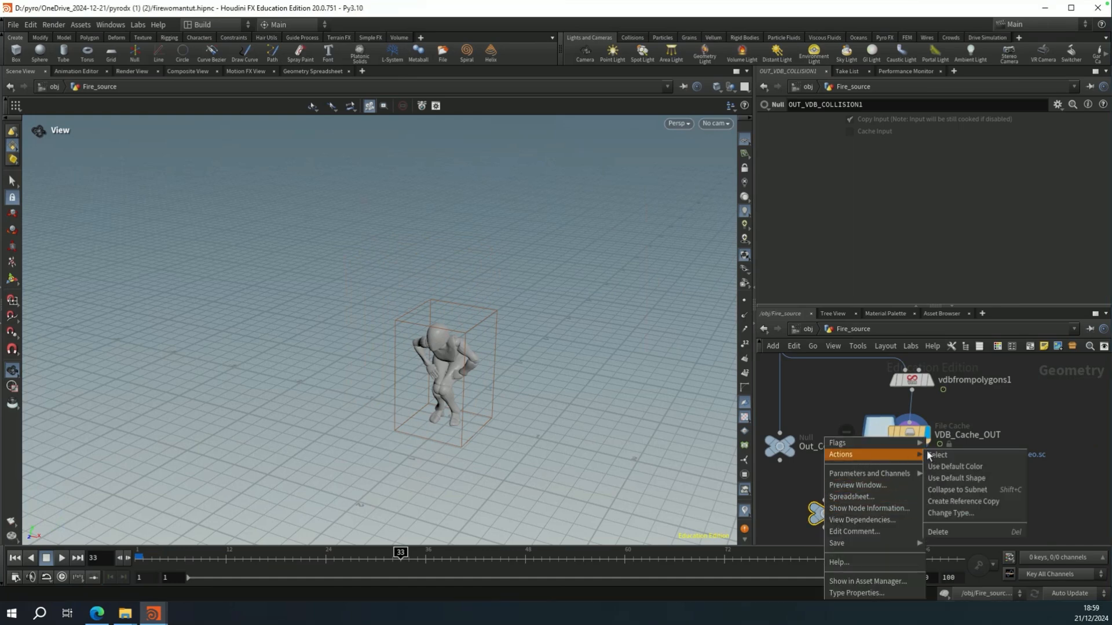
click(938, 532)
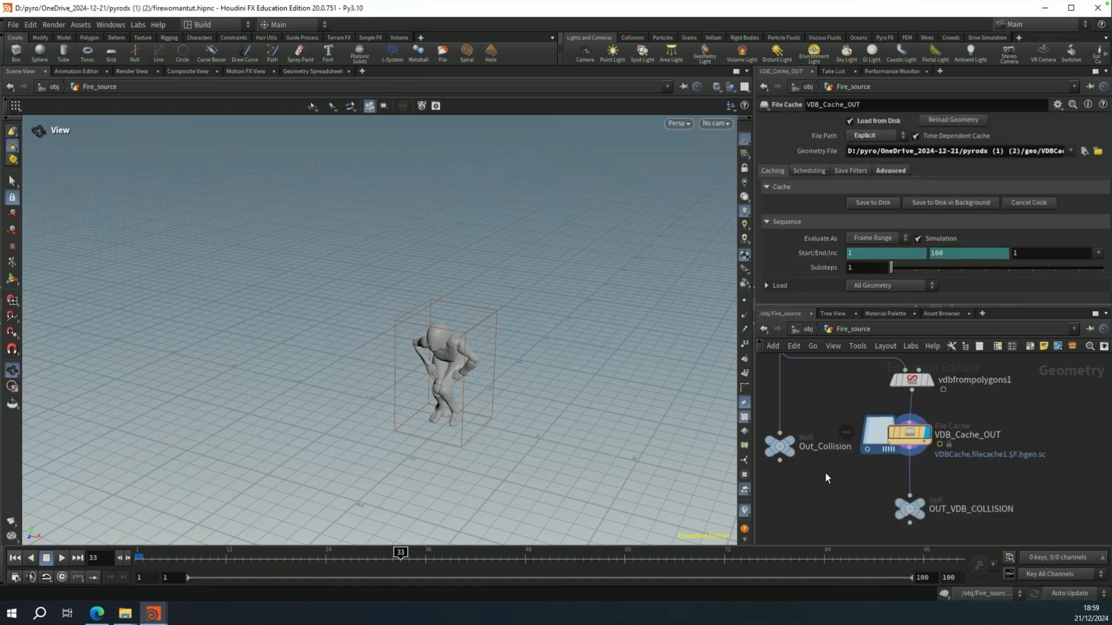
Add a DOP Network node in the empty space below the OUT_VDB_COLLISION null and go inside it.
middle_drag(825, 473, 846, 502)
mouse_move(823, 491)
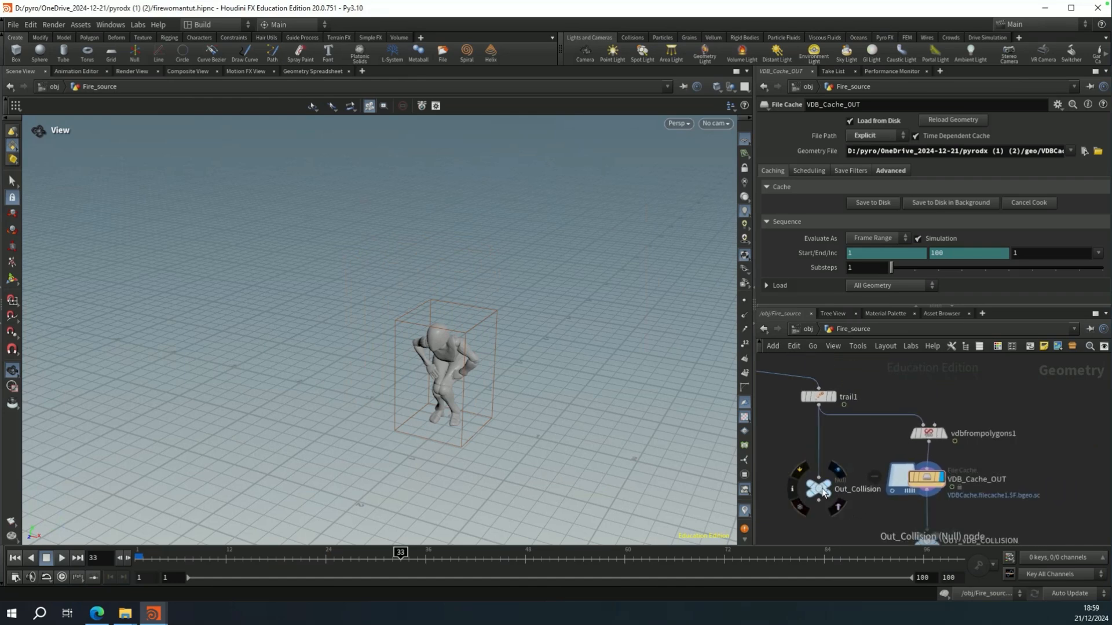
click(817, 488)
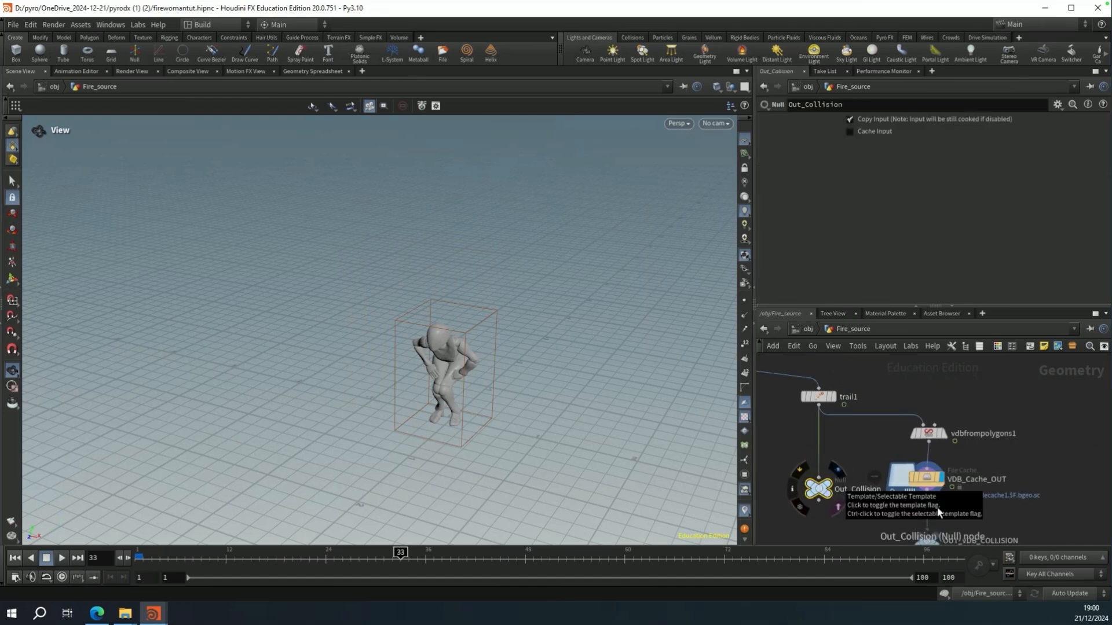
scroll(958, 479, down, 3)
click(936, 512)
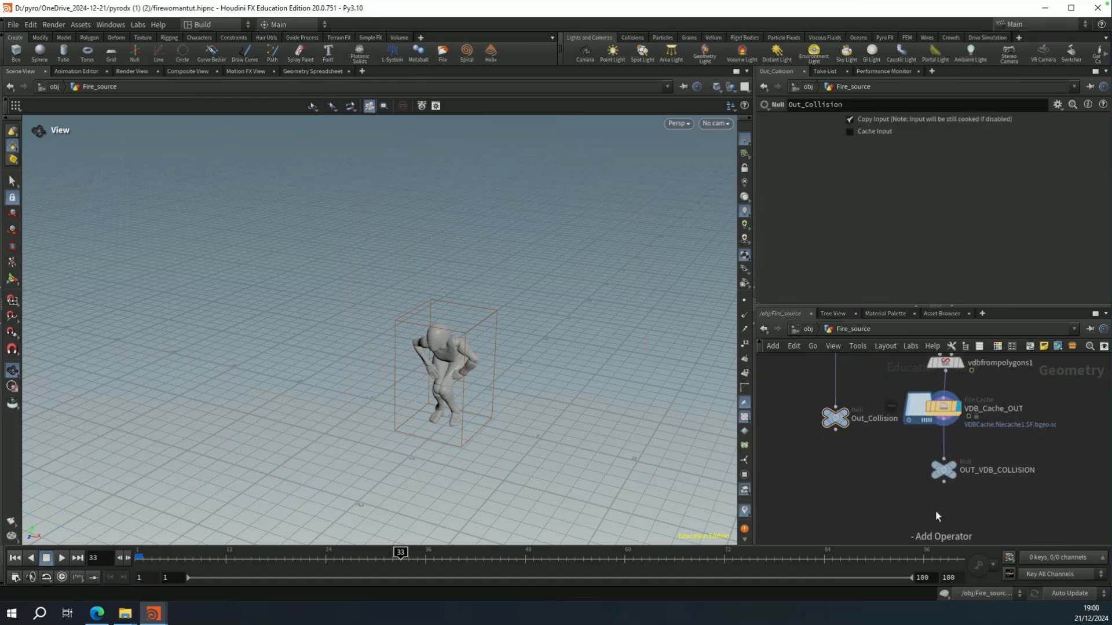
key(Tab)
key(Return)
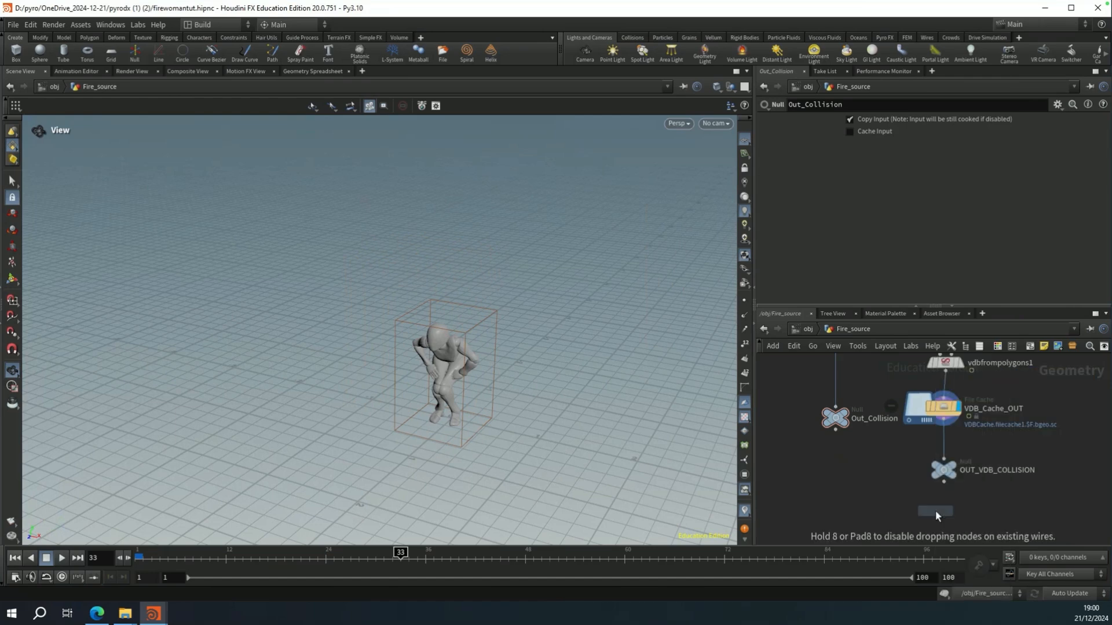
click(935, 513)
double_click(936, 510)
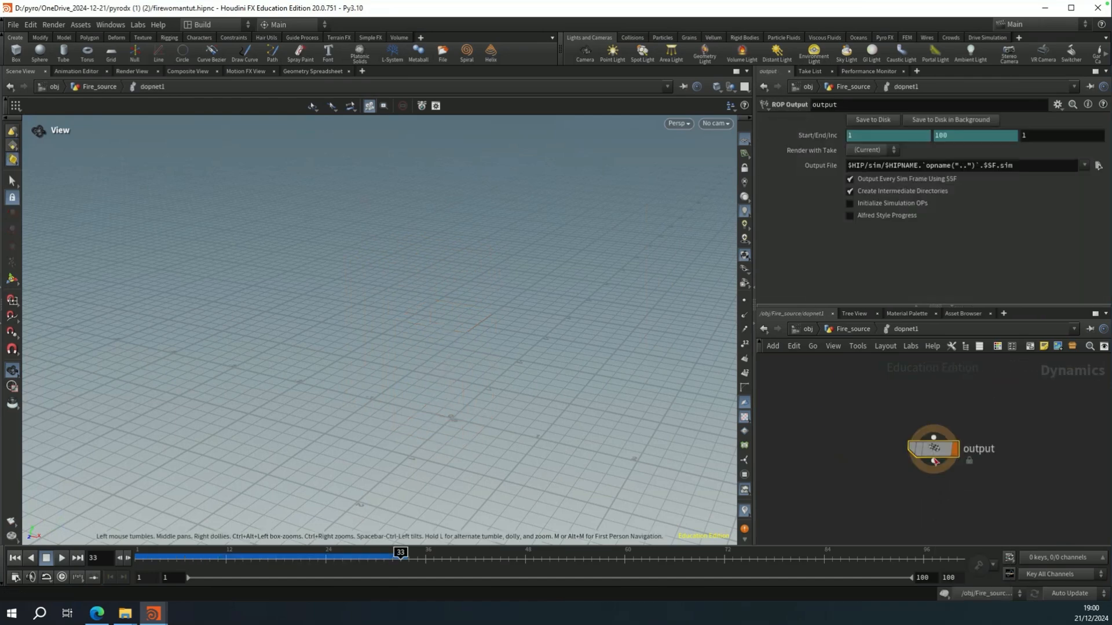
Add a Pyro Solver (Sparse) node above the output node and wire it into the output.
middle_drag(942, 410, 947, 477)
key(Tab)
text(pyro)
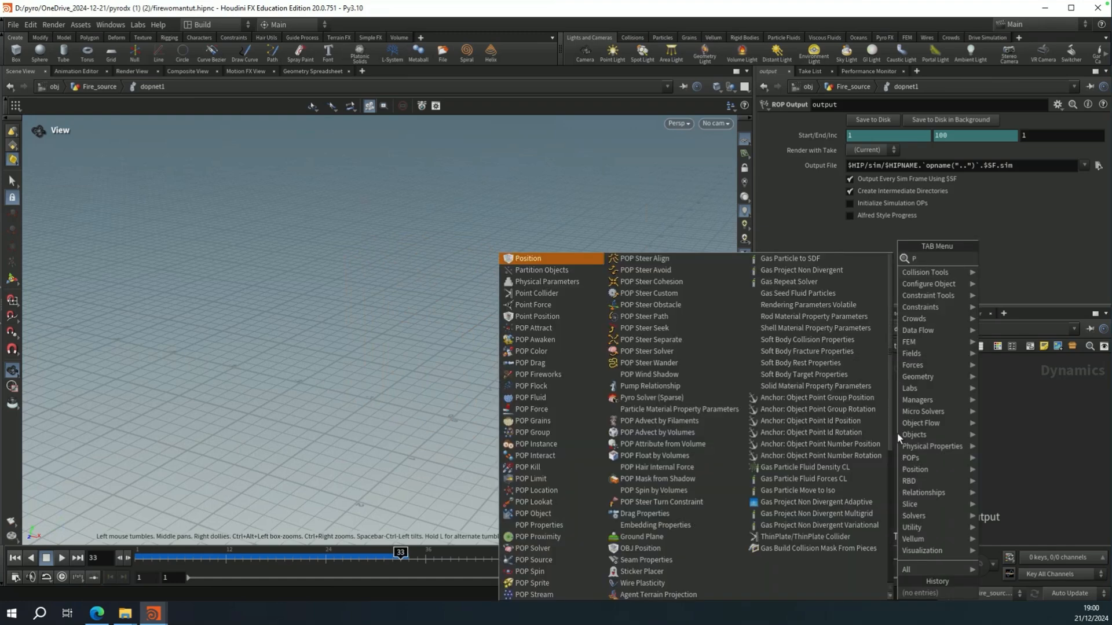
key(Down)
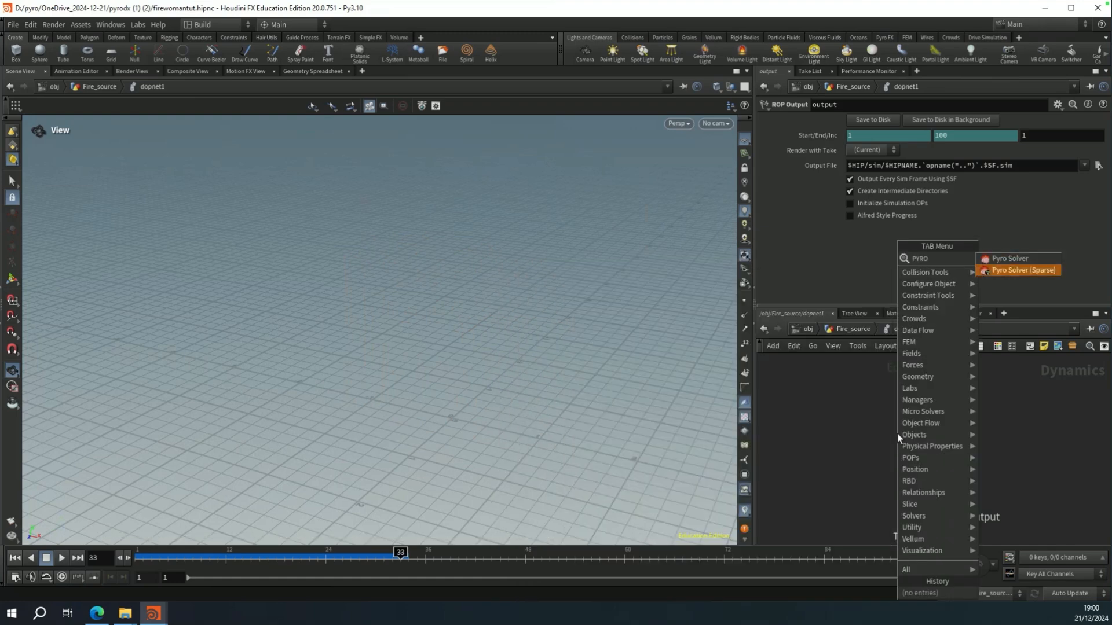
key(Return)
click(898, 433)
click(896, 446)
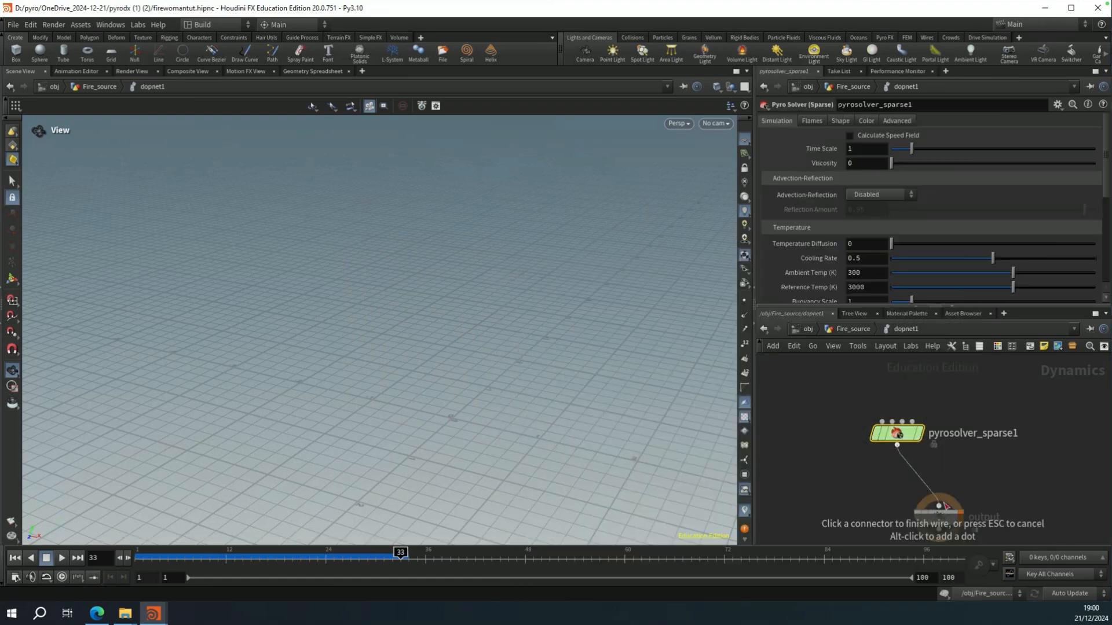
click(947, 514)
Add a Smoke Object (Sparse) node and wire it into the pyro solver's first input.
key(Tab)
text(smok)
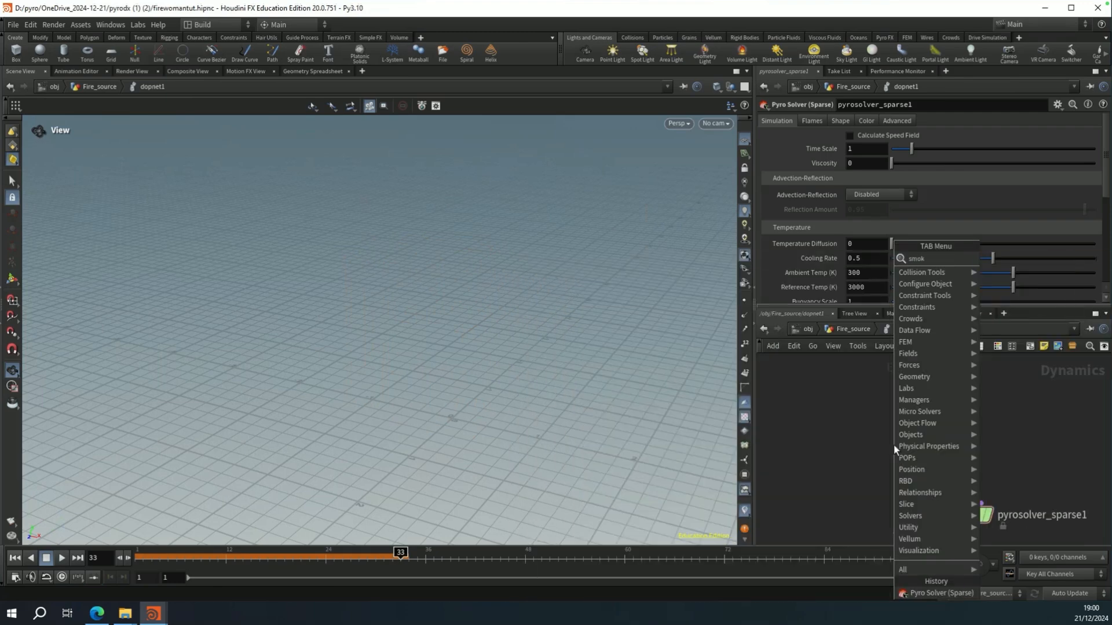
text(e object sp)
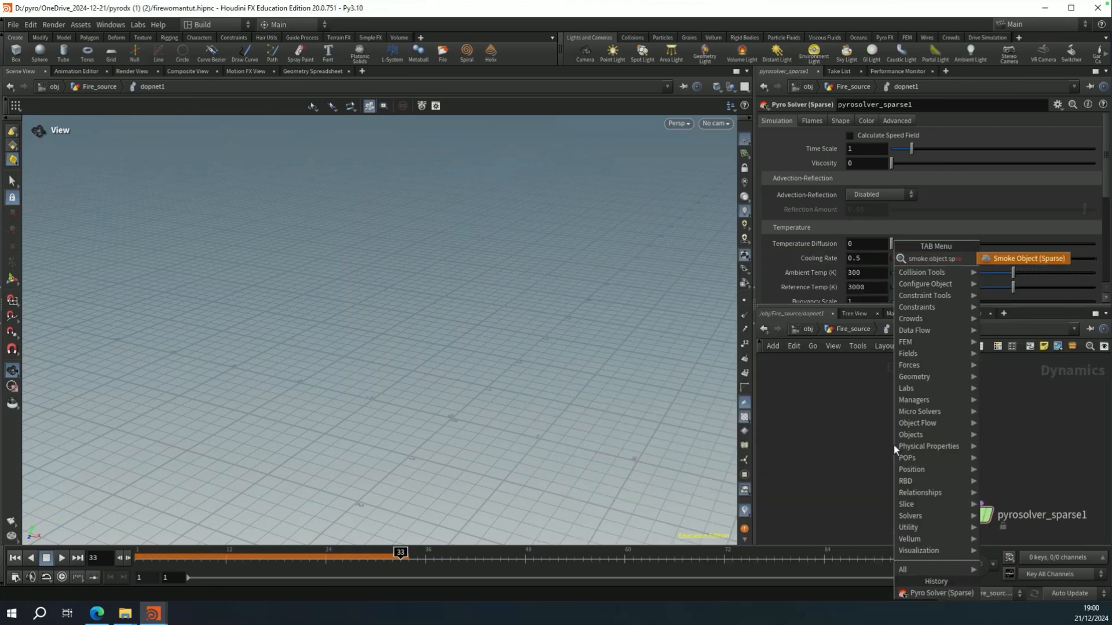
key(Return)
click(894, 446)
click(894, 457)
click(951, 503)
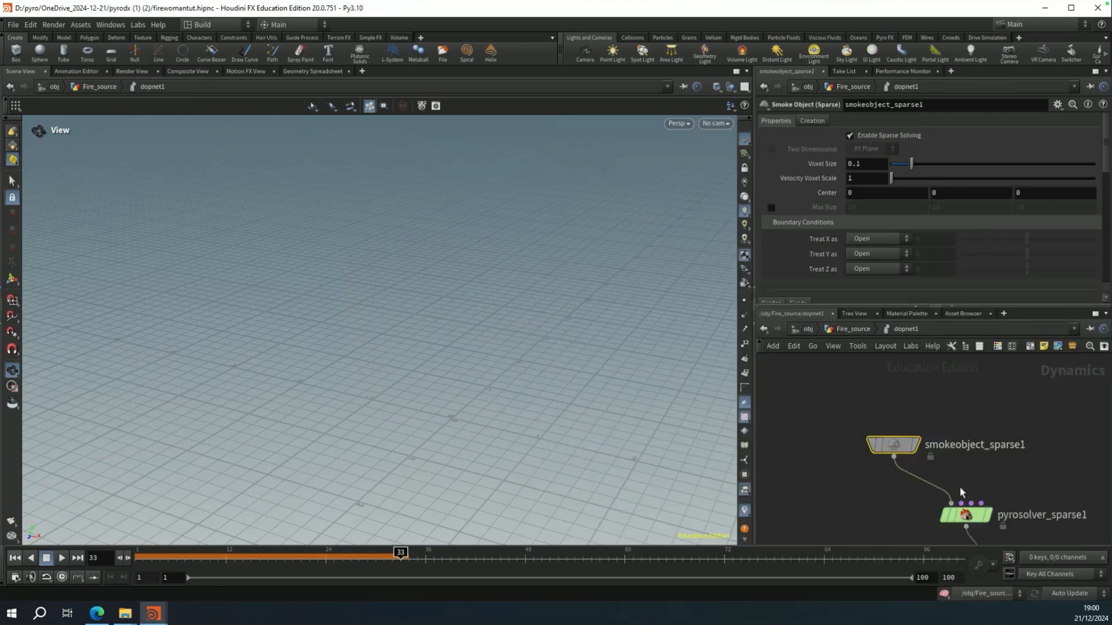
Add a Volume Source node above the sparse pyro solver and wire it into the solver's third input.
click(973, 502)
key(Tab)
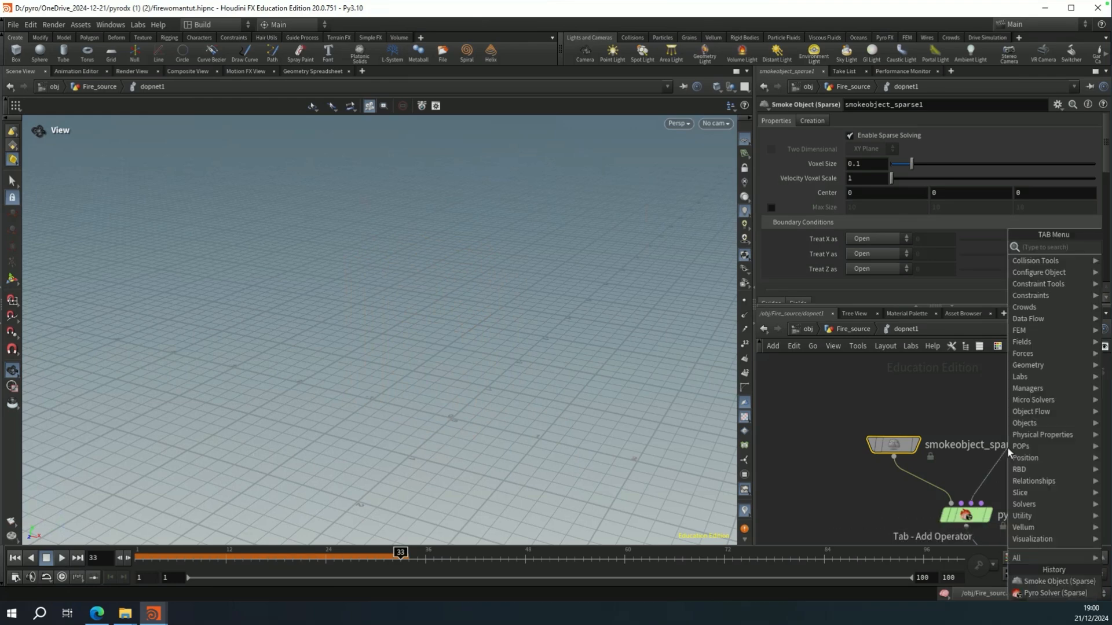
text(volume source)
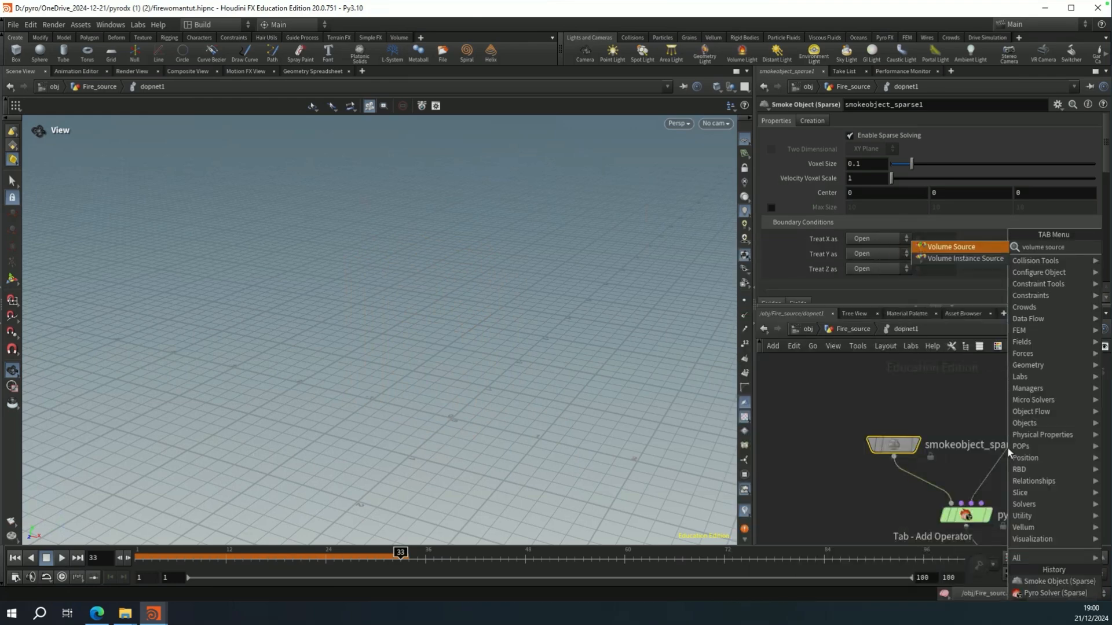
key(Return)
click(1006, 447)
mouse_move(1006, 447)
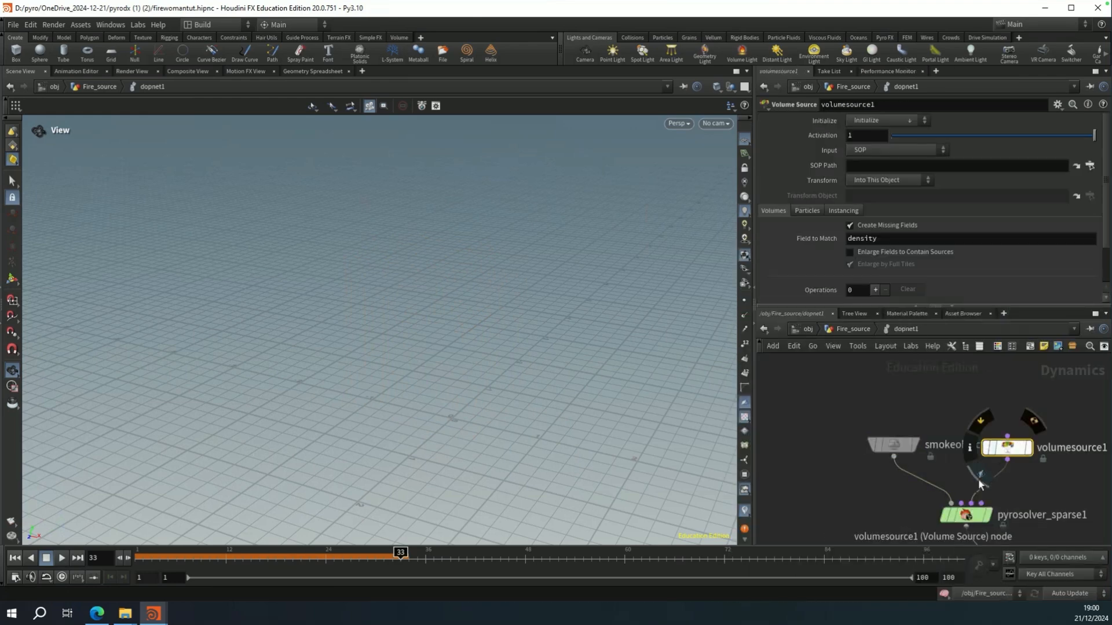
Set the volume source's SOP path to the source_out null inside Fire_source.
click(1090, 166)
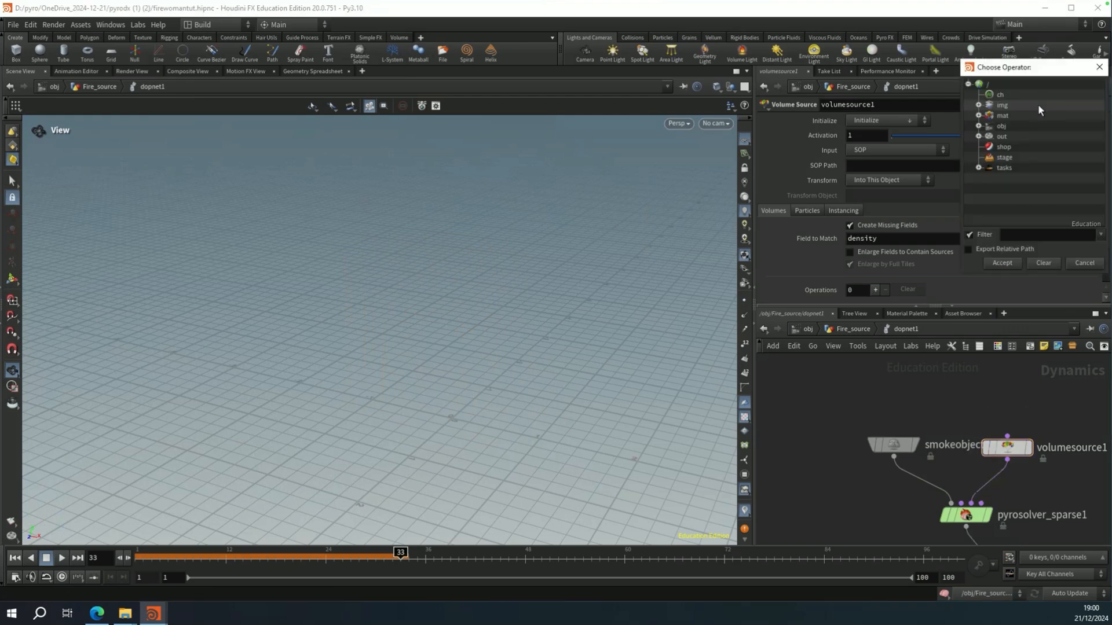
scroll(1040, 111, down, 5)
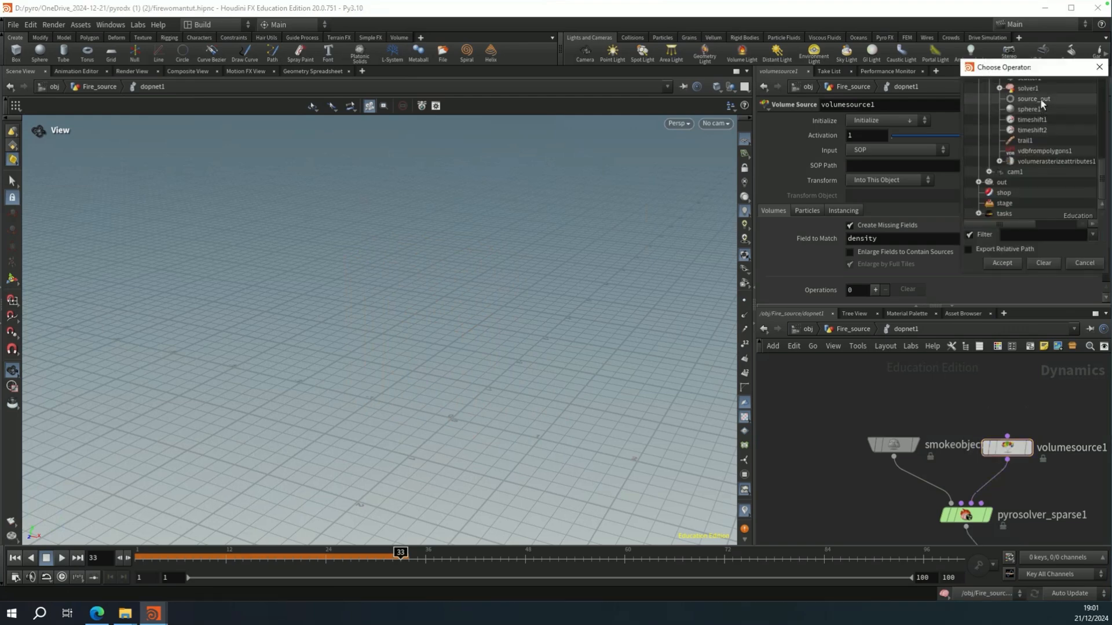
click(1040, 98)
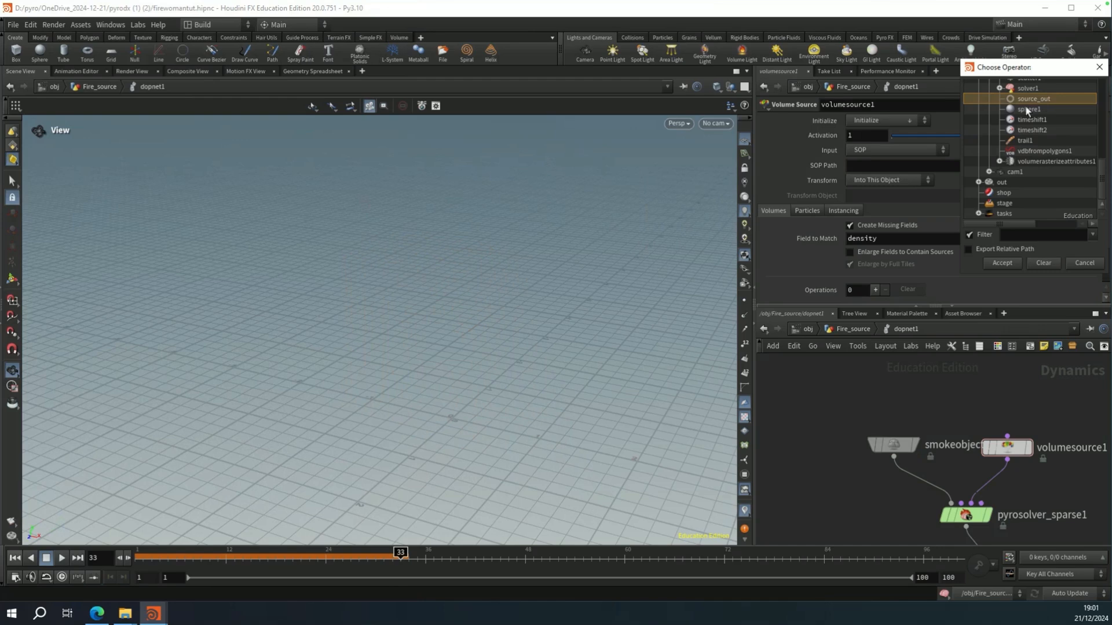
click(1000, 263)
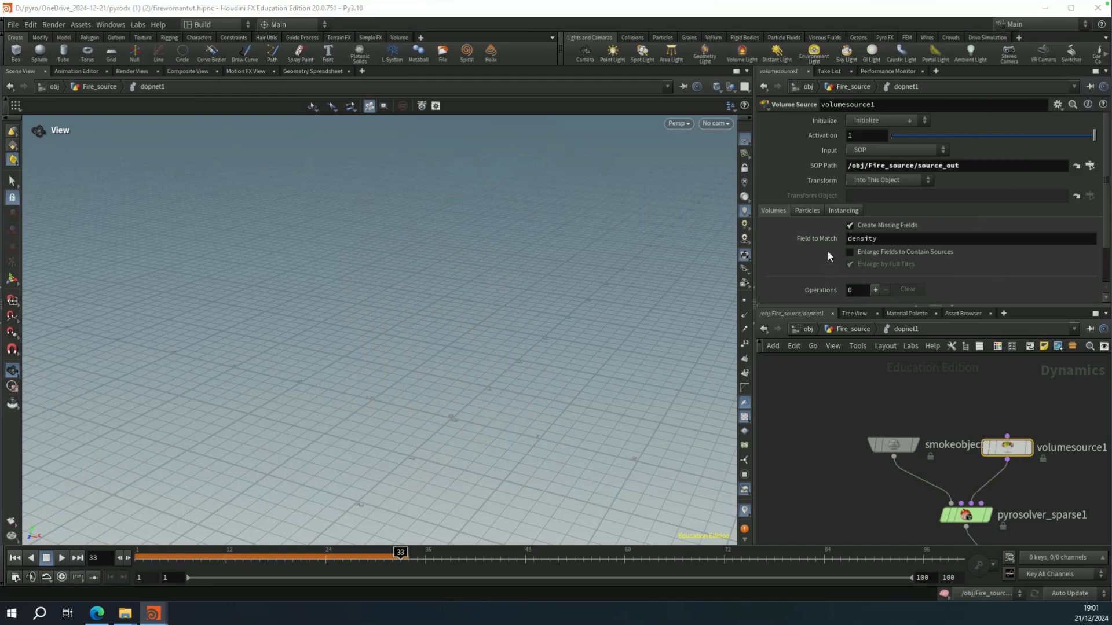
Initialize the volume source with the Source Smoke preset and remove its density operation.
click(870, 122)
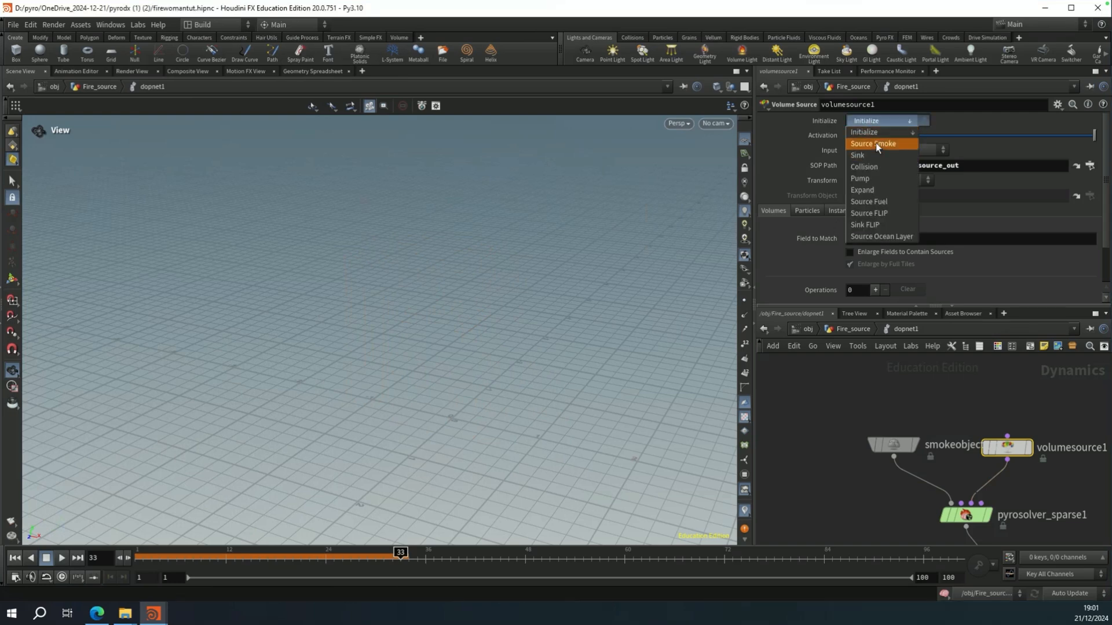
click(876, 144)
scroll(822, 260, down, 5)
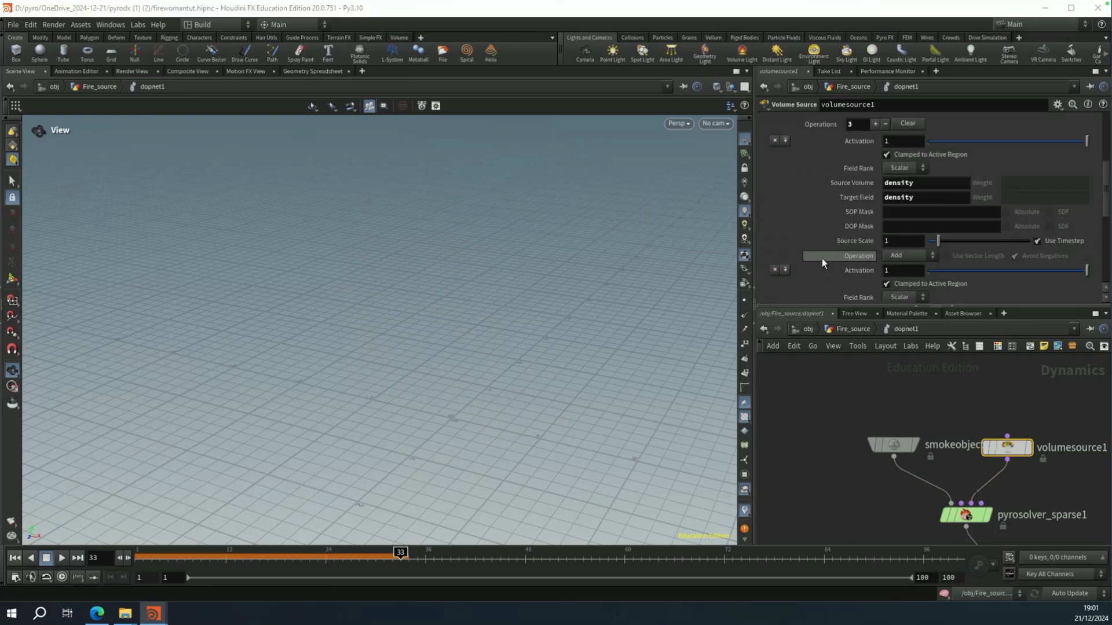
click(775, 140)
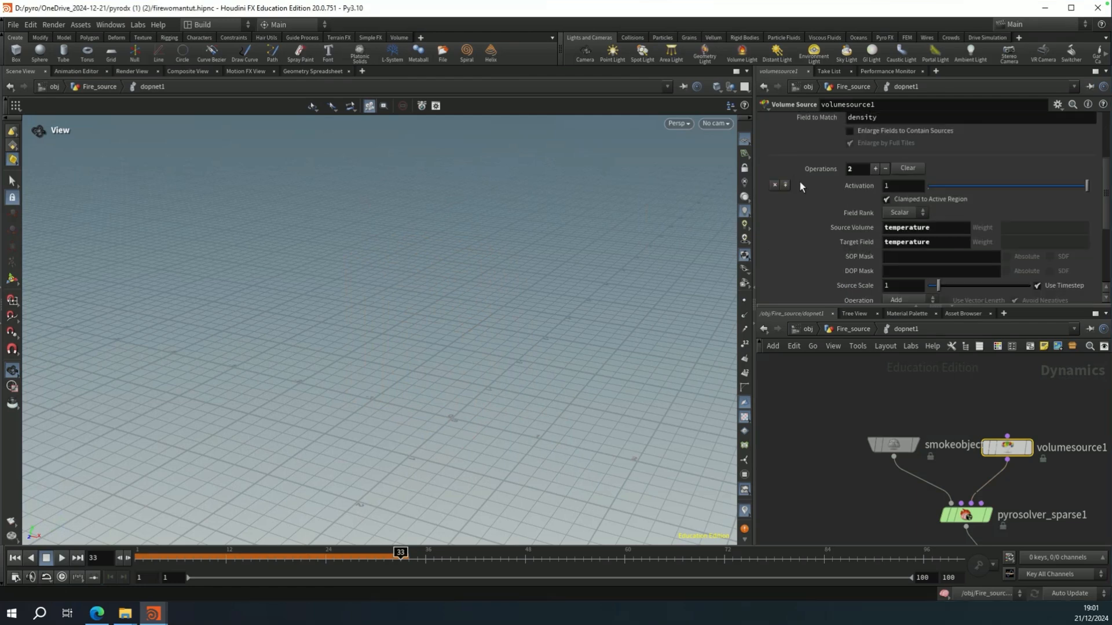
Set the temperature operation to Pull with an acceleration strength of 50 and a source scale of .5.
scroll(828, 254, down, 2)
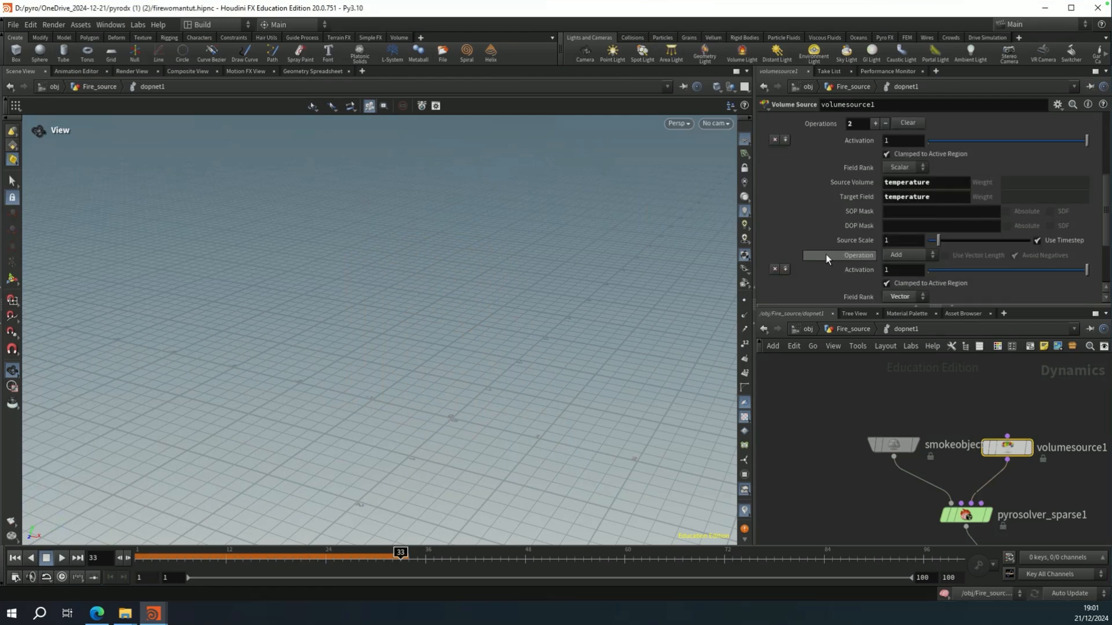
click(917, 257)
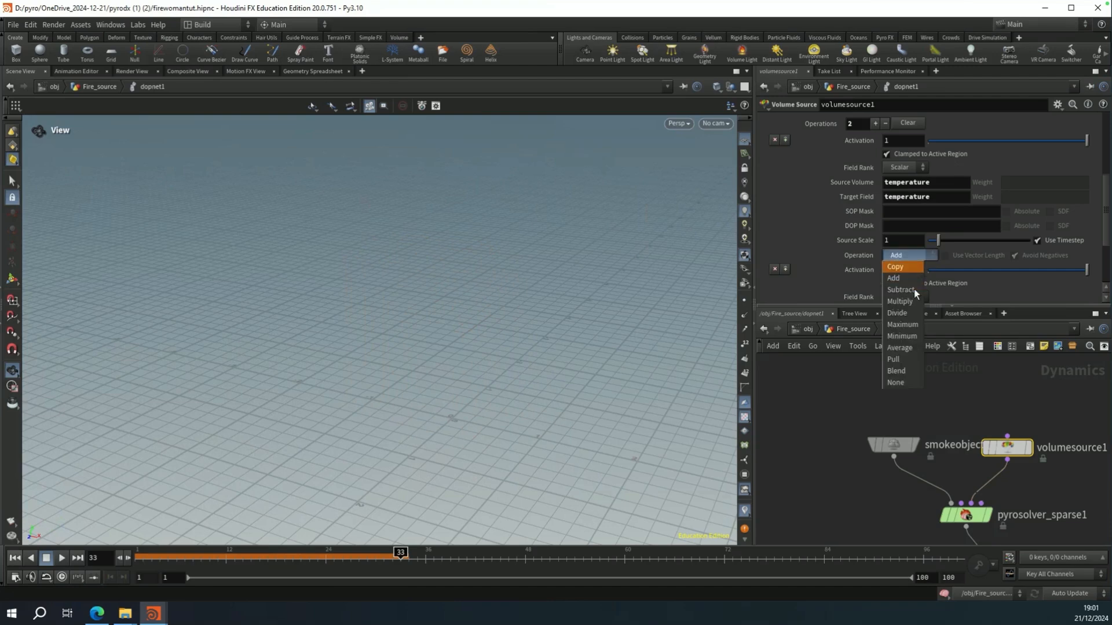
click(902, 358)
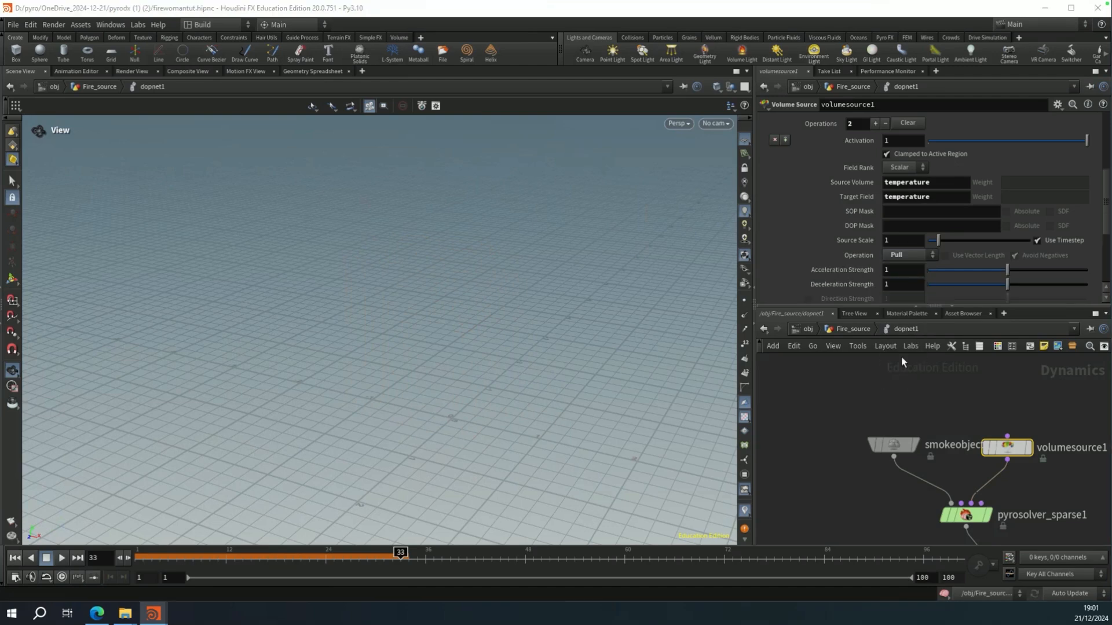
click(902, 268)
text(5)
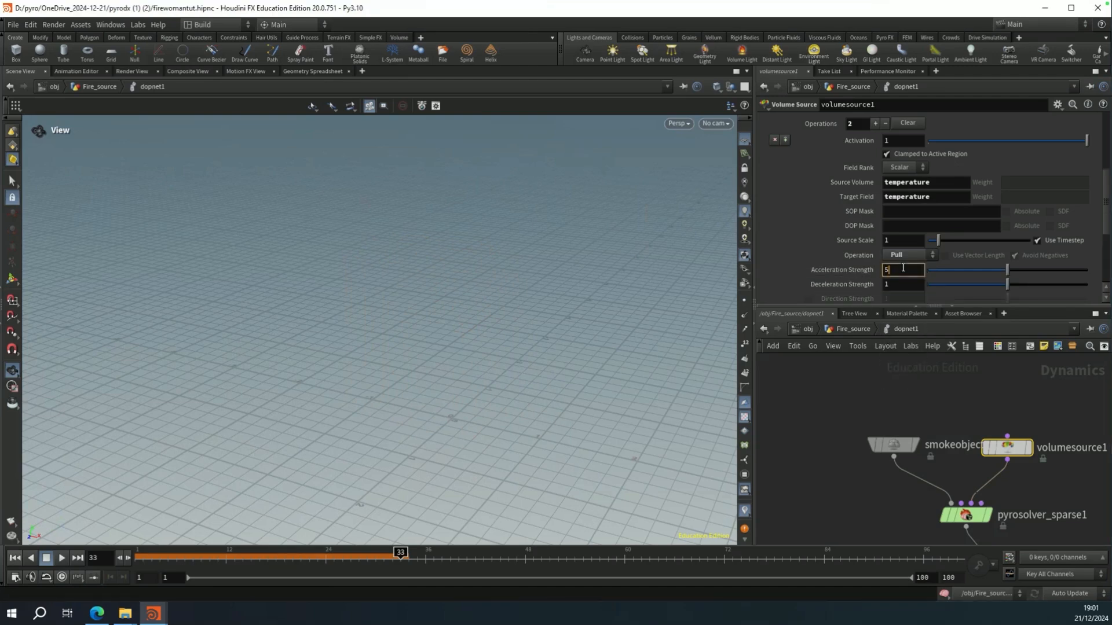
text(0)
click(893, 285)
click(891, 240)
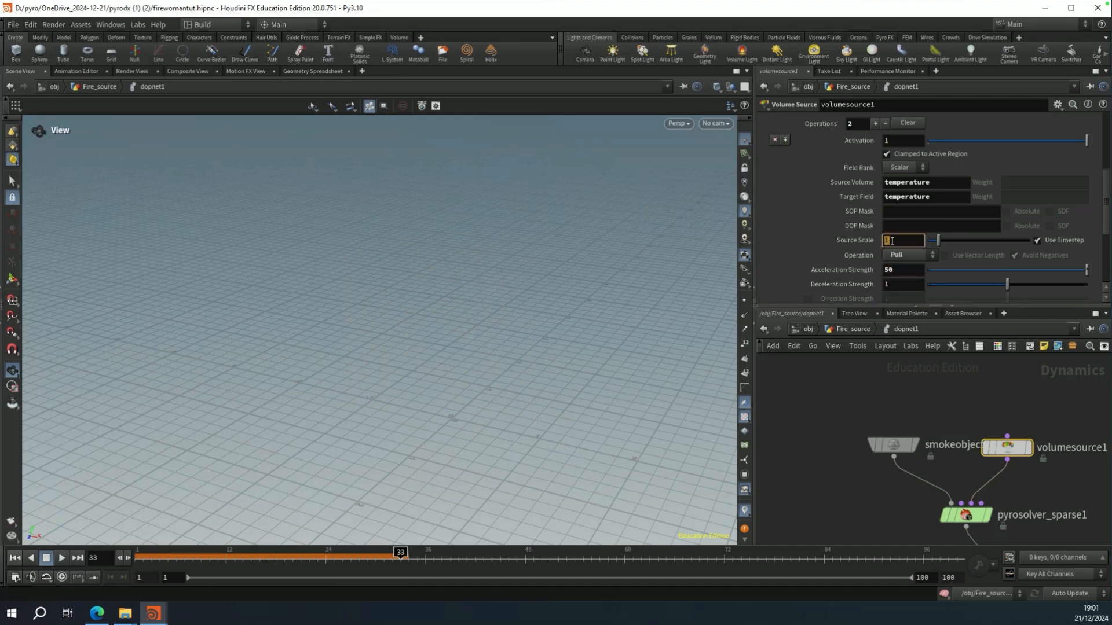
text(.5)
Remove the v-to-vel operation and add a scalar operation with source volume burn and target field flame.
scroll(778, 234, down, 3)
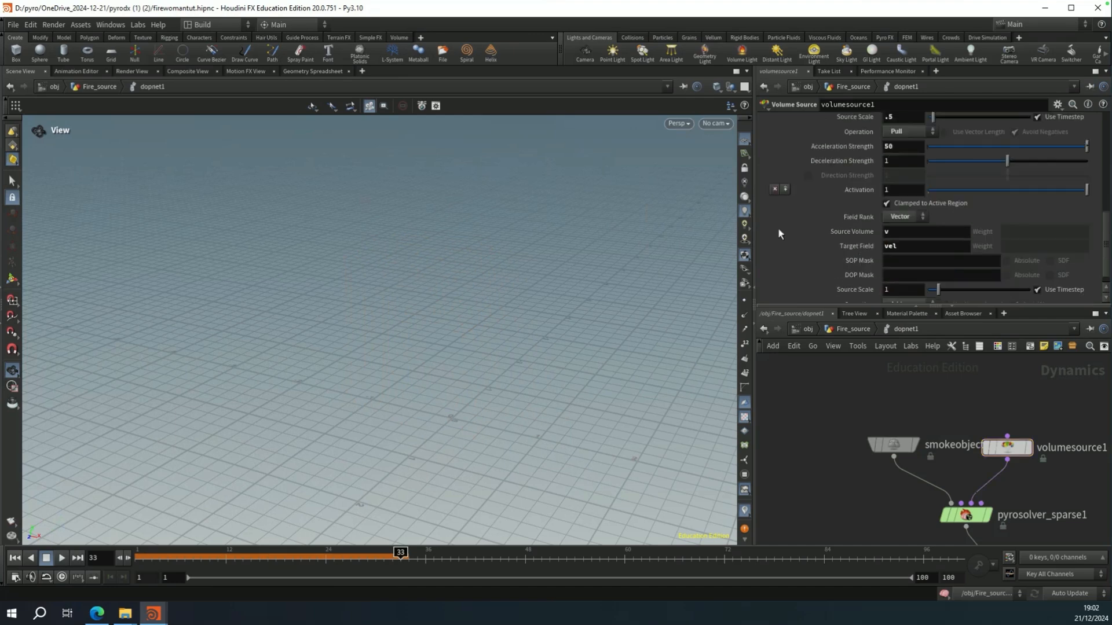
click(775, 190)
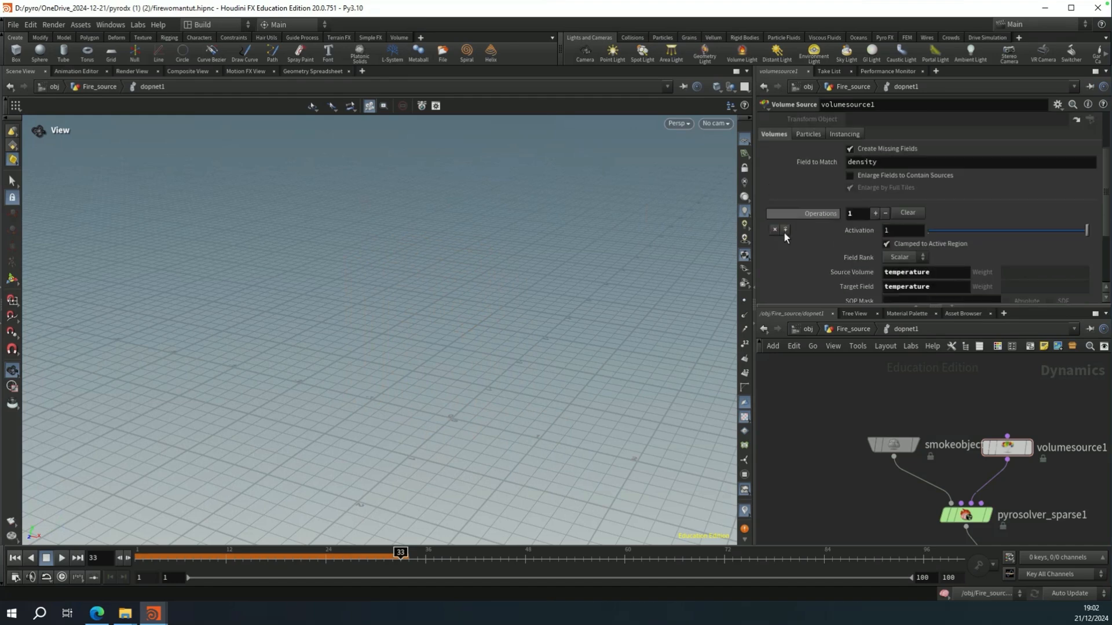
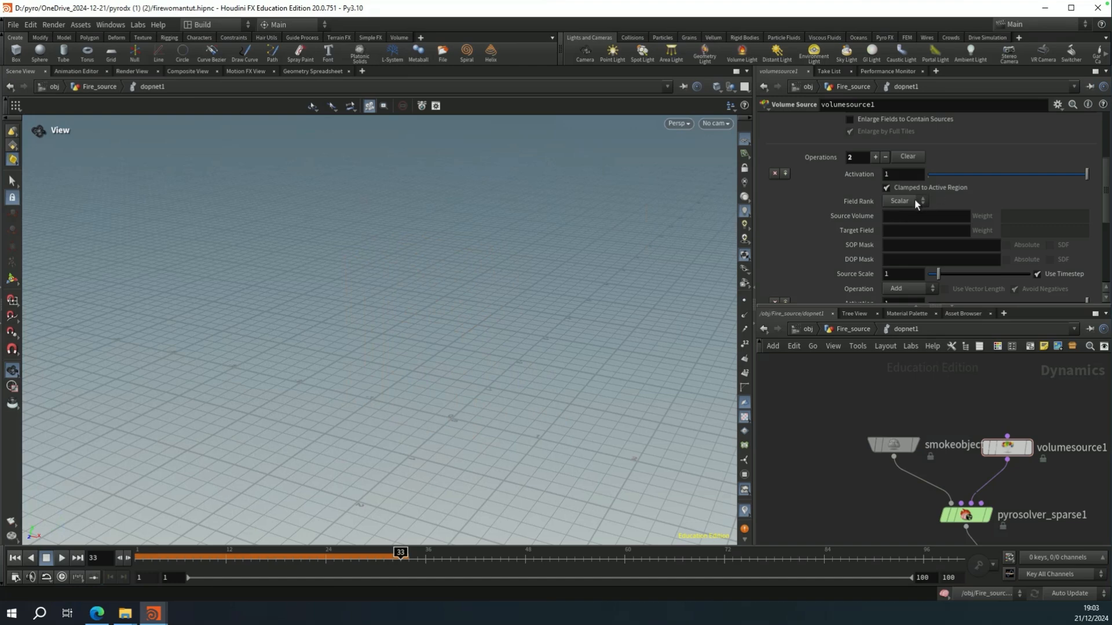
scroll(915, 202, down, 3)
click(915, 155)
text(burn)
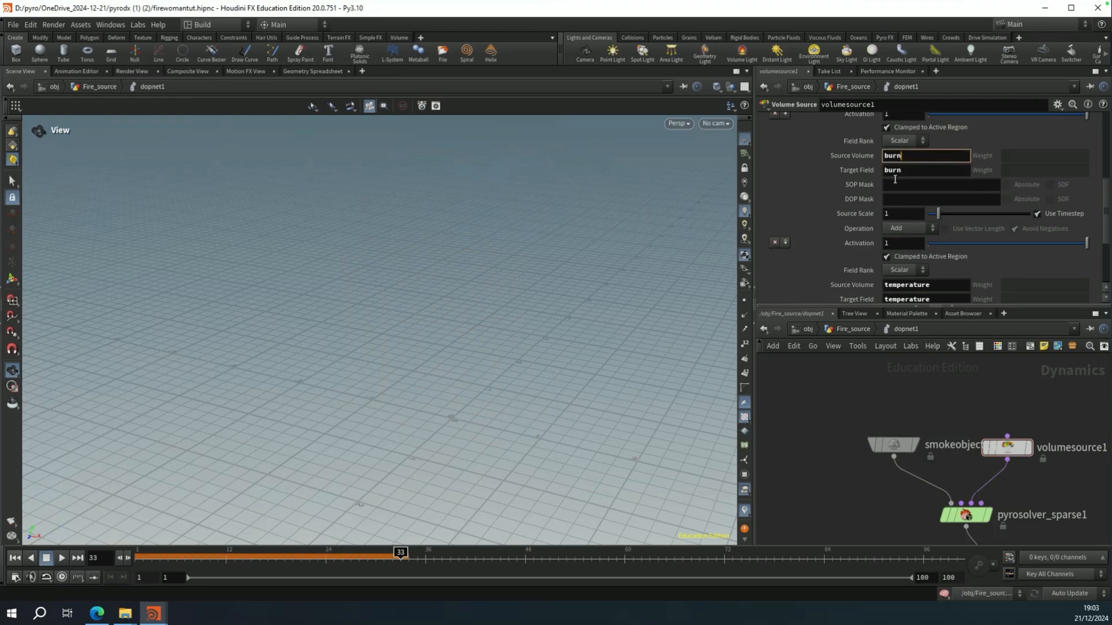
double_click(892, 170)
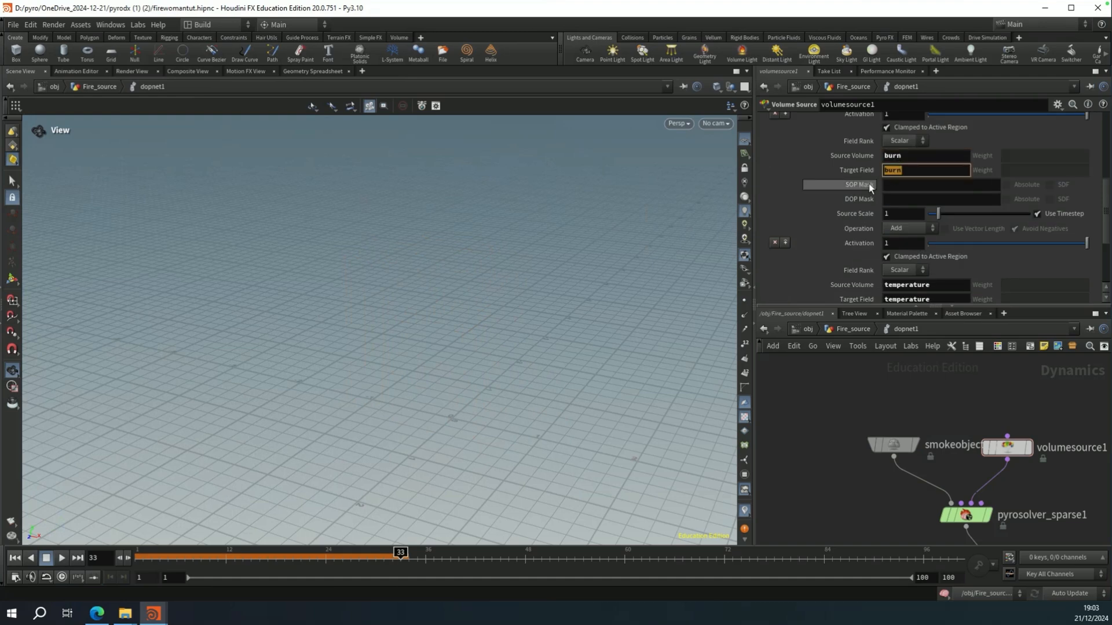
text(flame)
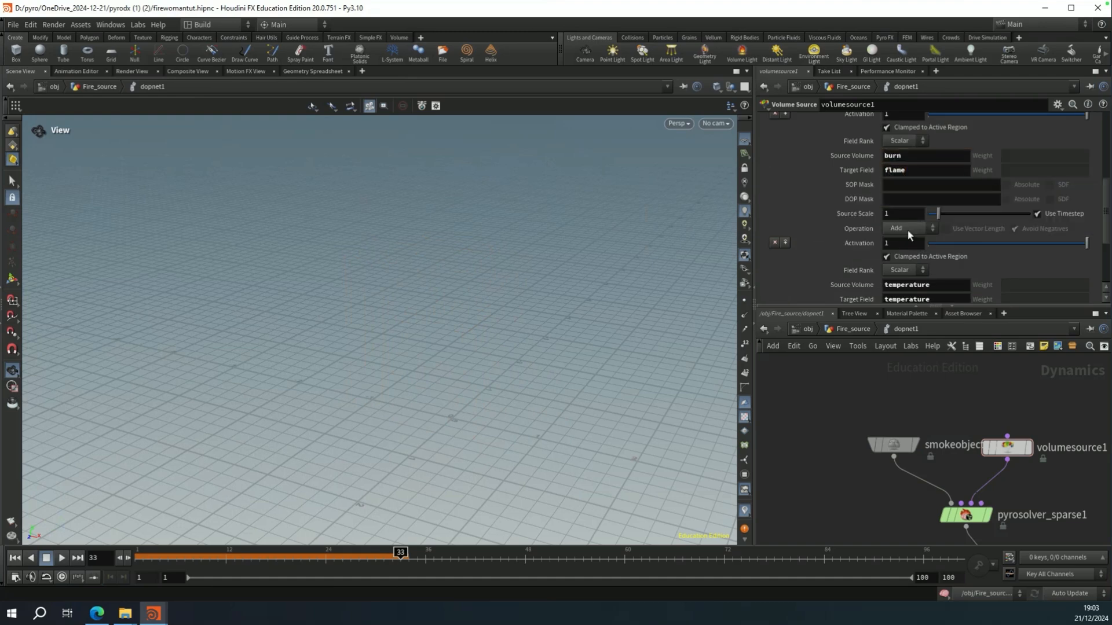
Set the burn-to-flame operation to Maximum with a source scale of .5.
click(908, 230)
click(902, 298)
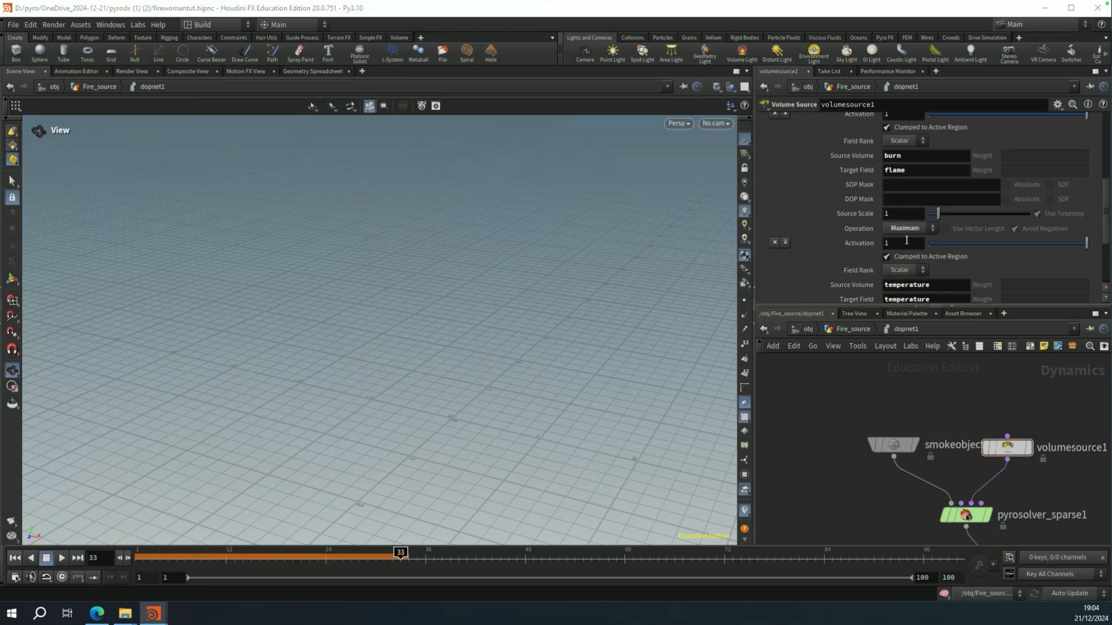
click(909, 215)
double_click(908, 216)
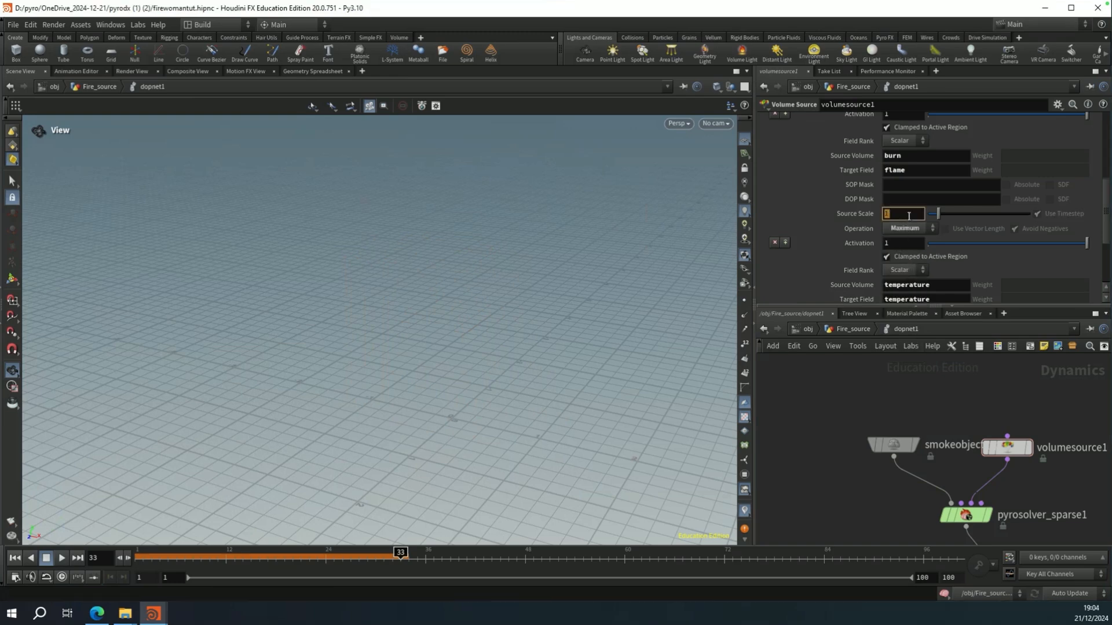
text(.5)
key(Return)
In the sparse smoke object's guide visualization, turn off Density and turn on Multi Field.
click(896, 456)
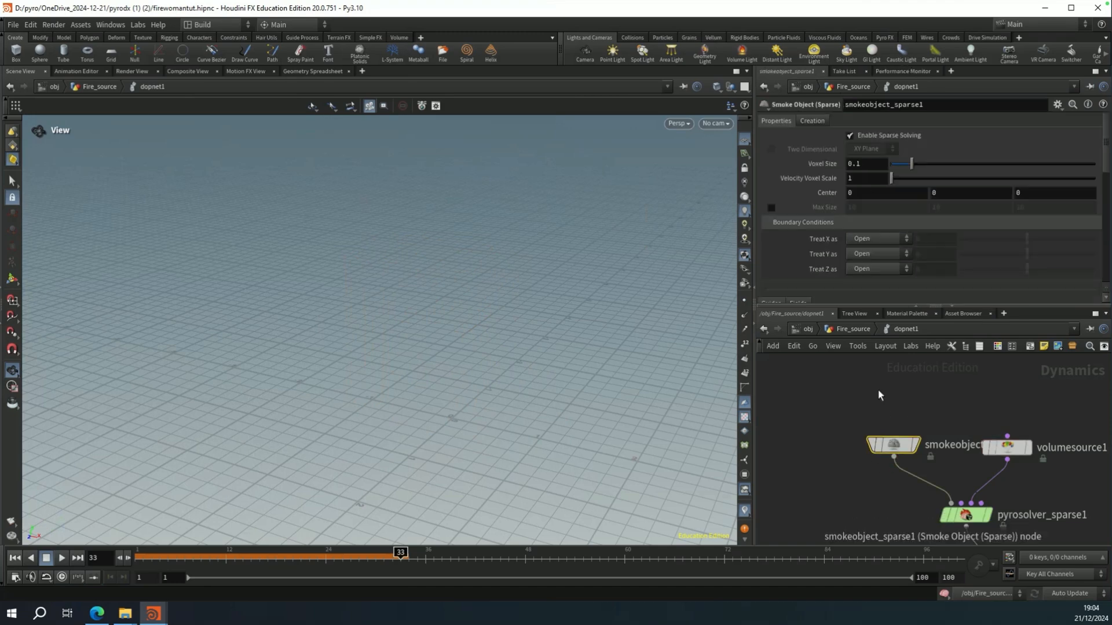
scroll(805, 200, down, 3)
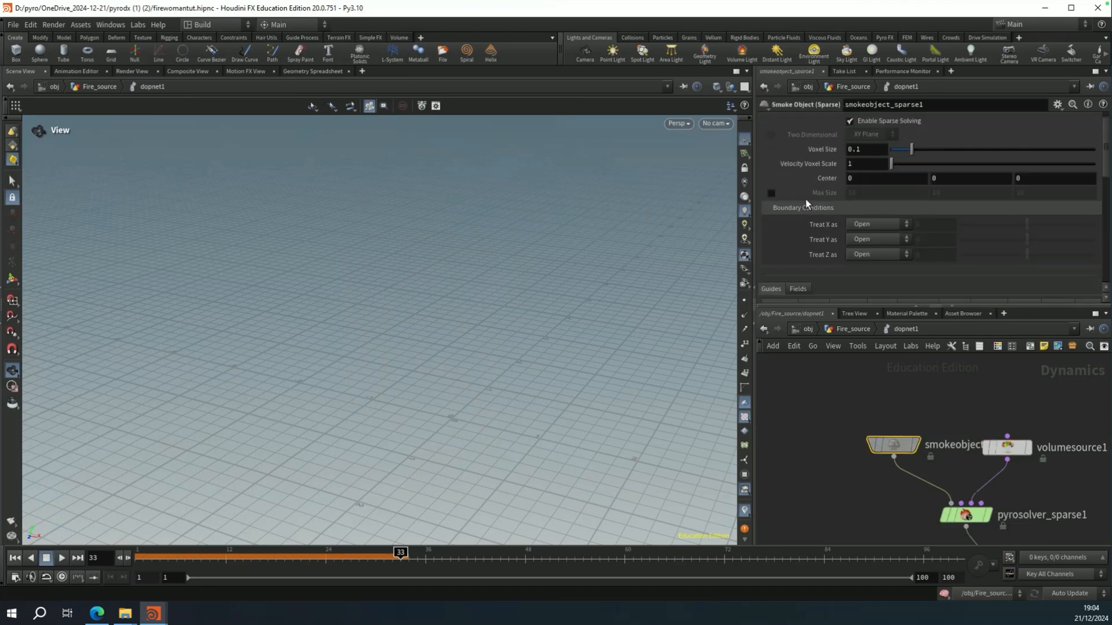
scroll(811, 214, down, 3)
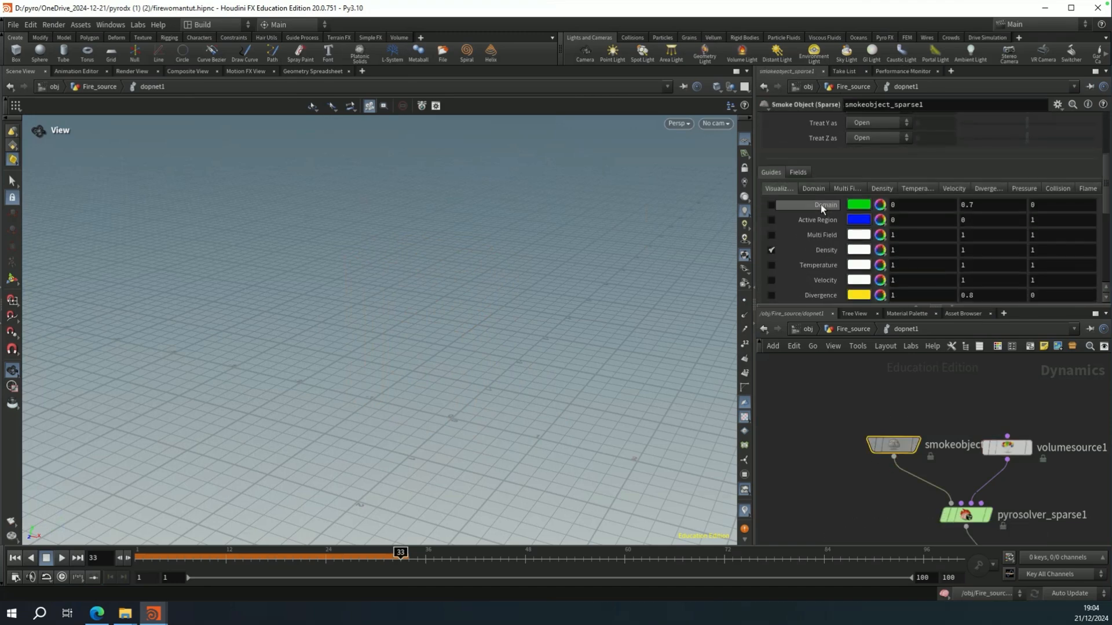
scroll(810, 220, down, 2)
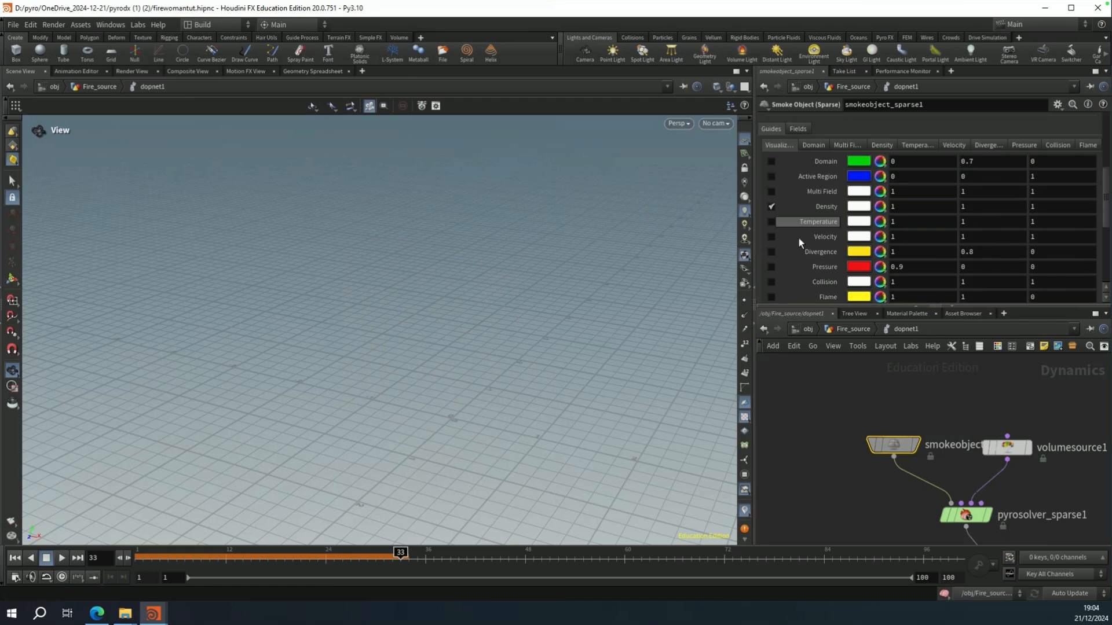
click(771, 206)
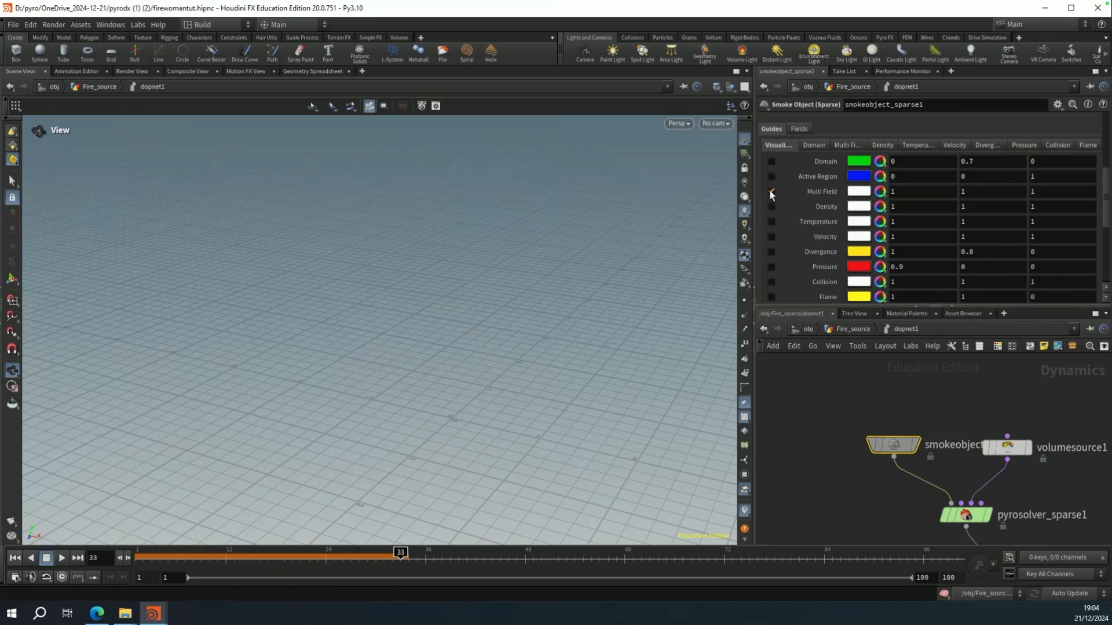
In the Multi Field guide settings, set the density scale to 0 and both the density and diffuse fields to density.
click(851, 146)
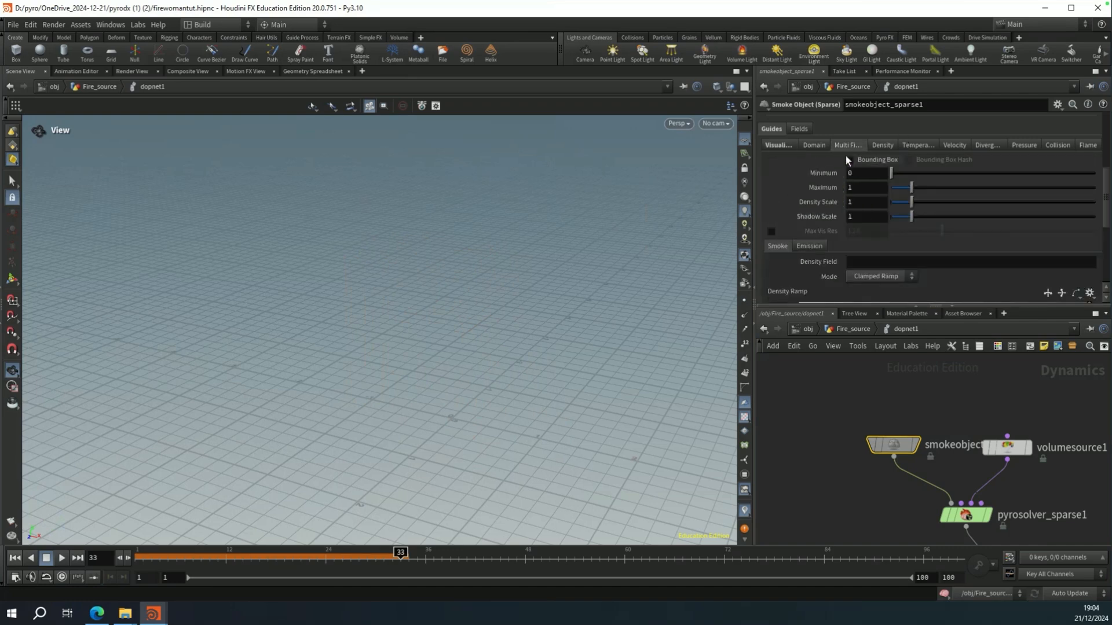
click(856, 201)
text(0)
click(856, 261)
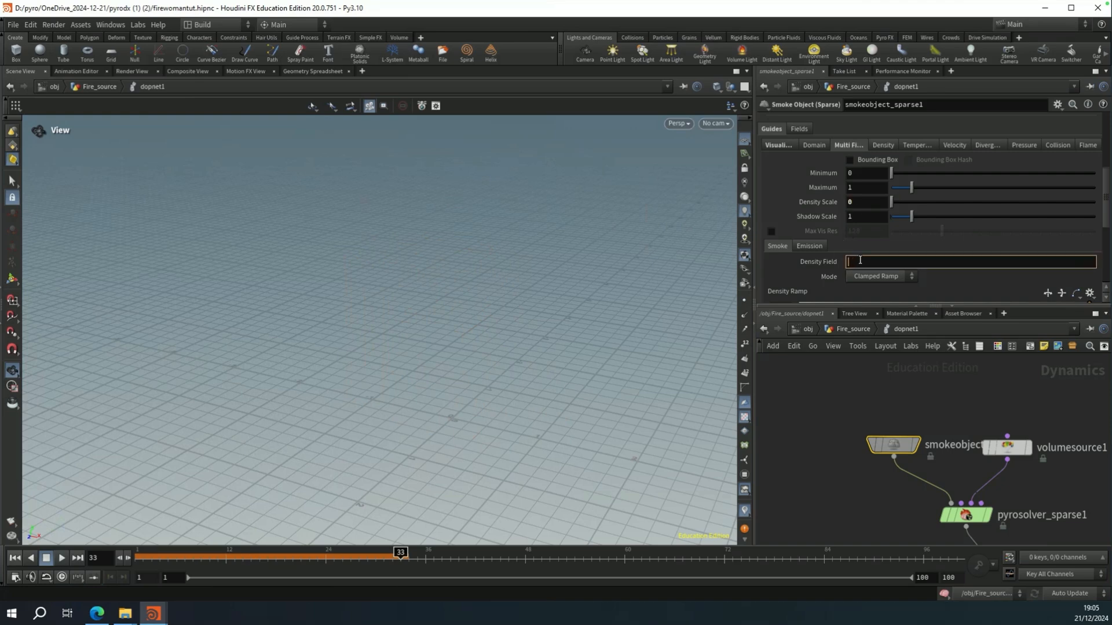
text(density)
scroll(773, 272, down, 2)
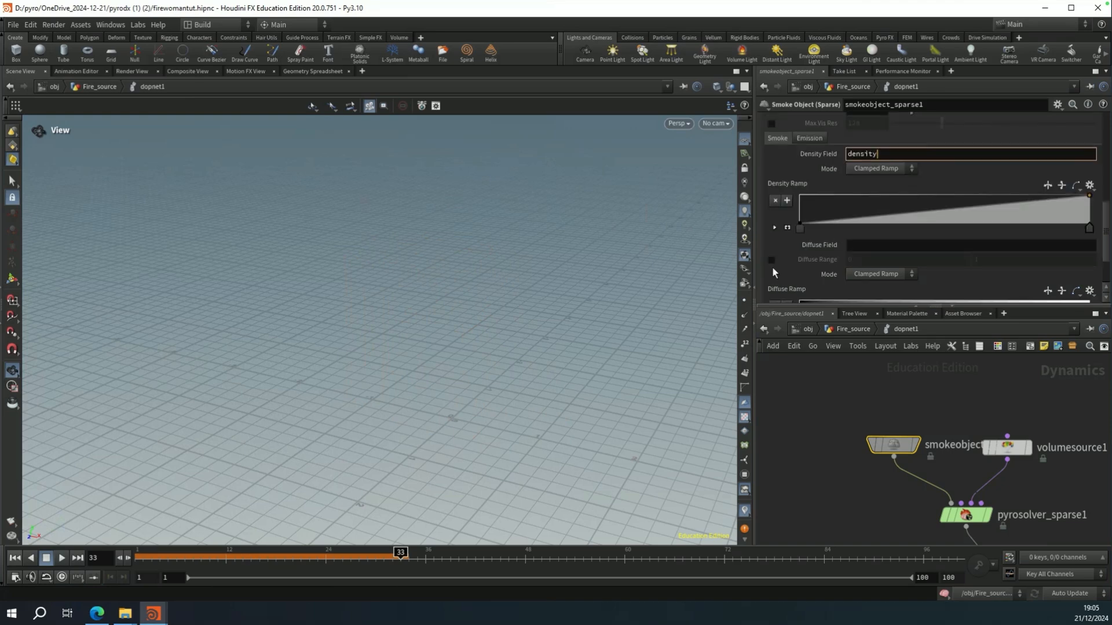
click(855, 244)
text(de)
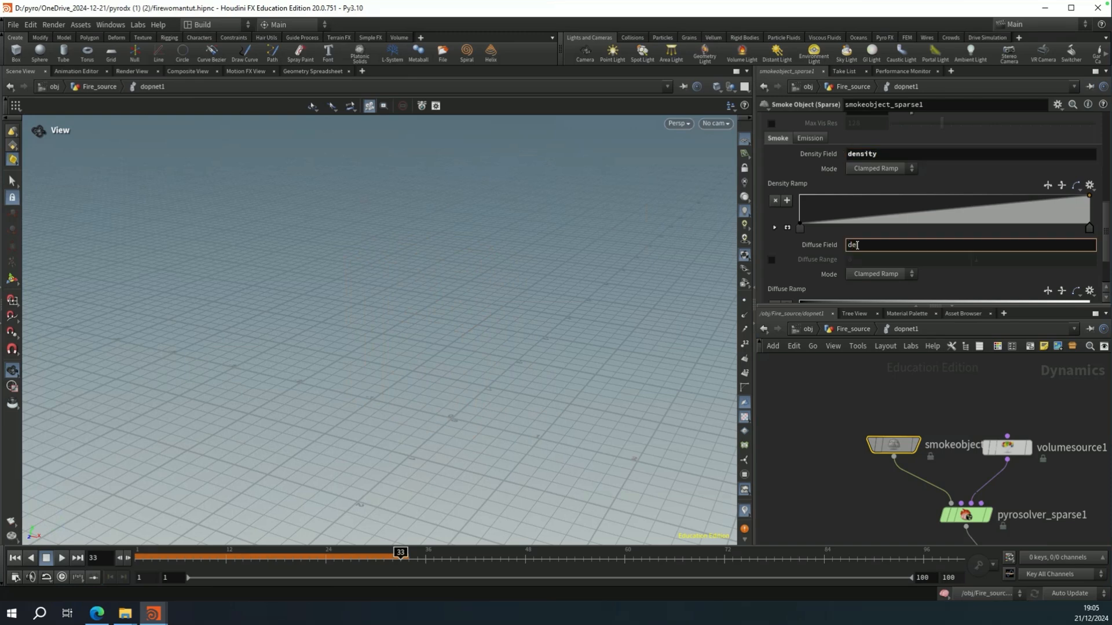
text(nsity)
key(Return)
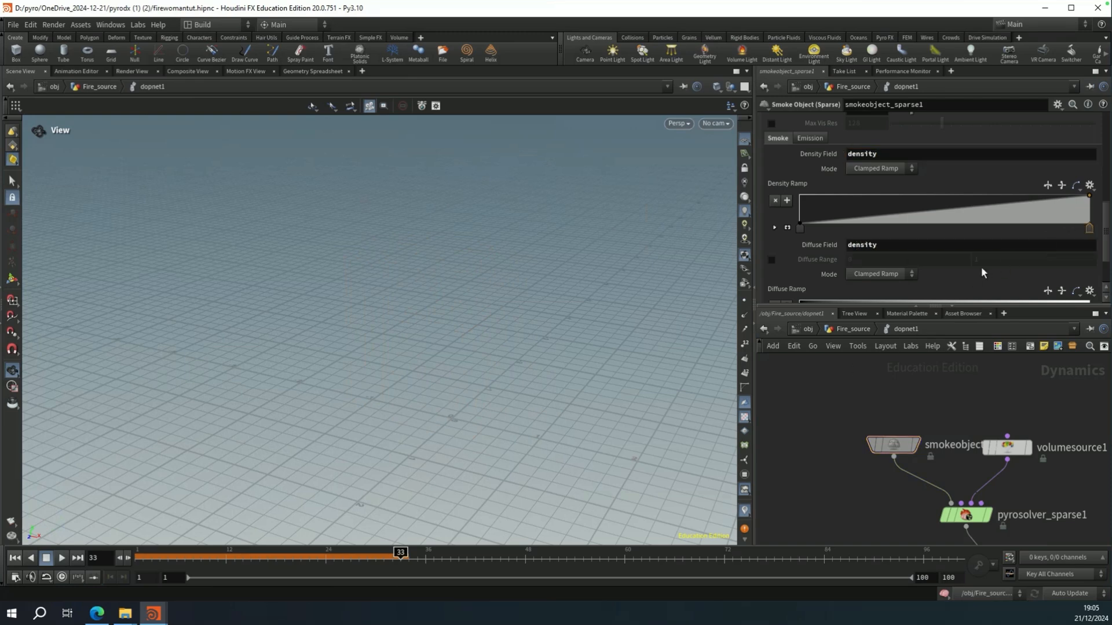
Delete the white end point of the diffuse ramp so the whole ramp is black.
scroll(1089, 243, down, 3)
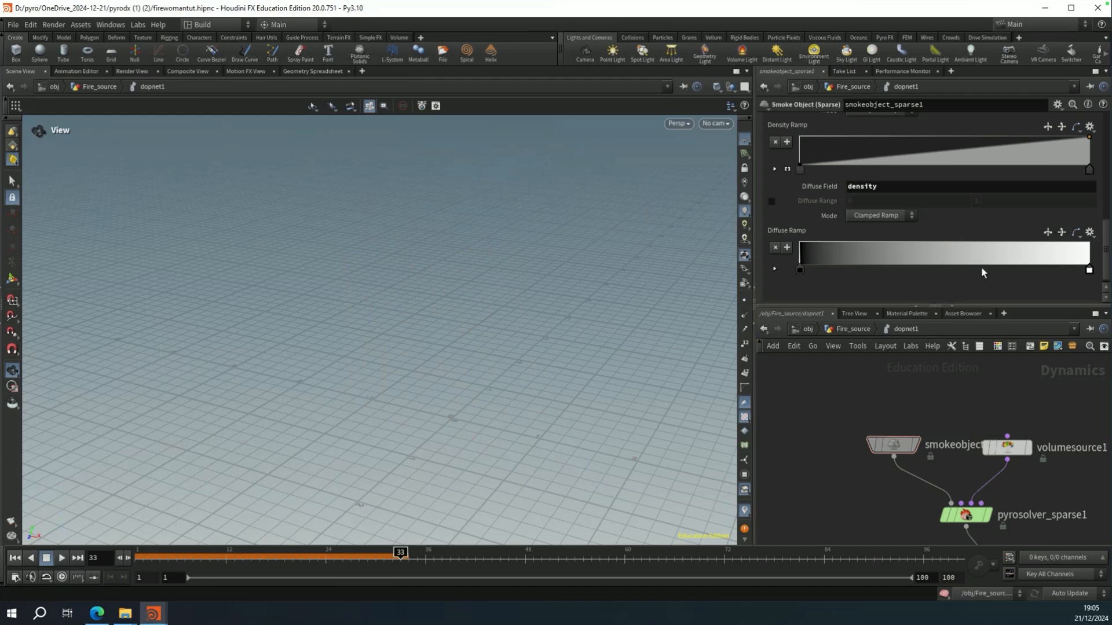
right_click(1089, 270)
click(1079, 276)
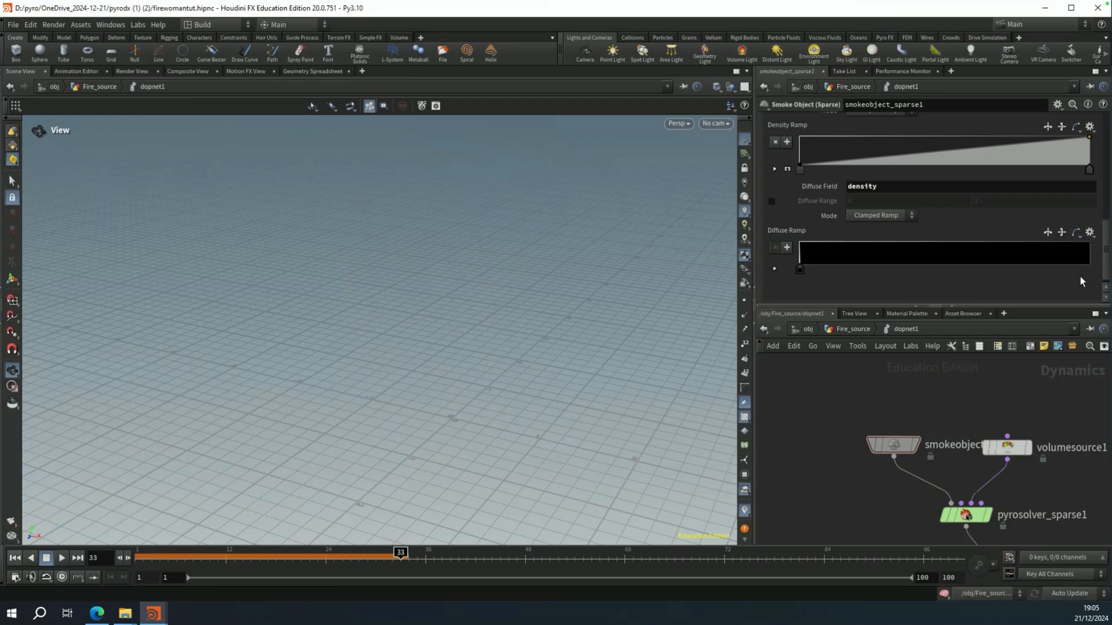
In the Multi Field guide's emission settings, set the emission scale to 15 and the emission field to flame.
scroll(915, 243, up, 5)
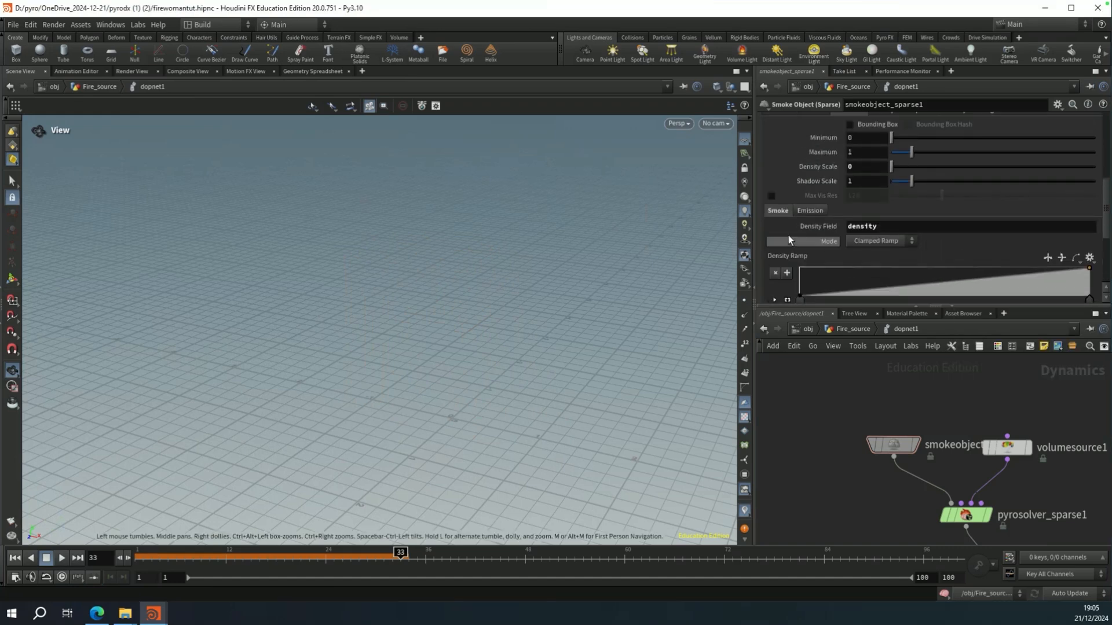
click(809, 210)
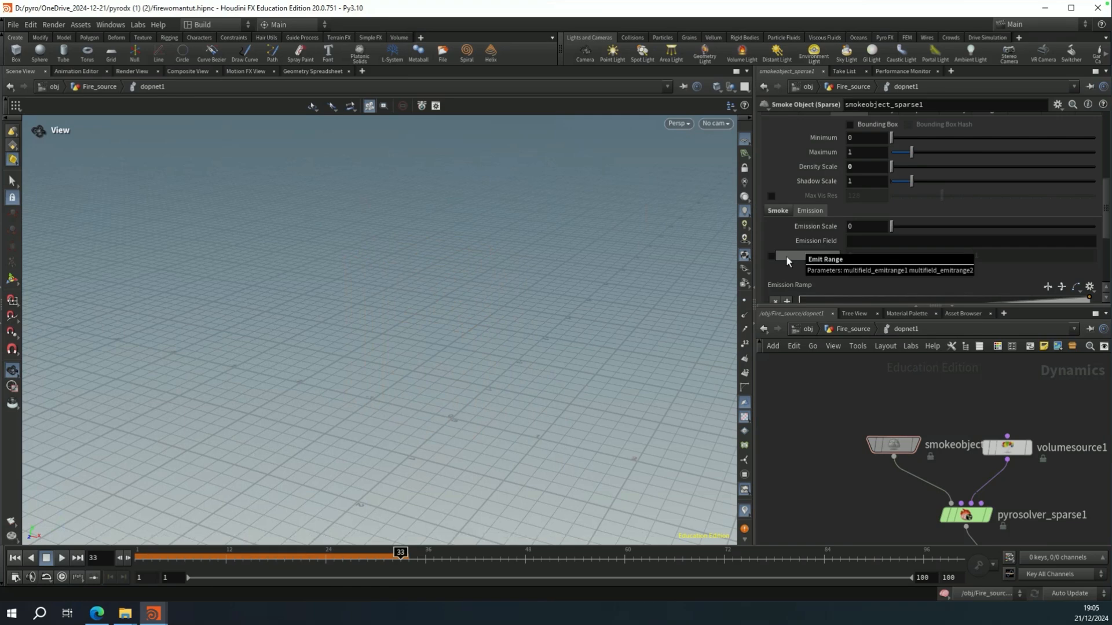
click(873, 228)
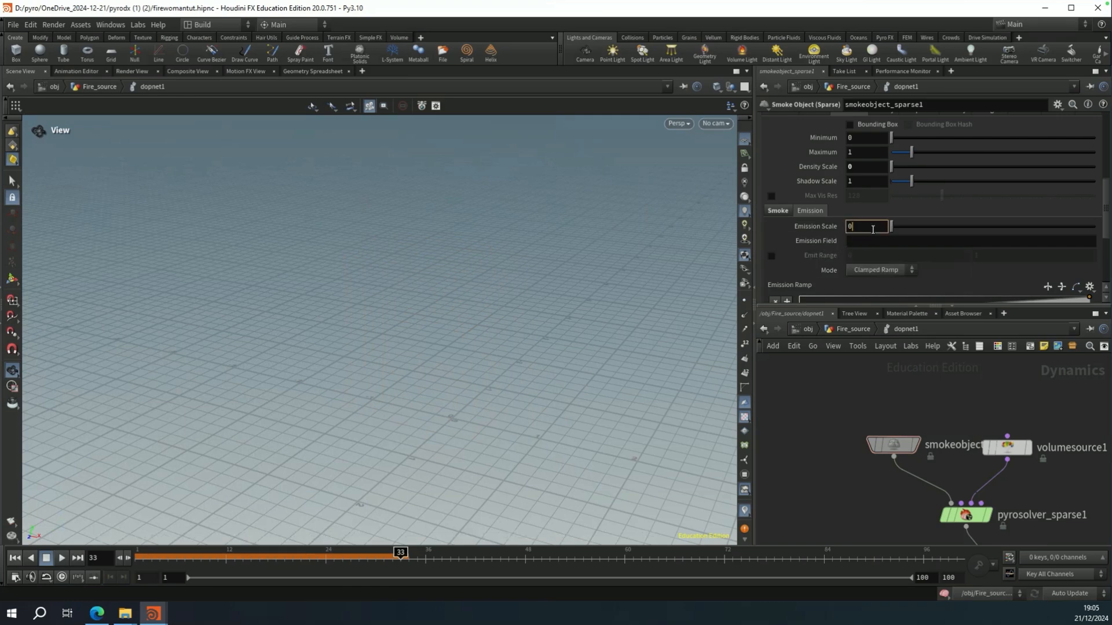
text(15)
key(Return)
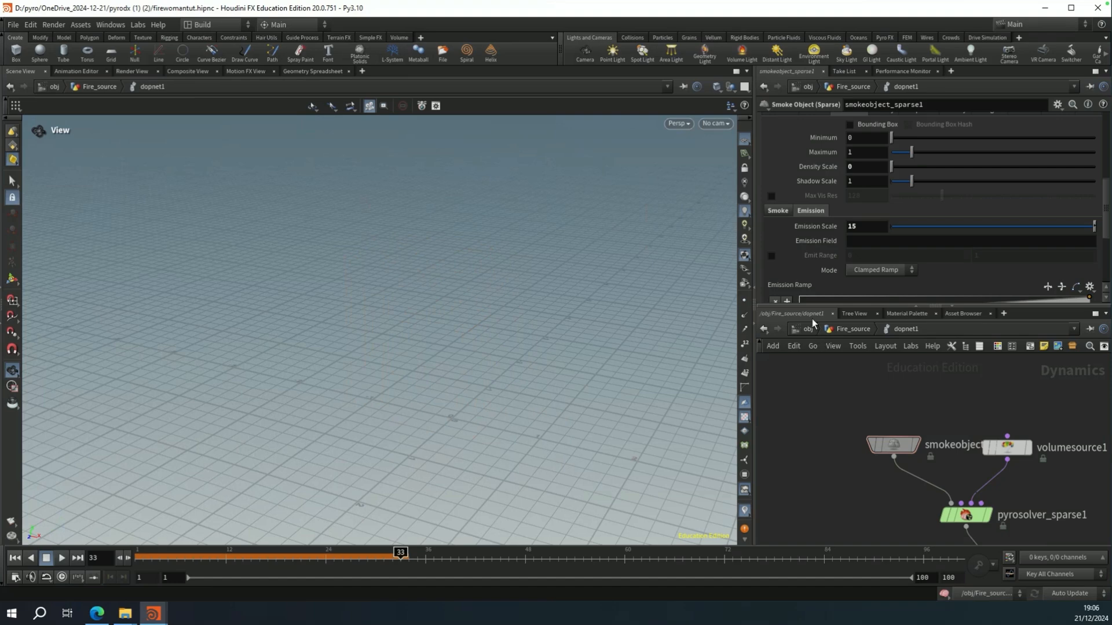
click(848, 242)
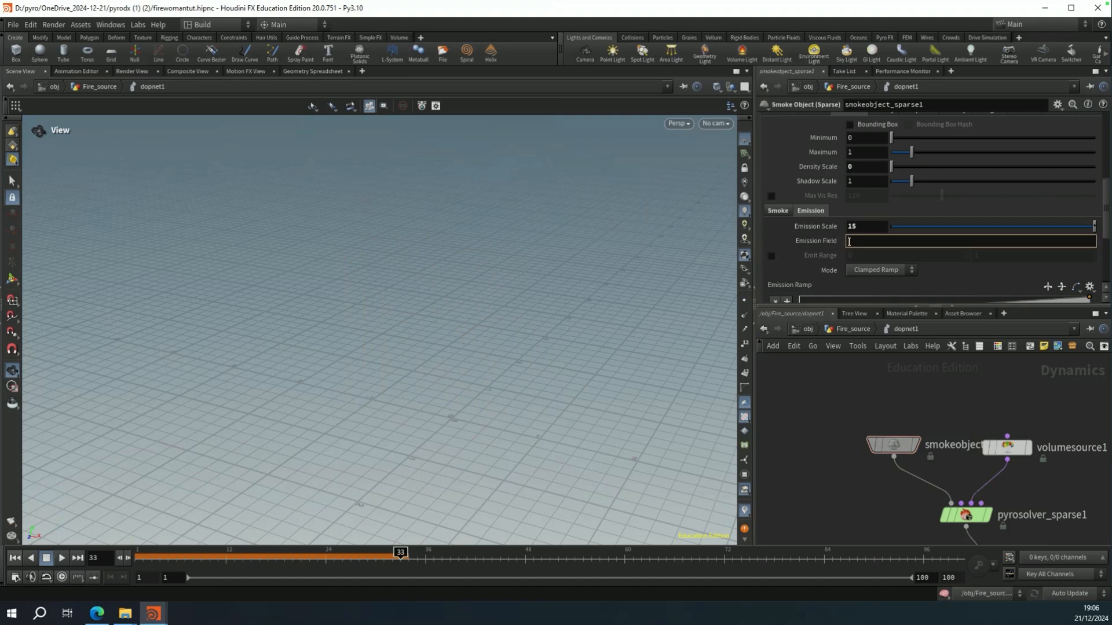
text(flame)
key(Return)
Enable the emit range for the emission field and set it from 0.1 to .2.
click(771, 256)
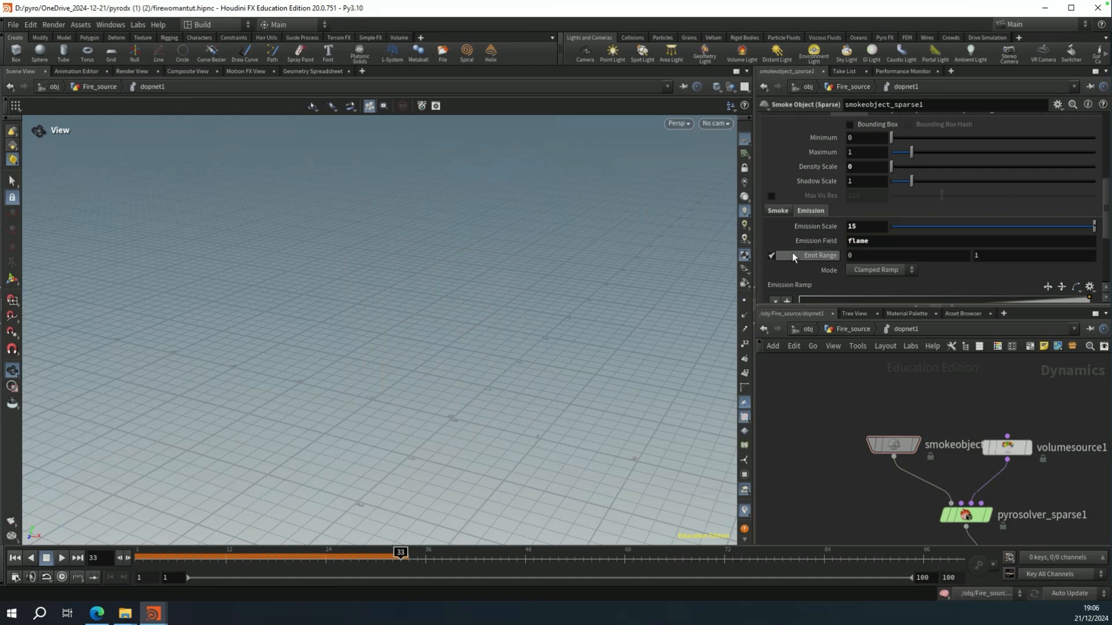
click(867, 258)
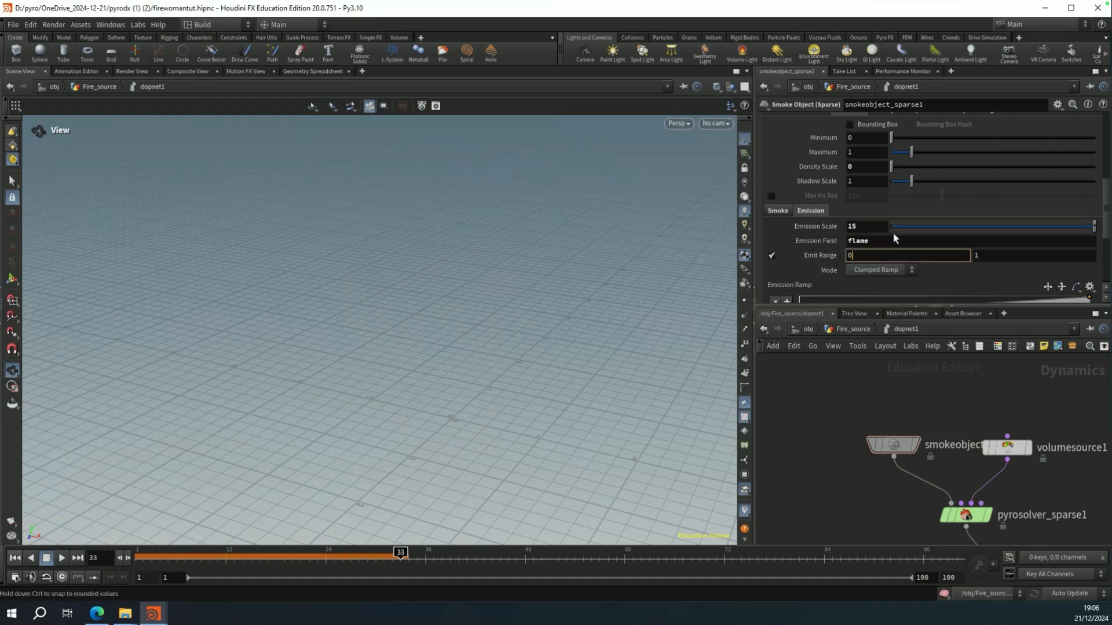
text(.1)
click(982, 255)
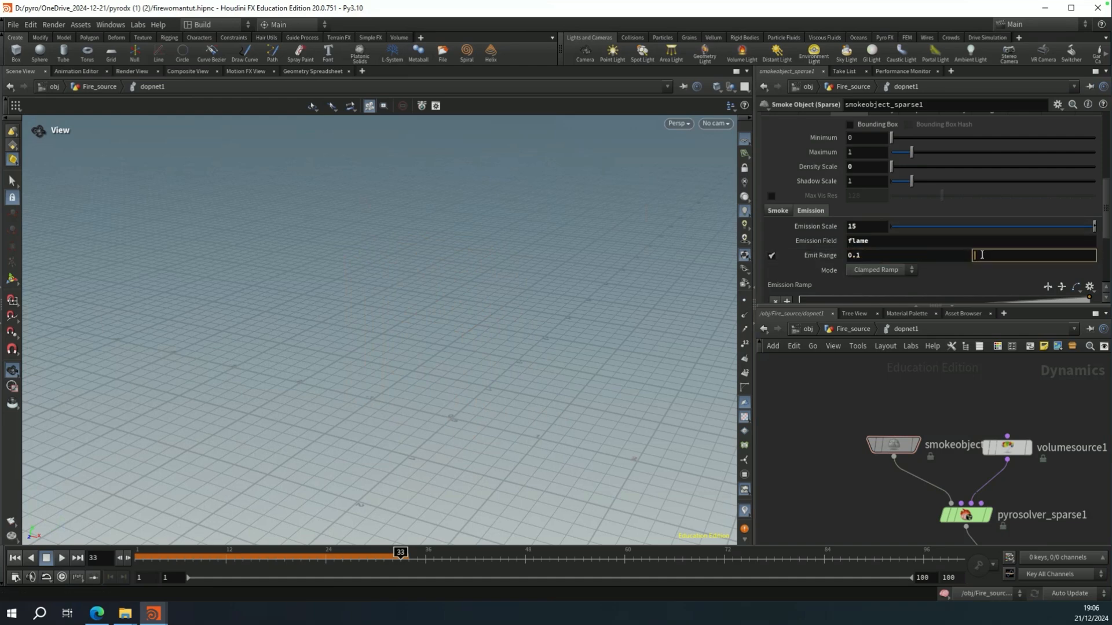
text(.2)
Move the emission ramp's peak to about the middle and add a zero-value point at the ramp's far end.
scroll(897, 256, down, 3)
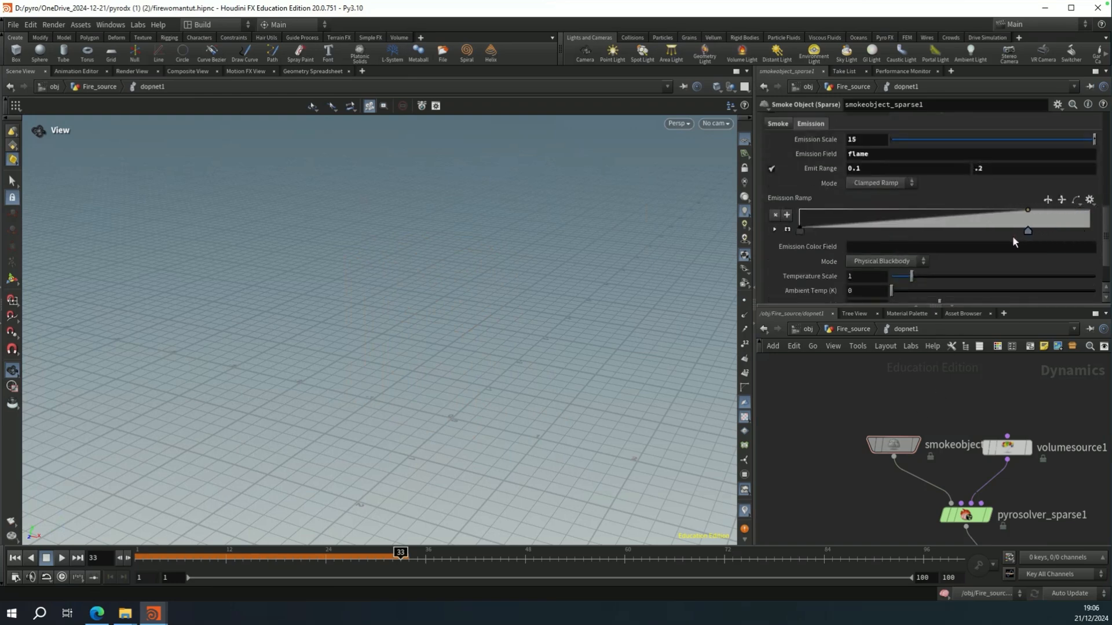
drag(1012, 236, 938, 235)
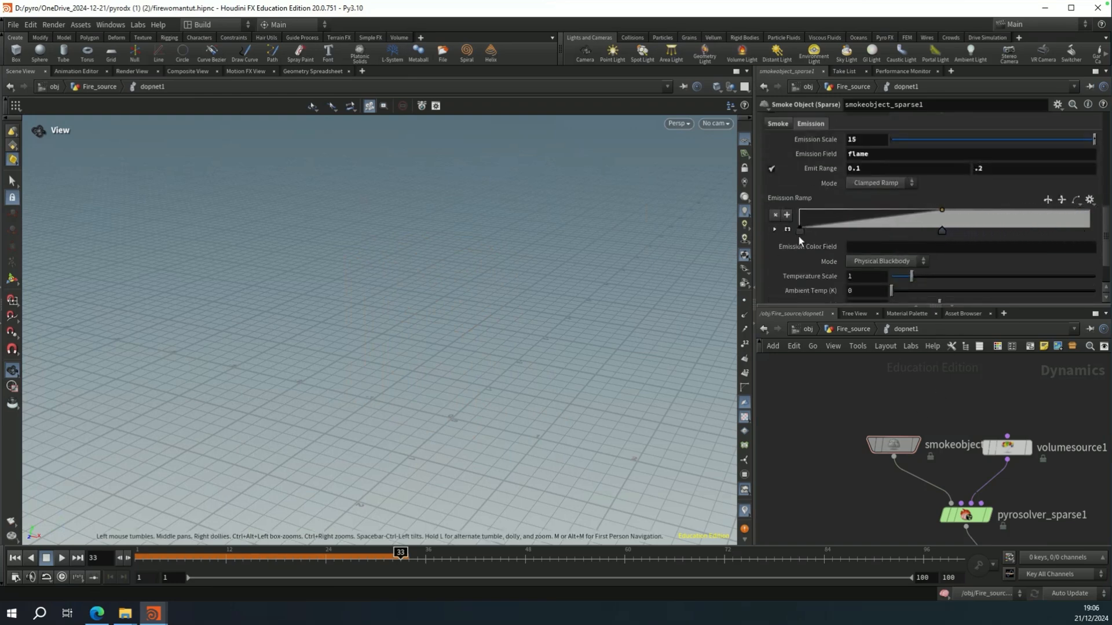
click(962, 229)
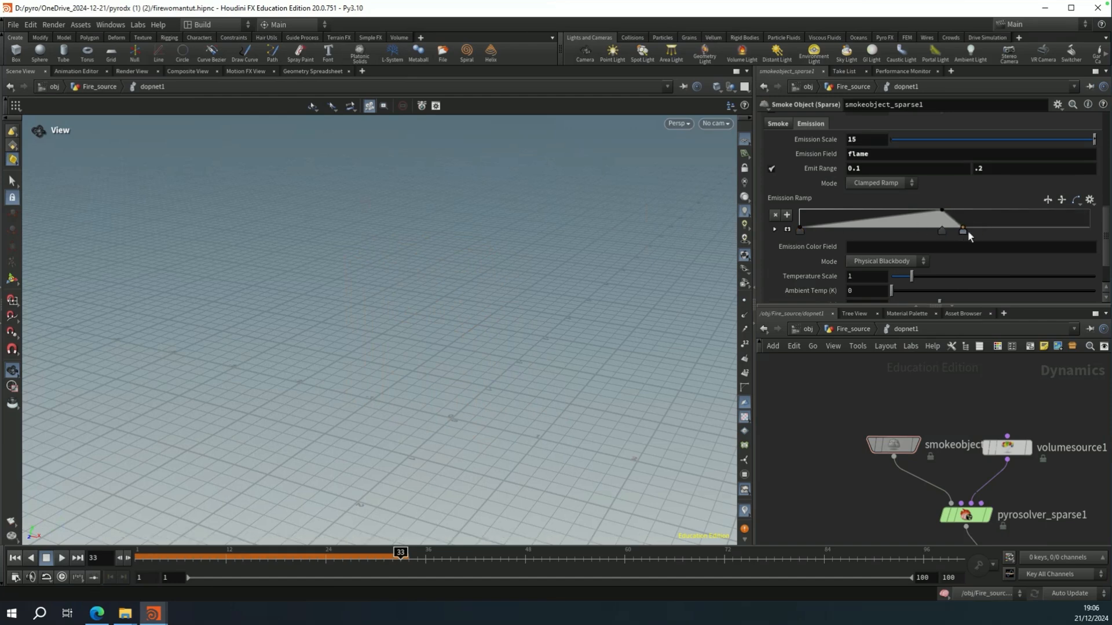
drag(988, 231, 1096, 242)
Set the sparse smoke object's voxel size to 0.01.
scroll(836, 242, up, 10)
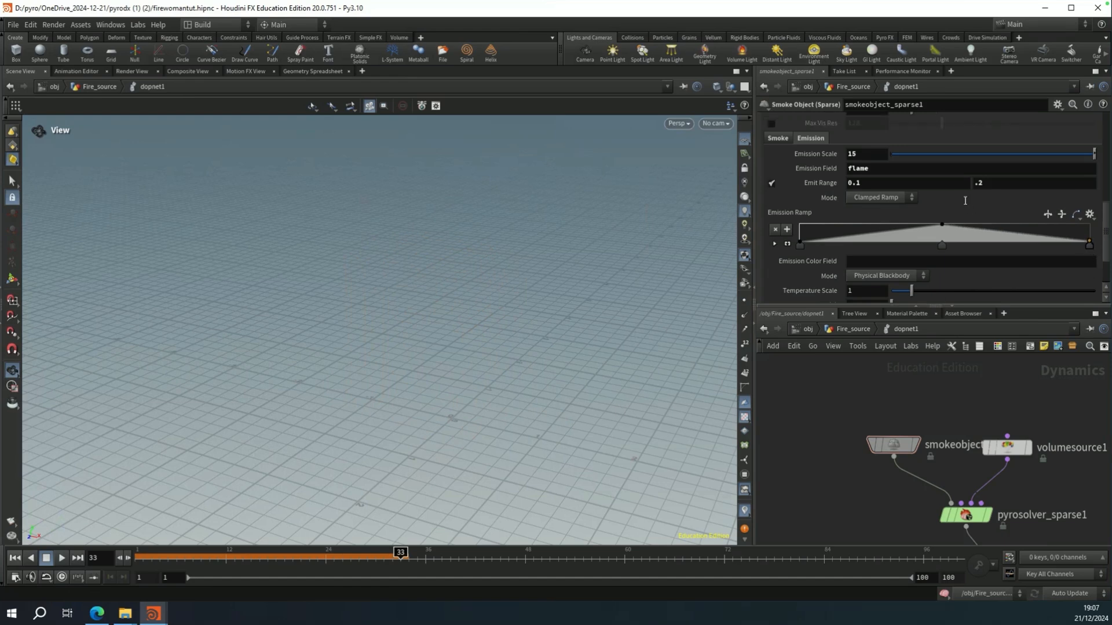
scroll(813, 162, up, 3)
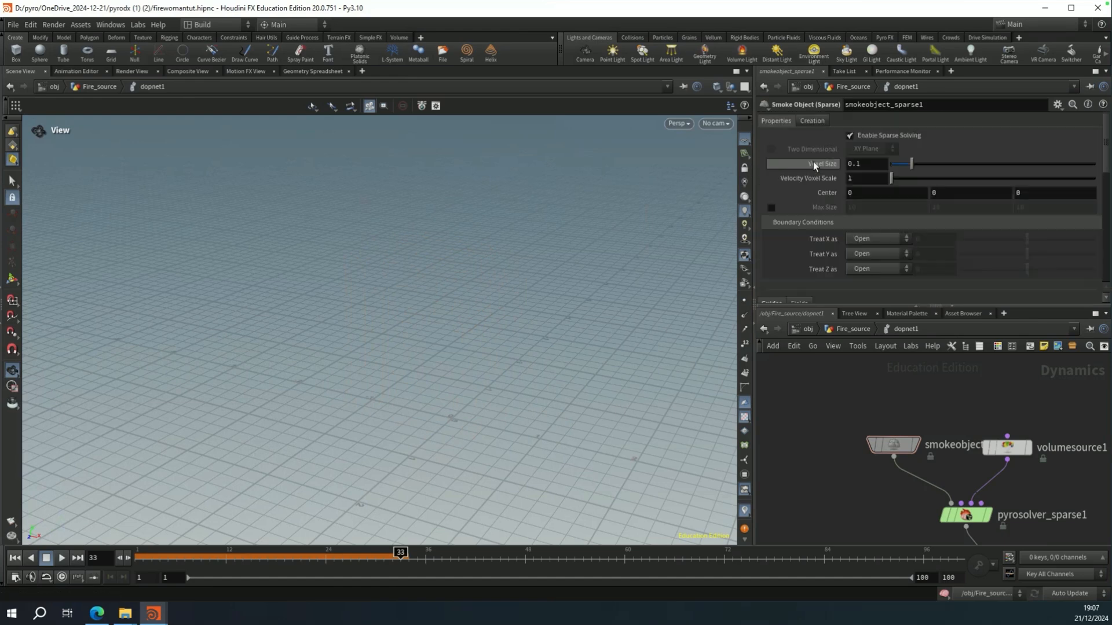
click(866, 164)
key(BackSpace)
text(0)
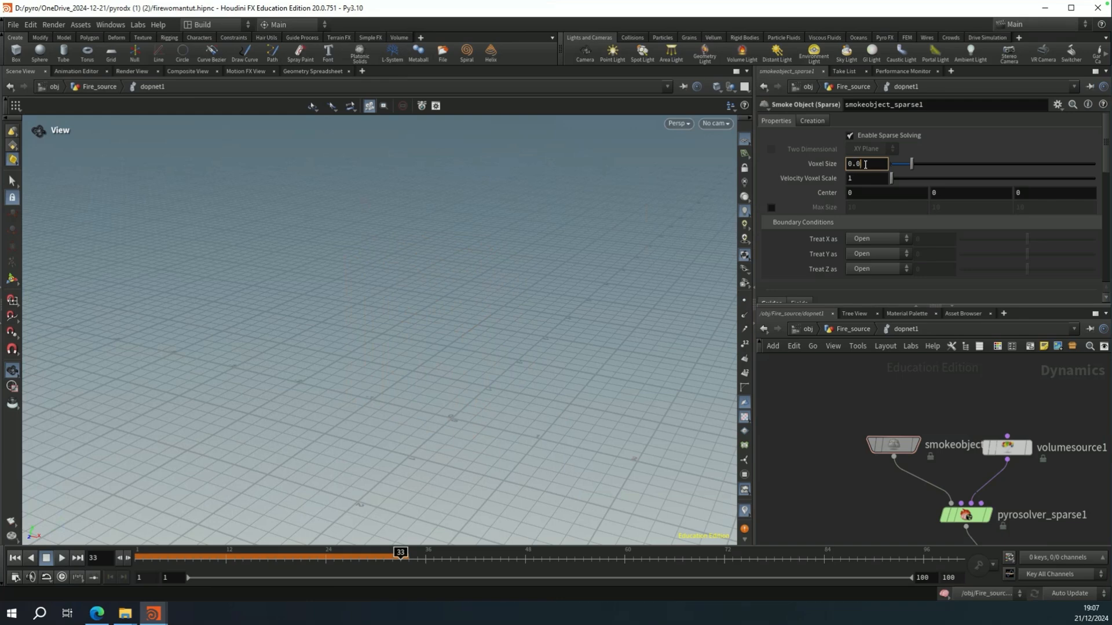
text(1)
key(Return)
Play the simulation from the first frame to preview the flame emission.
click(15, 561)
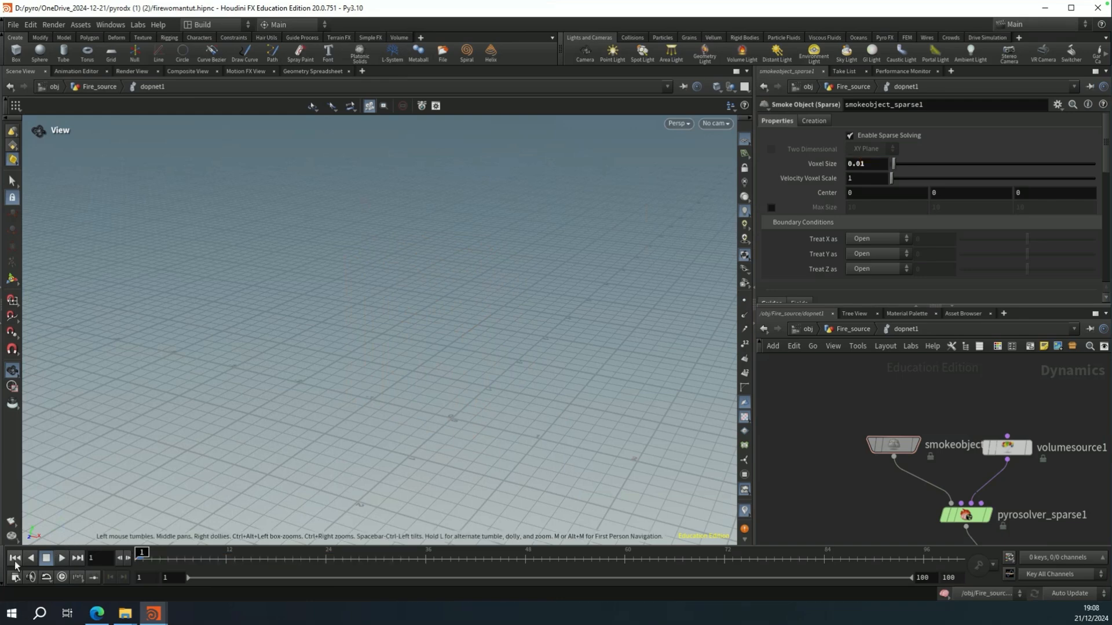
click(62, 557)
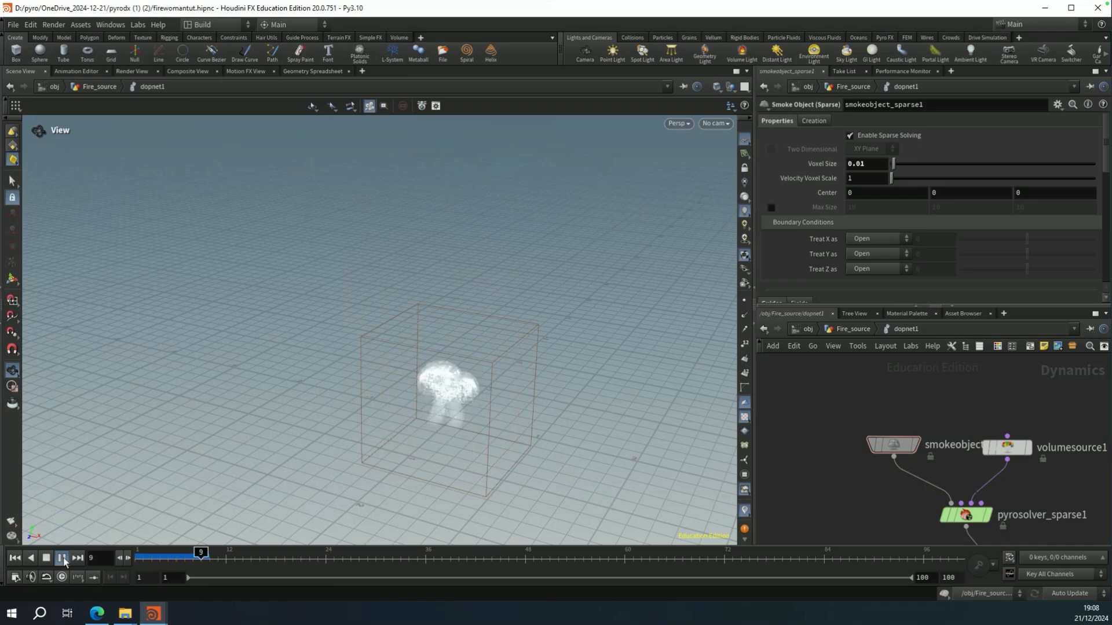
click(63, 557)
Set the viewport background color scheme to Dark in the display options.
key(d)
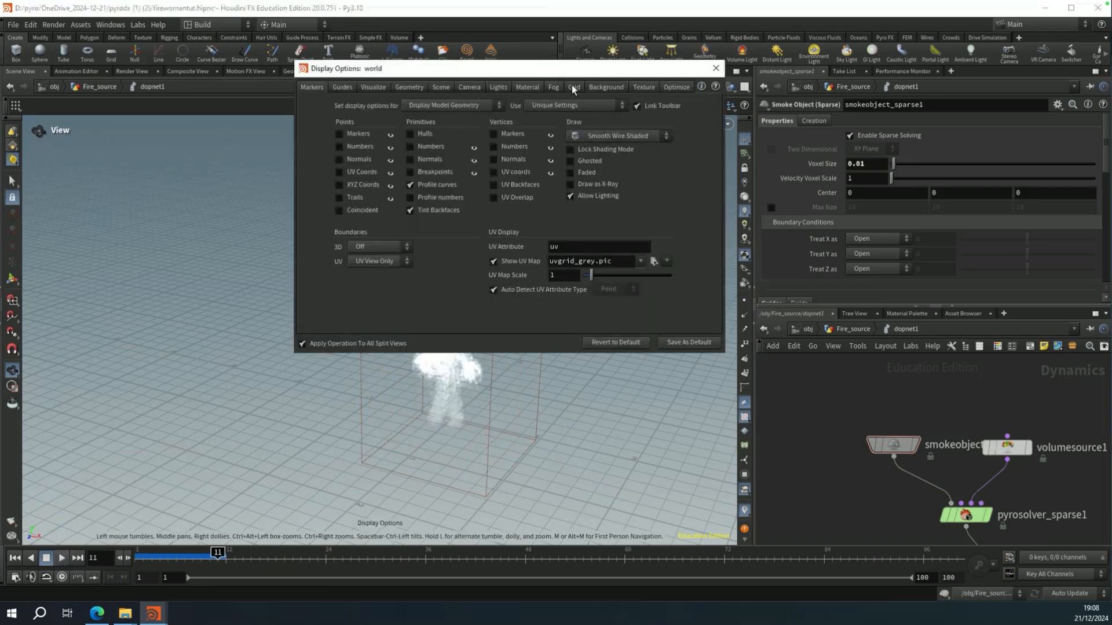
click(605, 87)
click(394, 106)
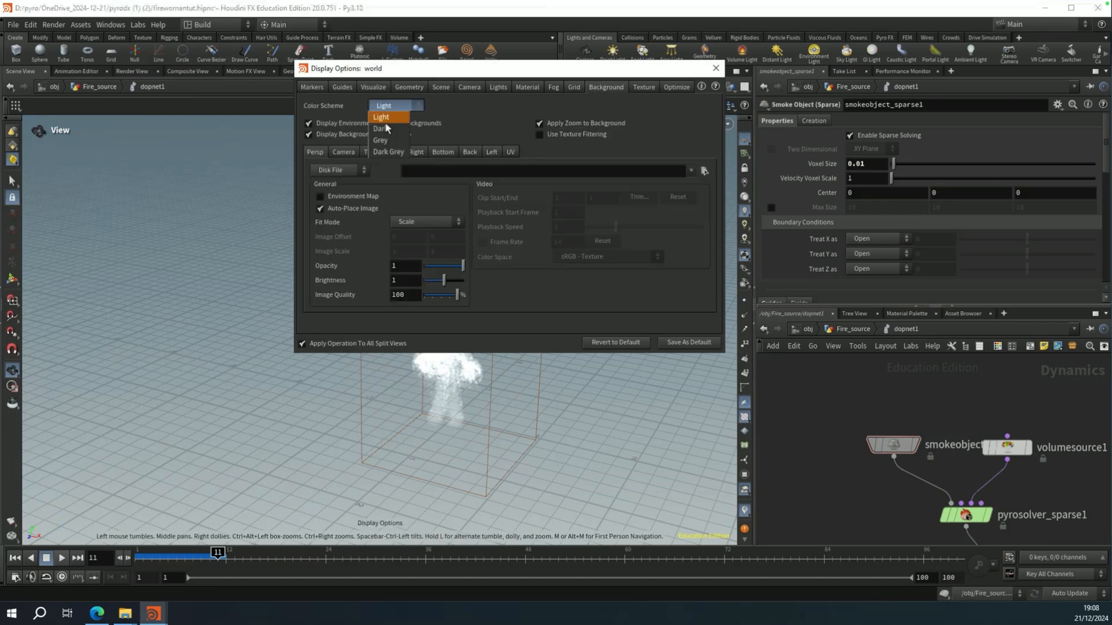
click(387, 128)
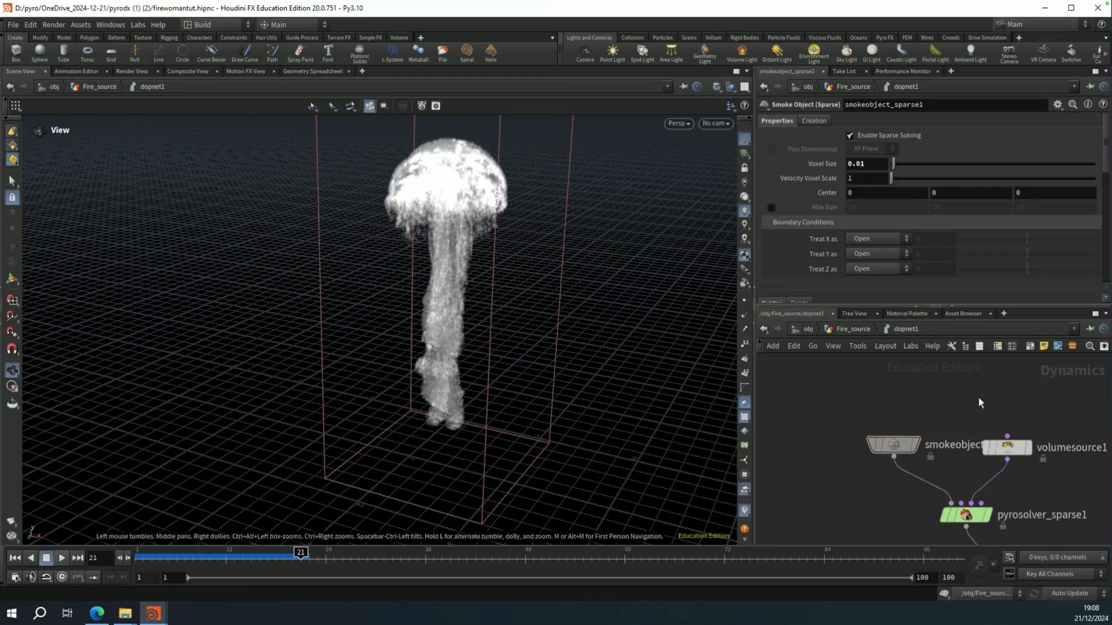
In the emission color settings of the Multi Field guide, set the ambient temperature to 300 and the reference temperature to 1500.
scroll(828, 263, down, 5)
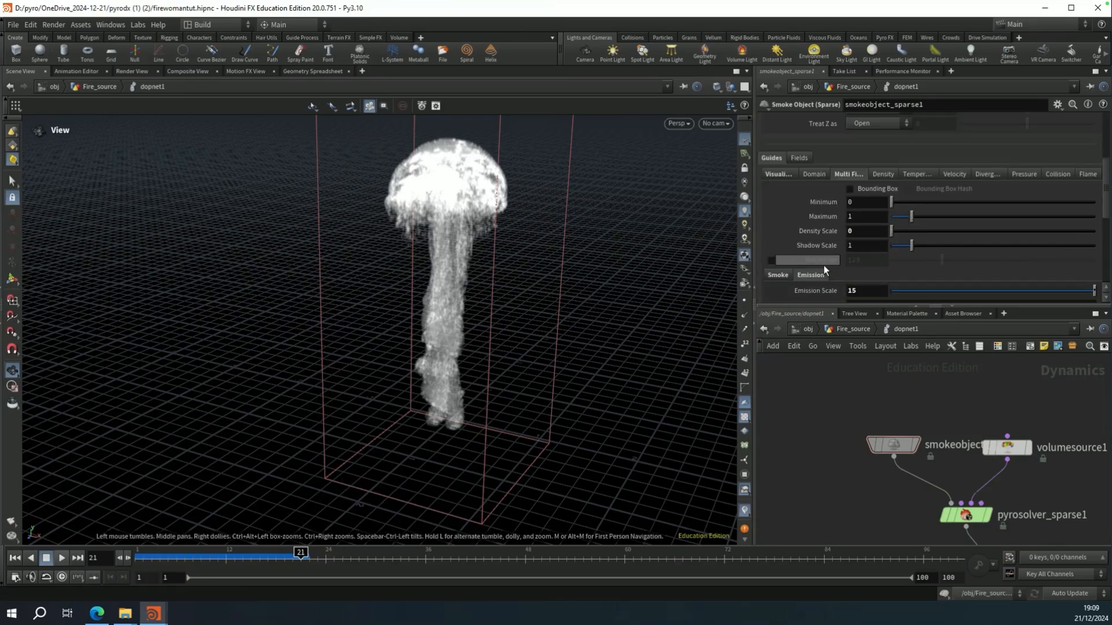
scroll(796, 255, down, 4)
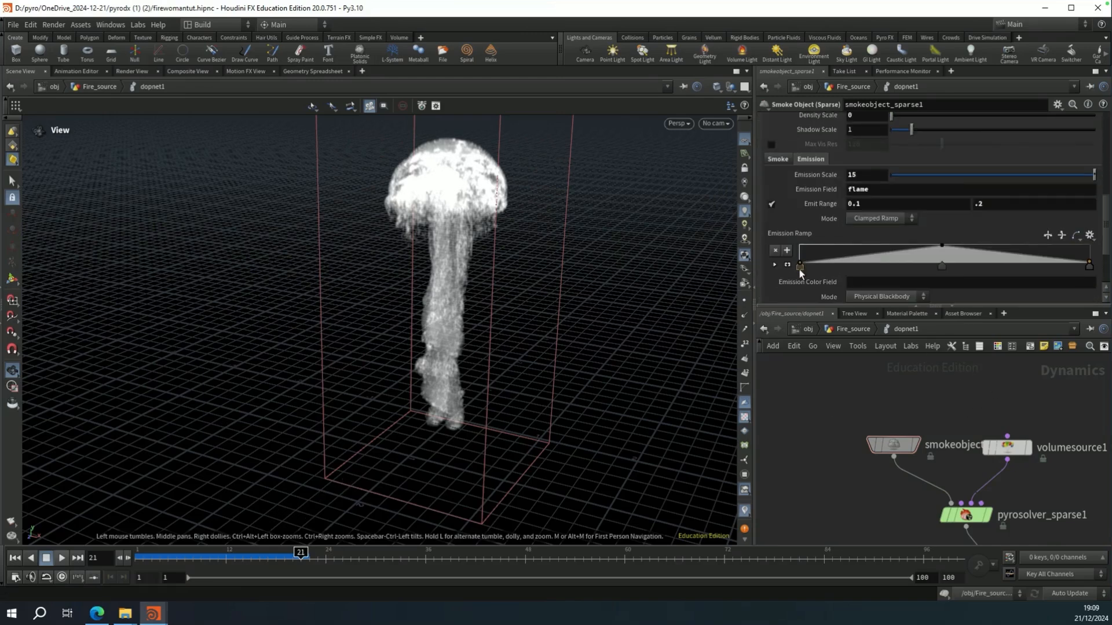
scroll(799, 269, down, 3)
click(857, 211)
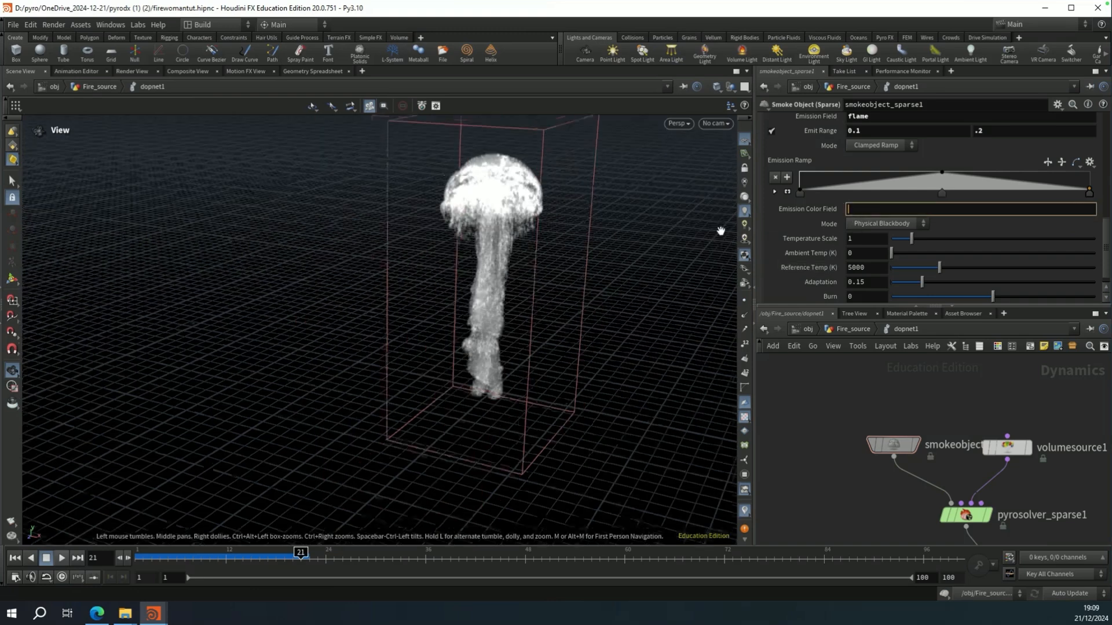
scroll(828, 247, down, 1)
click(860, 239)
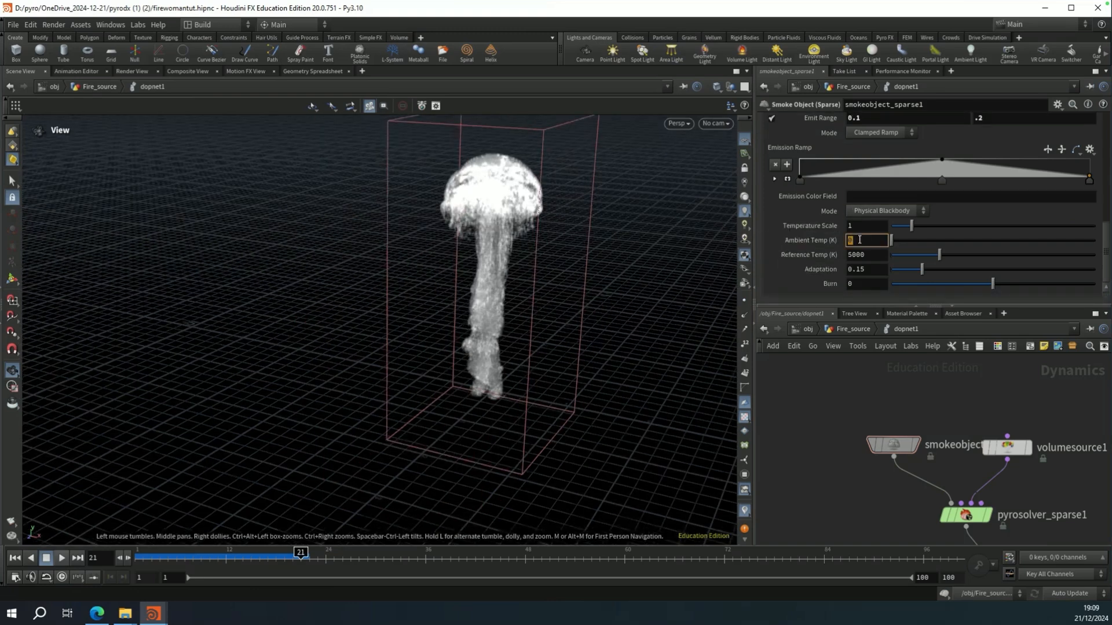
text(300)
key(Return)
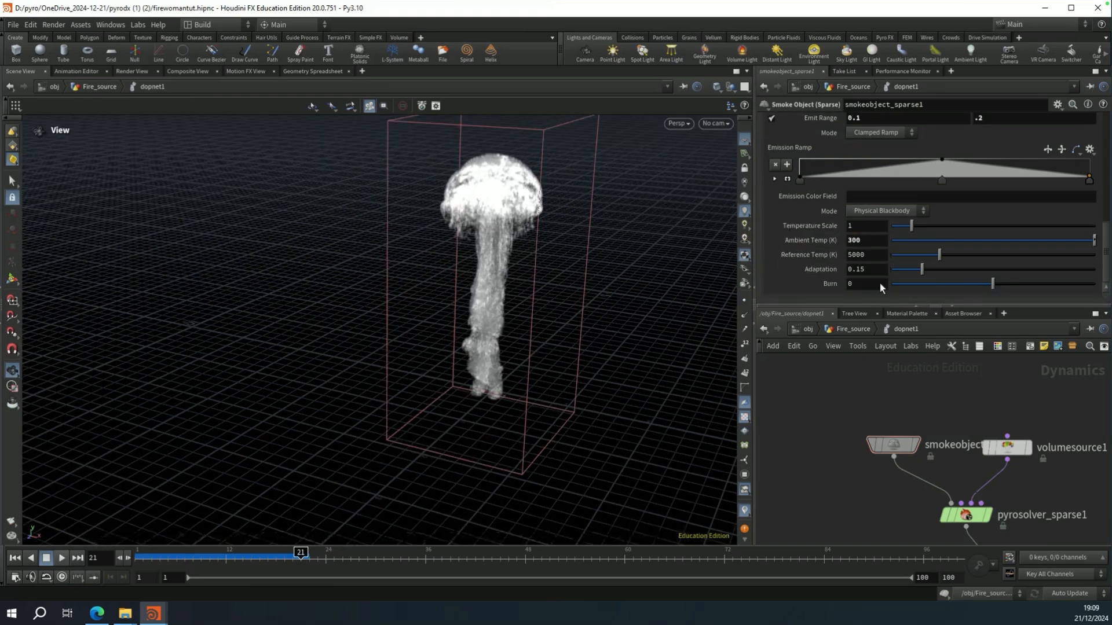
click(872, 255)
text(1500)
key(Return)
Enable Solve on Creation Frame in the sparse smoke object's creation settings.
scroll(808, 242, up, 10)
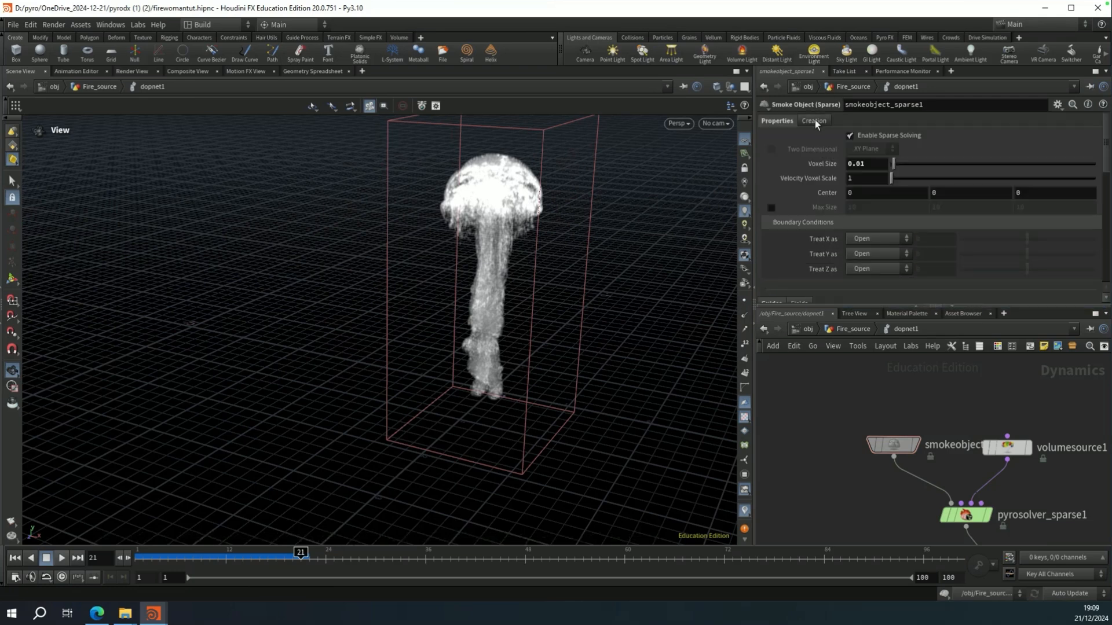
click(814, 120)
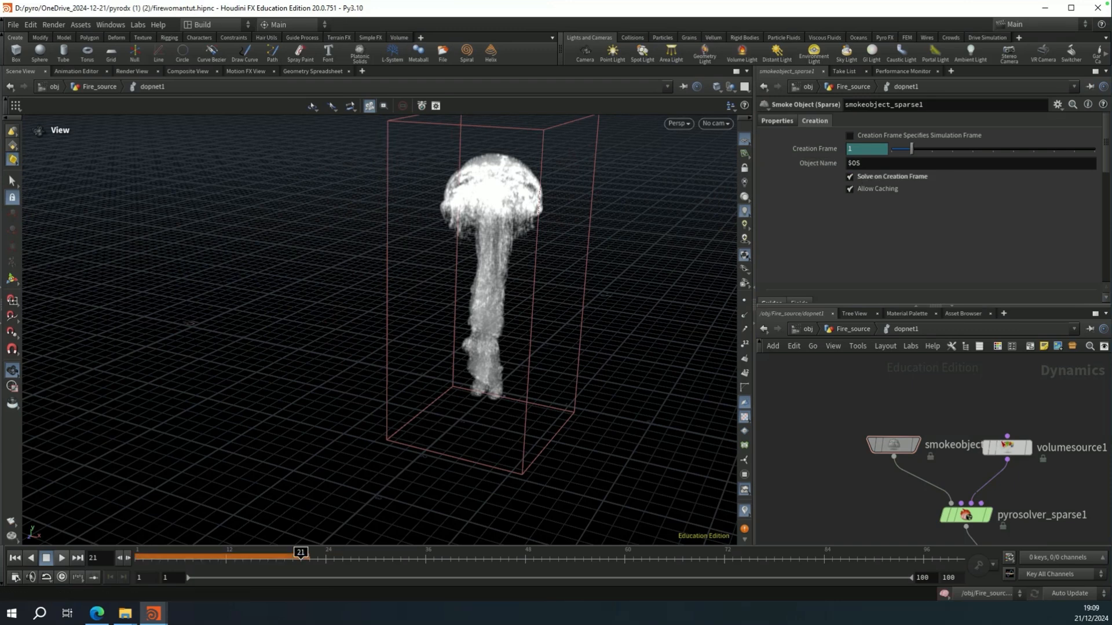
Enable Enlarge Fields to Contain Sources on the volume source node.
click(1007, 447)
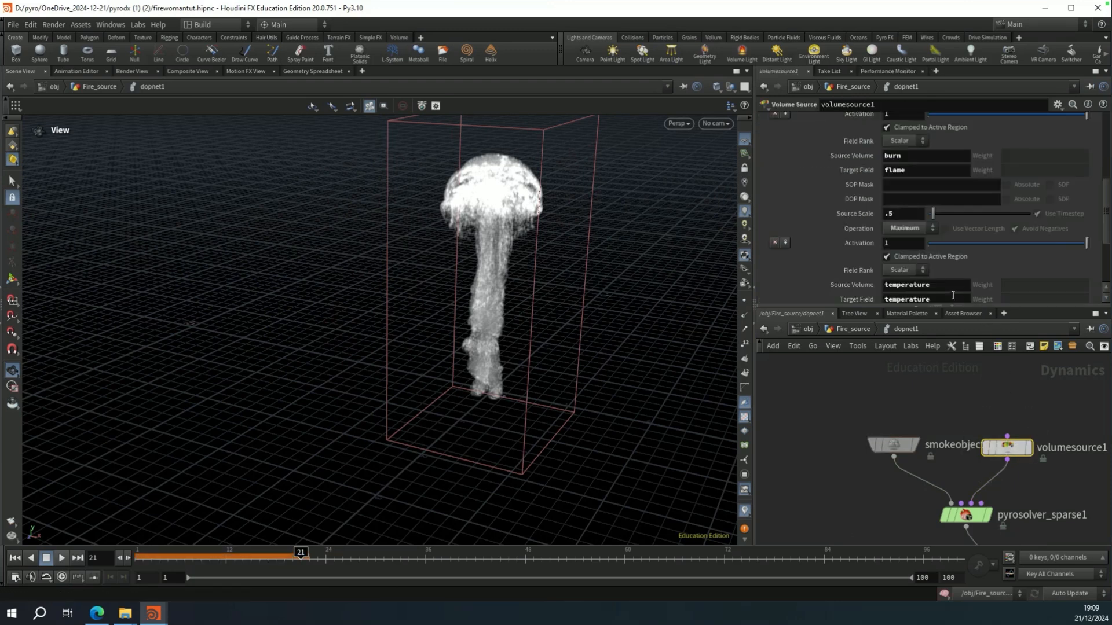
scroll(813, 220, up, 10)
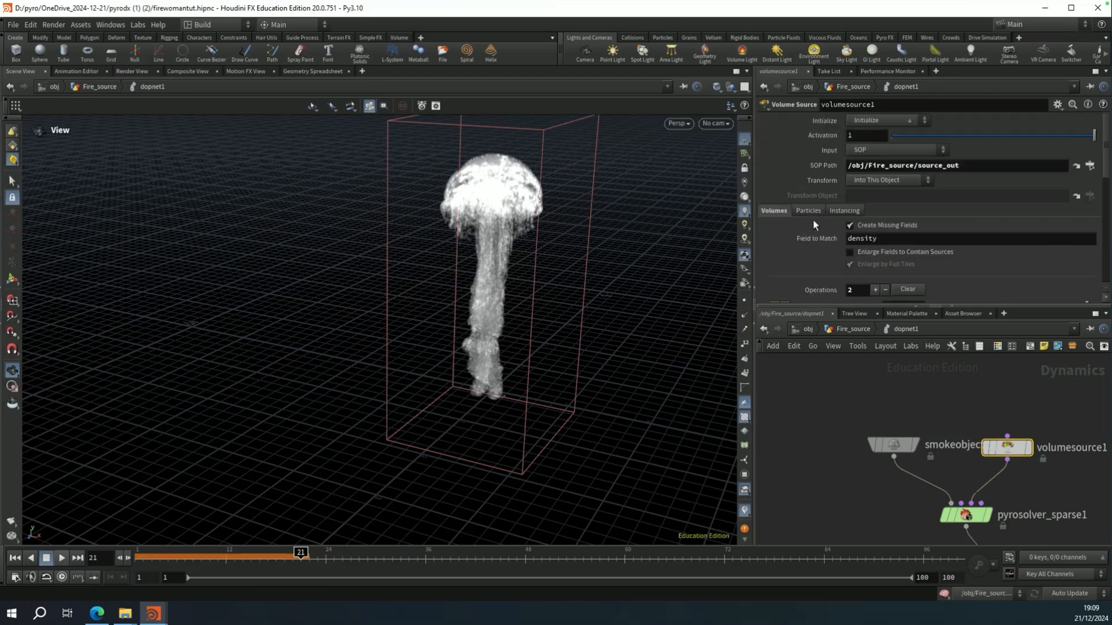
click(850, 251)
click(962, 503)
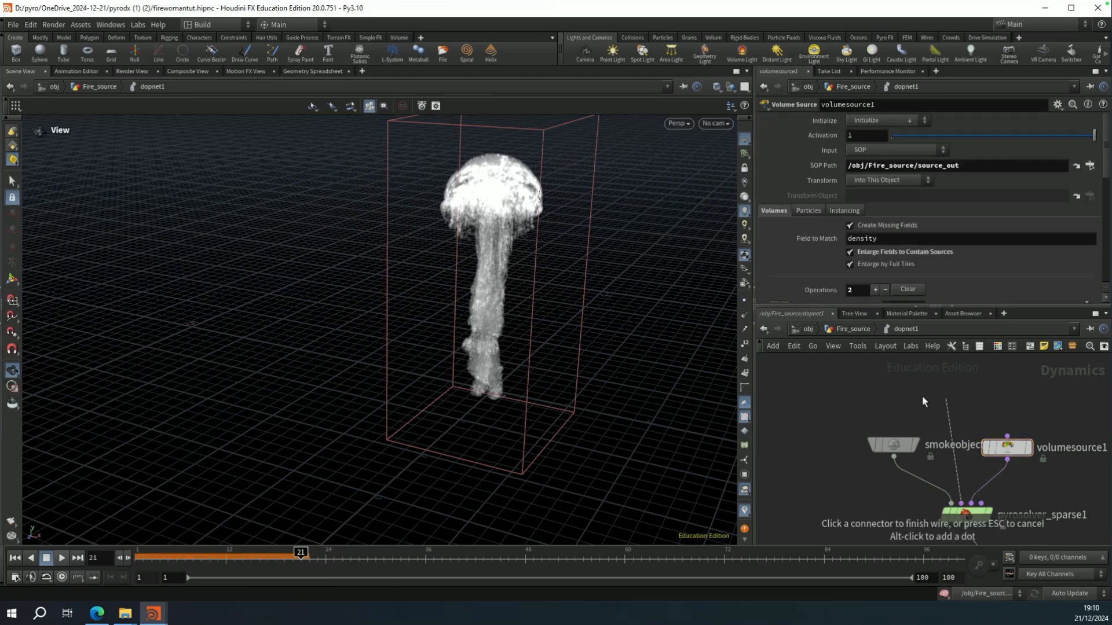
key(Tab)
key(Escape)
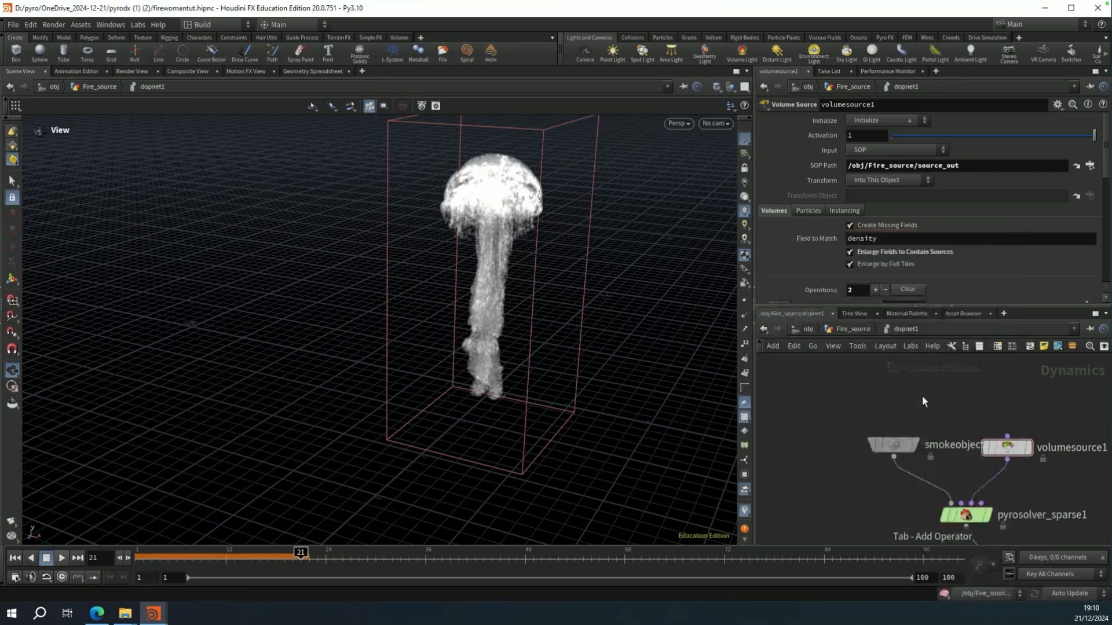
click(922, 398)
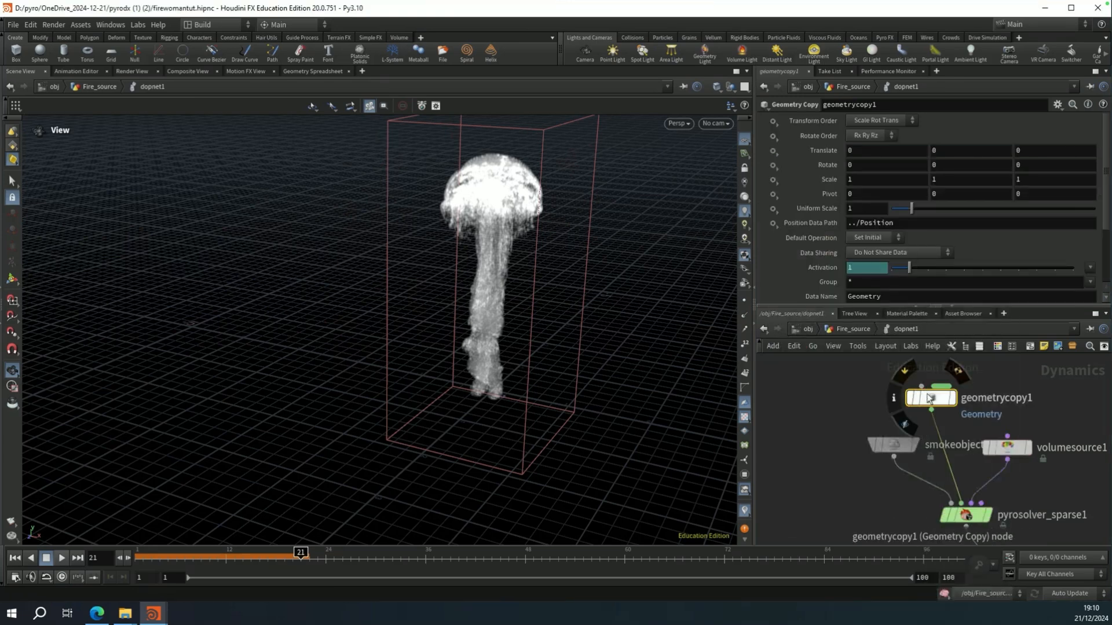
key(ctrl+z)
Wire a Merge node into the sparse pyro solver's second input and add a Gas Wind node feeding it.
key(Tab)
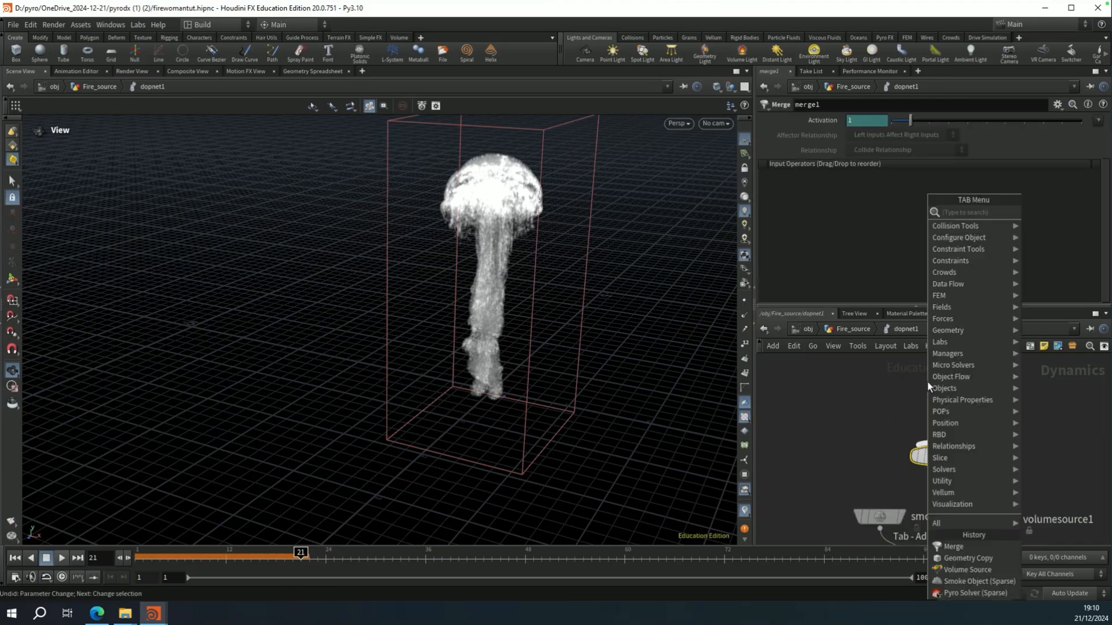
text(gaswind)
key(Return)
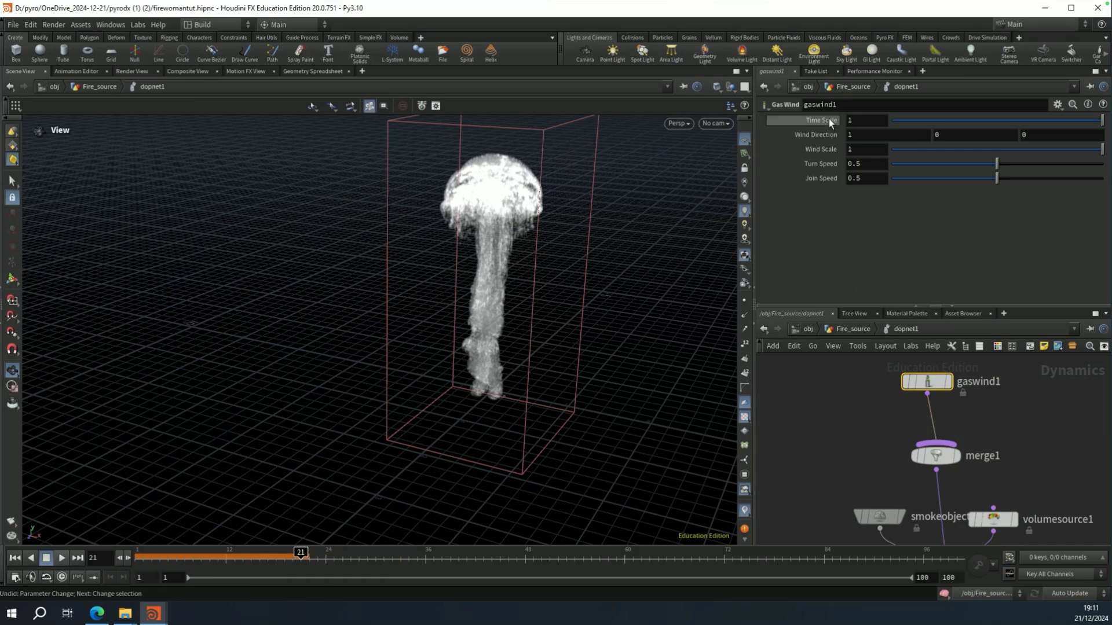
Set the Gas Wind node's wind scale to the expression fit01(rand($F), -0.3,0.3).
click(863, 150)
text(fit01(rand($F), -0.3,0.3))
key(Return)
click(828, 150)
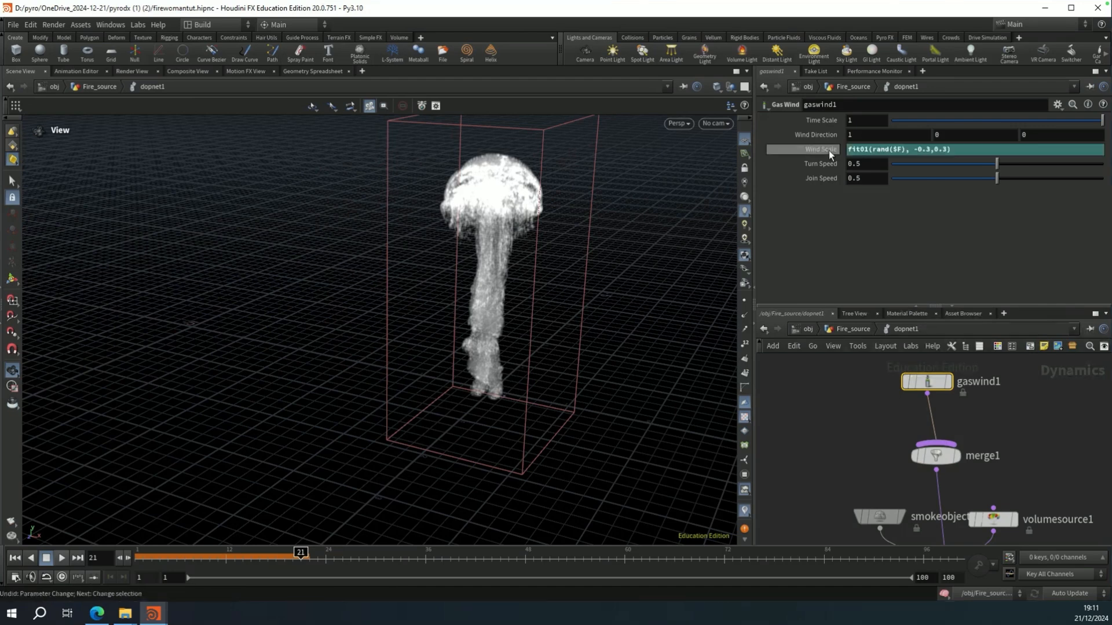
Add a Gas Vortex Confinement node and wire it into the Merge node beside the Gas Wind node.
click(936, 443)
key(Tab)
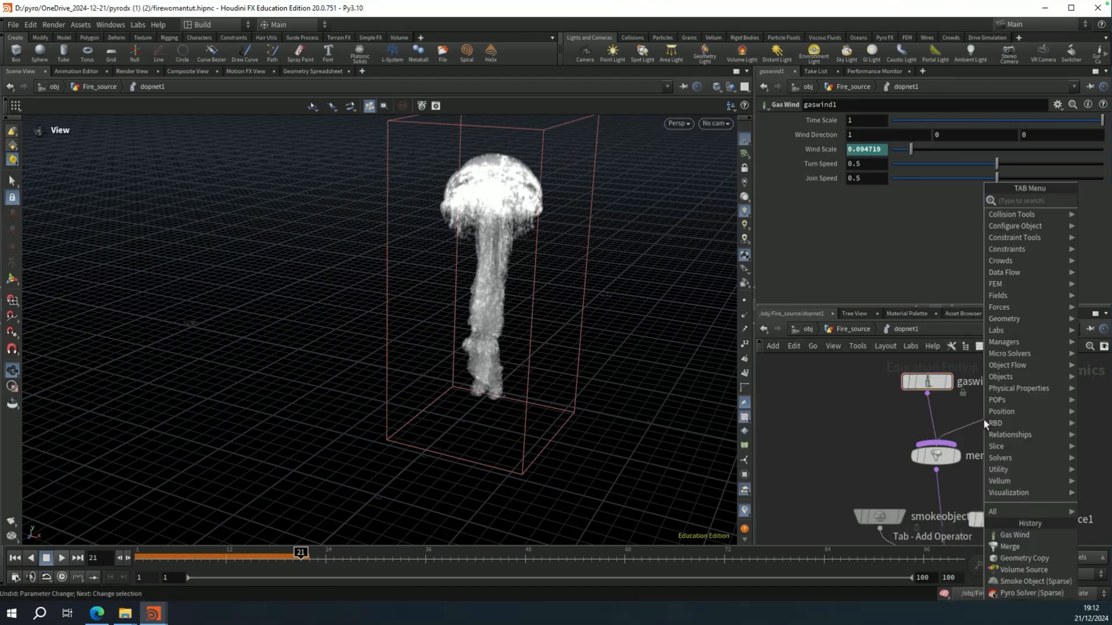
text(gas)
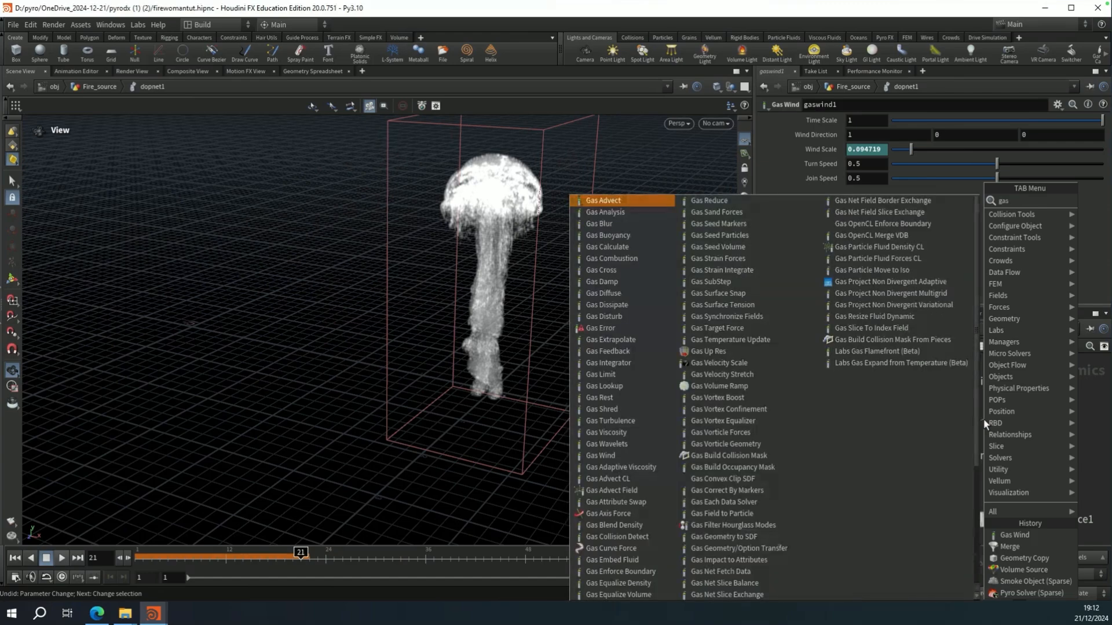
text( vortex confin)
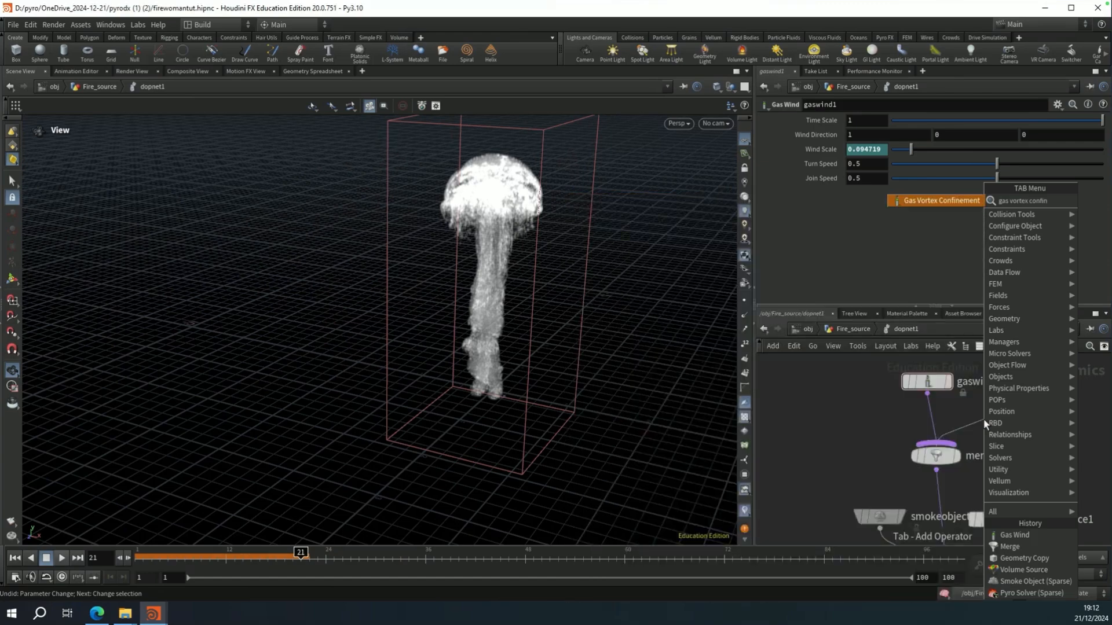
key(Return)
click(983, 419)
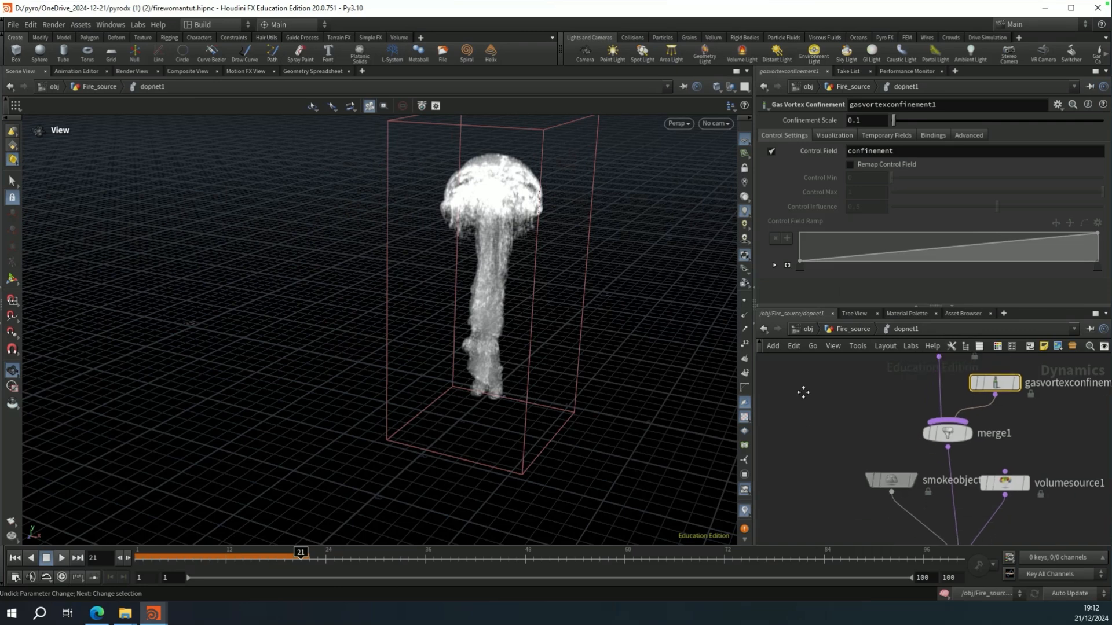
Set the sparse pyro solver's Time Scale to 0.8 and its Advection-Reflection to Single-Project.
click(961, 494)
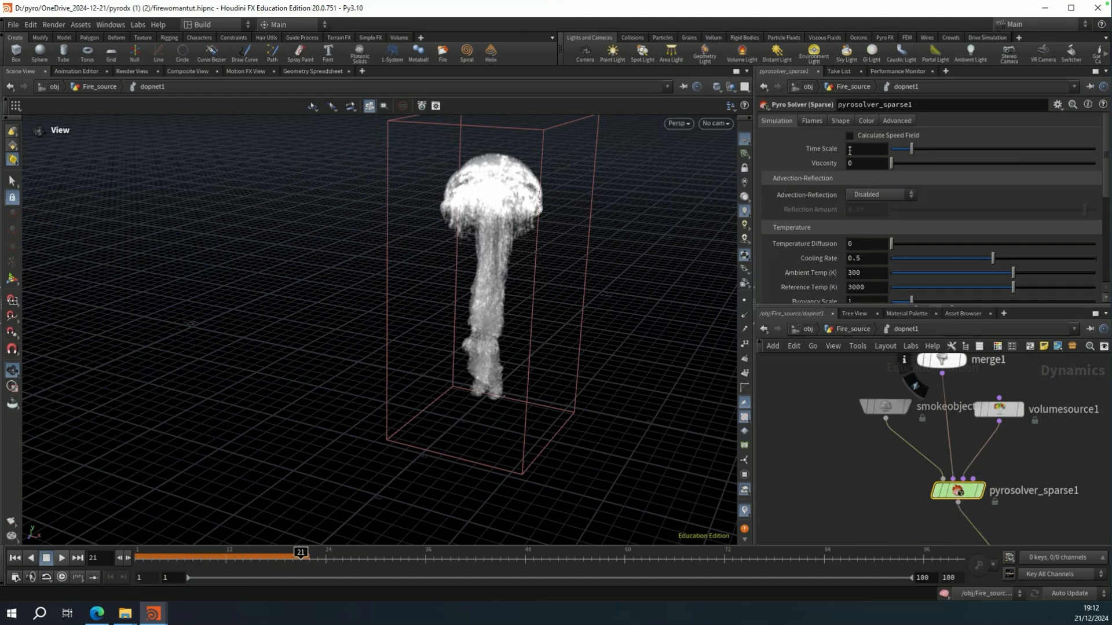
text(.8)
key(Return)
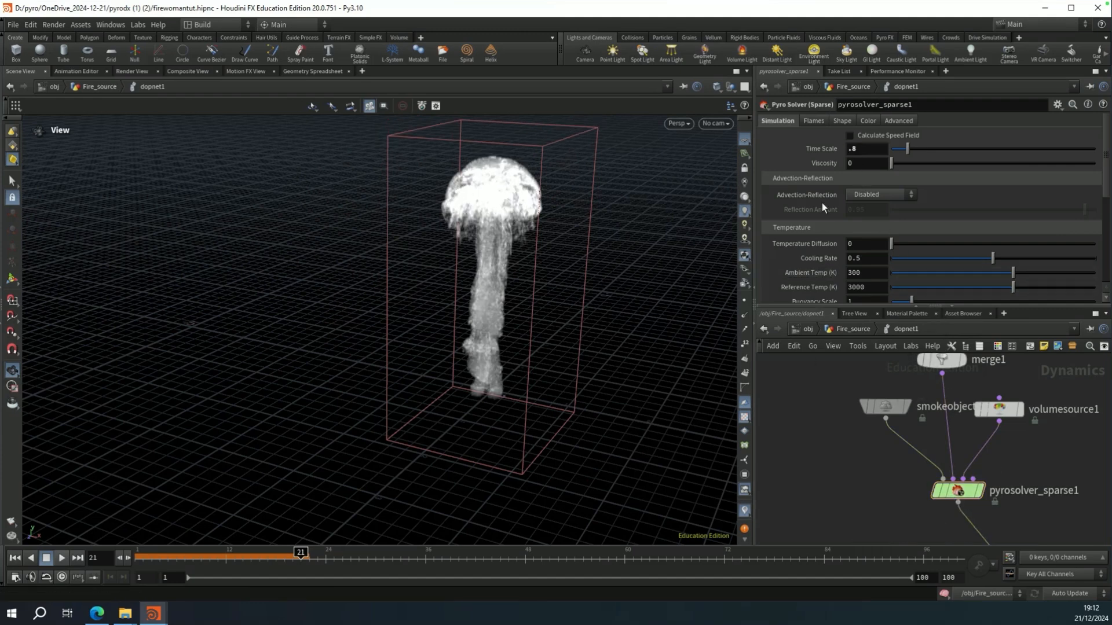
click(873, 190)
click(877, 218)
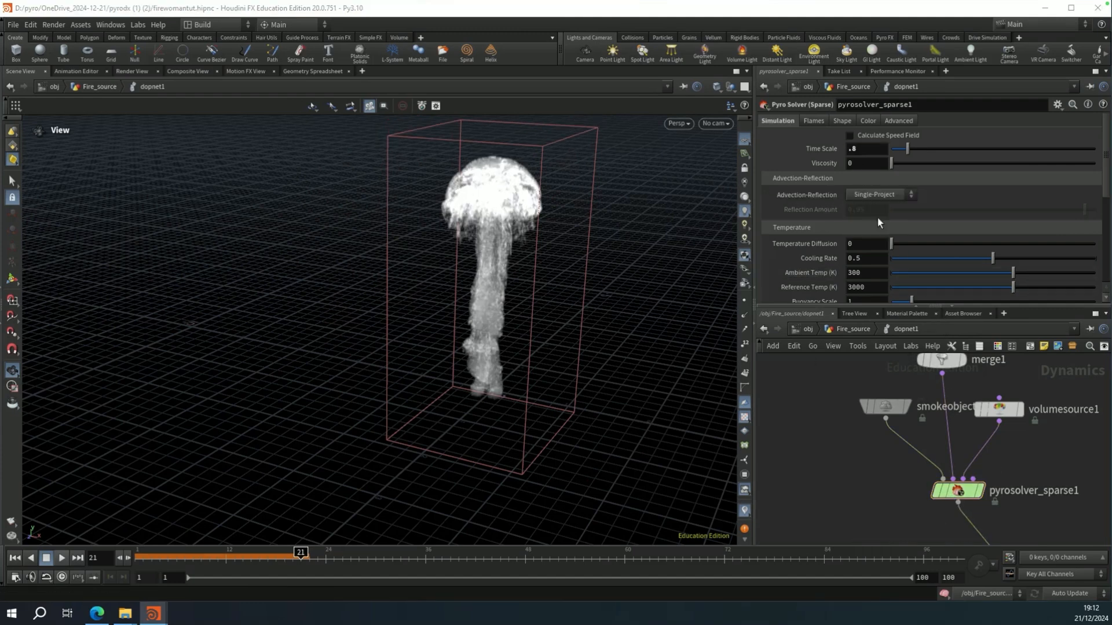
Set the sparse pyro solver's Flame Lifespan to 0.5.
click(814, 121)
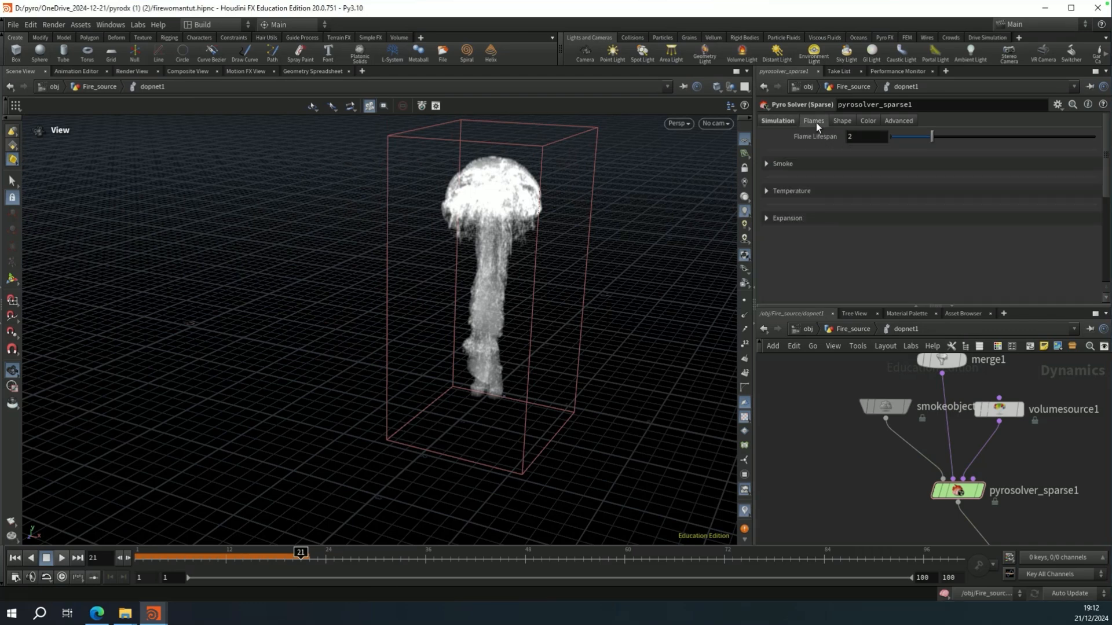
click(871, 137)
text(0.5)
key(Return)
Enable Shredding in the pyro solver's shape settings and set its strength to 15.
click(843, 120)
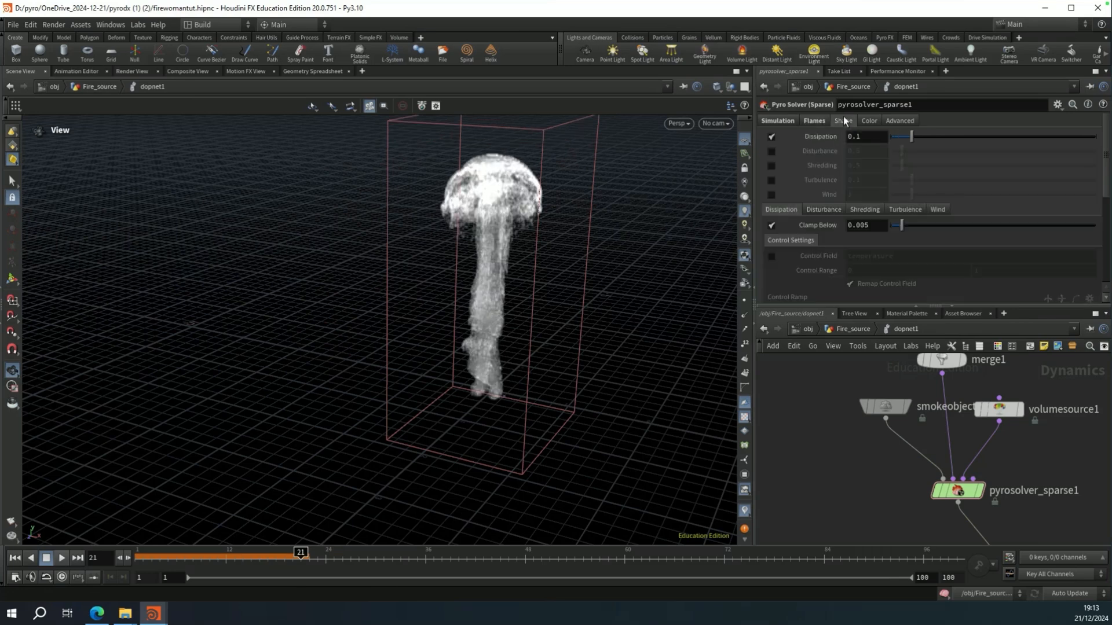
click(772, 166)
click(850, 165)
key(BackSpace)
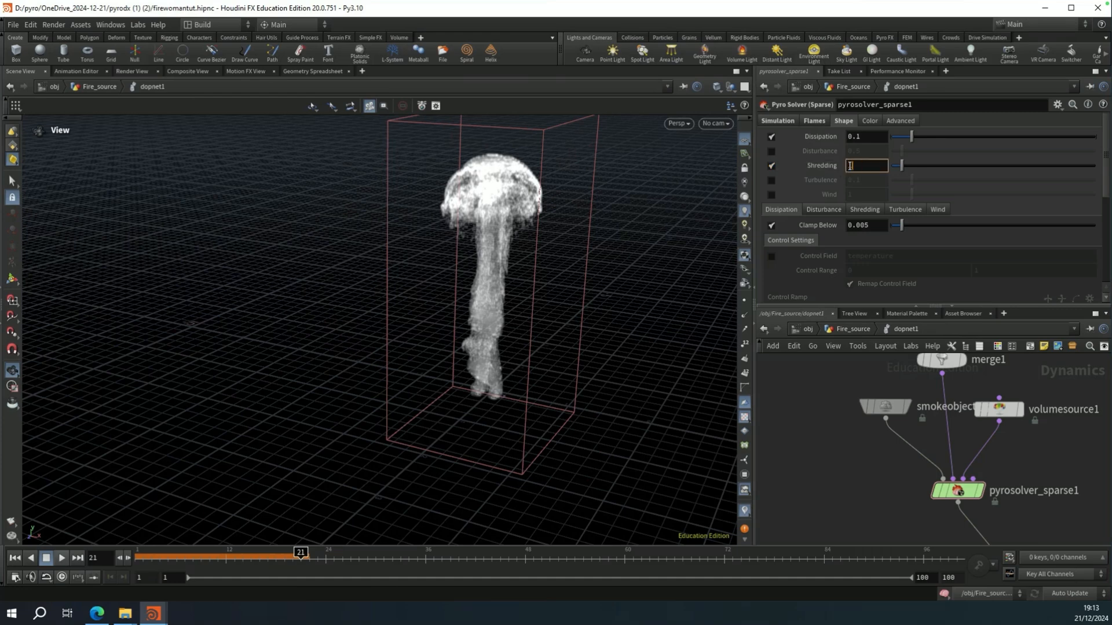
text(15)
key(Return)
scroll(803, 250, down, 1)
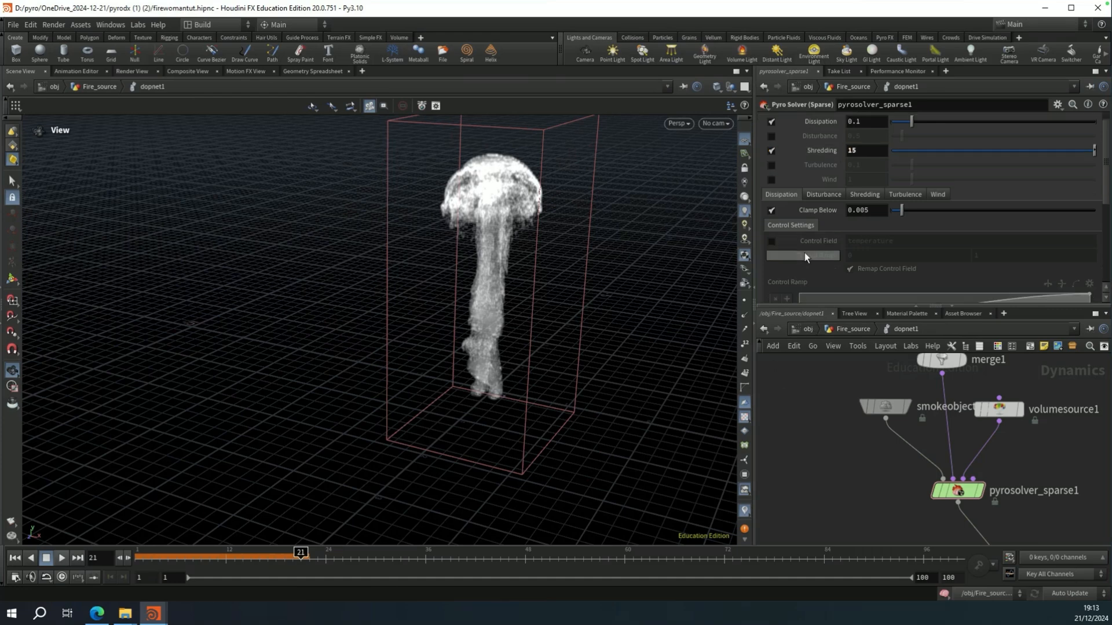
Change the pyro solver's Shredding Field to temperature.
click(874, 194)
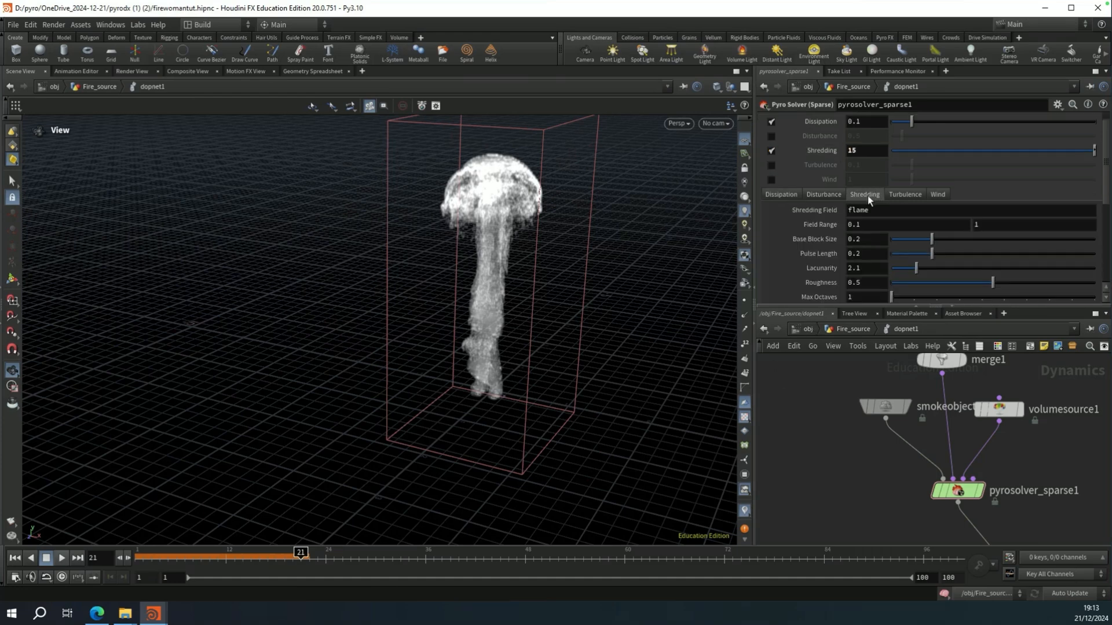
scroll(817, 217, down, 3)
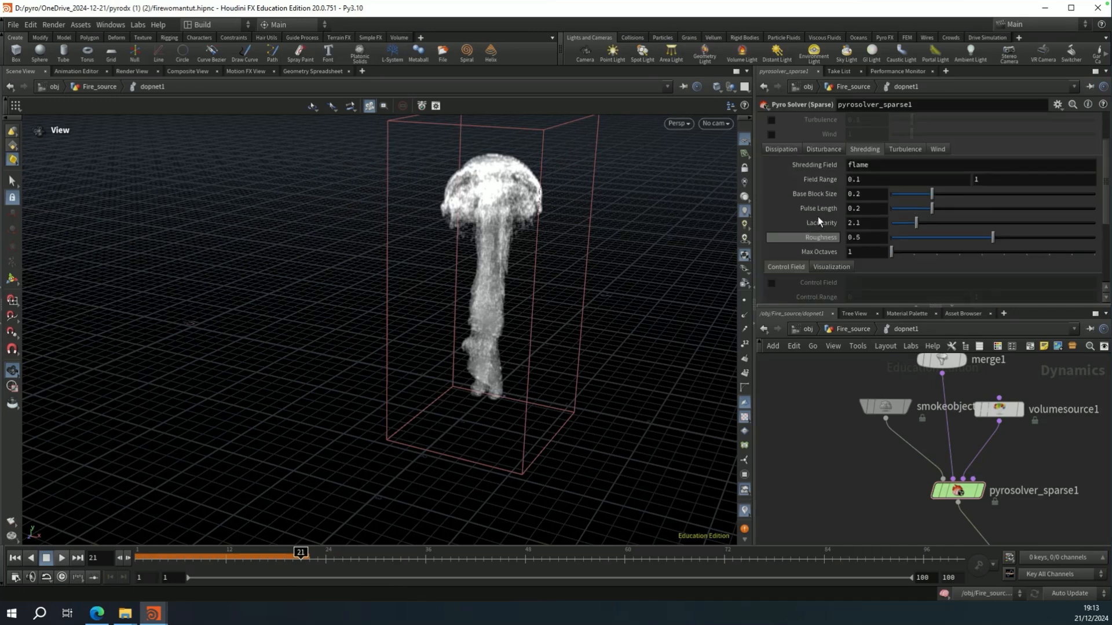
scroll(821, 210, down, 4)
scroll(814, 219, up, 2)
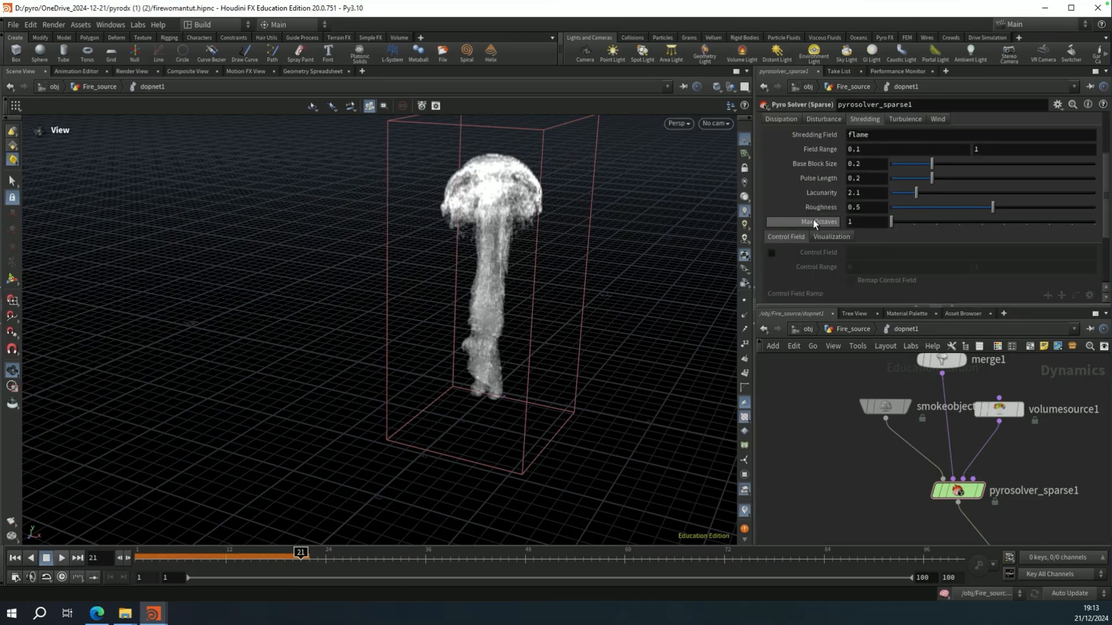
click(887, 134)
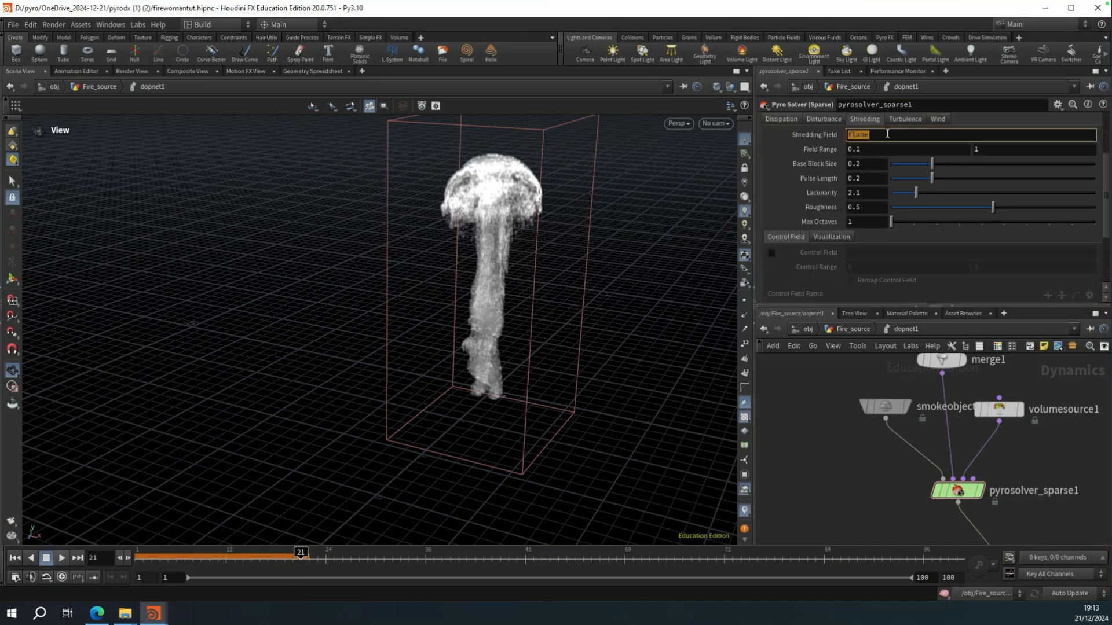
text(temperature)
key(Return)
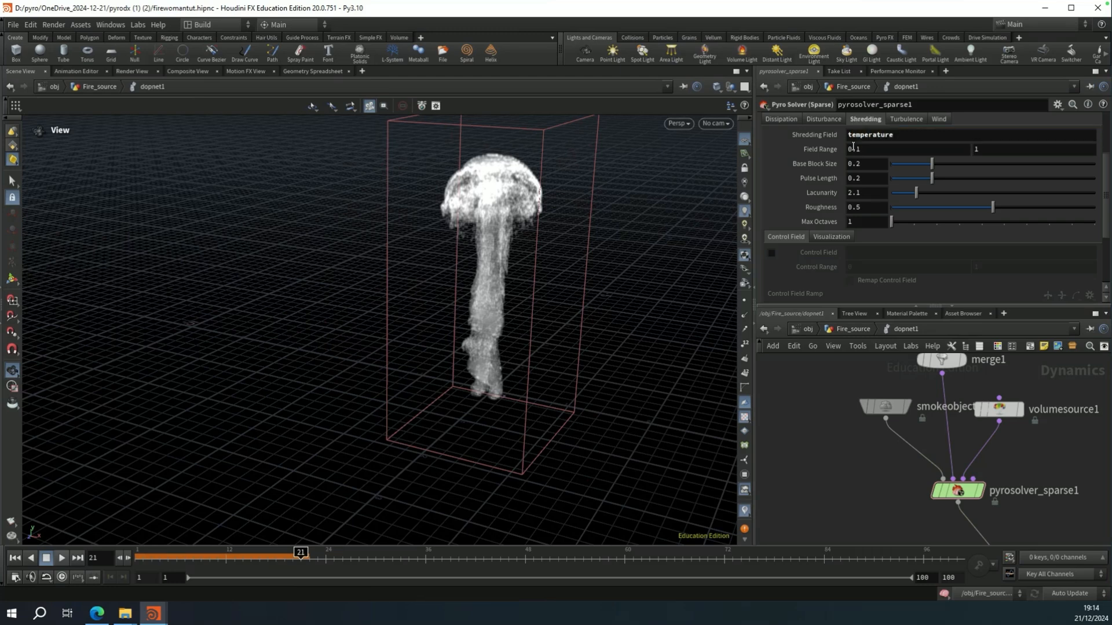
Set the shredding Max Octaves to 4 and both Base Block Size and Pulse Length to 0.1.
click(863, 223)
text(4)
key(Return)
click(858, 164)
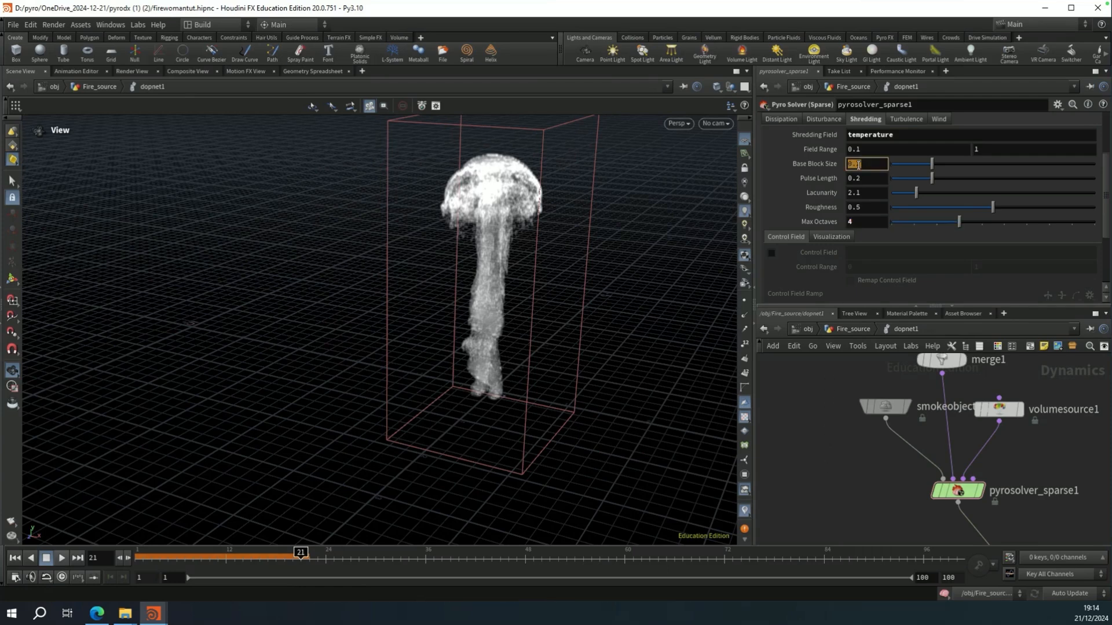
text(.1)
click(865, 180)
key(BackSpace)
key(BackSpace)
key(BackSpace)
text(.1)
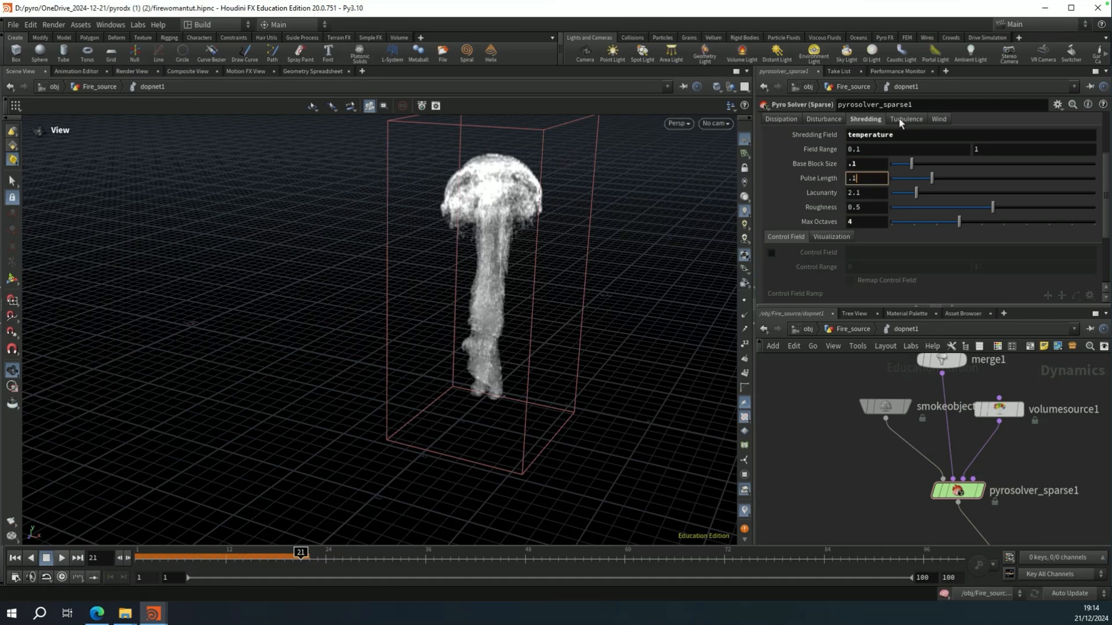
key(Return)
Enable Turbulence on the pyro solver and set its Max Substeps to 3.
scroll(891, 120, up, 5)
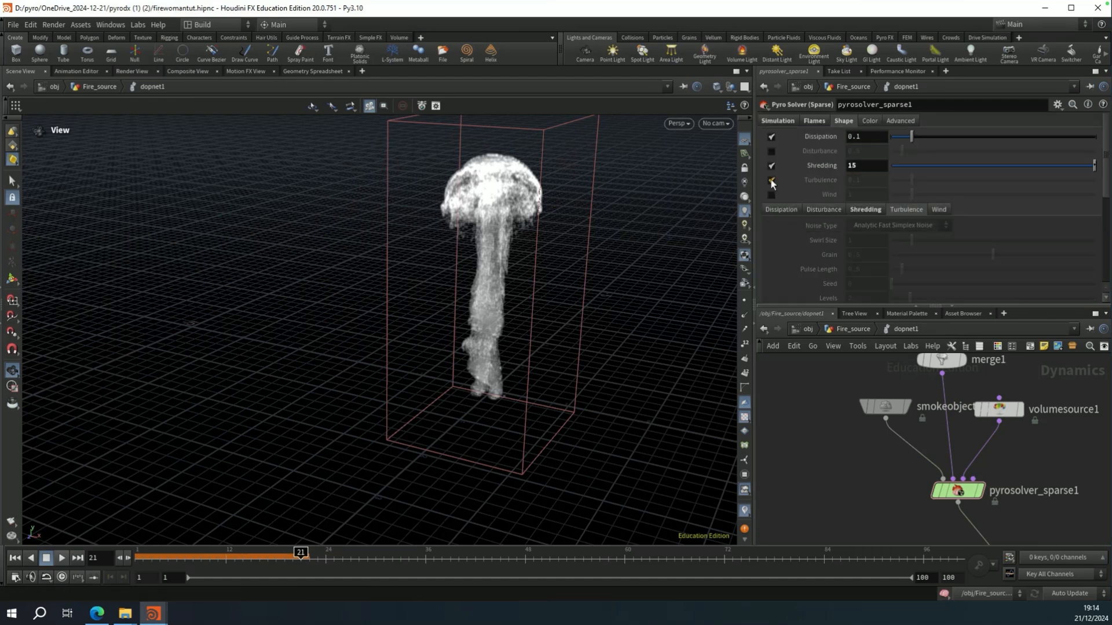
click(770, 179)
click(886, 120)
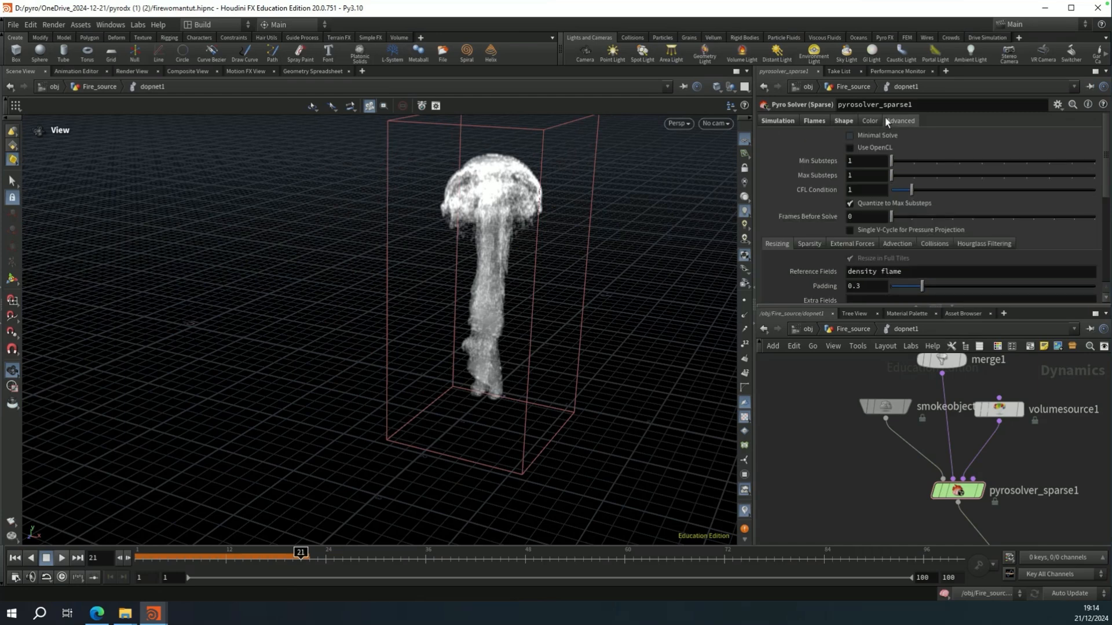
click(861, 174)
text(3)
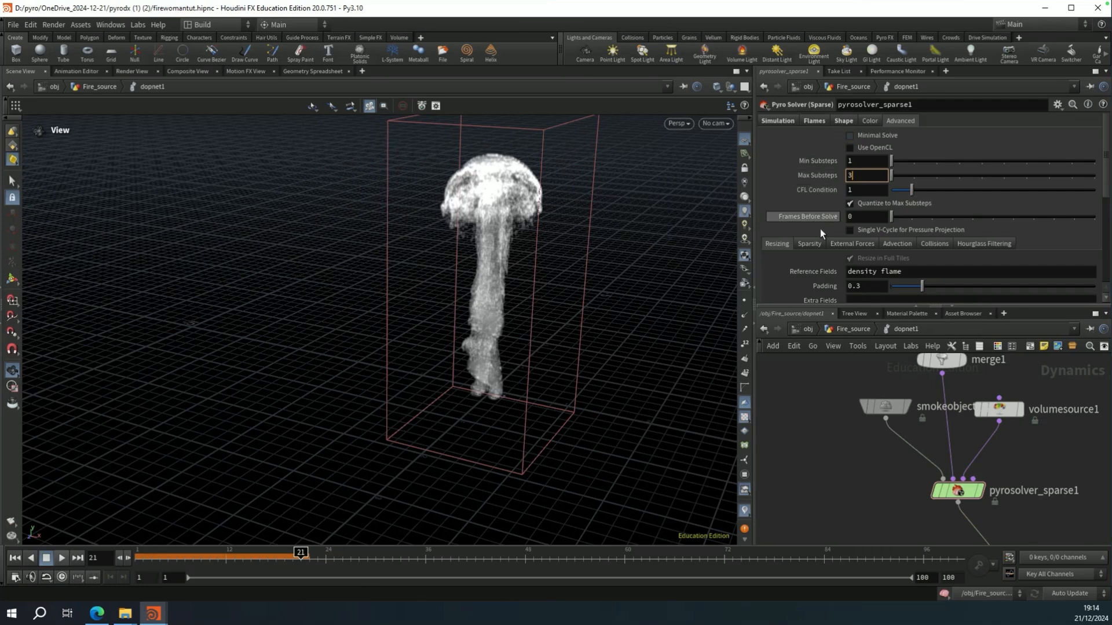
scroll(815, 243, down, 3)
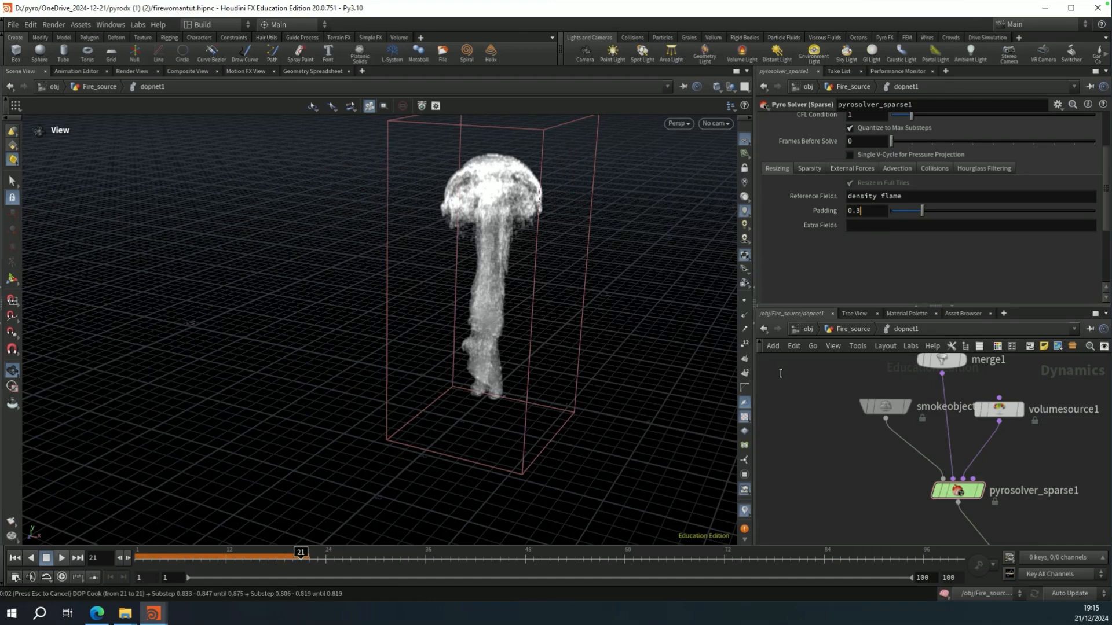
Return to the Fire_source network and add a DOP Import Fields node below dopnet1.
click(851, 328)
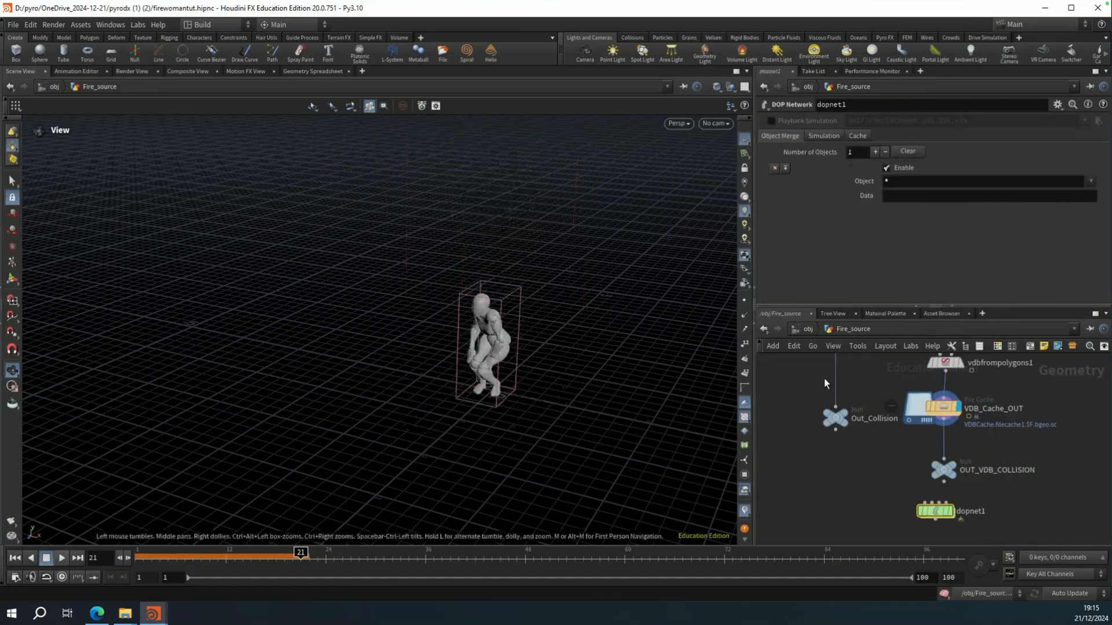
key(Tab)
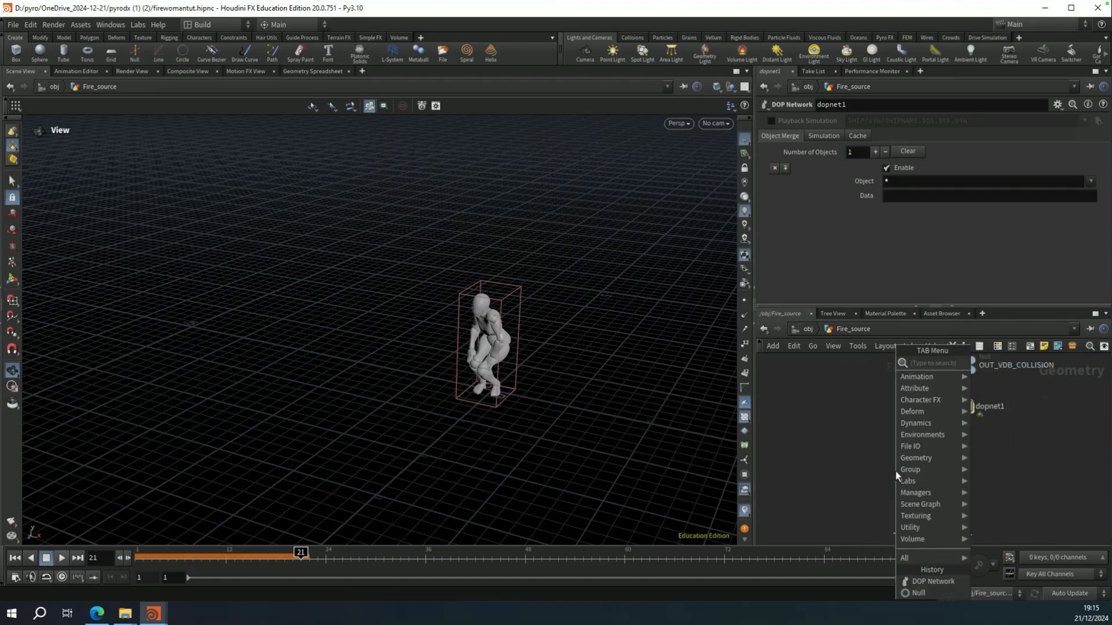
text(dop impor)
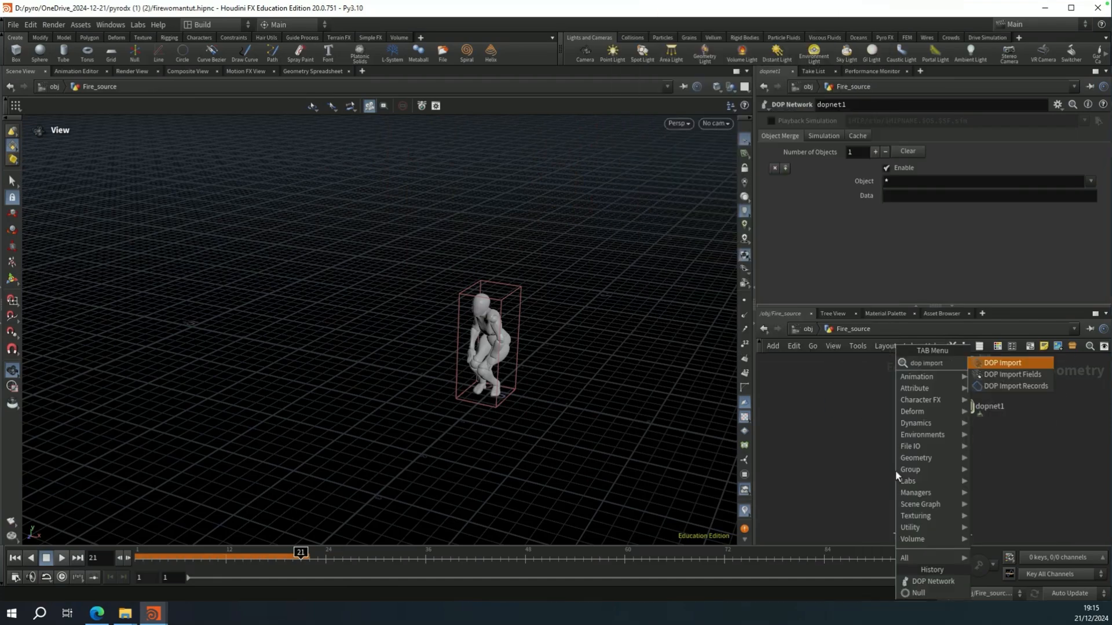
text(t)
key(Return)
click(895, 472)
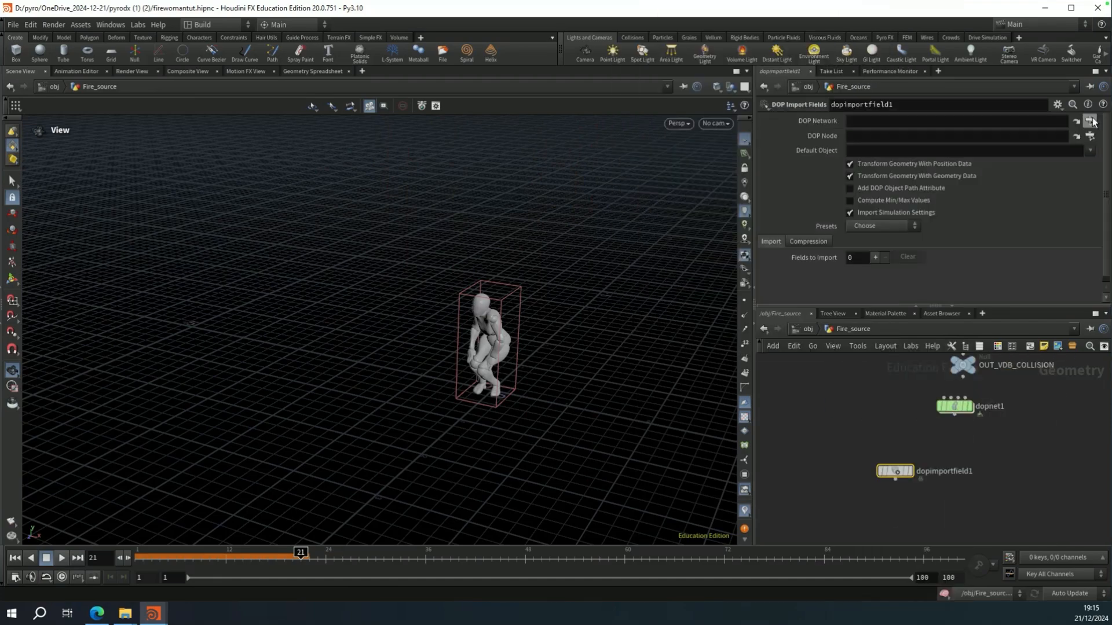
Set the import node's DOP Network to /obj/Fire_source/dopnet1 and display the node at frame 1.
click(1092, 120)
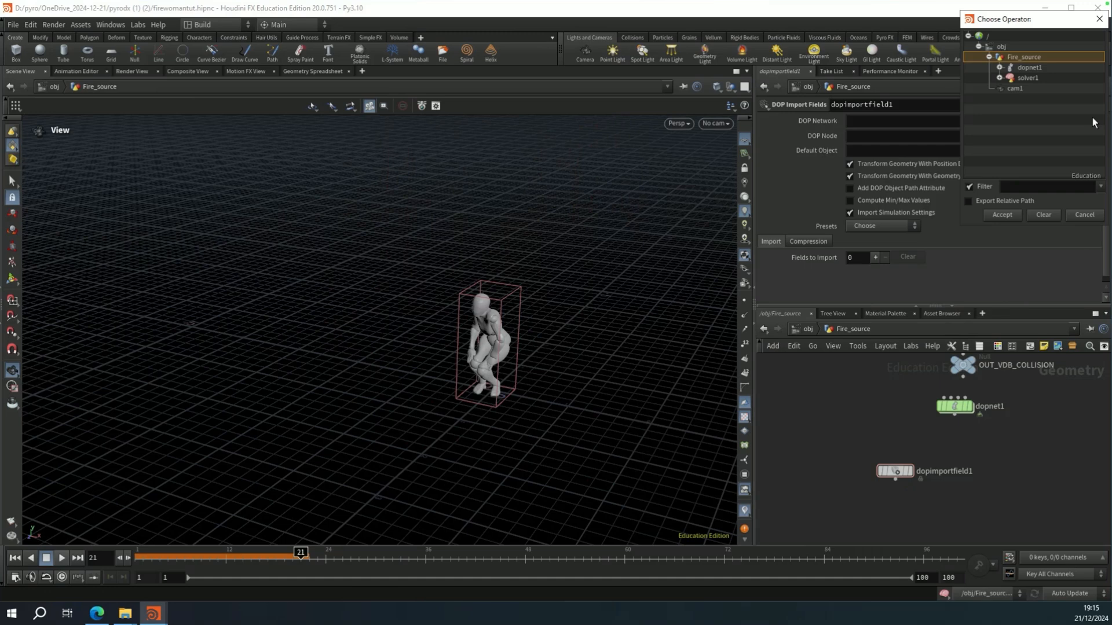
click(1026, 68)
click(1017, 213)
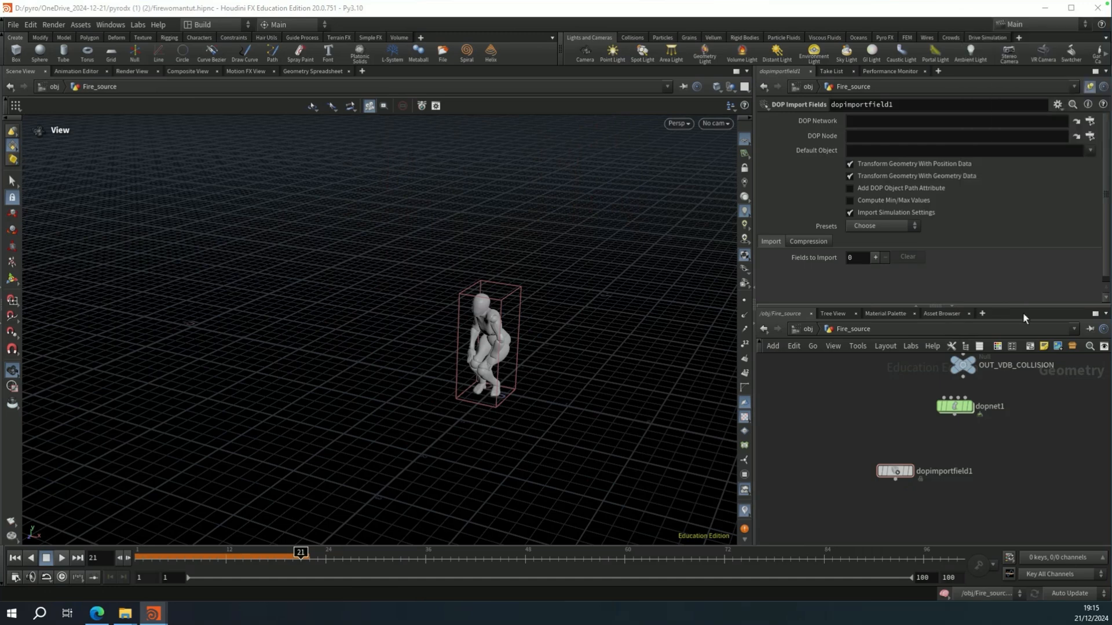
click(910, 471)
click(15, 558)
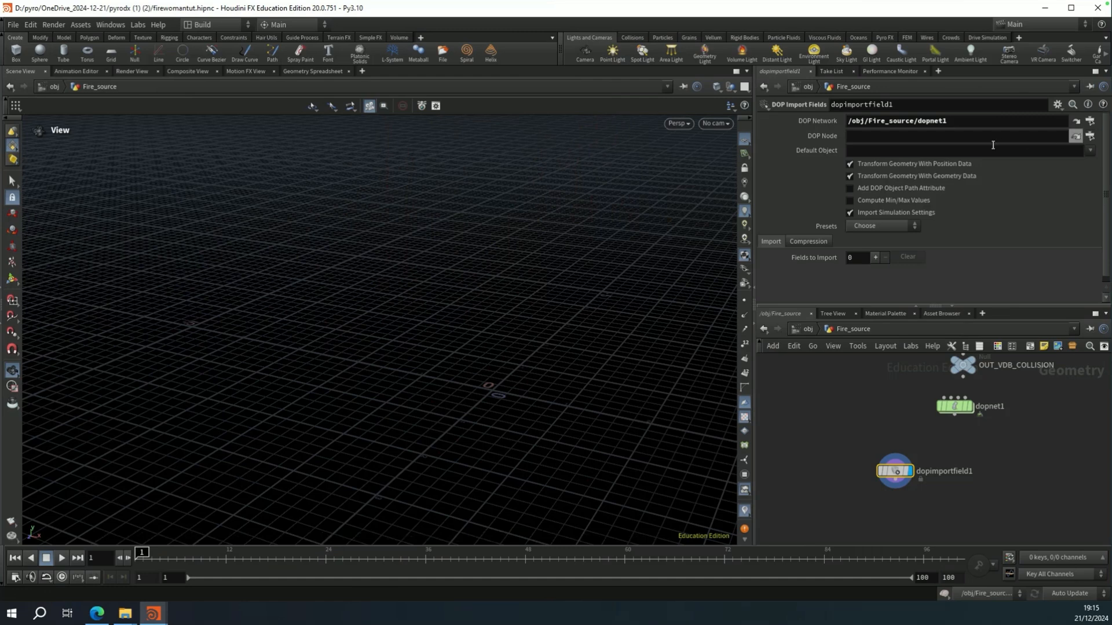
Set the import node's DOP Node to smoke*.
click(1007, 135)
text(smoke)
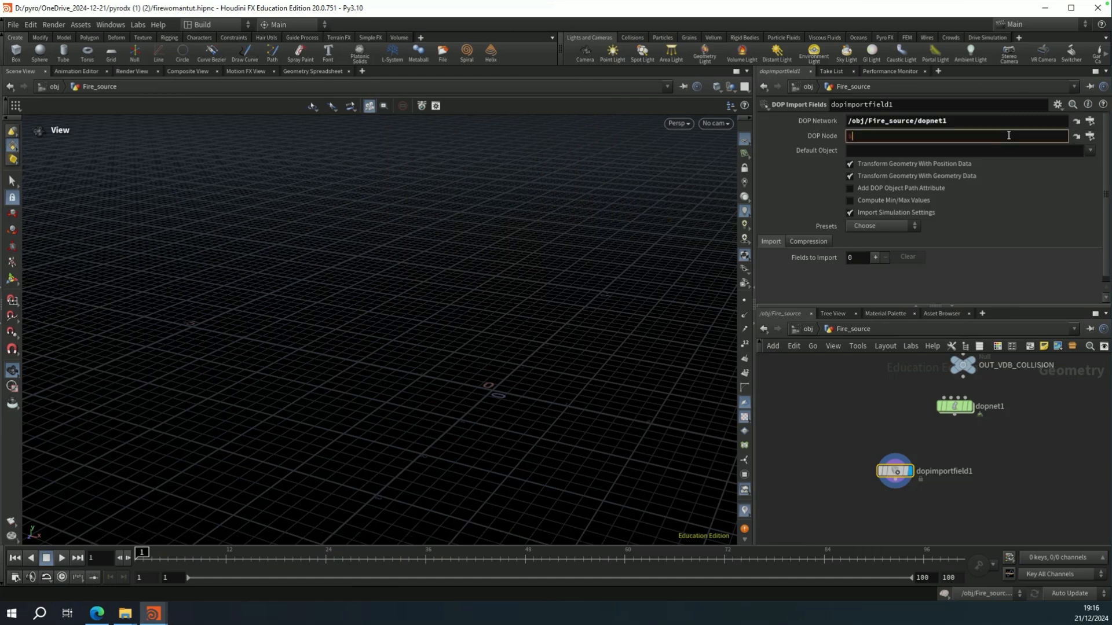
text(*)
key(Return)
Load the Pyro preset on the import node and keep only the vel and temperature fields.
click(864, 224)
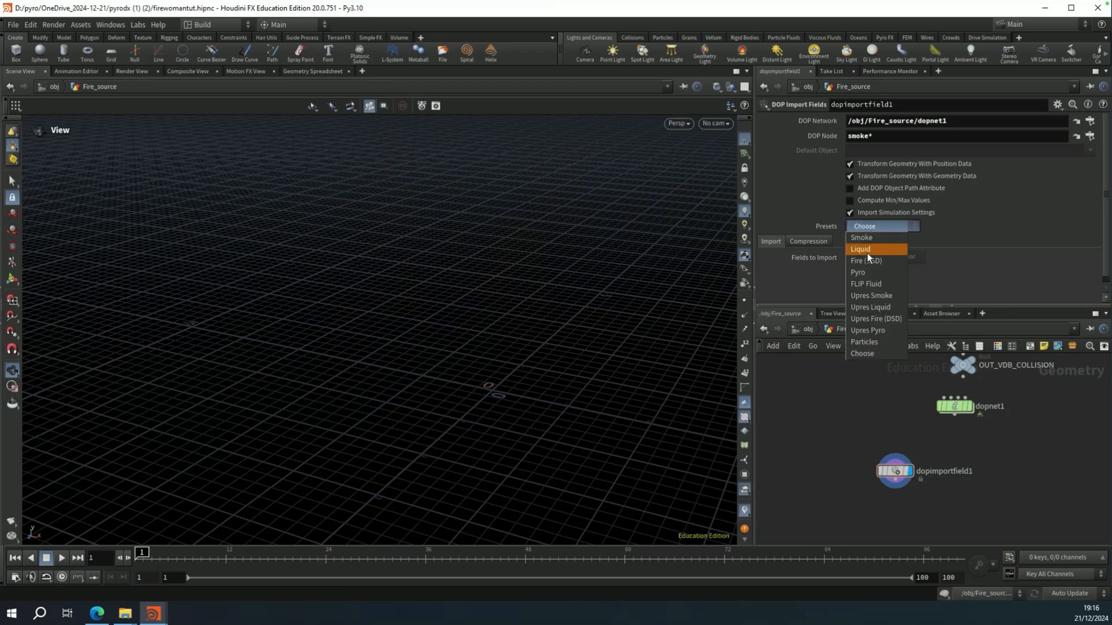
click(867, 271)
scroll(822, 269, down, 3)
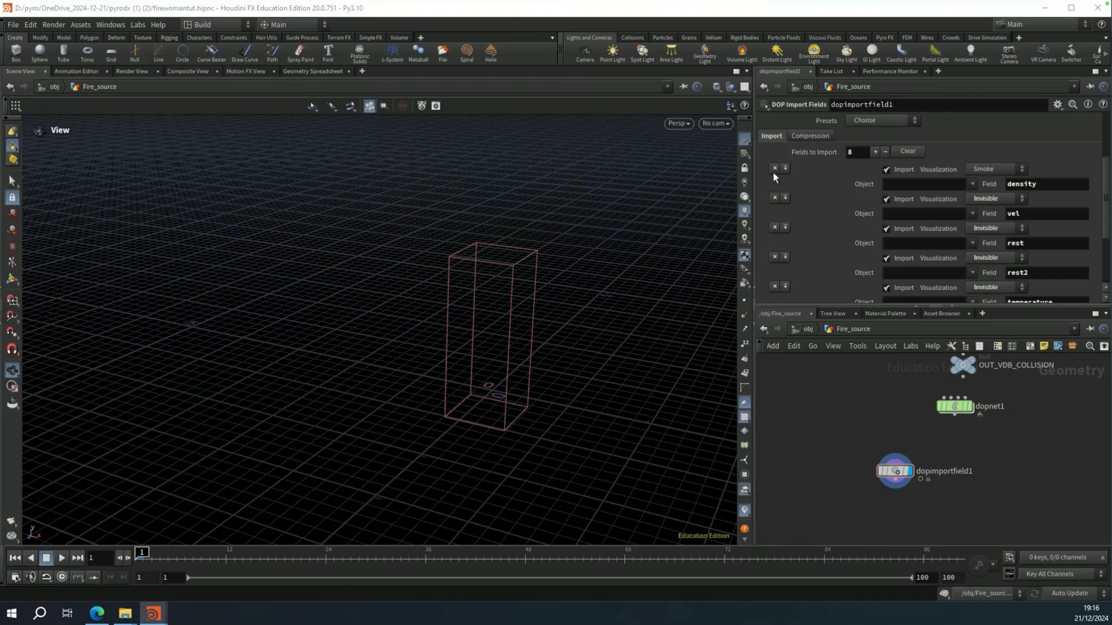
Add a Convert VDB node below dopimportfield1 and set it to convert to VDB.
key(Tab)
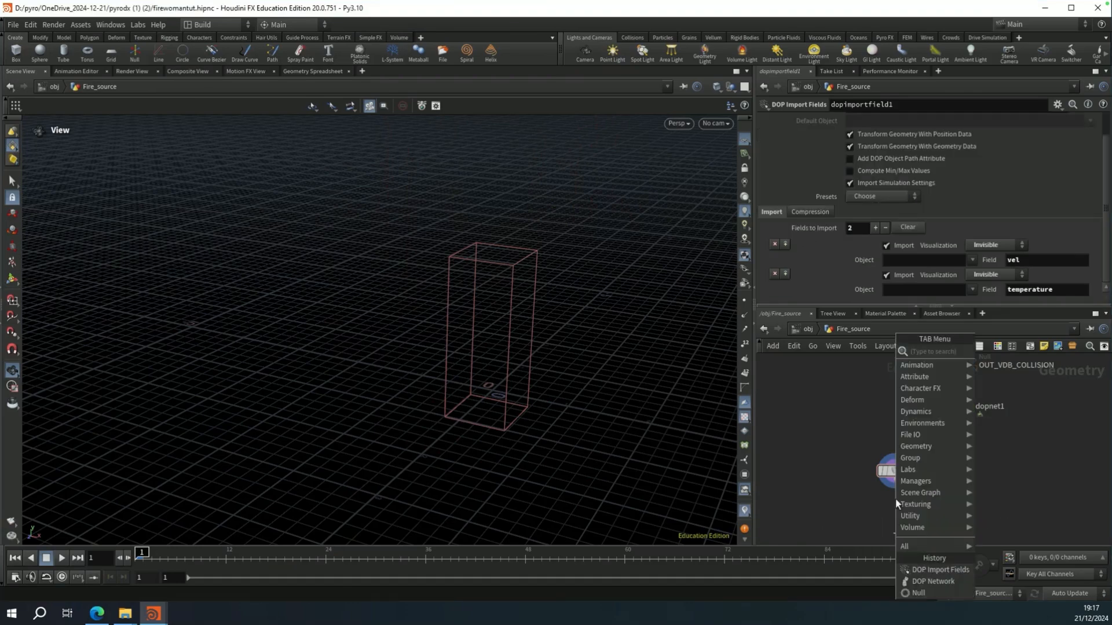
text(convert vd)
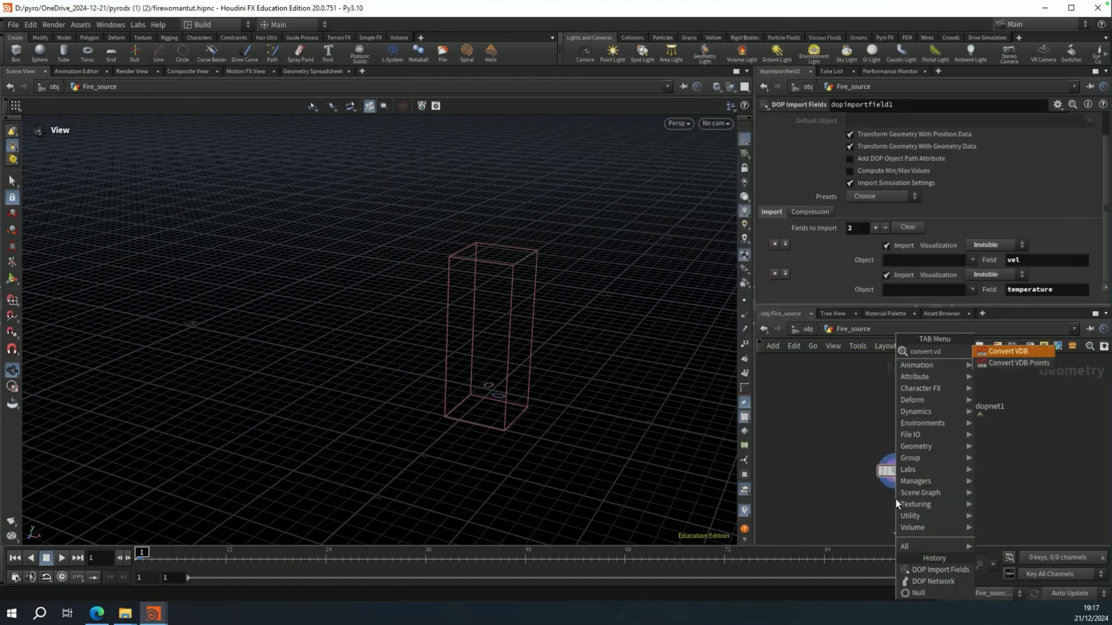
text(b)
key(Return)
click(891, 134)
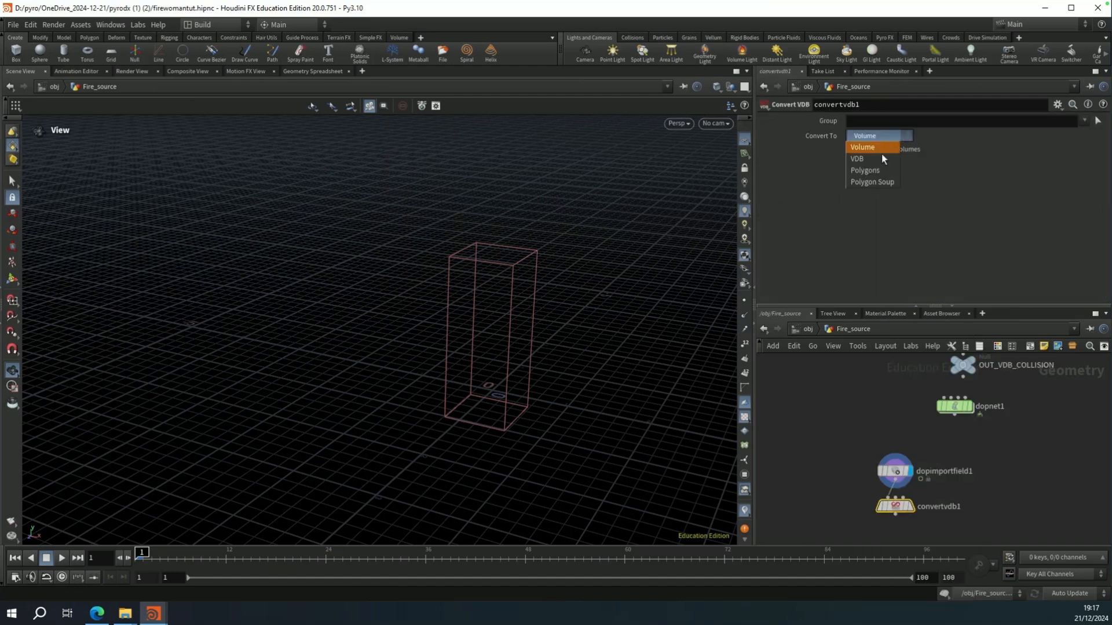
click(876, 161)
Add a VDB Vector from Scalar node below convertvdb1.
middle_drag(897, 518, 904, 470)
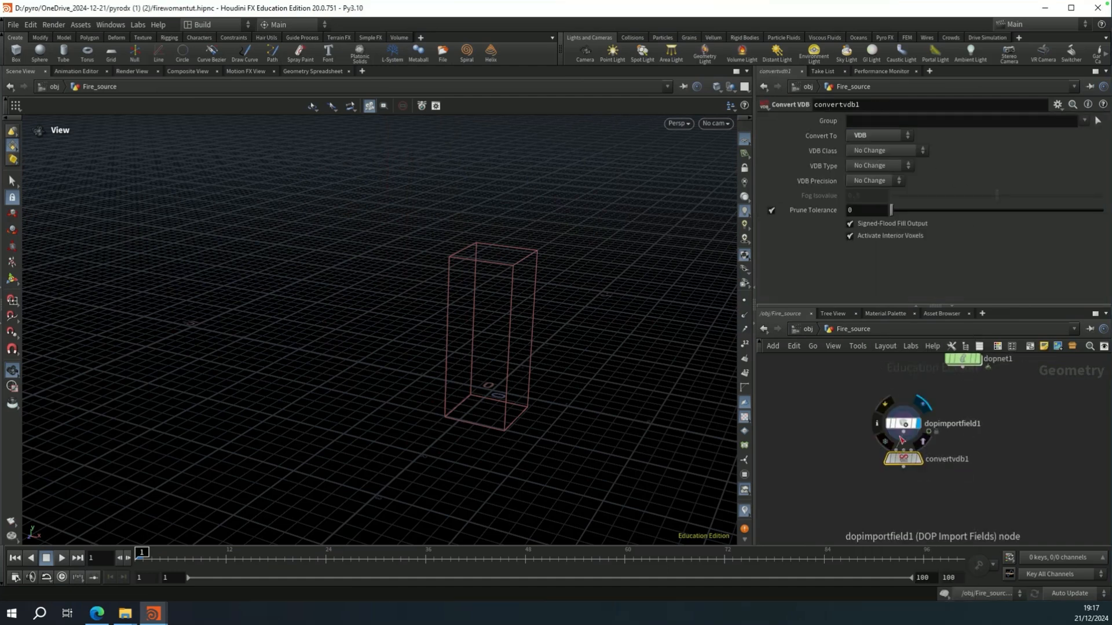
click(904, 471)
key(Tab)
text(v)
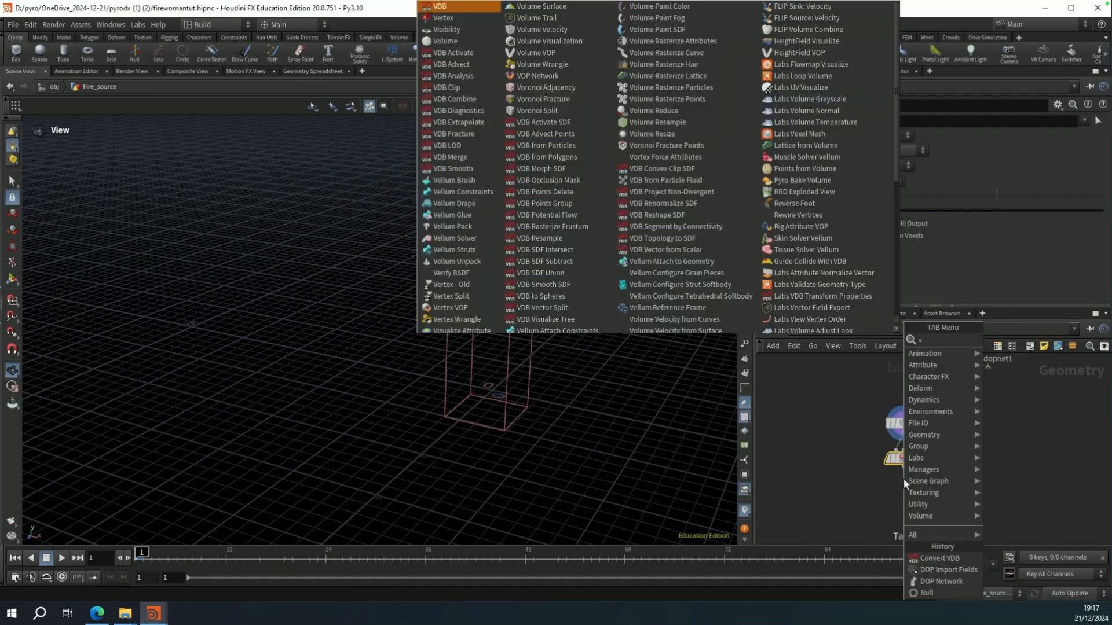
text(db ve)
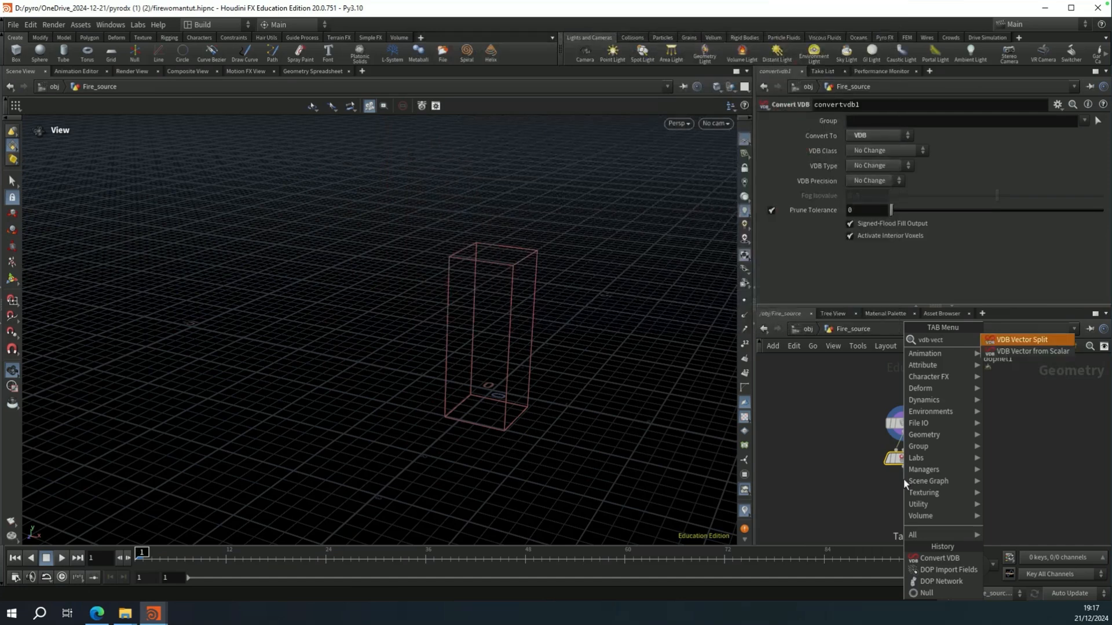
text(ct)
key(Down)
key(Return)
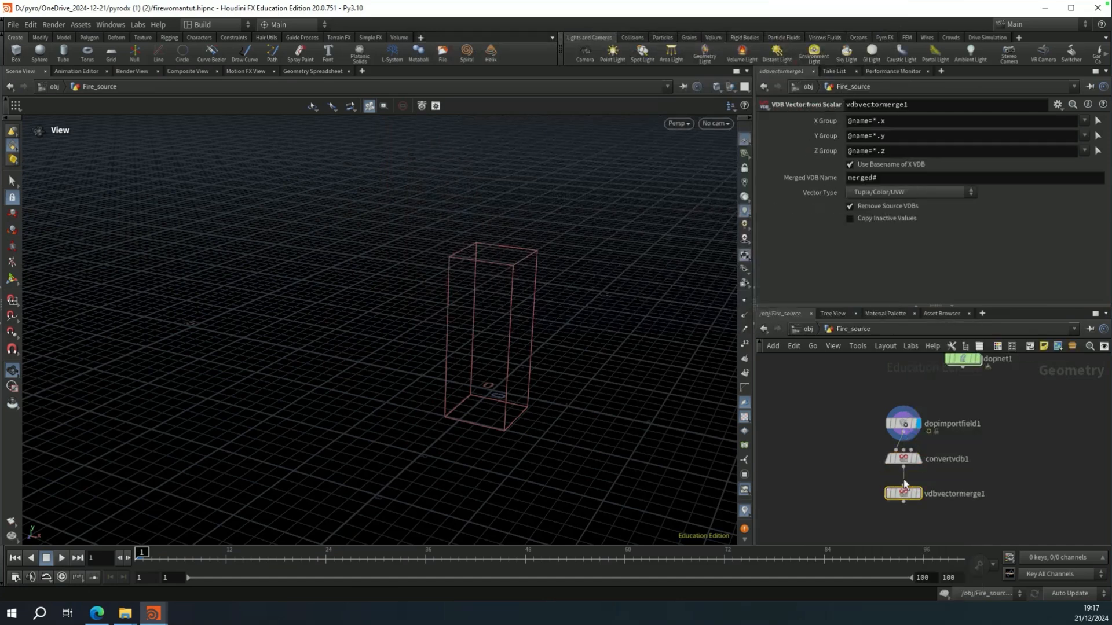
Add a Pyro Bake Volume node below vdbvectormerge1 and display it.
key(Tab)
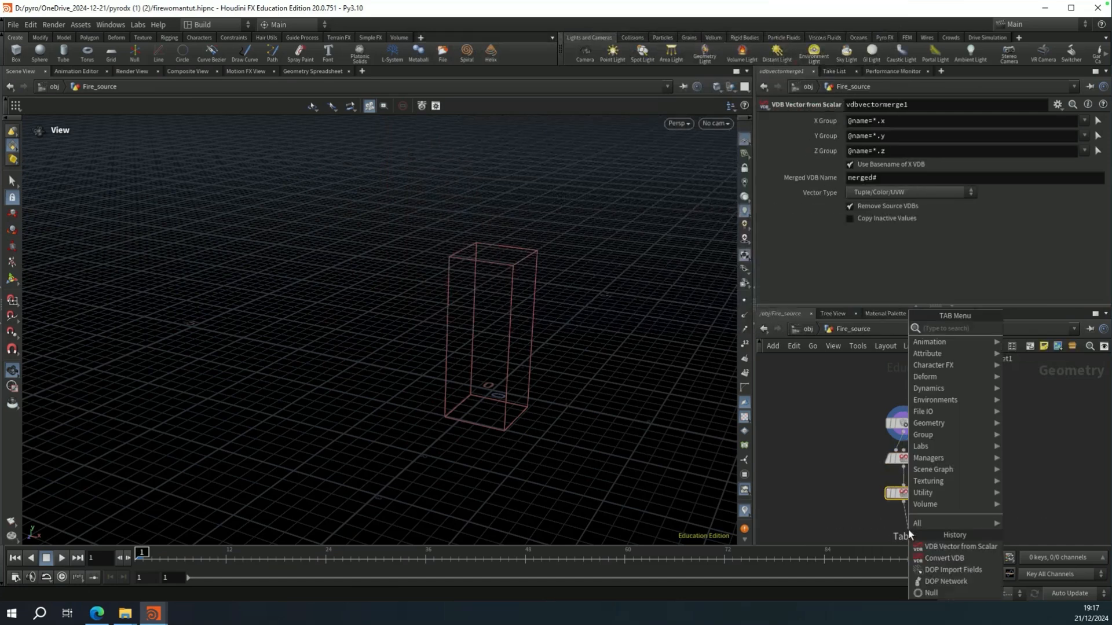
text(pyro bake)
key(Return)
click(908, 530)
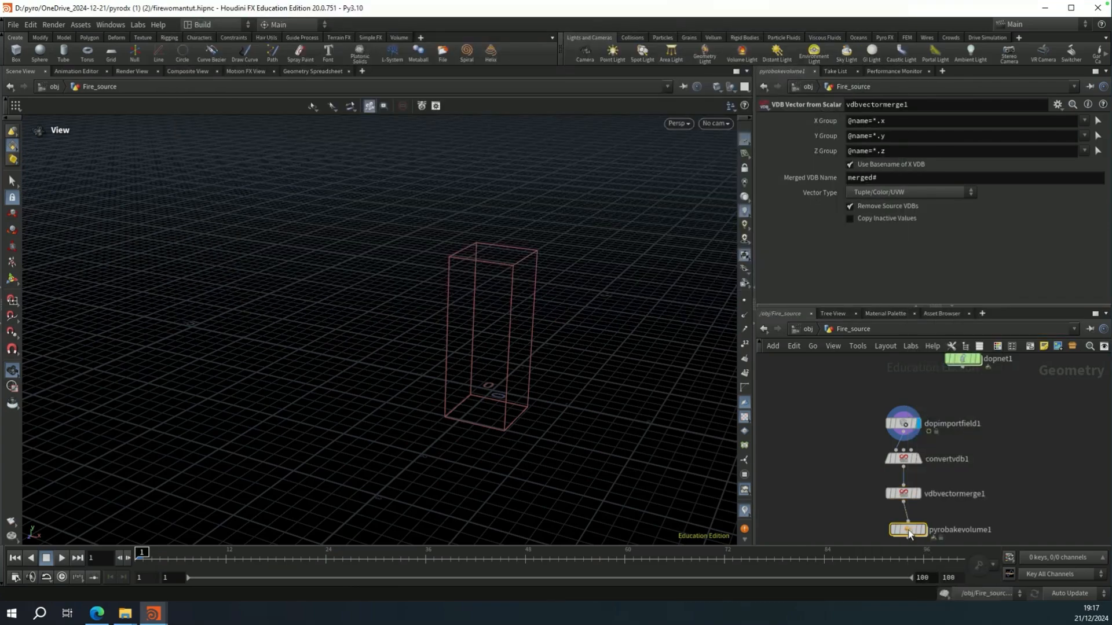
Disable smoke on the Pyro Bake Volume node and enable fire with an Intensity Scale of 100.
click(777, 202)
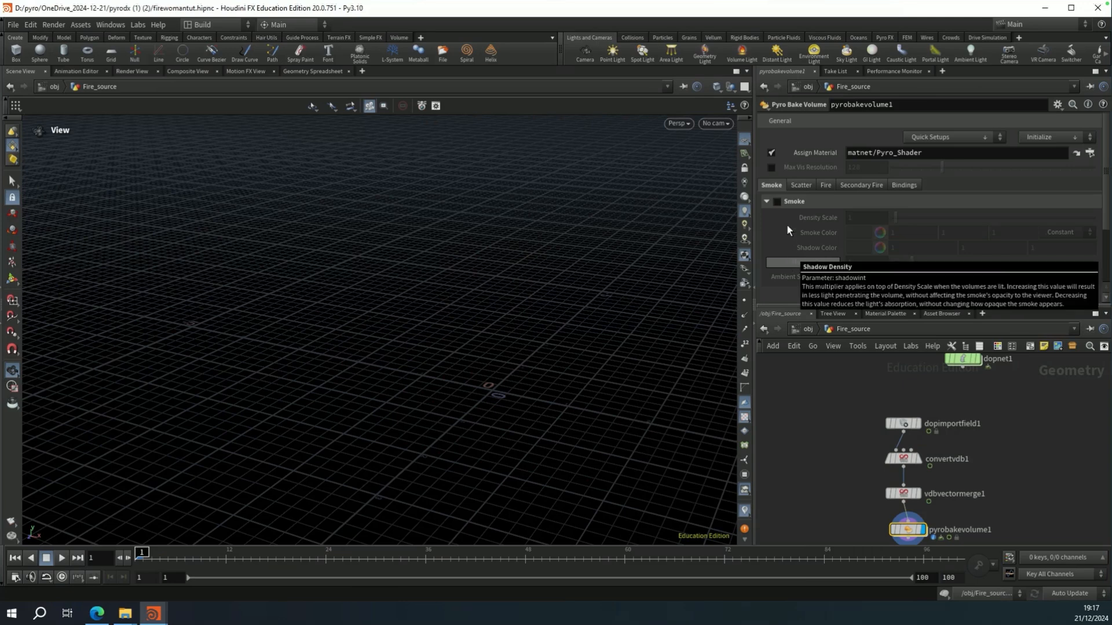
click(826, 185)
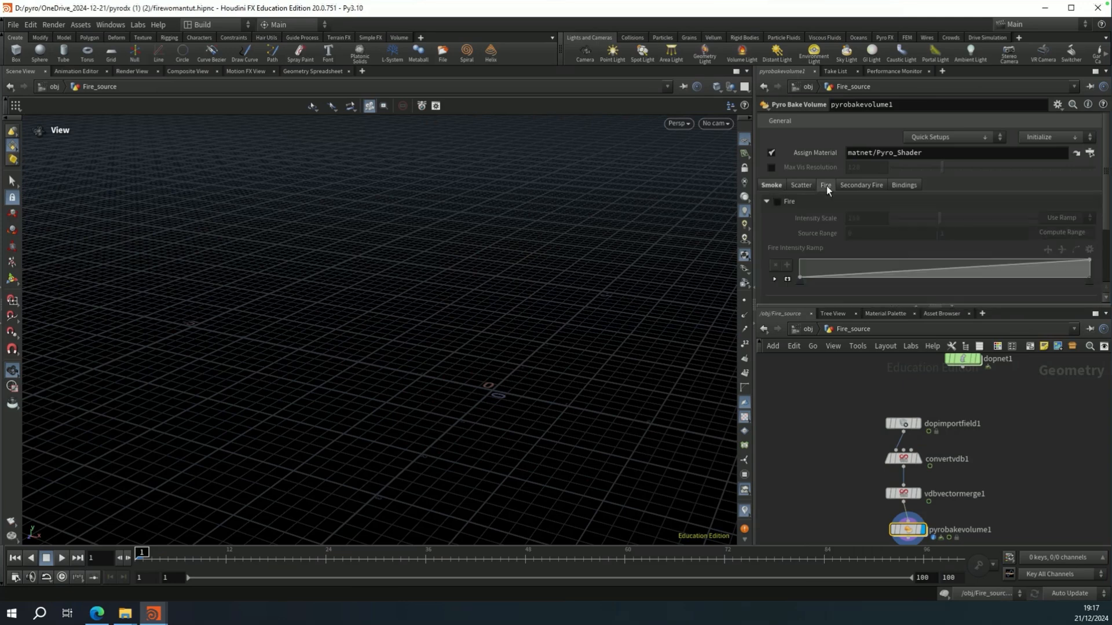
click(776, 202)
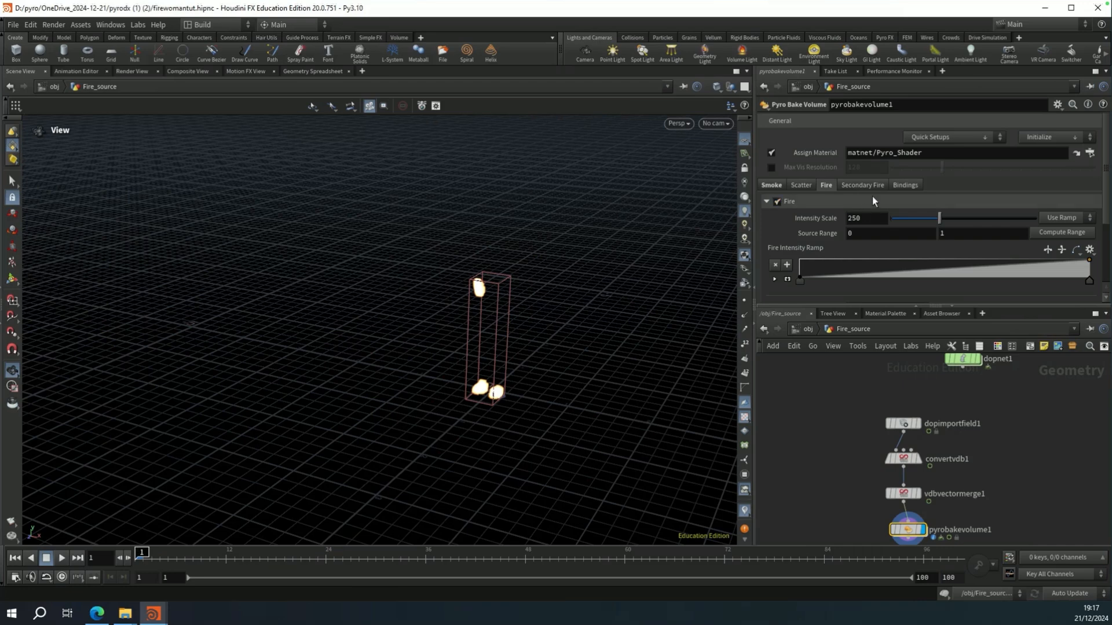
double_click(865, 224)
text(100)
key(Return)
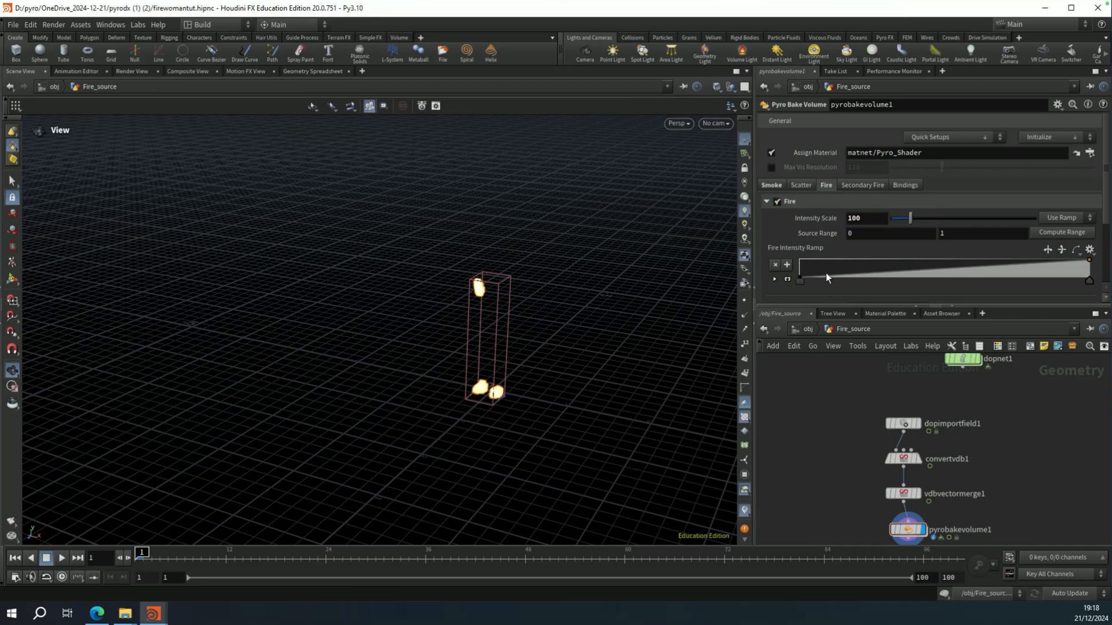
Reshape the Fire Intensity Ramp into a peak that falls off near its middle and set the color Source Range maximum to 2.
scroll(827, 278, down, 3)
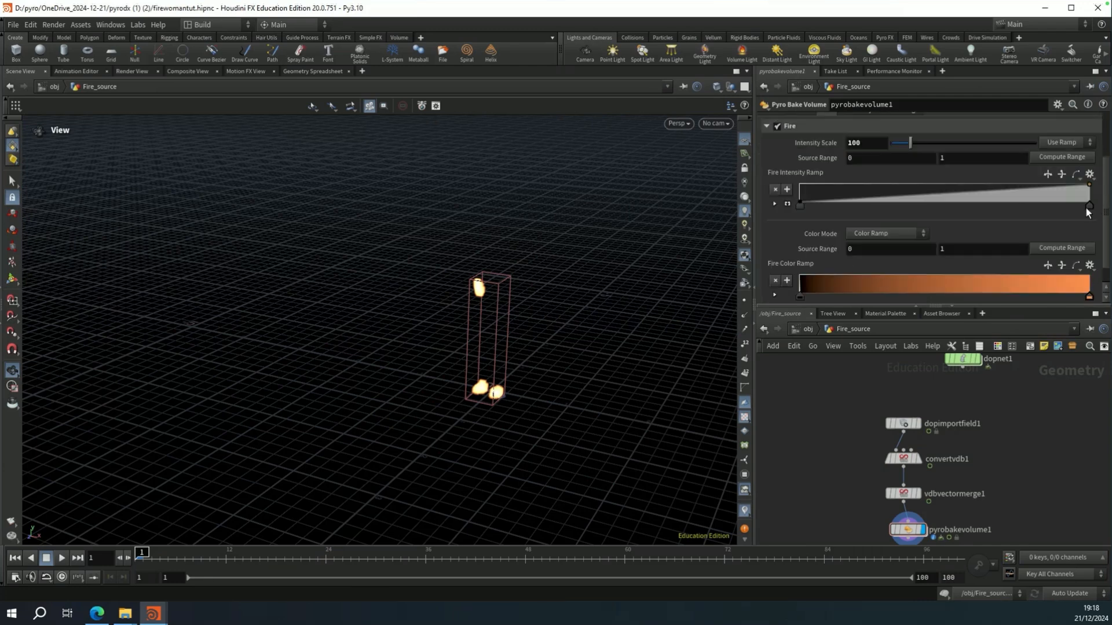
drag(1089, 207, 951, 218)
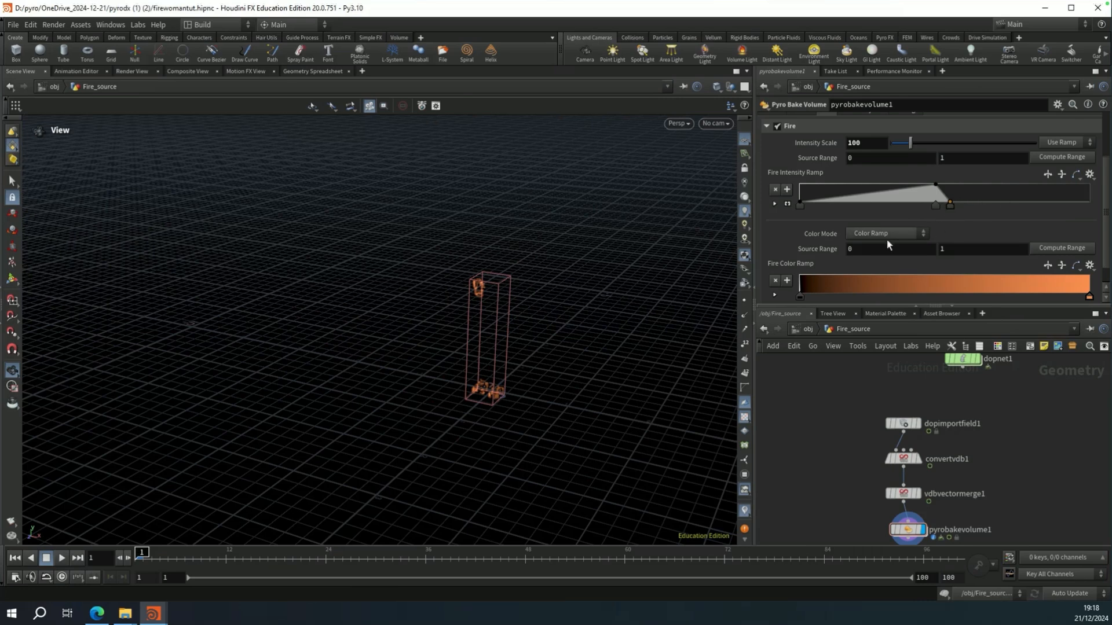
scroll(895, 235, down, 1)
click(948, 225)
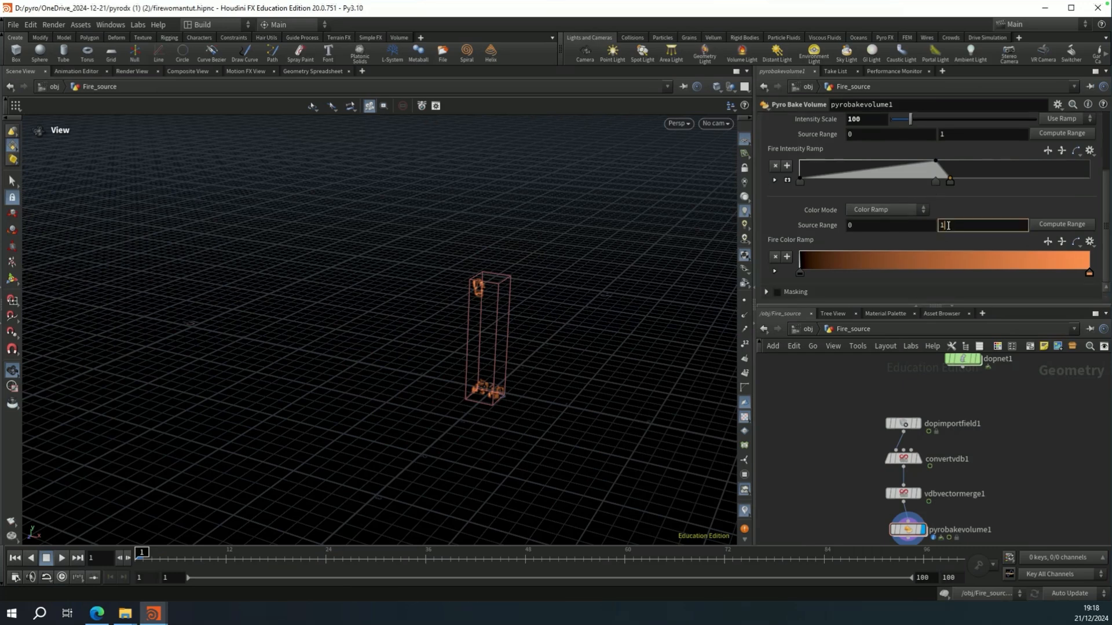
text(2)
key(Return)
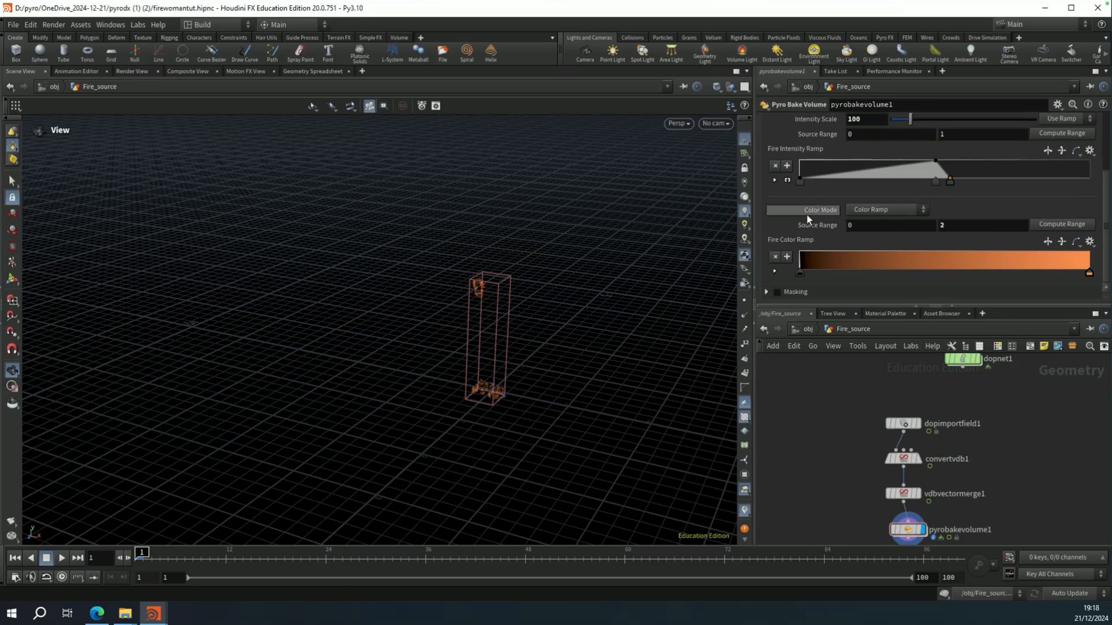
Raise the fire's Intensity Scale to 127 and play the simulation.
scroll(807, 215, up, 2)
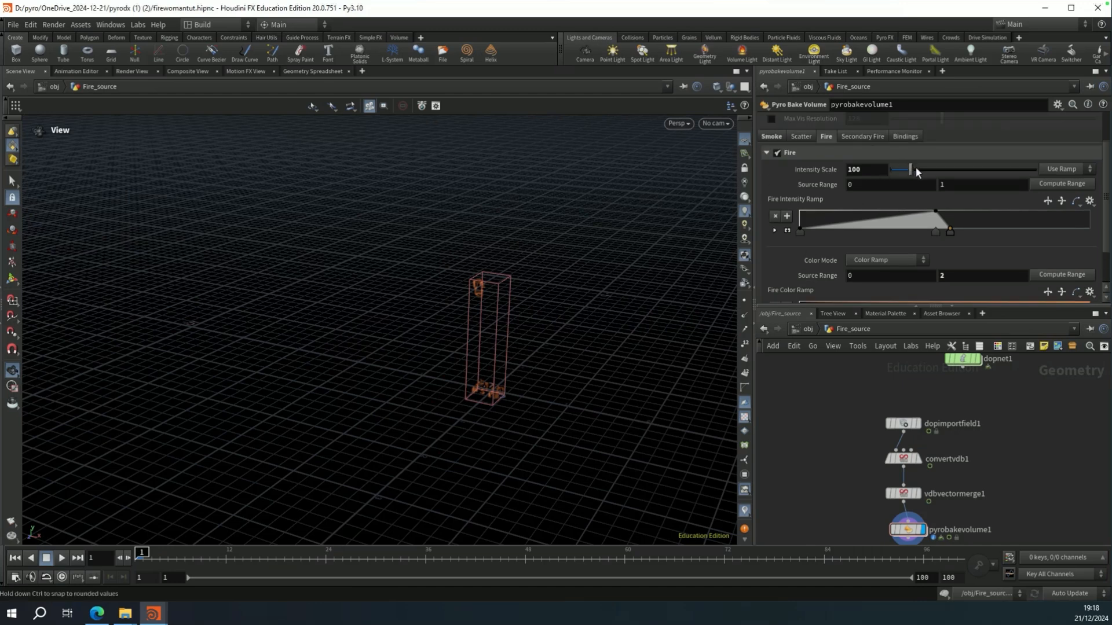
drag(917, 171, 915, 173)
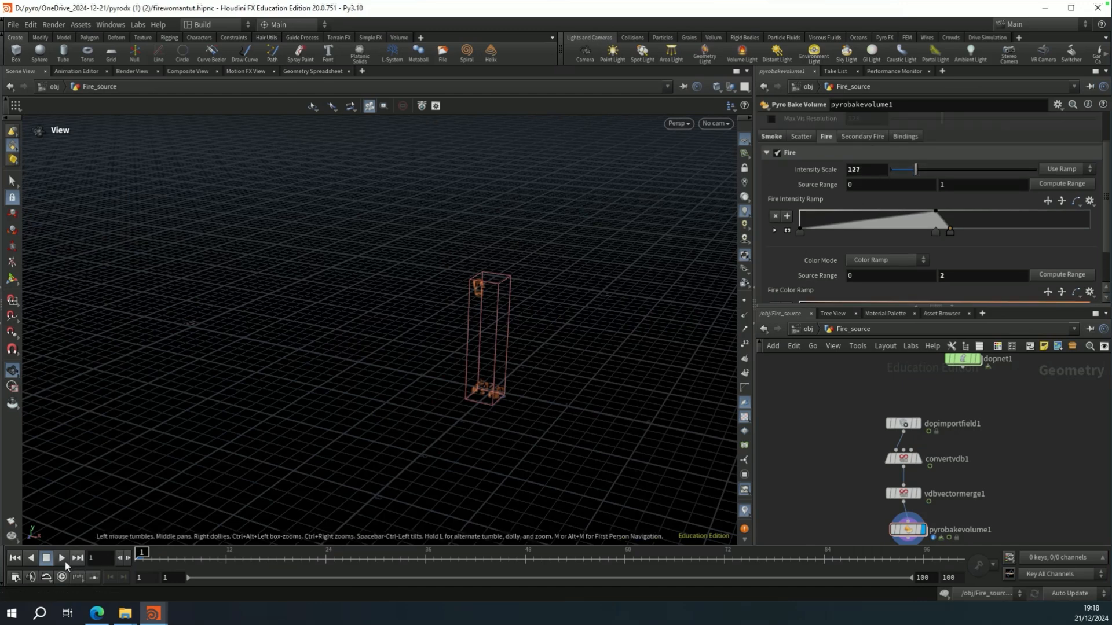
click(63, 561)
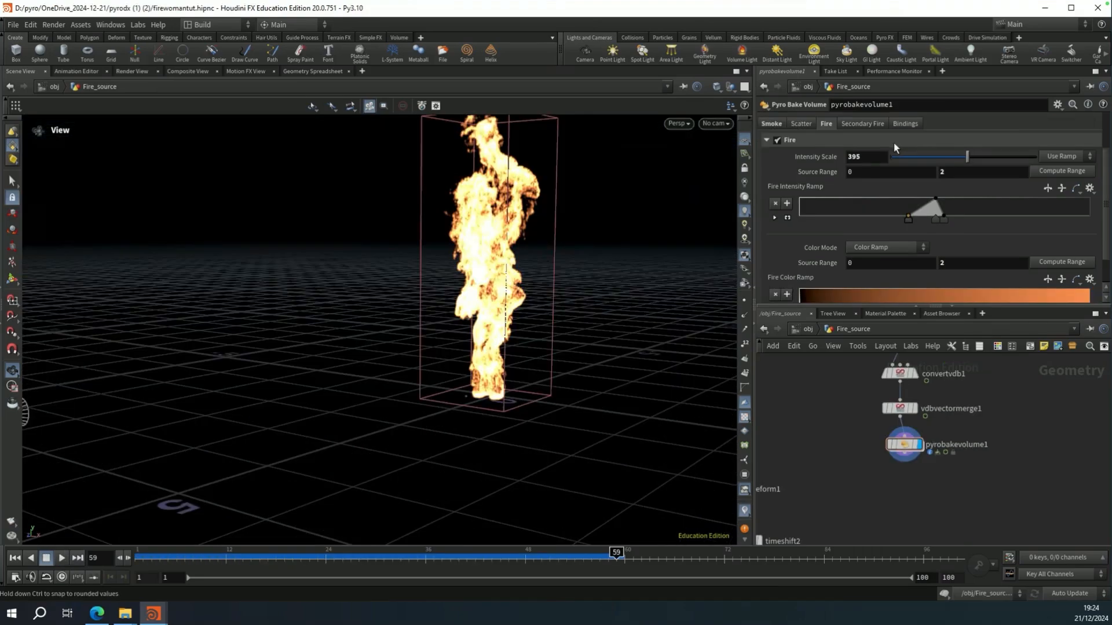
Set the fire's Intensity Scale to 229 and its intensity Source Range maximum to 3.
drag(894, 145, 938, 161)
click(945, 172)
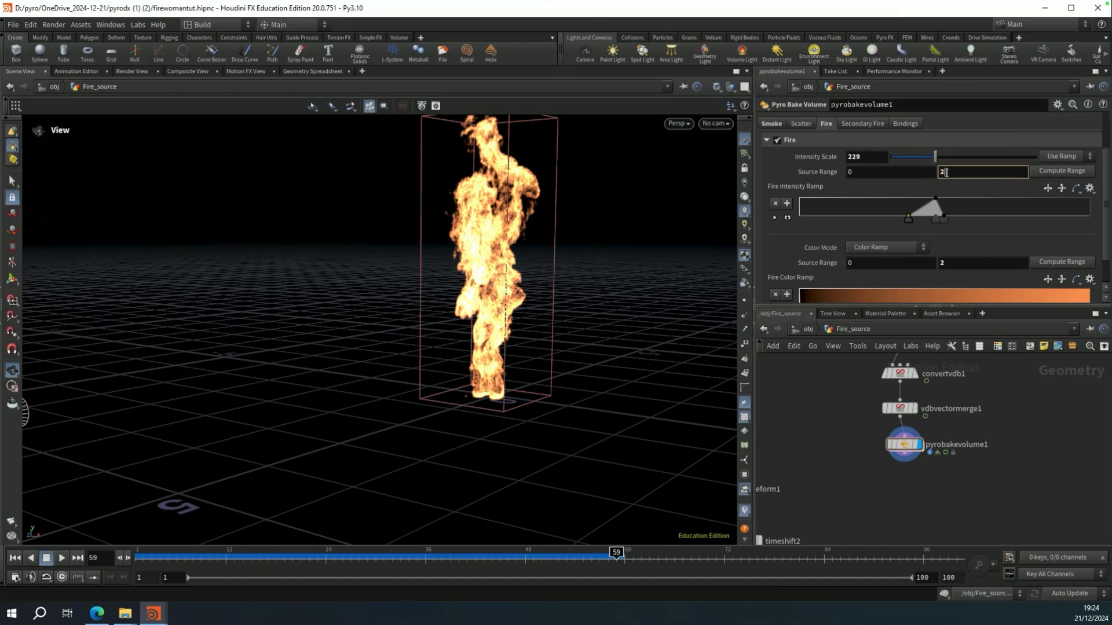
text(1.5)
scroll(946, 173, up, 8)
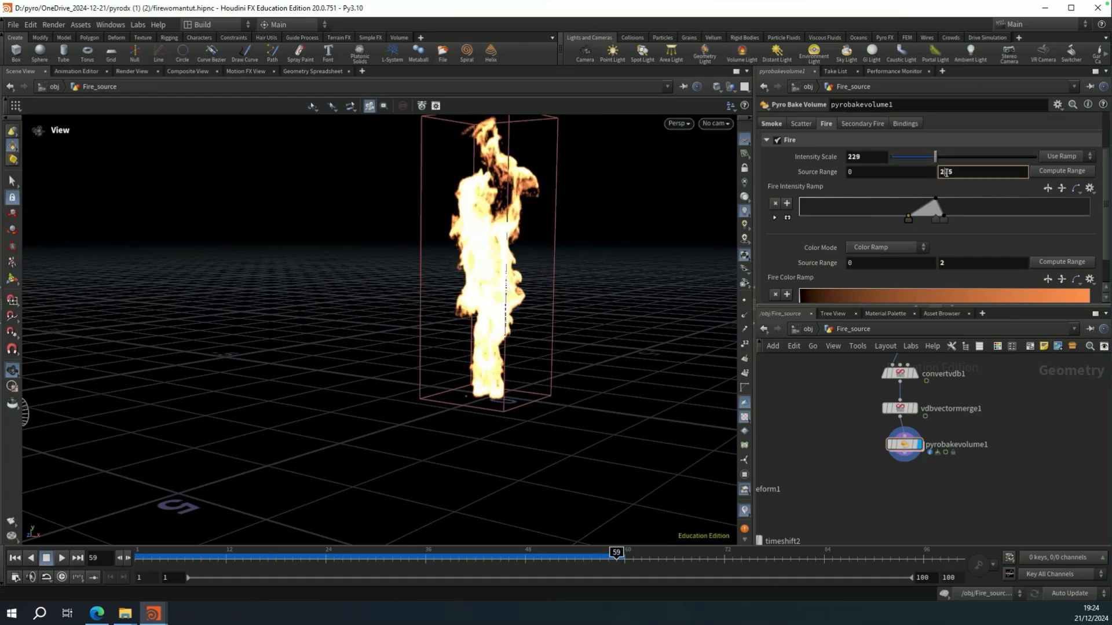
scroll(946, 173, up, 3)
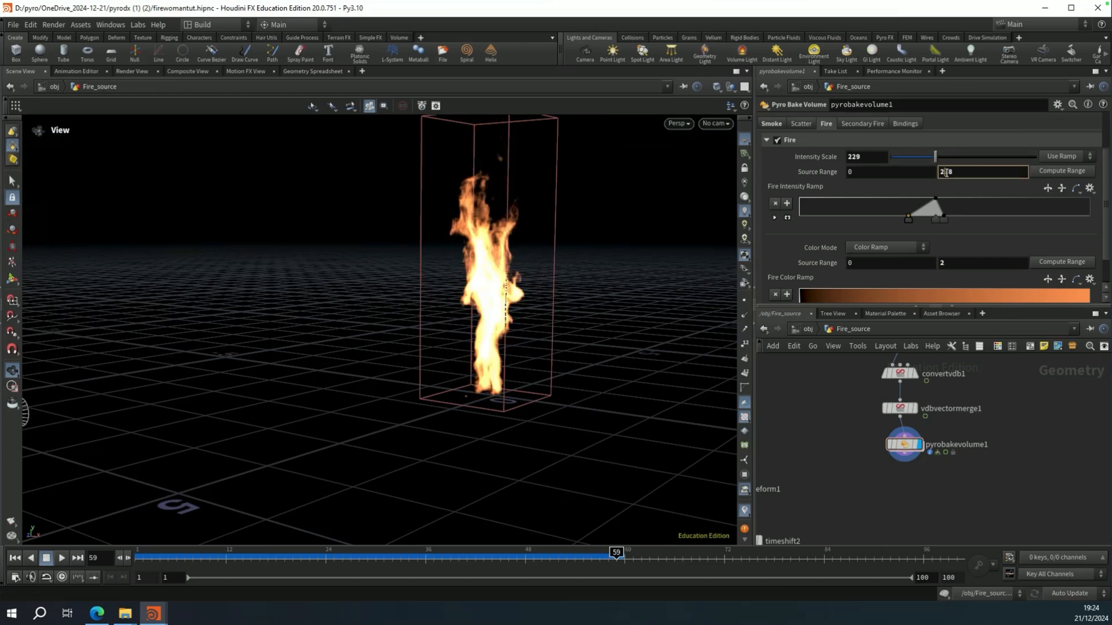
scroll(945, 173, up, 2)
Replay the fire simulation from frame 1.
drag(609, 556, 84, 559)
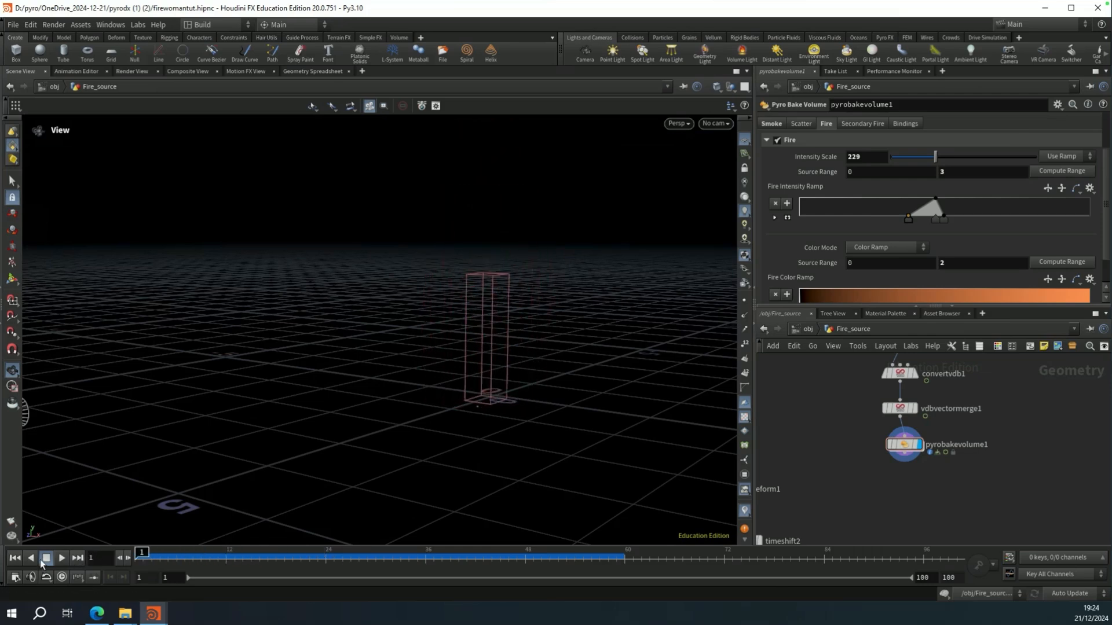
click(61, 558)
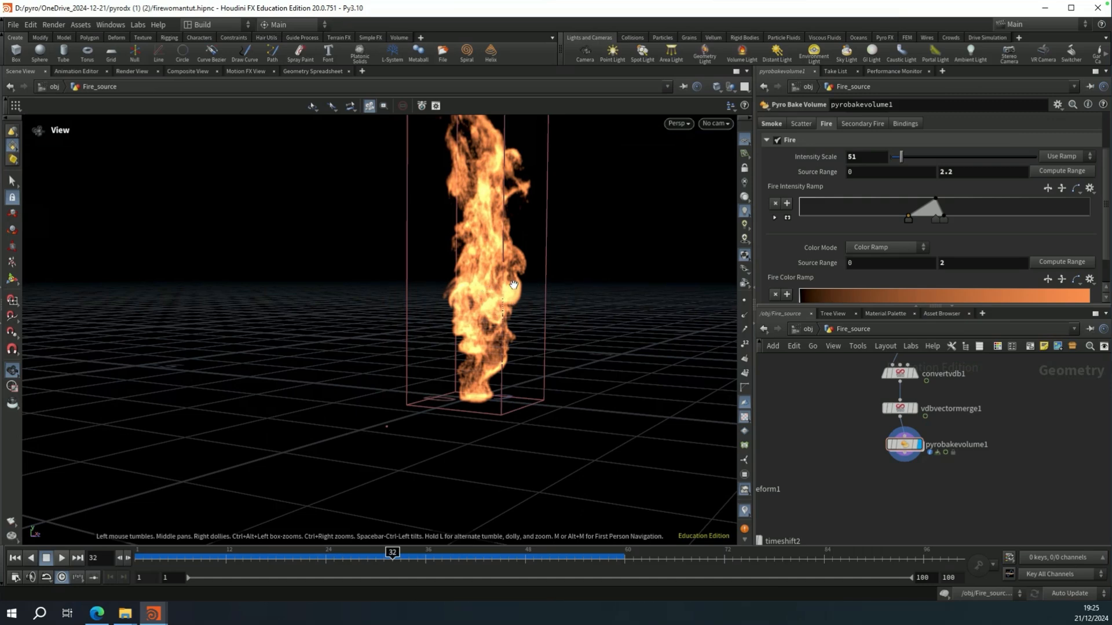
Show the agent1 node as a template together with the fire and frame the burning character from a lower angle.
middle_drag(866, 382, 841, 528)
middle_drag(837, 393, 862, 465)
scroll(864, 380, down, 5)
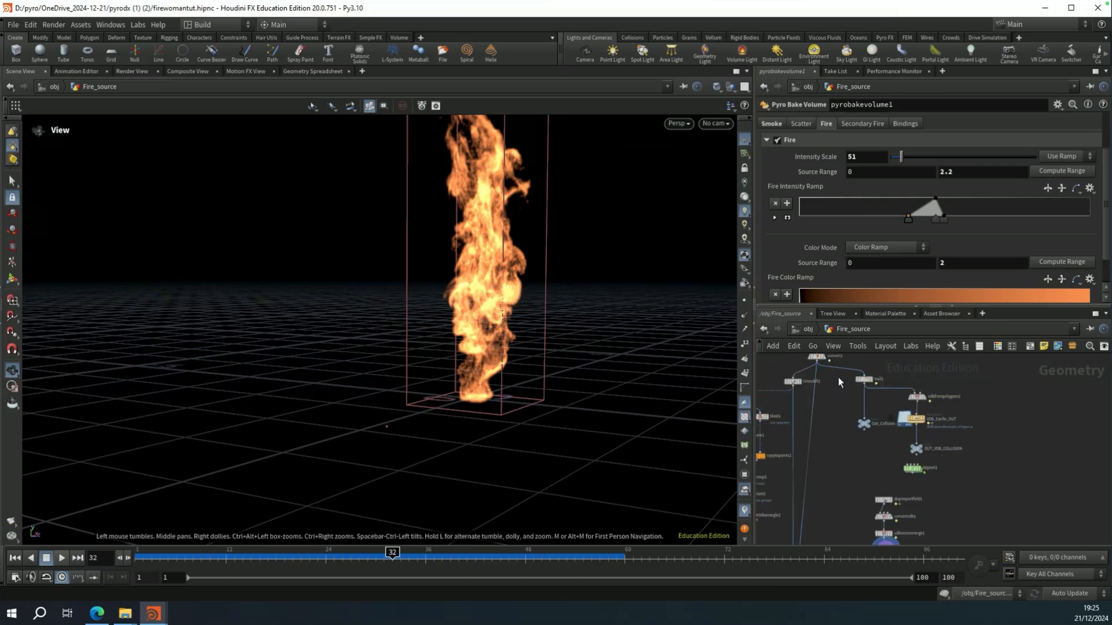
middle_drag(855, 364, 870, 443)
scroll(839, 418, up, 5)
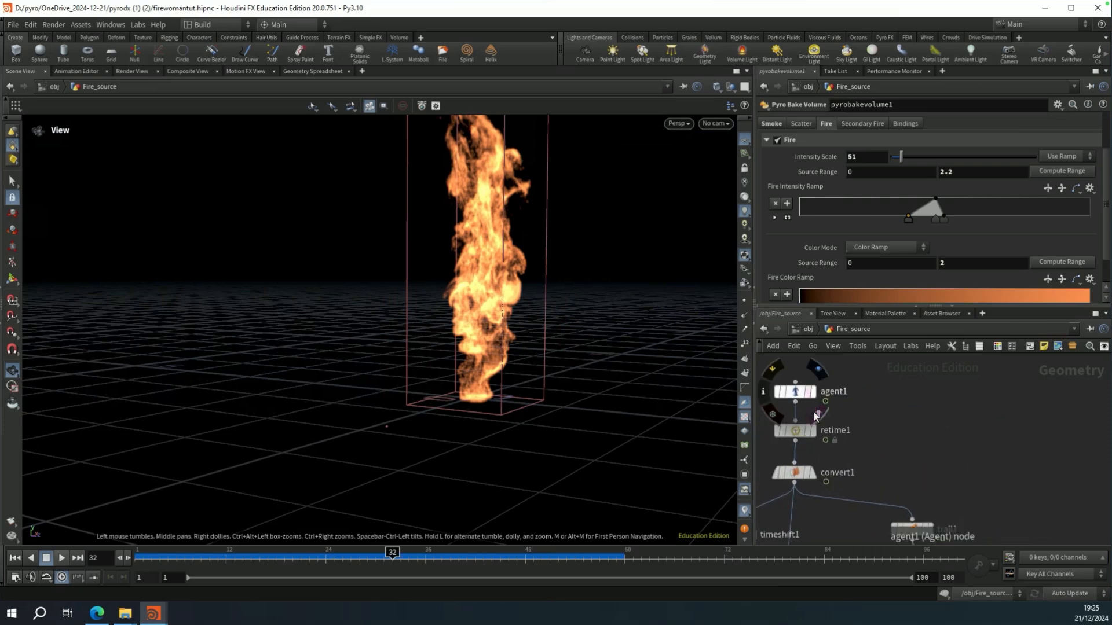
click(815, 412)
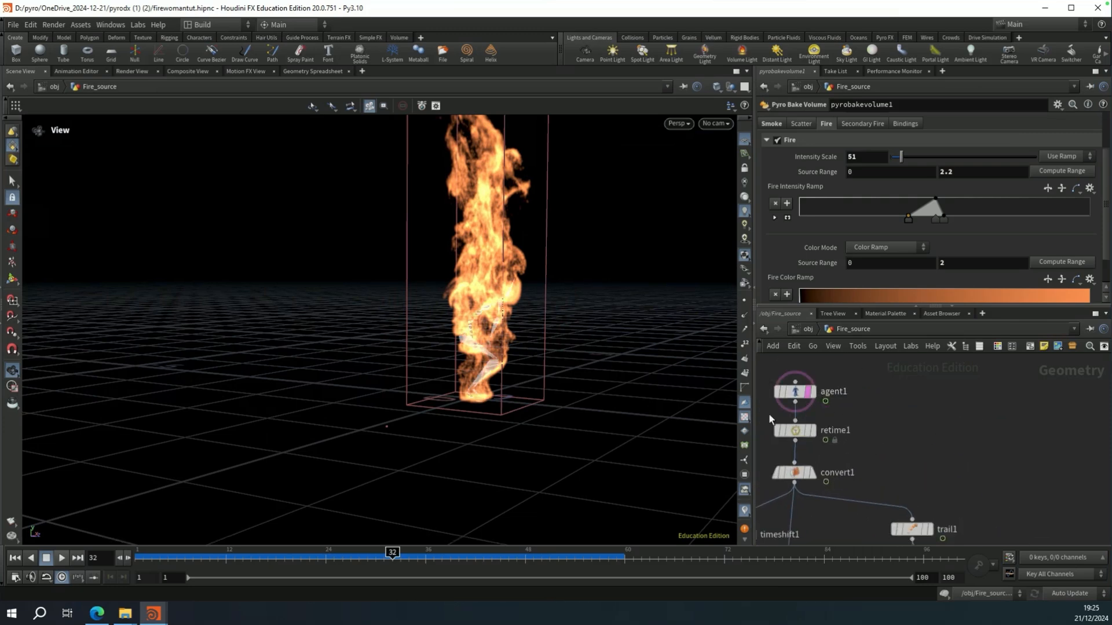
drag(531, 399, 500, 396)
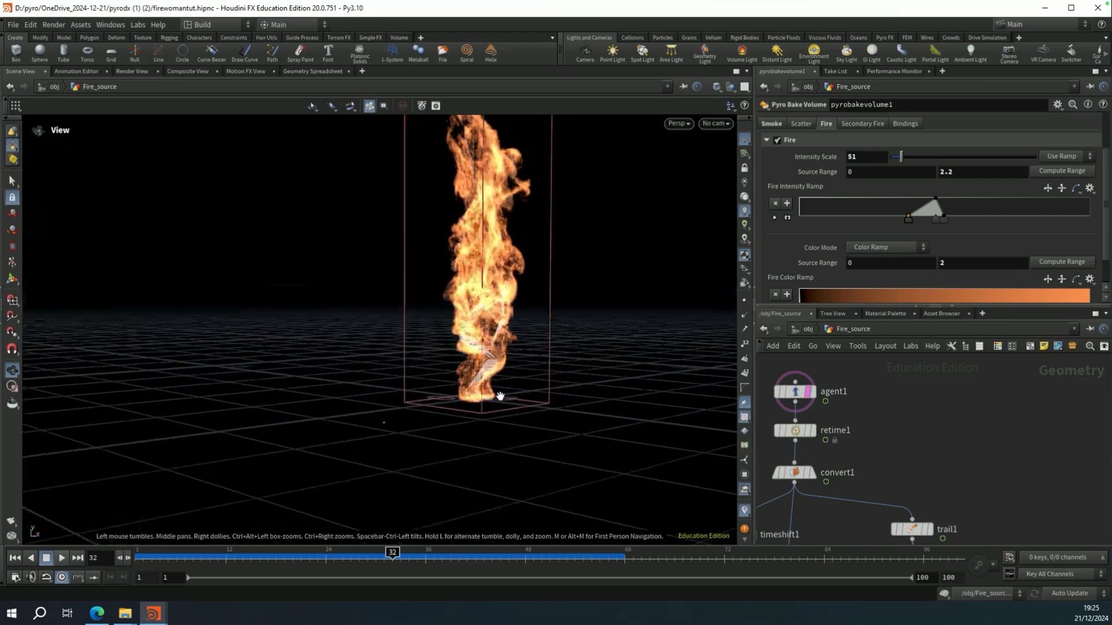
middle_drag(490, 351, 496, 372)
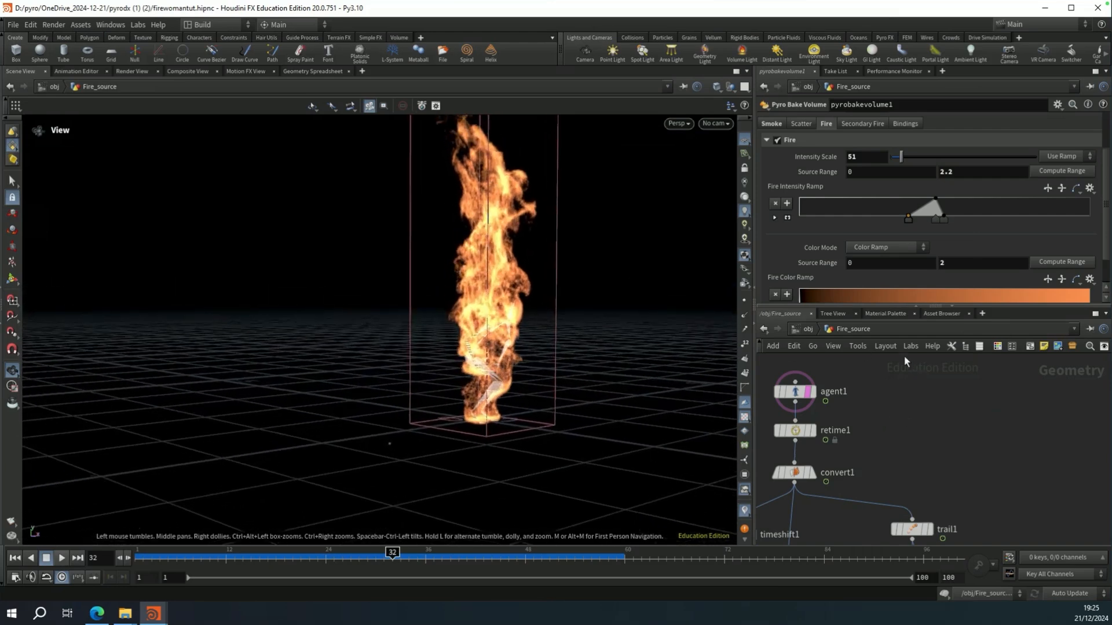